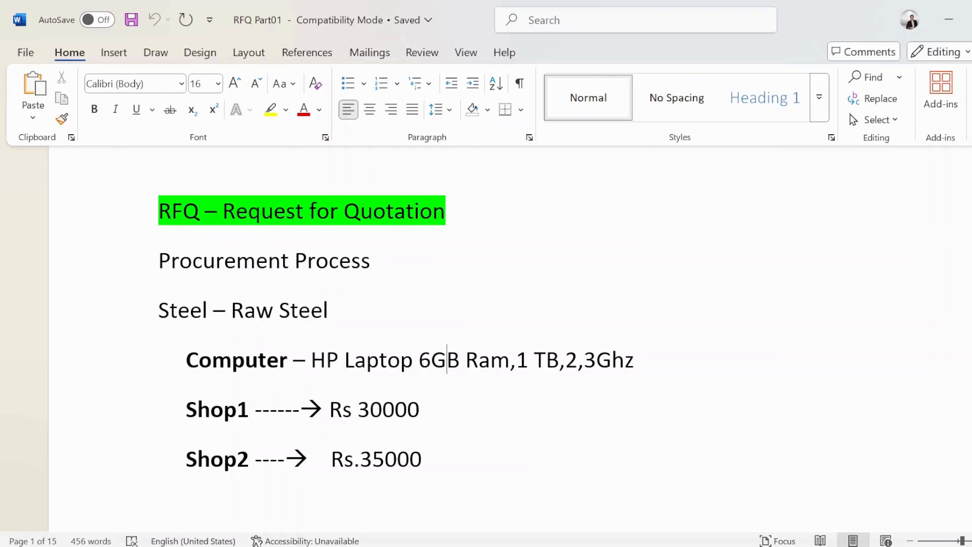
Step: Review the HP laptop requirement and the price quotations from Shop1 and Shop2 in the RFQ document
scroll(395, 304, "down", 3)
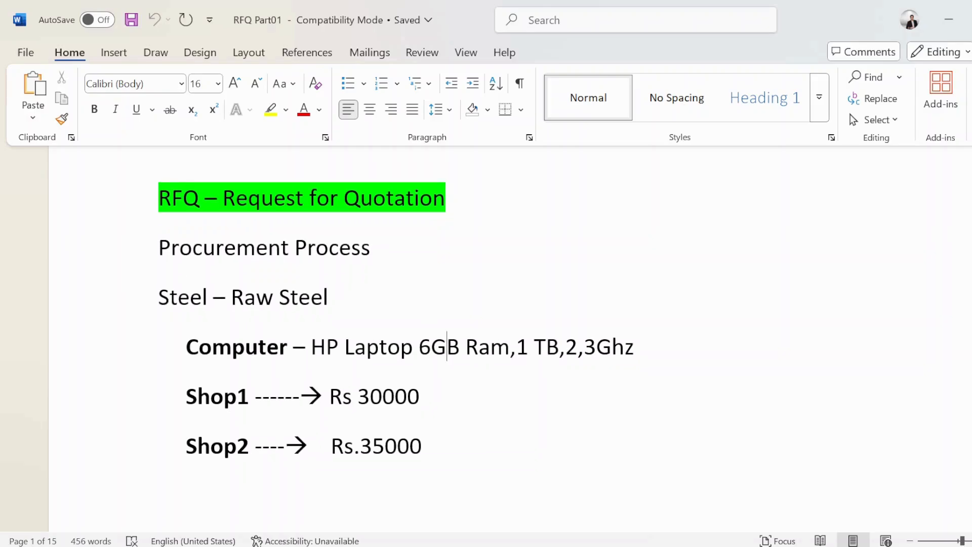
scroll(395, 303, "down", 2)
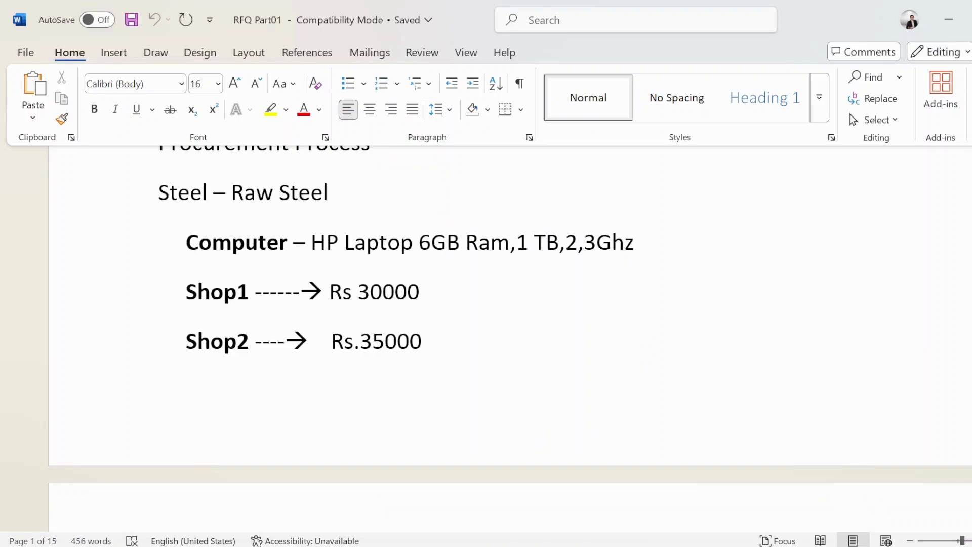
left_click(237, 292)
key("End")
key("shift+Left")
key("shift+Left")
key("shift+Left")
key("shift+Left")
key("shift+Left")
key("shift+Left")
key("shift+Left")
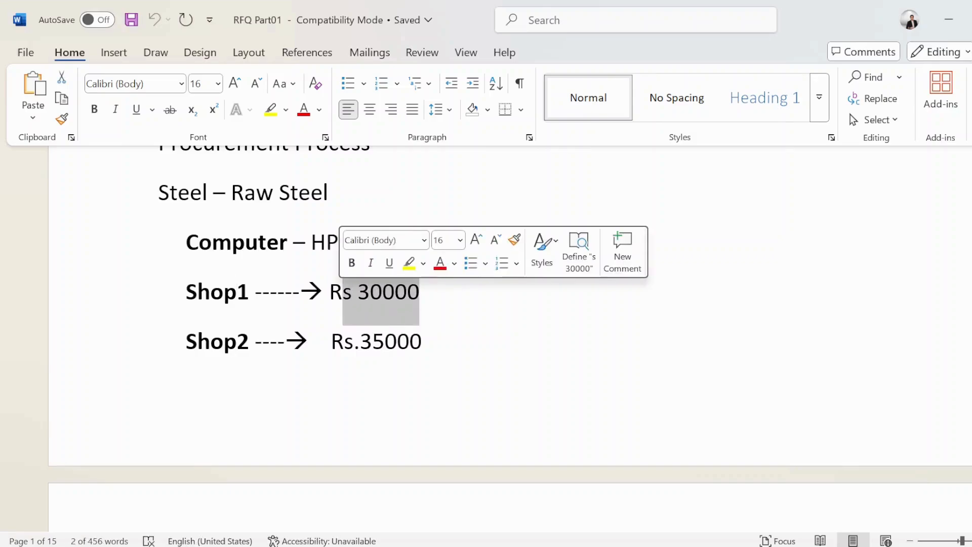
left_click(249, 341)
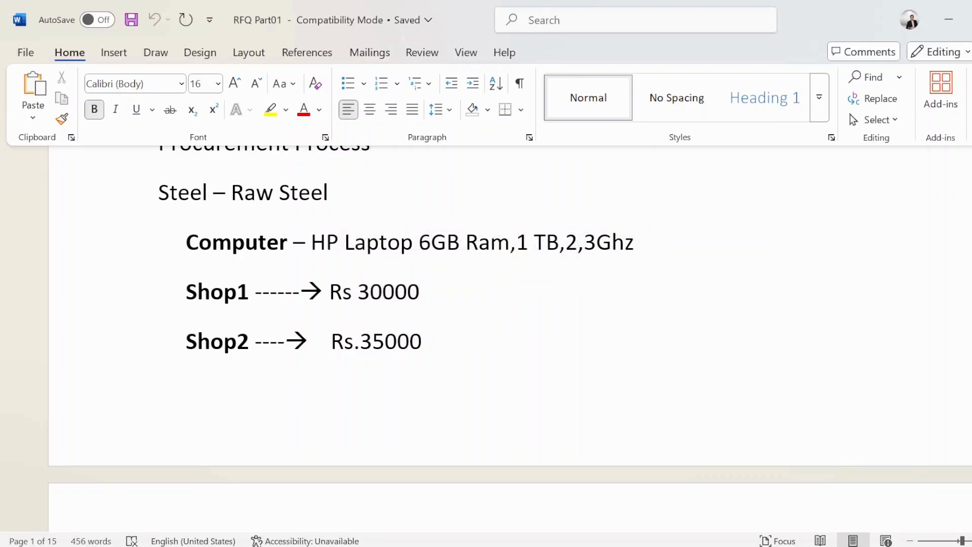
left_click_drag(438, 345, 296, 339)
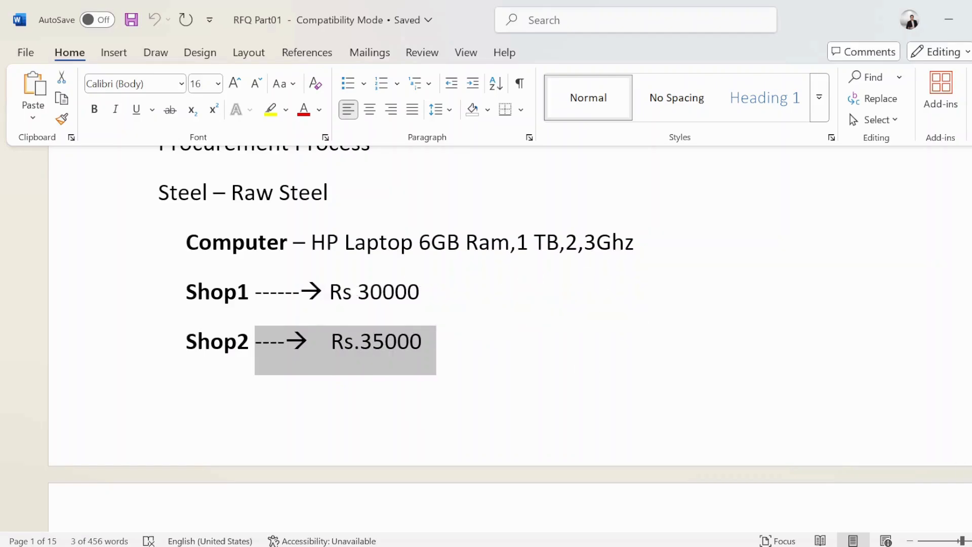
Step: Examine the Shop3 quotation, the Compare The Quotations heading and the lines on choosing and ordering from a shop
scroll(506, 340, "down", 5)
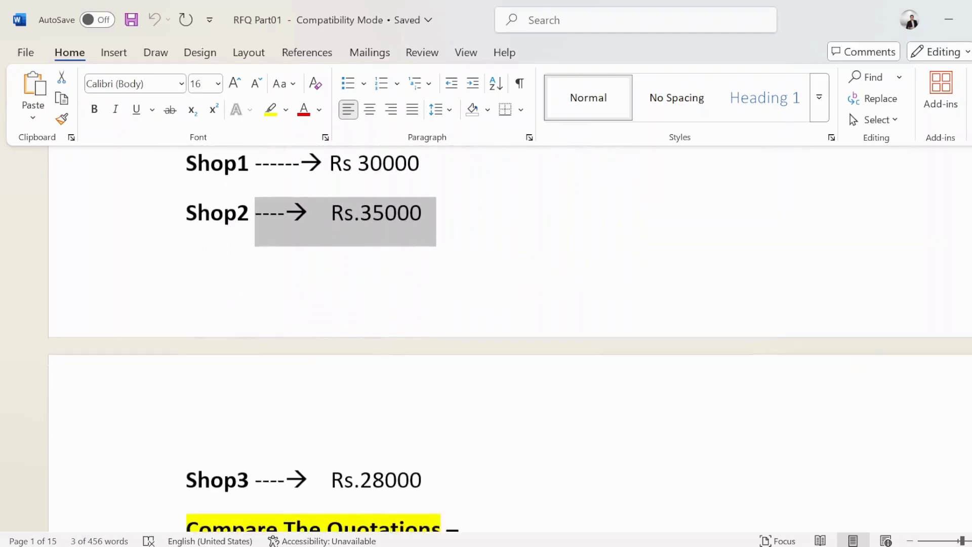
scroll(506, 375, "down", 1)
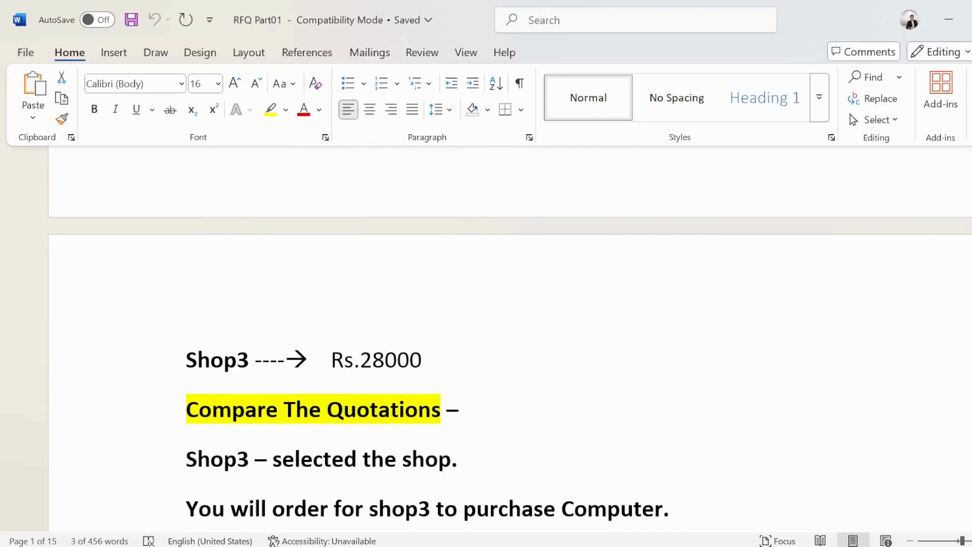
left_click_drag(421, 360, 255, 360)
left_click(447, 409)
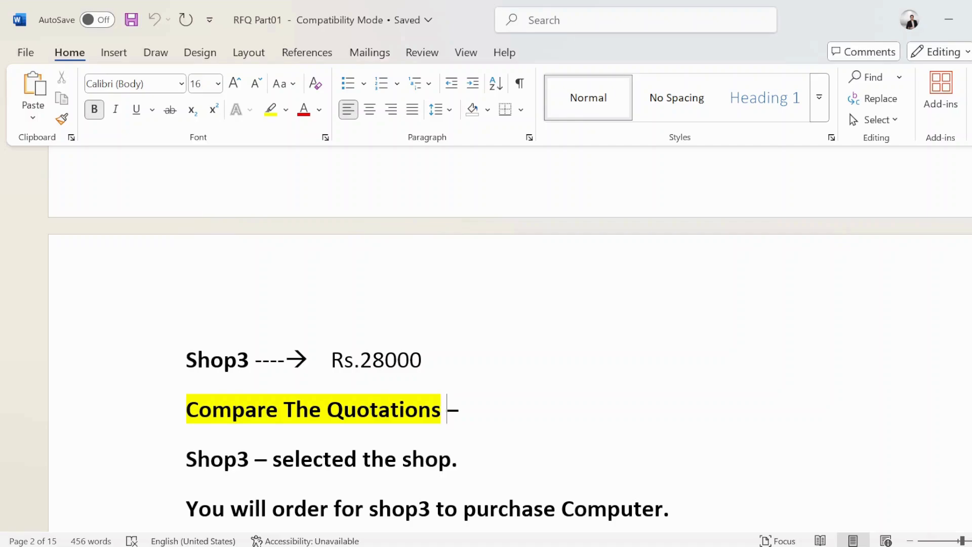
scroll(509, 365, "down", 3)
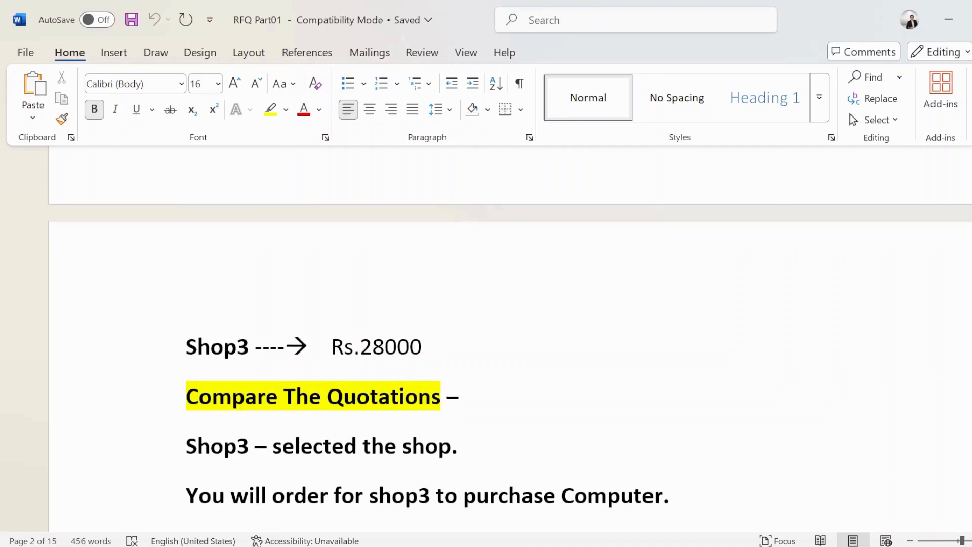
scroll(509, 364, "down", 2)
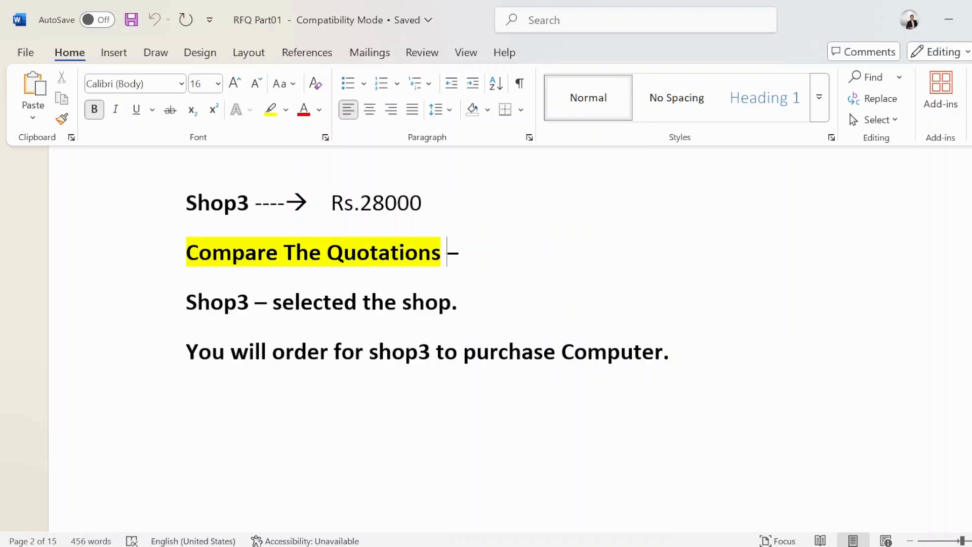
left_click(307, 351)
Step: Read the Business Requirement paragraph on raising a PR, creating RFQs, comparing quotations and rejecting vendors
scroll(427, 273, "down", 2)
scroll(427, 304, "down", 10)
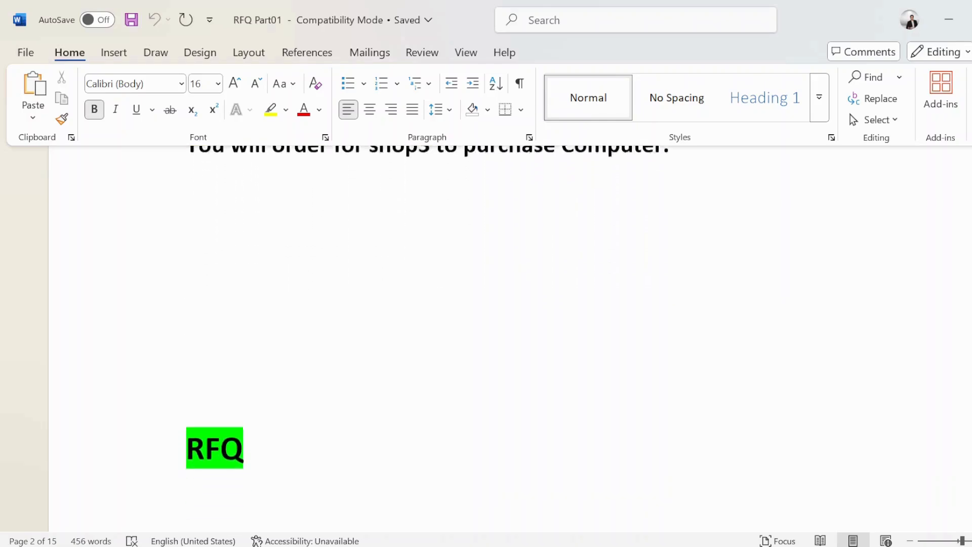
scroll(507, 334, "down", 8)
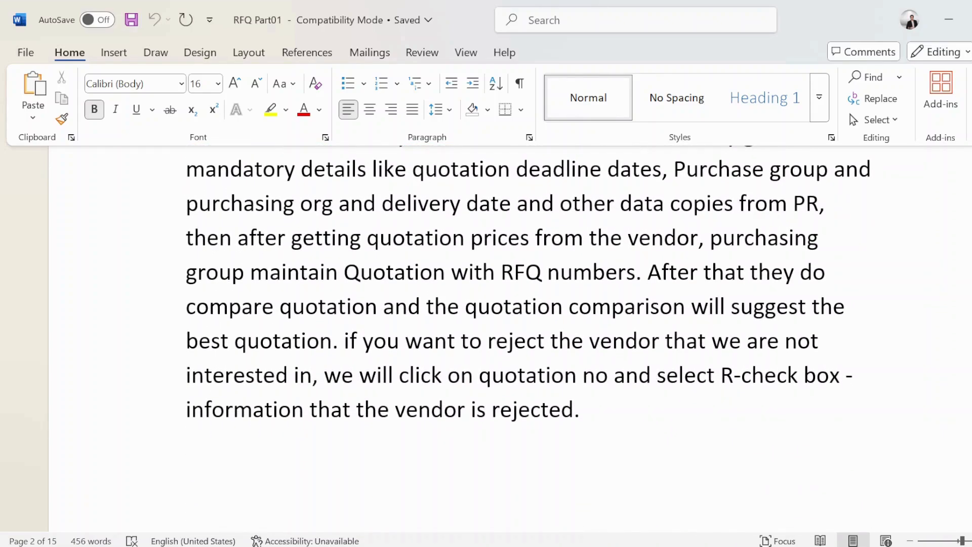
scroll(528, 310, "up", 3)
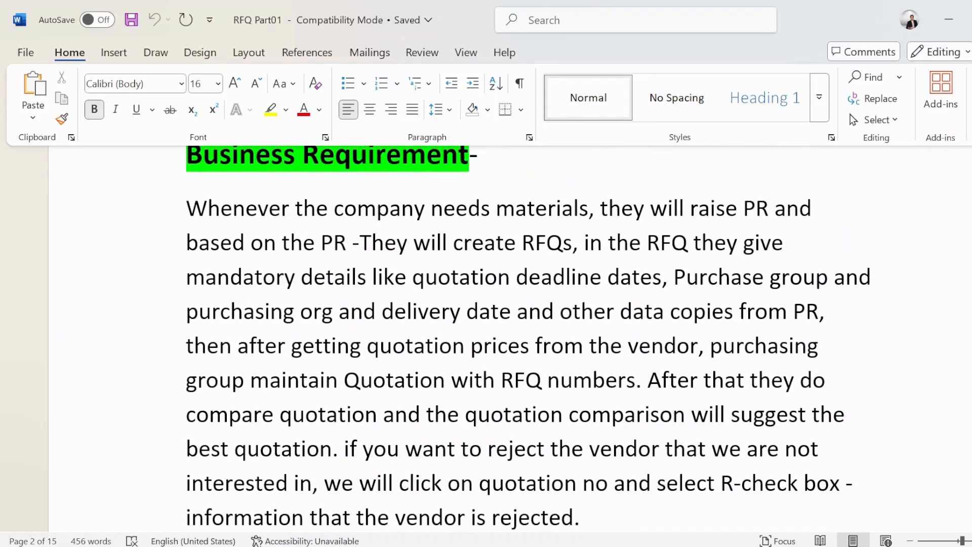
scroll(528, 338, "up", 2)
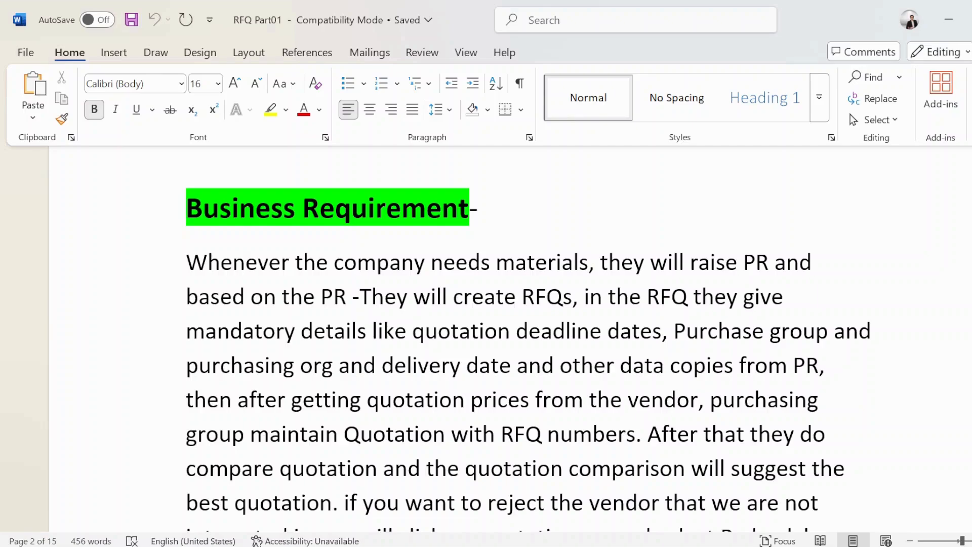
scroll(526, 339, "down", 3)
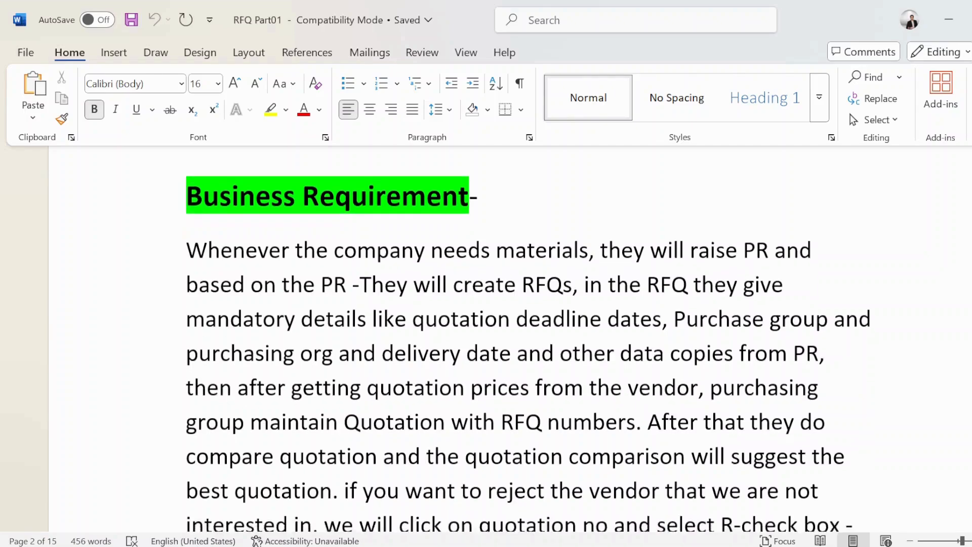
scroll(527, 339, "down", 1)
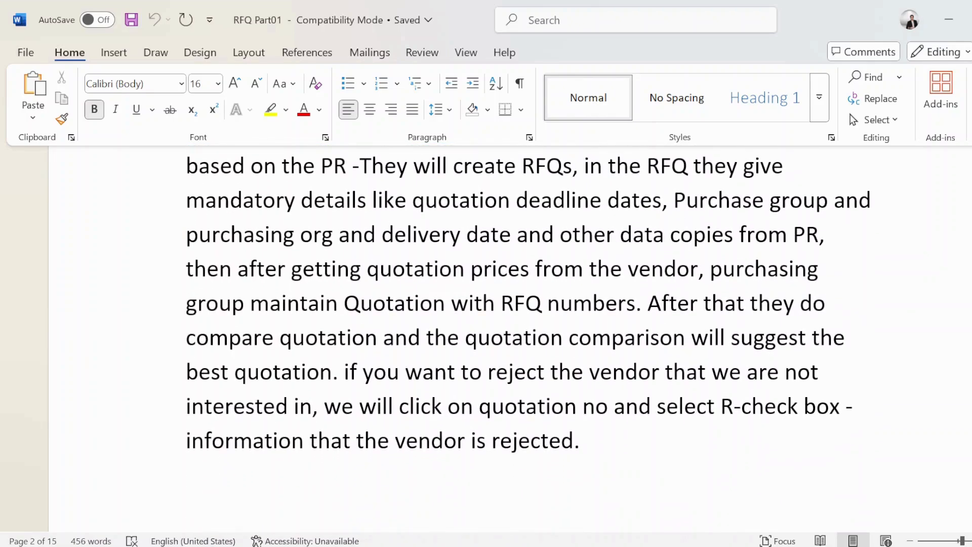
scroll(527, 304, "up", 3)
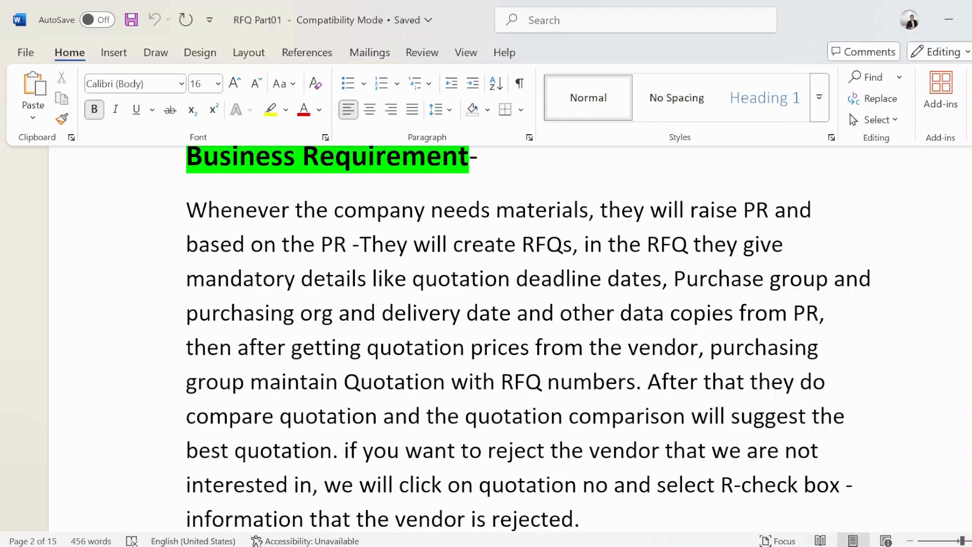
scroll(527, 337, "down", 2)
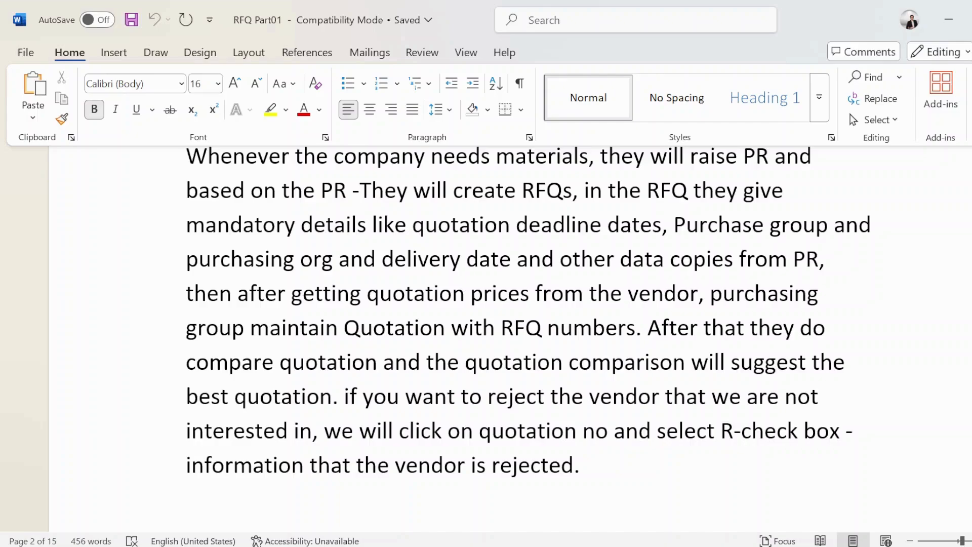
left_click_drag(818, 259, 670, 259)
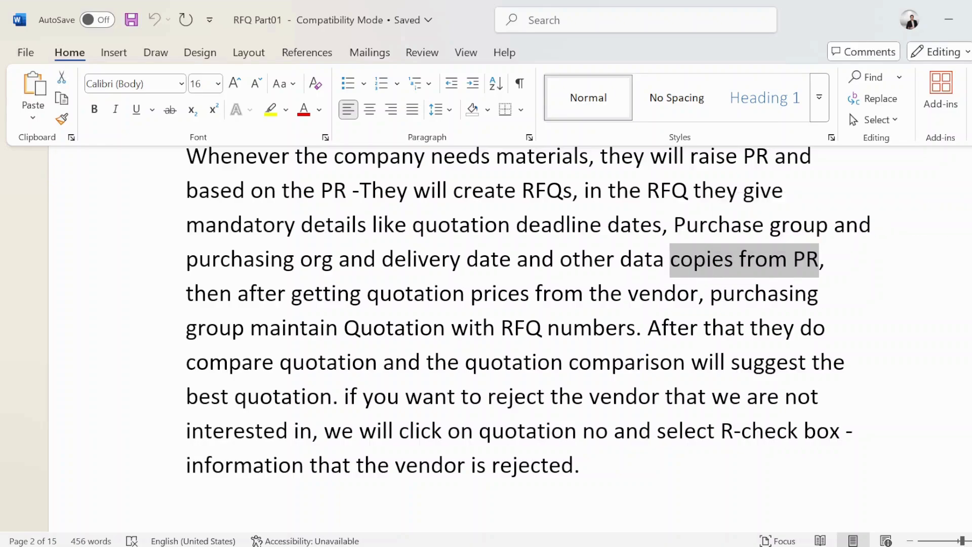
scroll(509, 332, "down", 2)
scroll(509, 333, "up", 4)
scroll(509, 332, "down", 5)
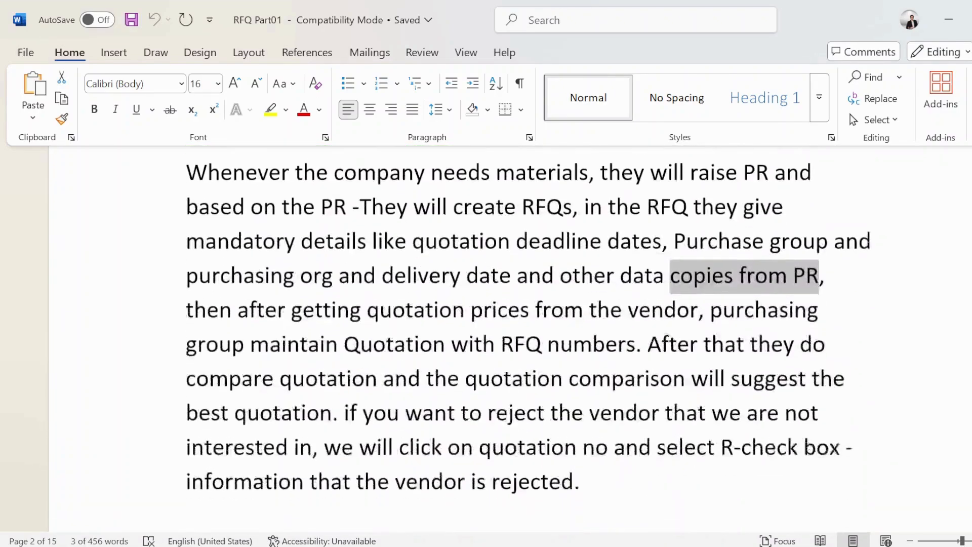
Step: Read the note on creating a PO with reference to the RFQ and view the Create PR – ME51N section
scroll(509, 332, "down", 3)
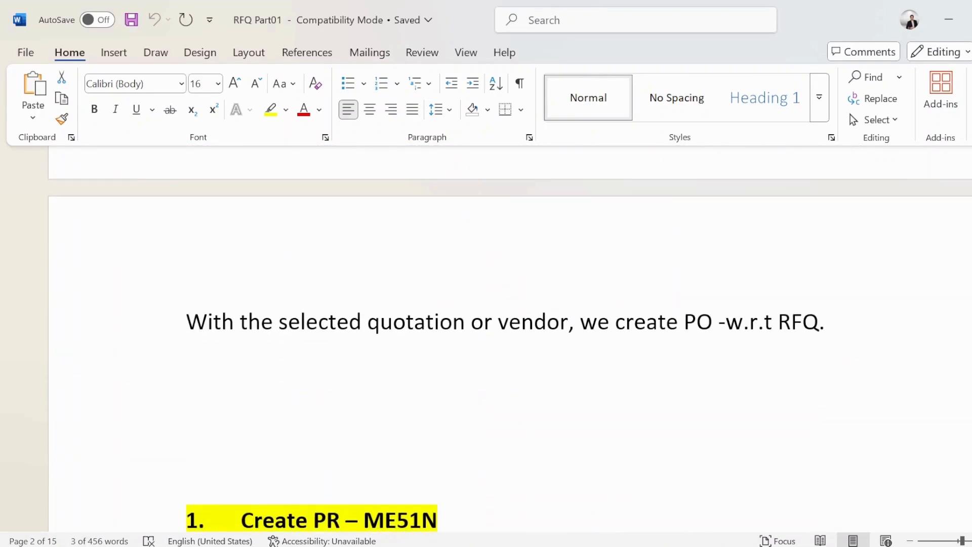
scroll(509, 332, "down", 1)
scroll(509, 332, "up", 1)
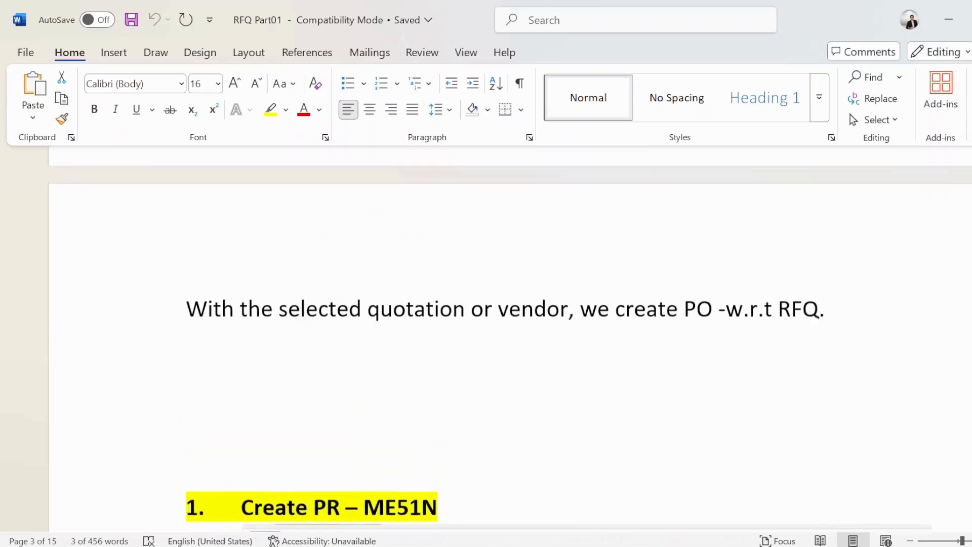
scroll(509, 332, "down", 1)
scroll(509, 333, "up", 5)
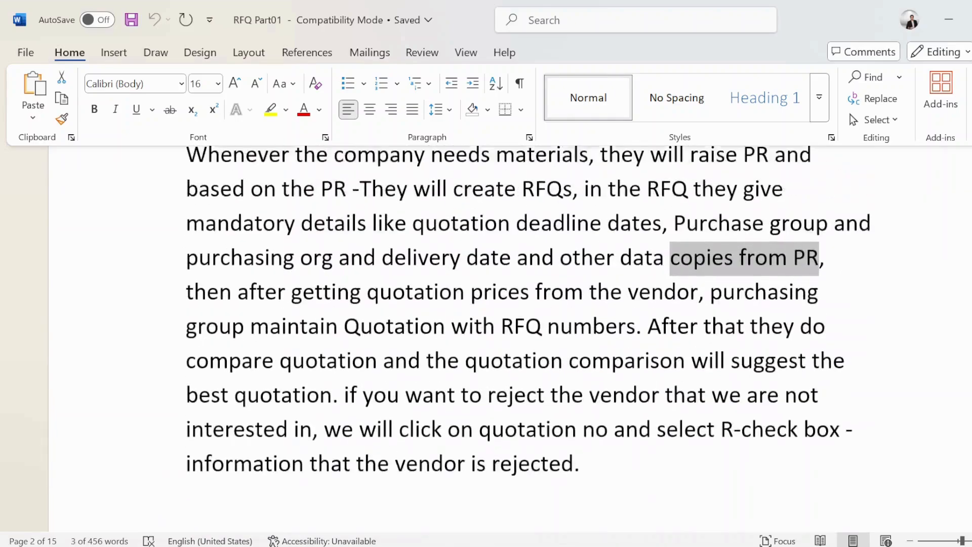
scroll(509, 332, "up", 3)
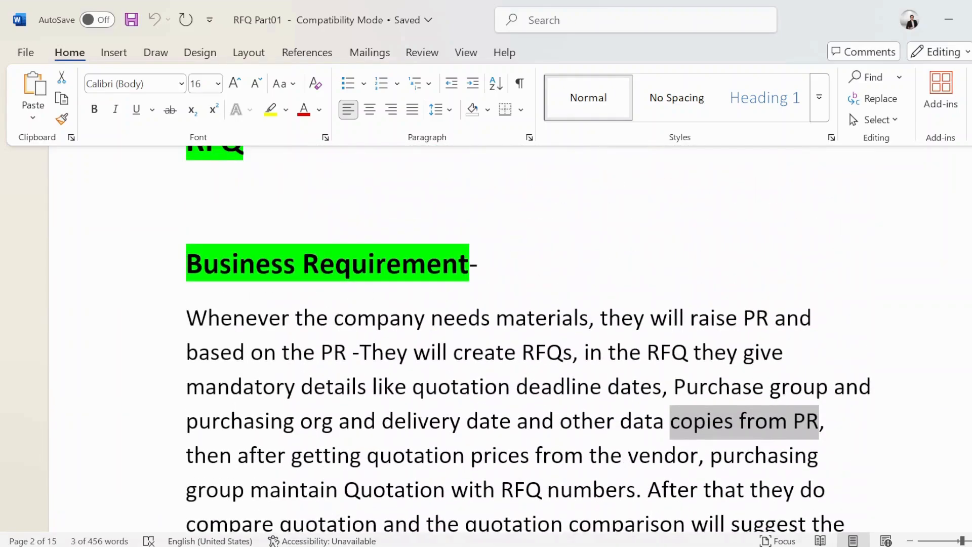
scroll(509, 332, "down", 1)
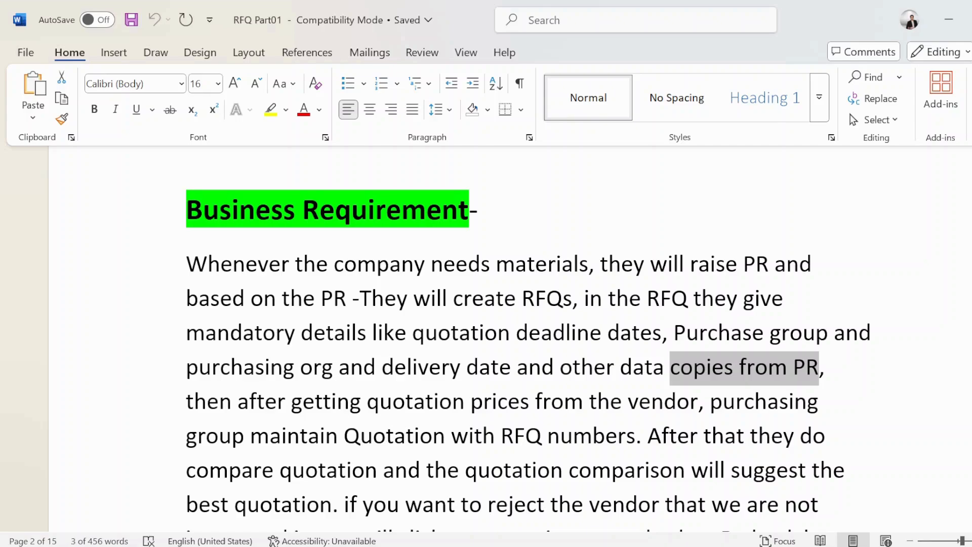
scroll(509, 332, "down", 10)
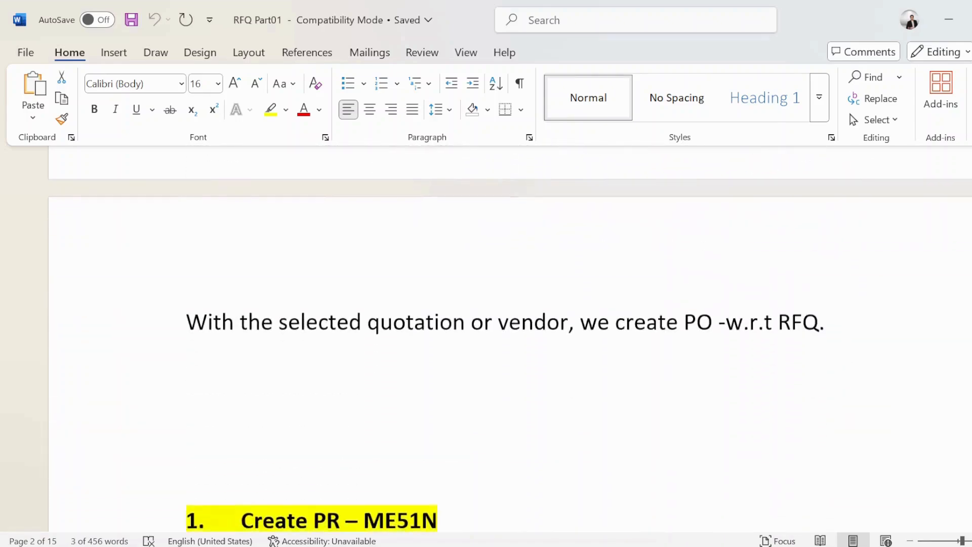
scroll(509, 333, "down", 4)
scroll(510, 332, "up", 1)
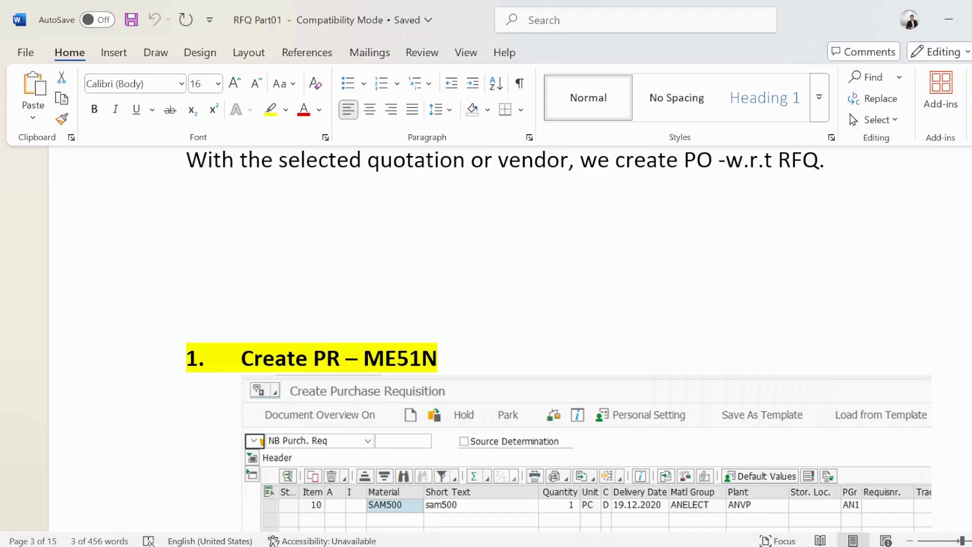
Step: Switch to SAP Logon from the desktop and open the S/4 HANA 2023 - INSTANCE-26 connection
key("super+d")
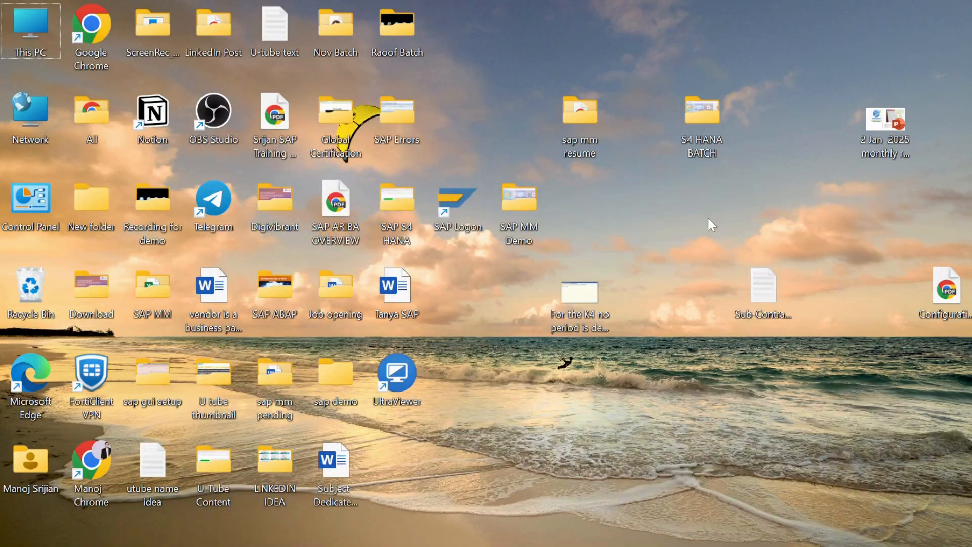
right_click(680, 204)
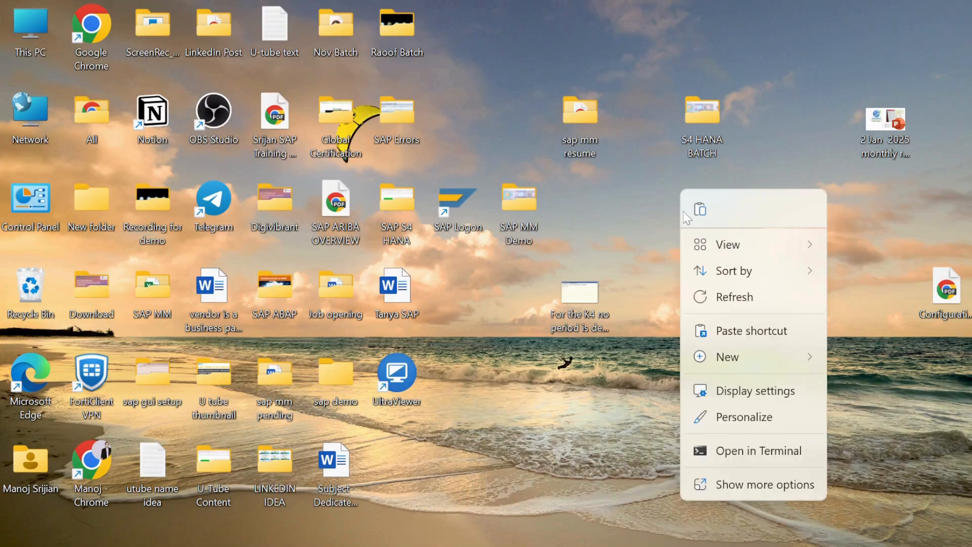
left_click(702, 293)
double_click(472, 212)
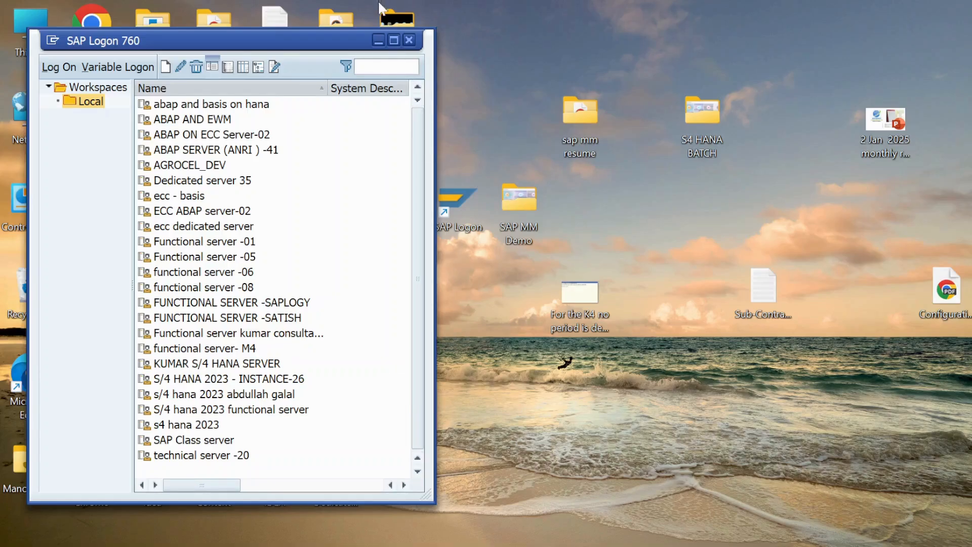
left_click(393, 40)
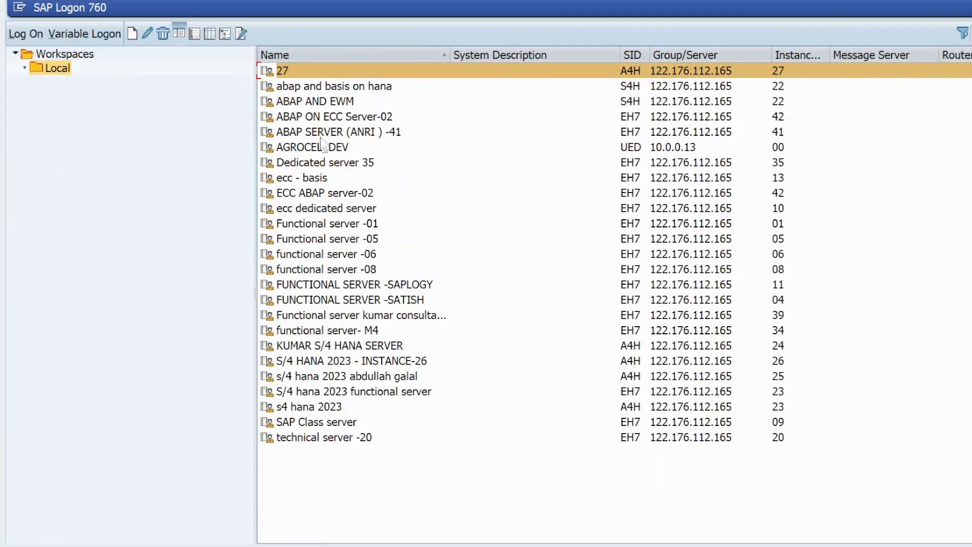
double_click(405, 367)
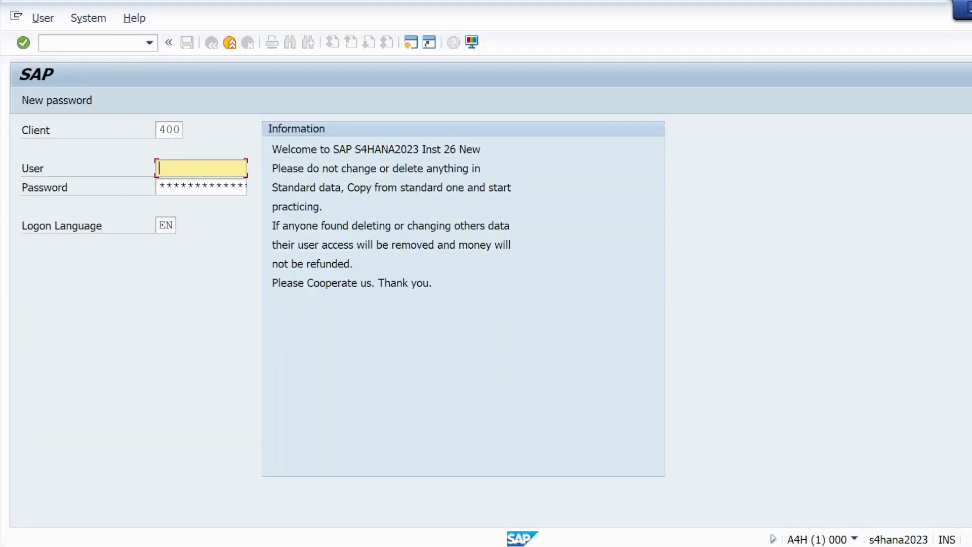
Step: Log on to client 400 with the user admin and the account password
left_click(208, 169)
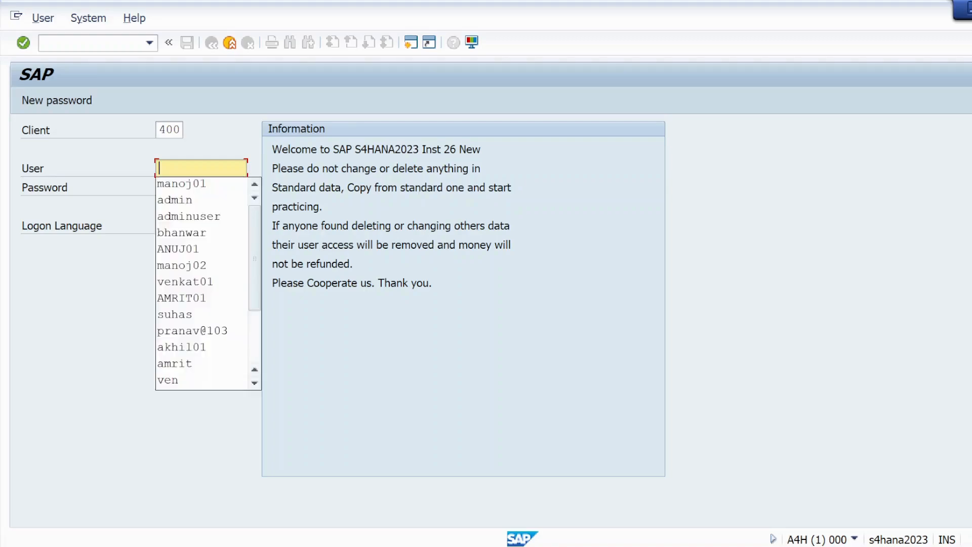
left_click(208, 169)
left_click(208, 169)
left_click(177, 200)
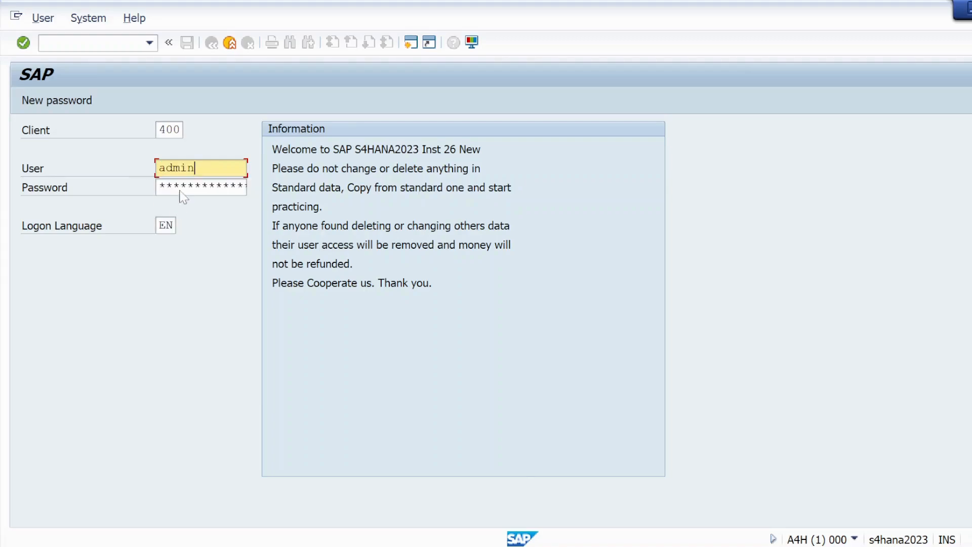
left_click(182, 192)
type("***")
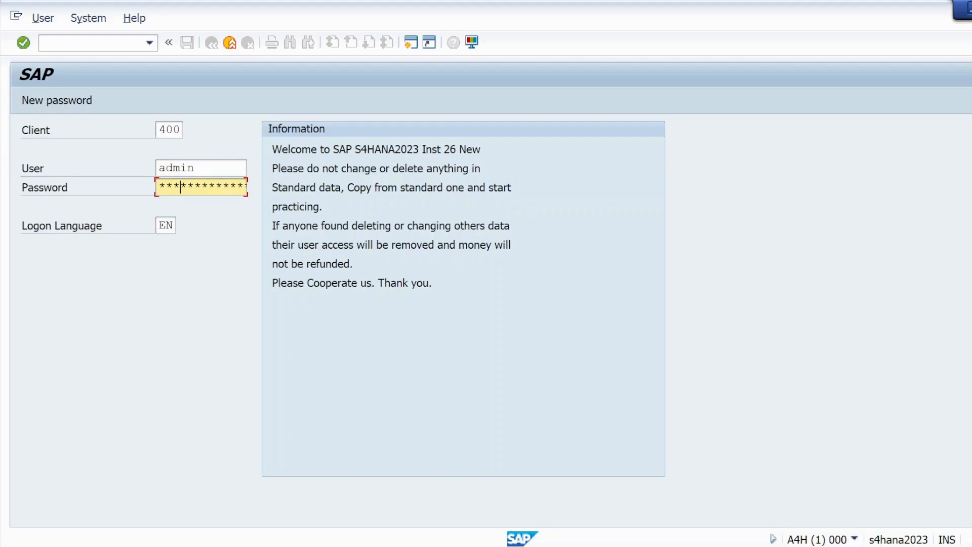
type("***")
key("Return")
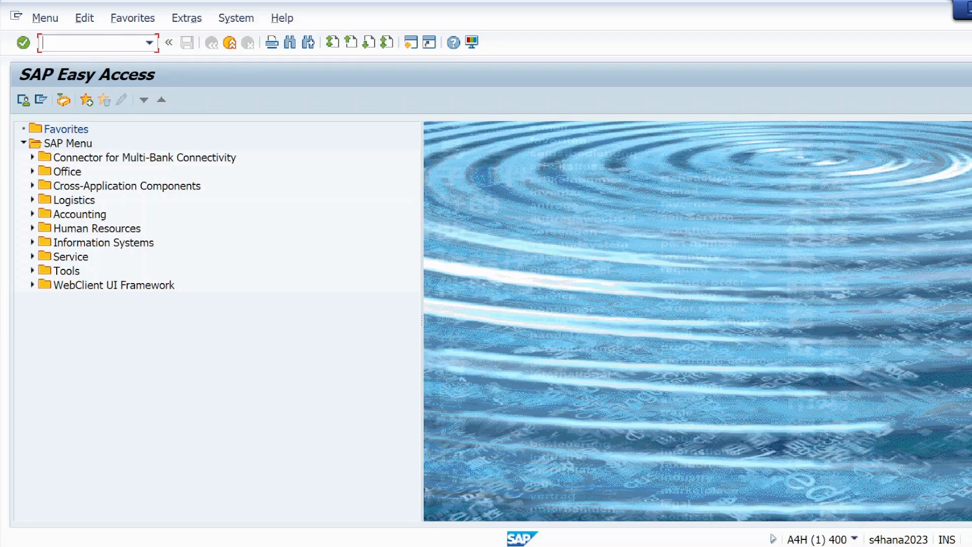
Step: Switch to a new Notepad file and write the heading RFQ followed by a blank line
key("super")
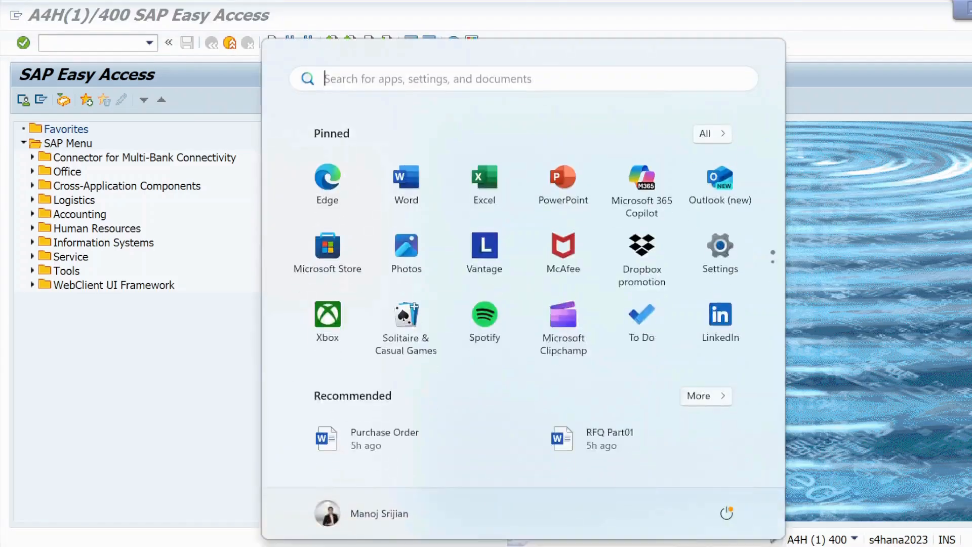
type("note")
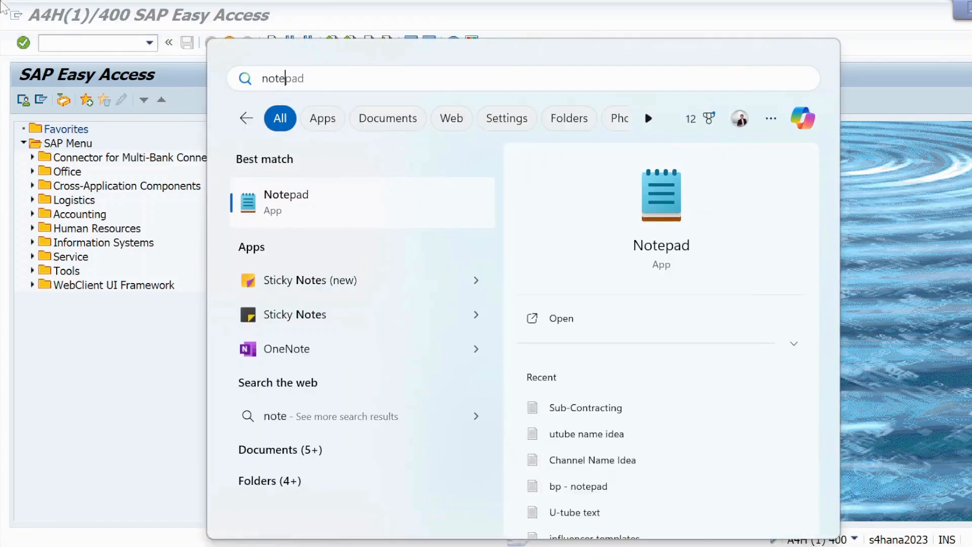
left_click(338, 206)
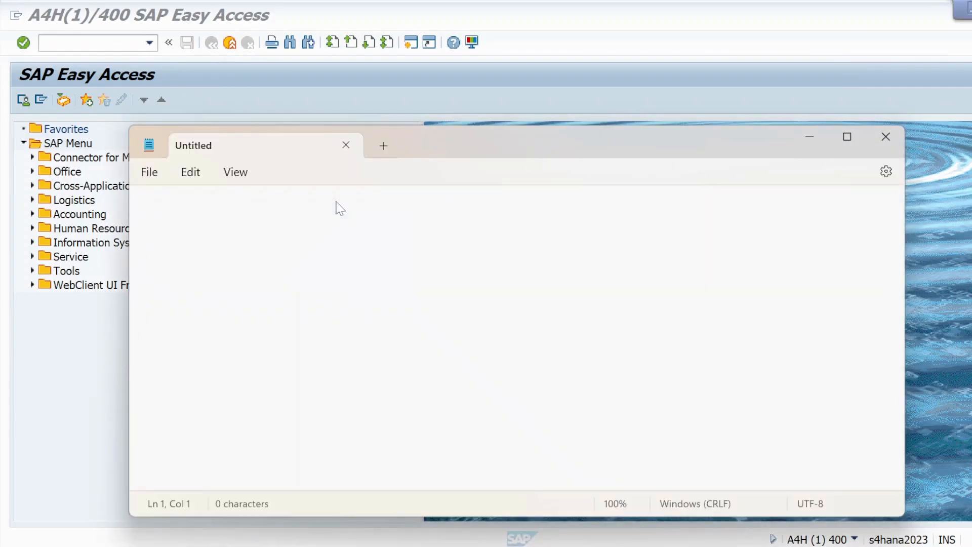
type("s")
key("BackSpace")
key("Caps_Lock")
type("RFQ")
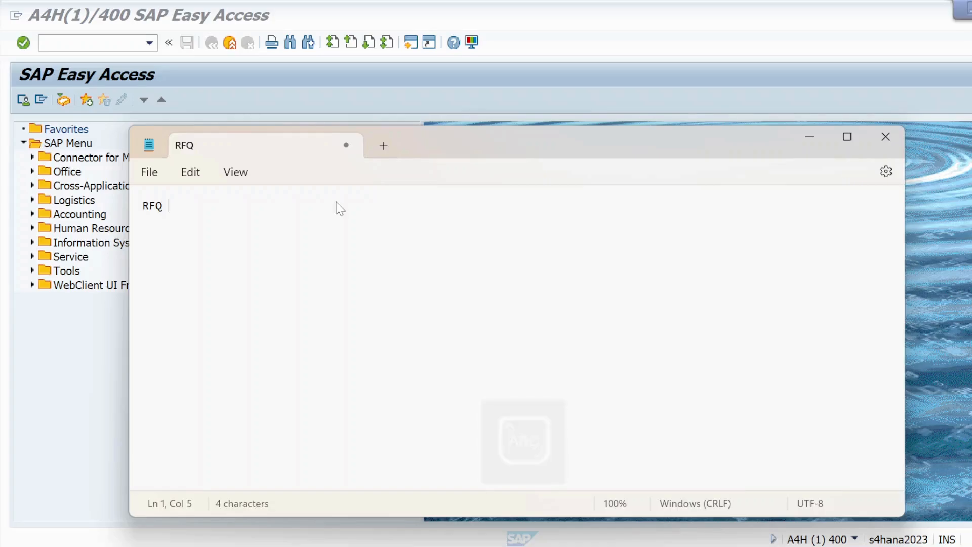
key("Return")
key("Return")
Step: Add the line "Step 1- create PR" below the RFQ heading
type("S")
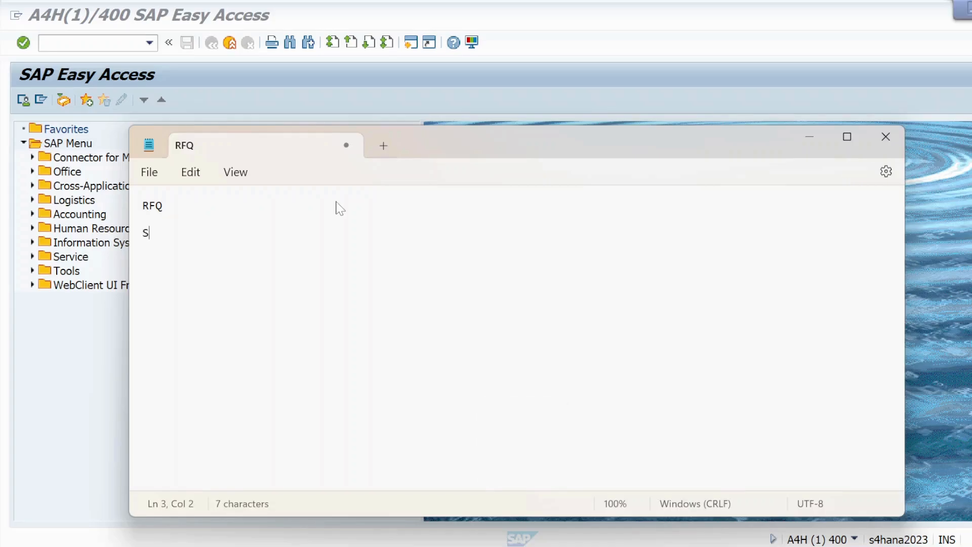
key("Caps_Lock")
type("tep ")
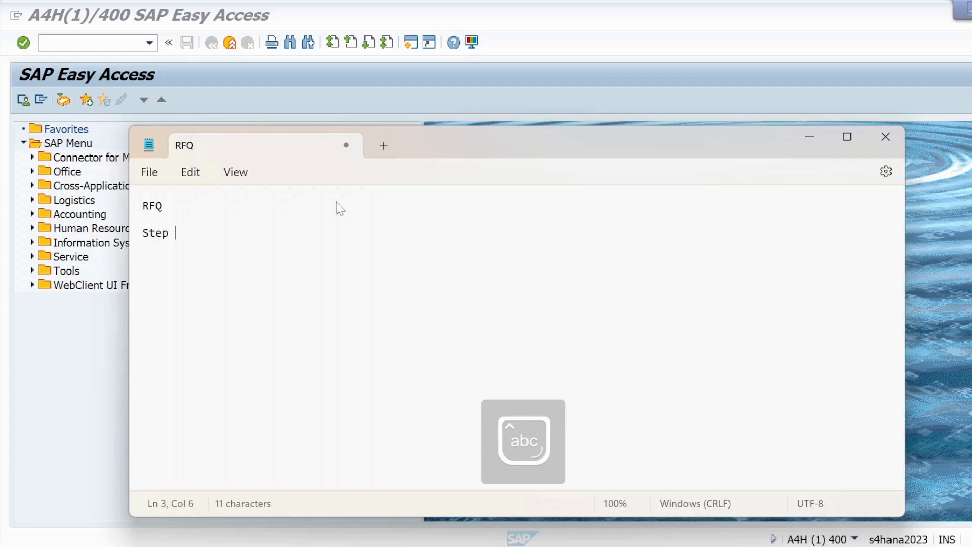
type("1- cdrea")
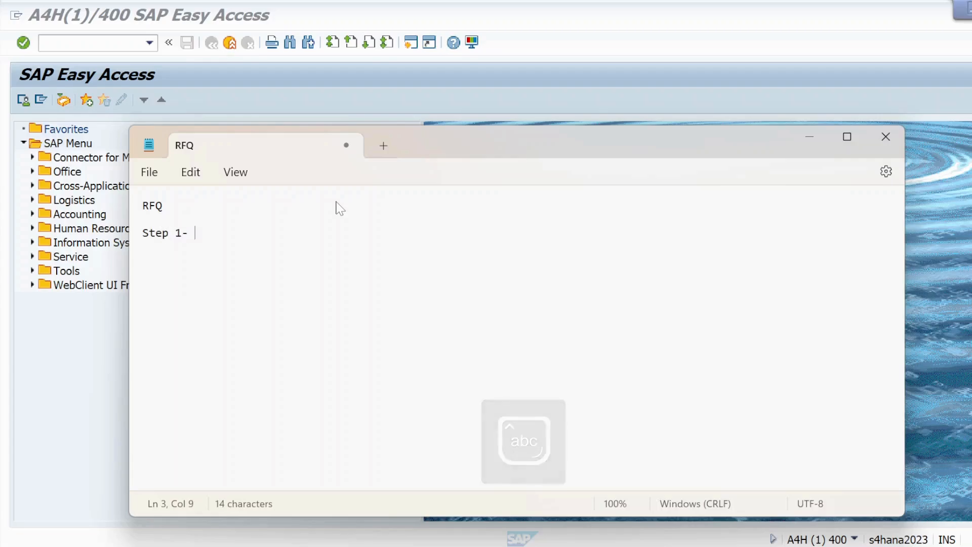
key("BackSpace")
key("BackSpace")
key("BackSpace")
key("BackSpace")
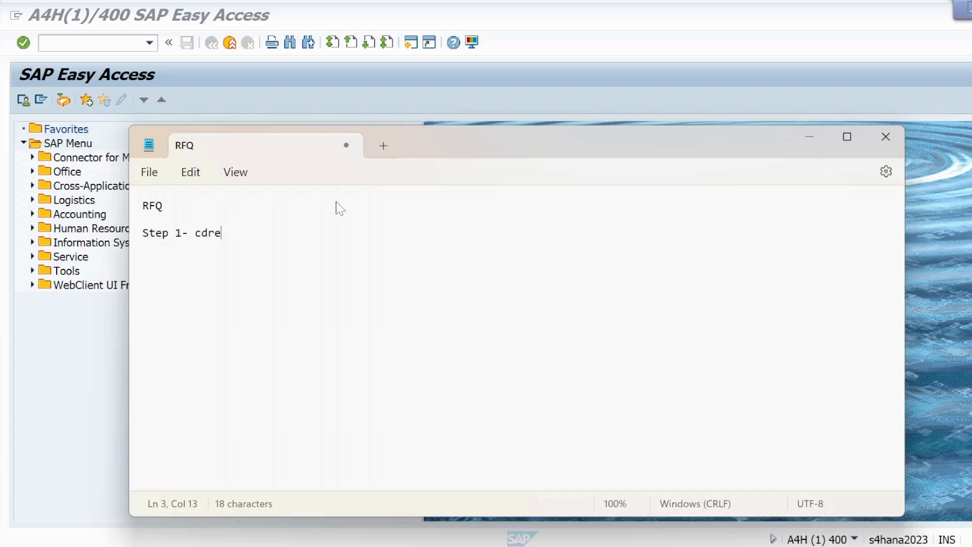
type("reate")
key("Caps_Lock")
type("PR")
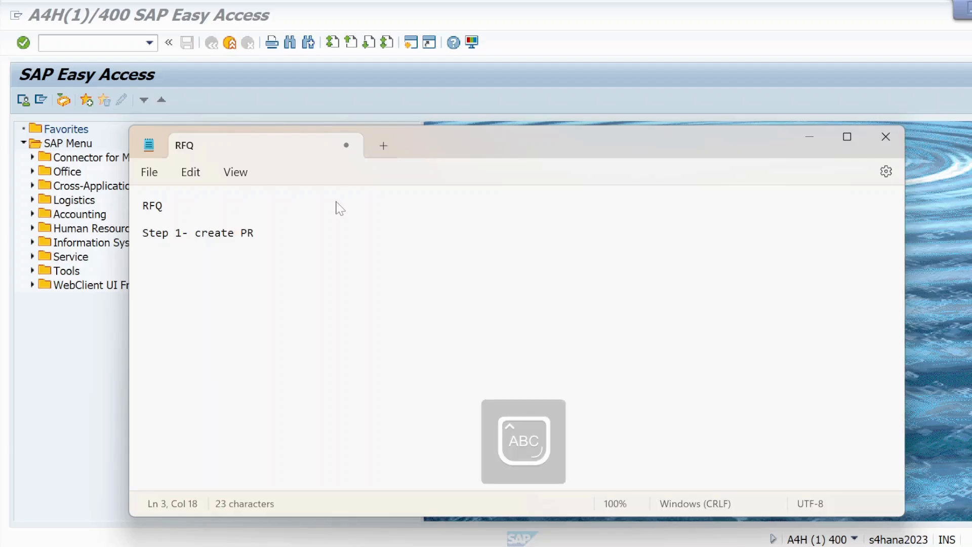
Step: Add the line "T.CODE- ME51N" directly under the Step 1 line and start a new line
key("Return")
key("Return")
key("BackSpace")
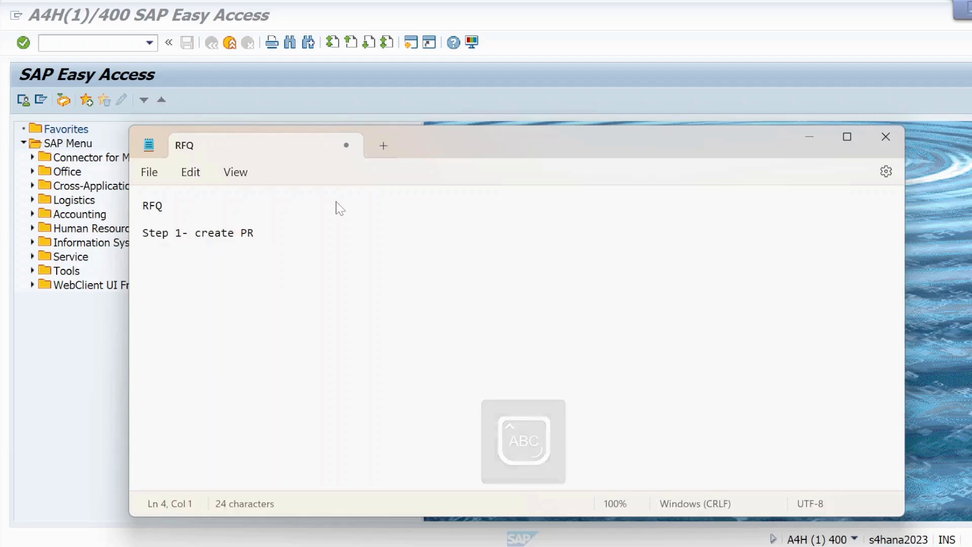
type("T.CODE-")
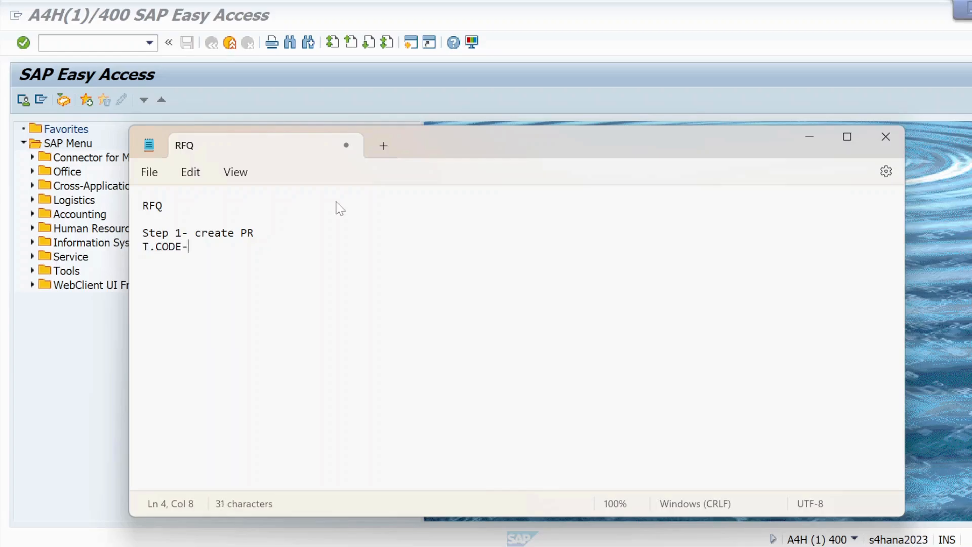
key("Caps_Lock")
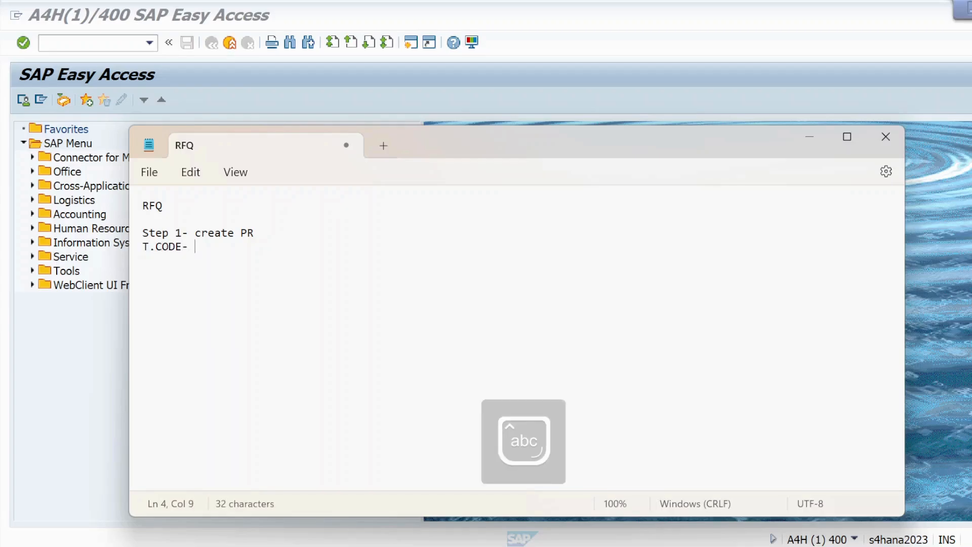
key("Caps_Lock")
type("ME51N")
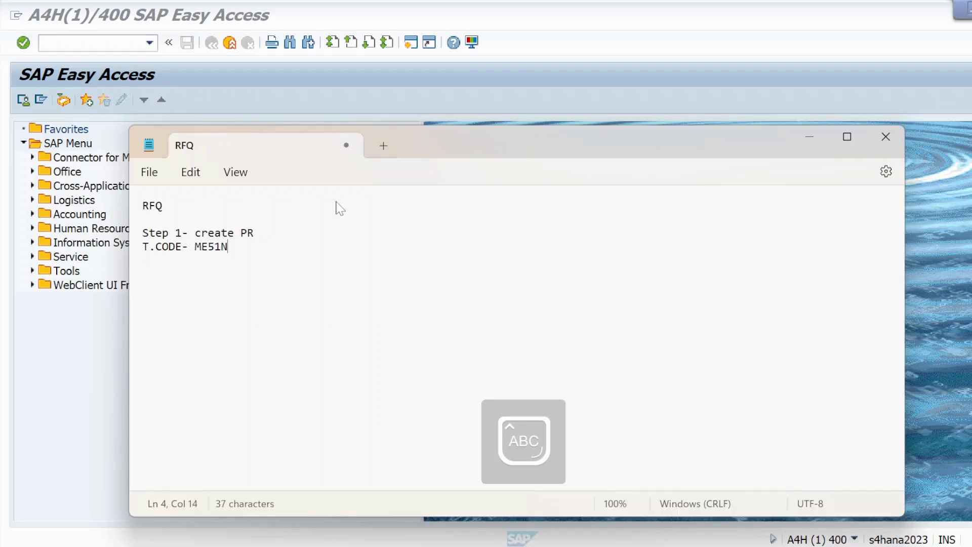
key("Return")
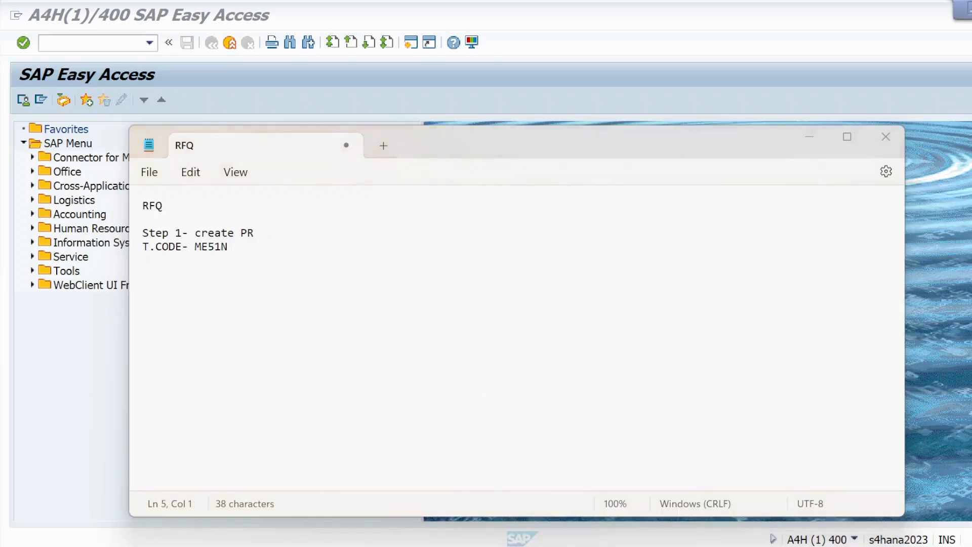
Step: Switch back to SAP Easy Access and start transaction ME51N
key("alt+Tab")
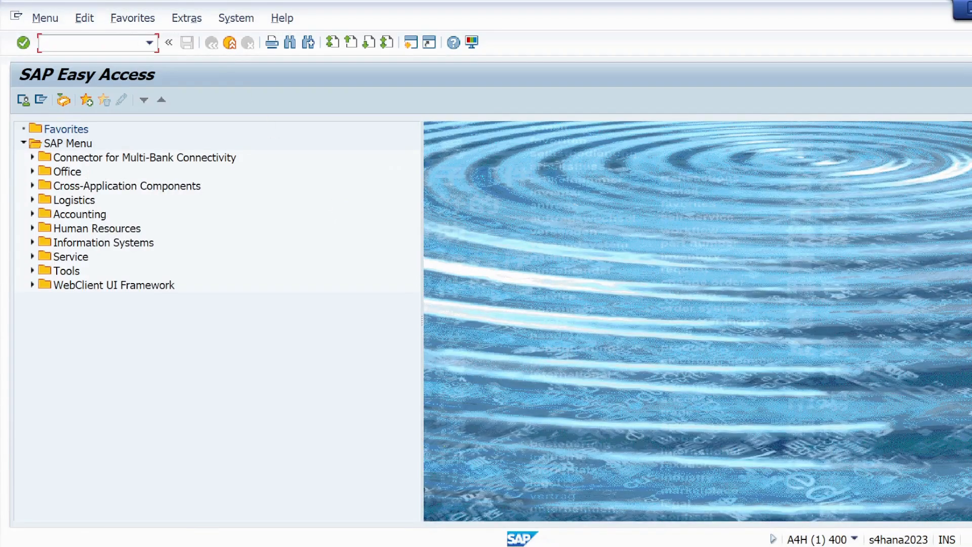
type("ME51N")
key("Return")
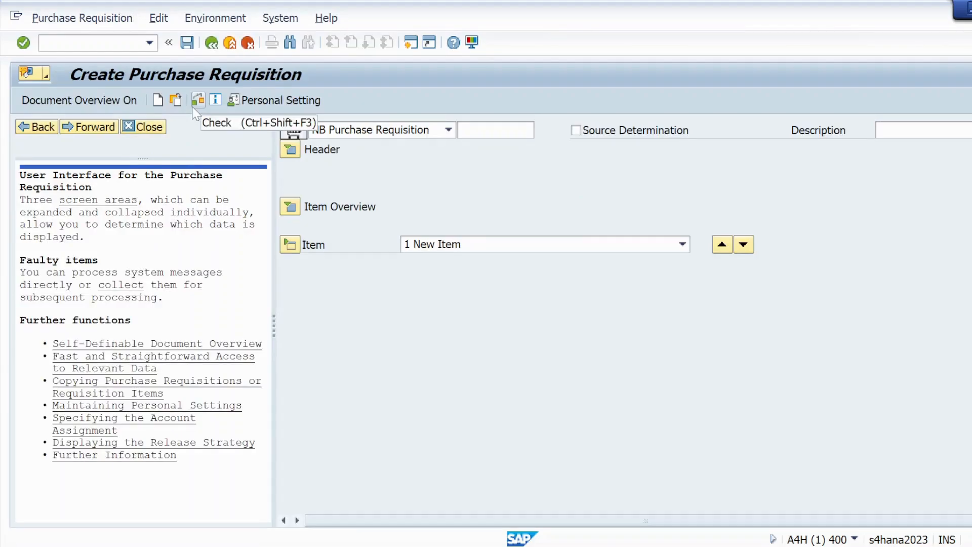
Step: Close the help text beside the purchase requisition and expand its Header and Item Overview sections
left_click(145, 127)
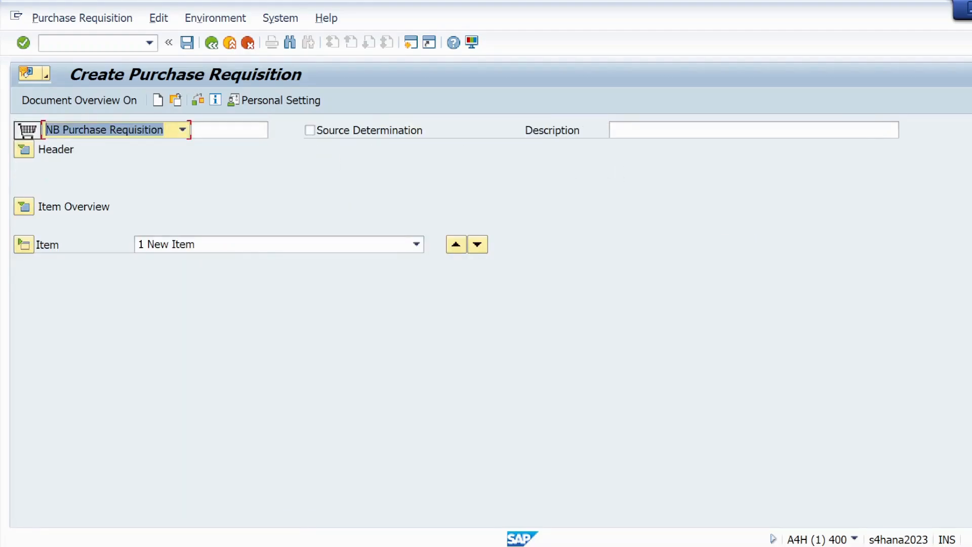
left_click(24, 155)
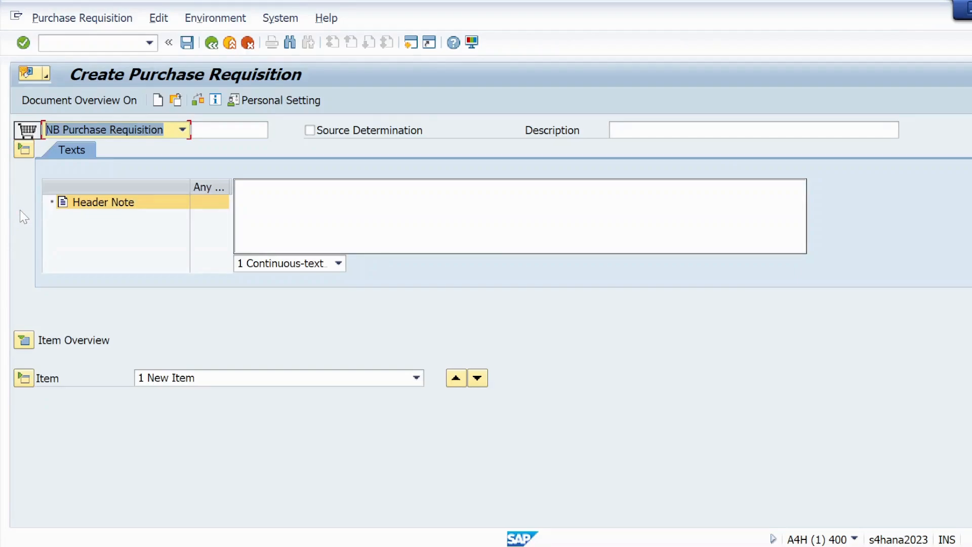
left_click(26, 339)
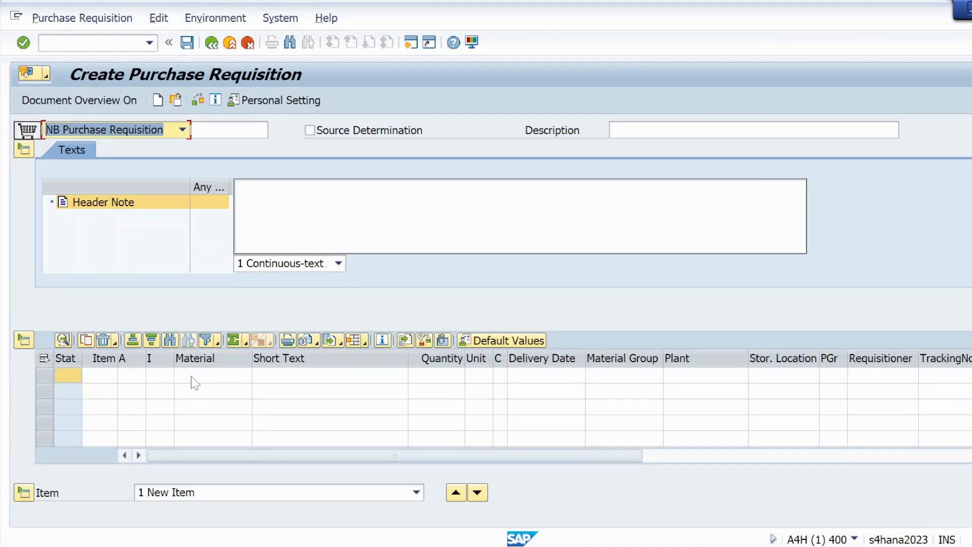
Step: Open the Materials List transaction MM60 in a new session to look up a material for the requisition
left_click(192, 377)
key("space")
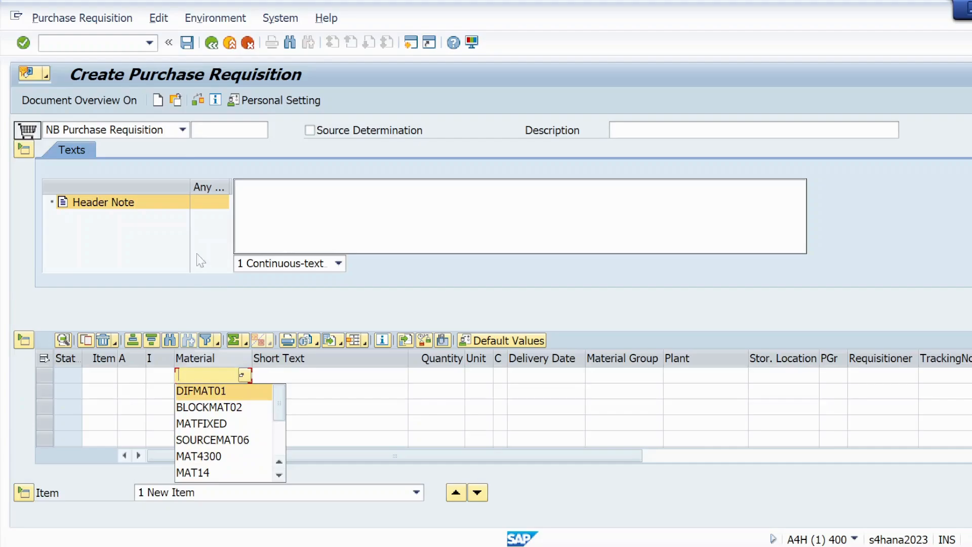
left_click(117, 44)
type("/OMM")
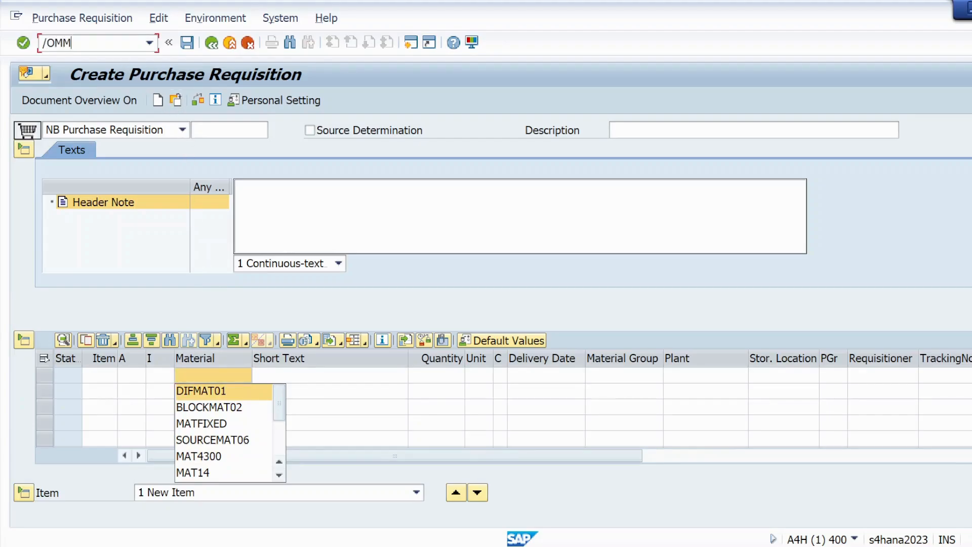
type("60")
key("Return")
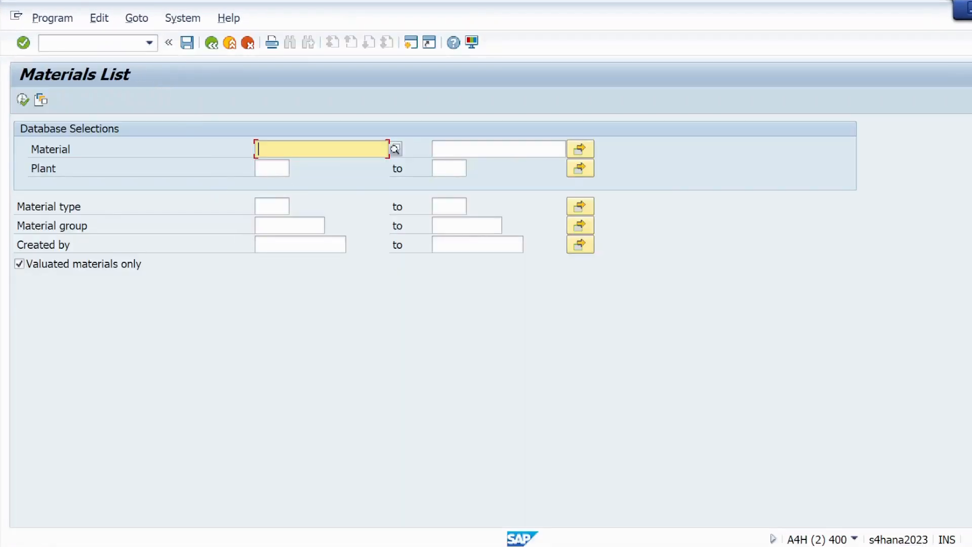
Step: Run the materials list for plant KL01
left_click(272, 168)
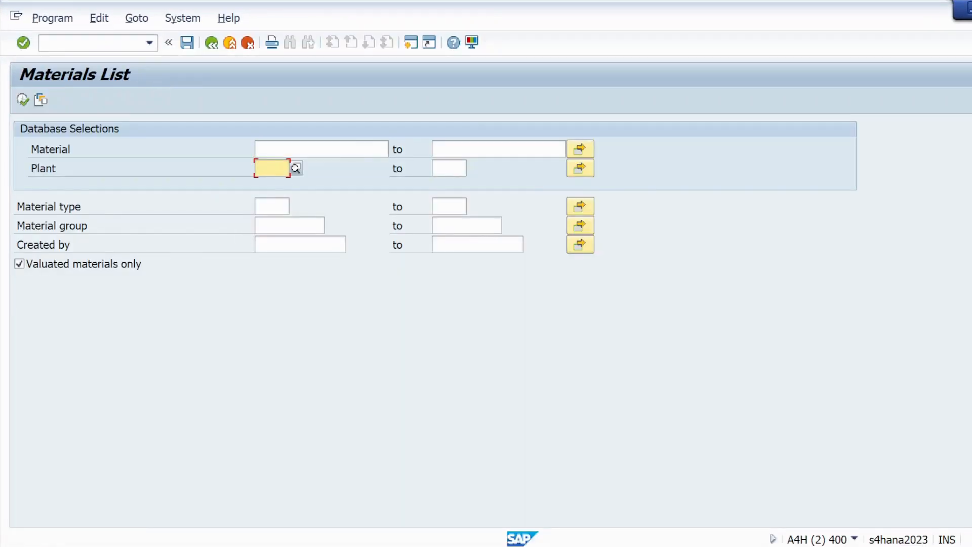
type("KL01")
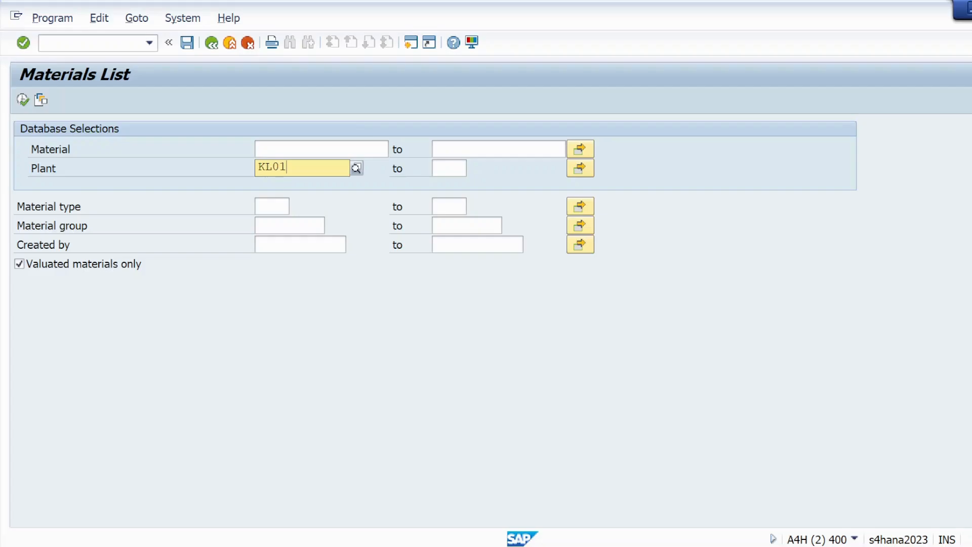
key("Return")
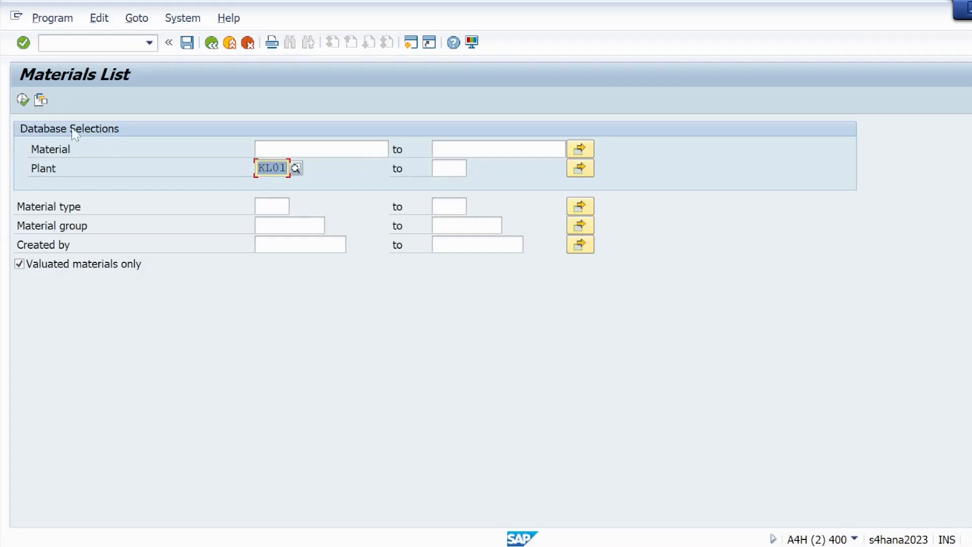
left_click(24, 102)
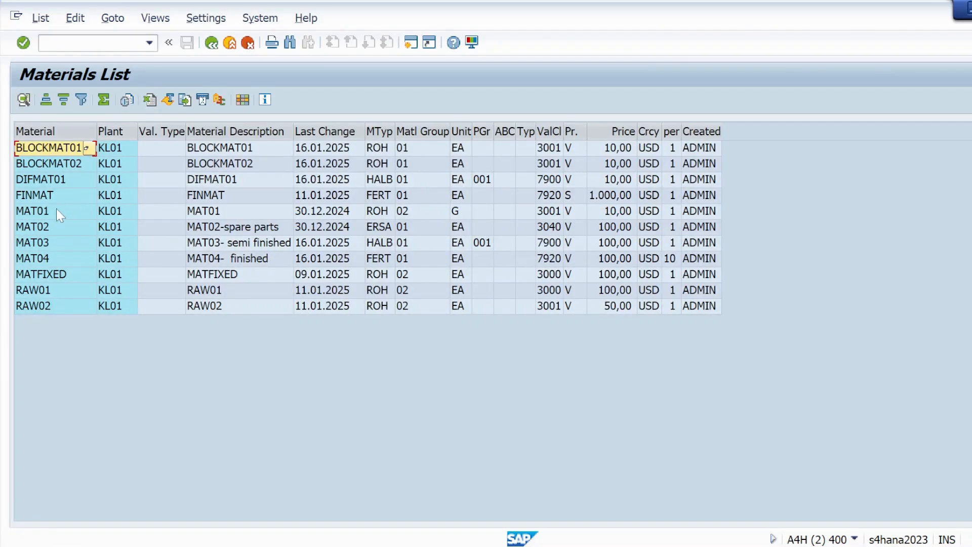
Step: Return to the purchase requisition and enter MAT01 as the material of the first item
key("alt+Tab")
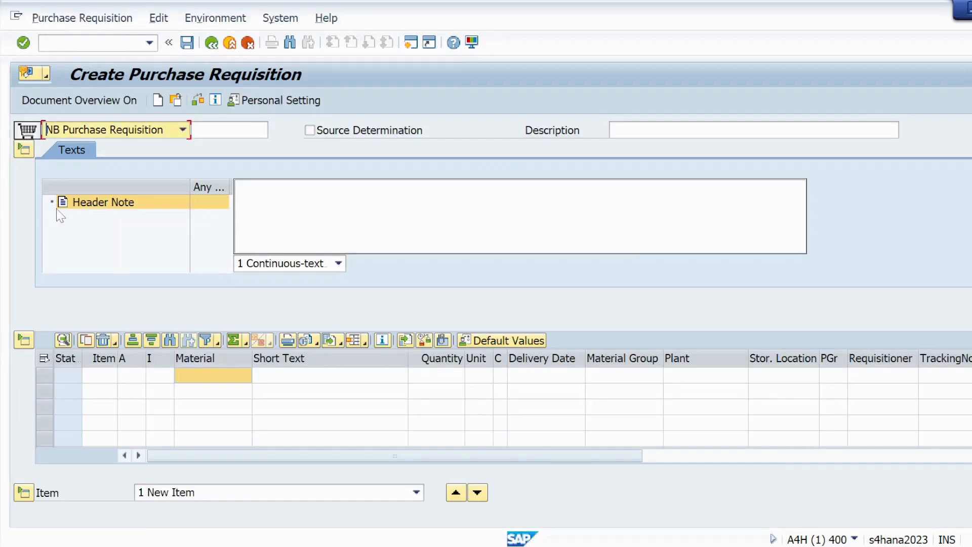
key("F4")
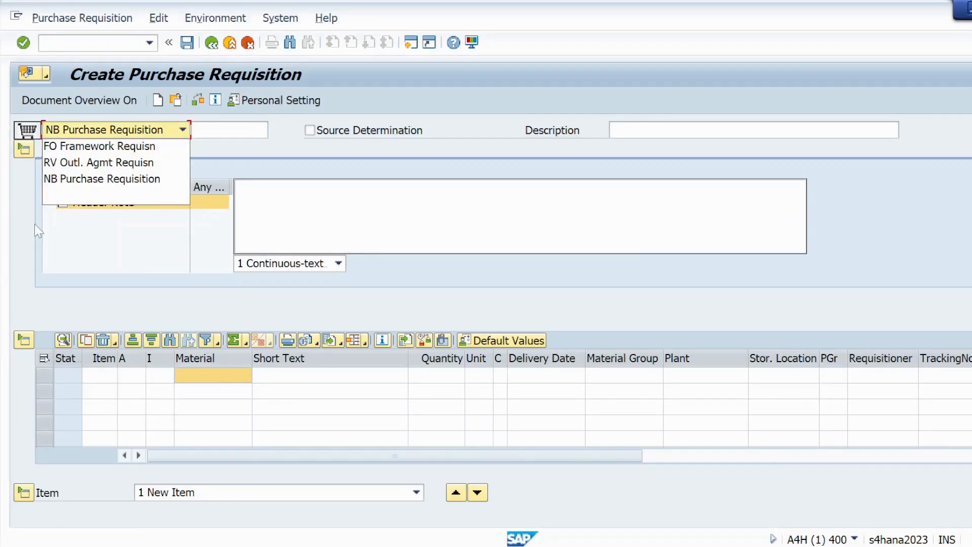
left_click(189, 376)
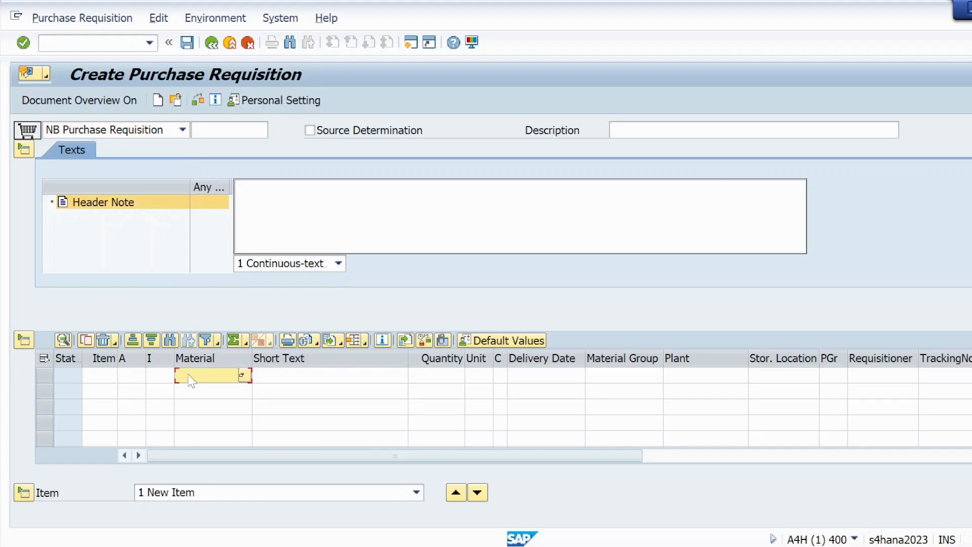
type("MA")
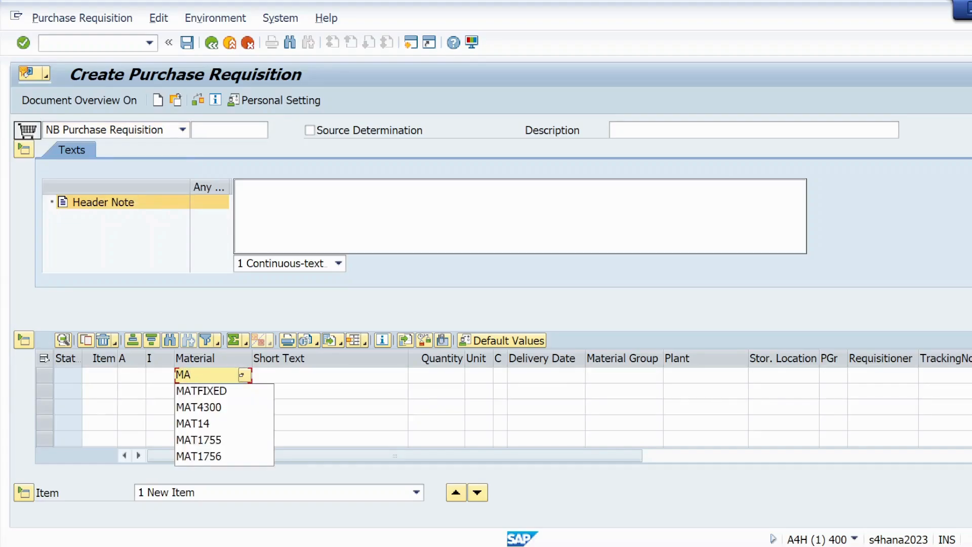
type("T01")
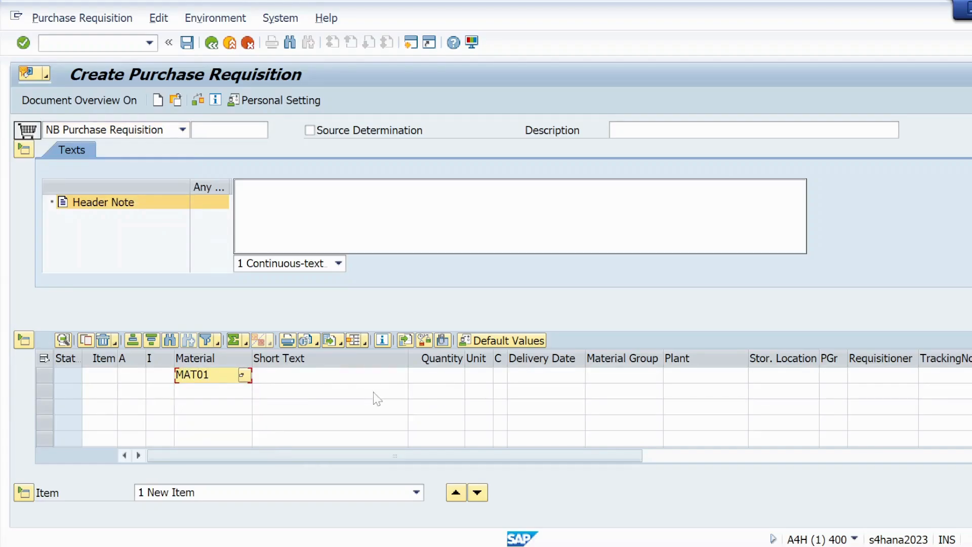
Step: Complete the MAT01 item with quantity 100, unit EA, plant kl01, purchasing group 001 and storage location ks01
left_click(434, 375)
type("100")
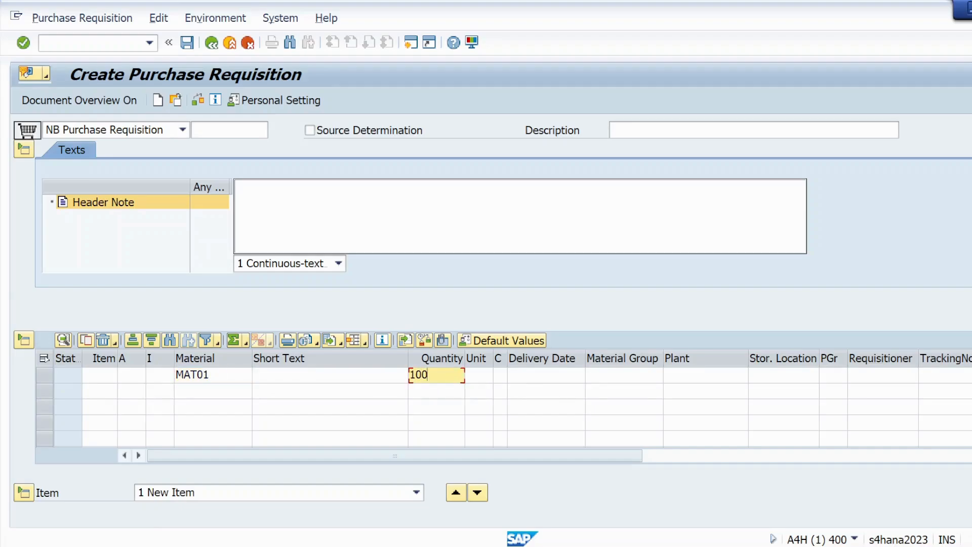
left_click(481, 375)
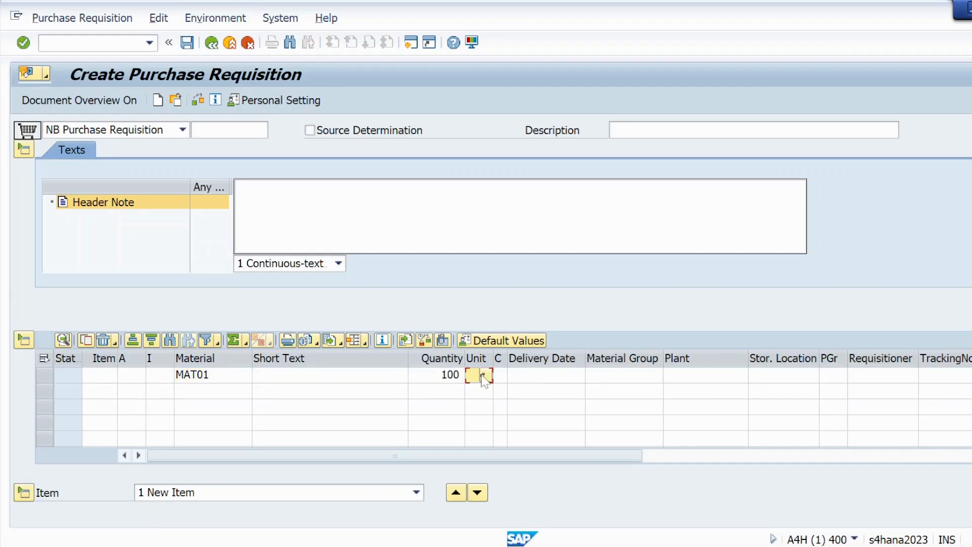
type("EA")
left_click(671, 377)
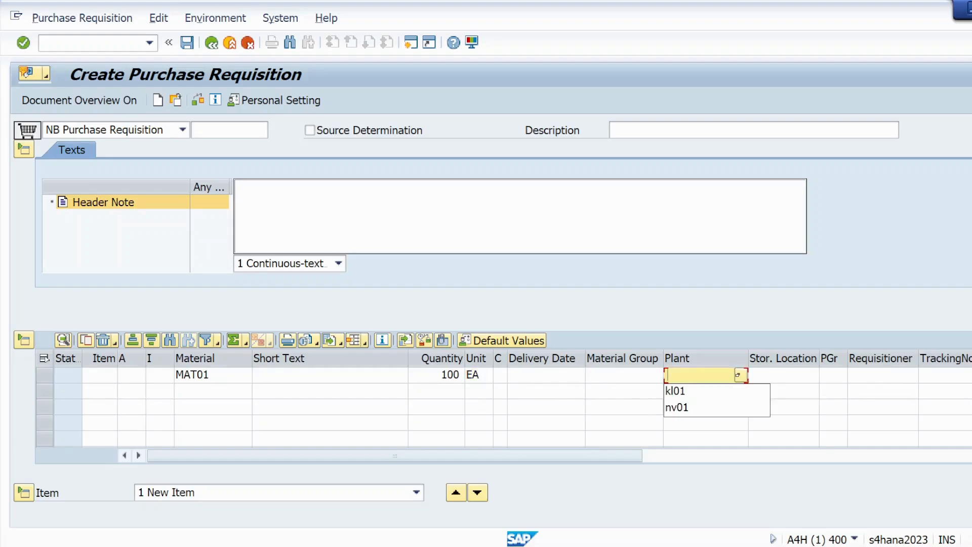
left_click(676, 390)
left_click(827, 377)
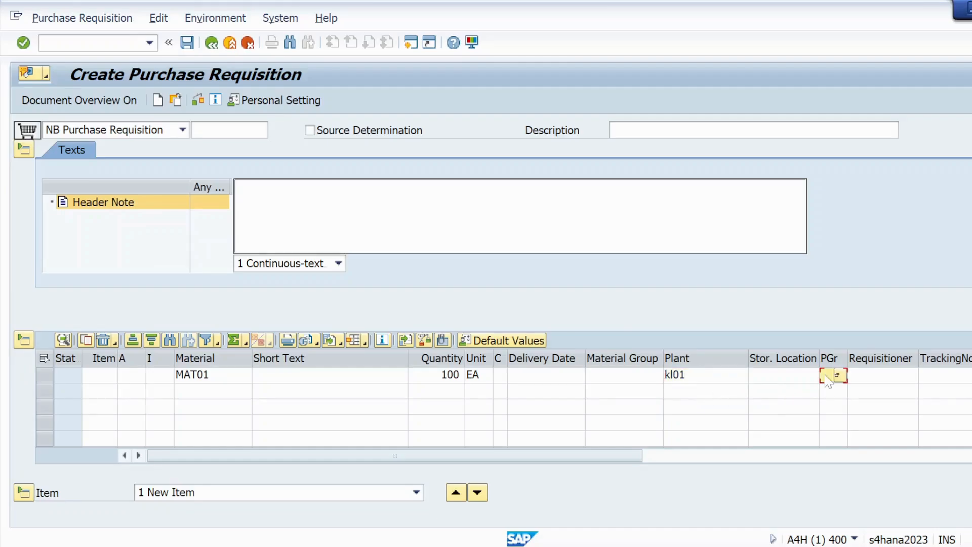
left_click(830, 390)
left_click(773, 377)
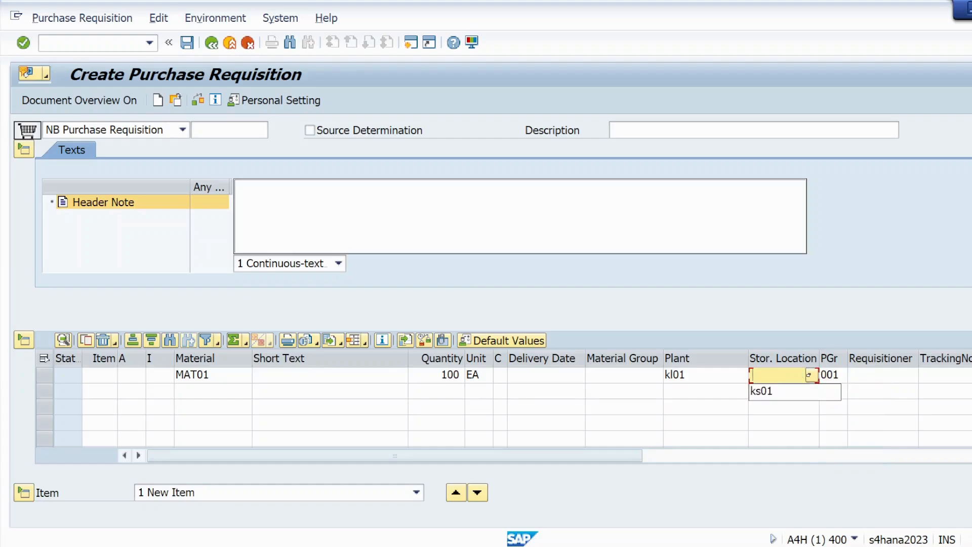
left_click(773, 395)
Step: Check the purchase requisition and save it
left_click(198, 100)
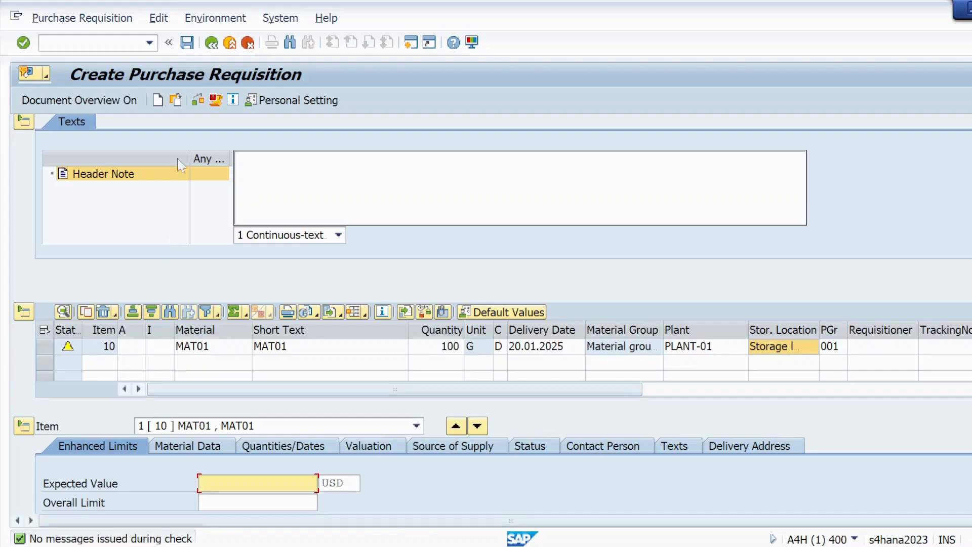
left_click(186, 42)
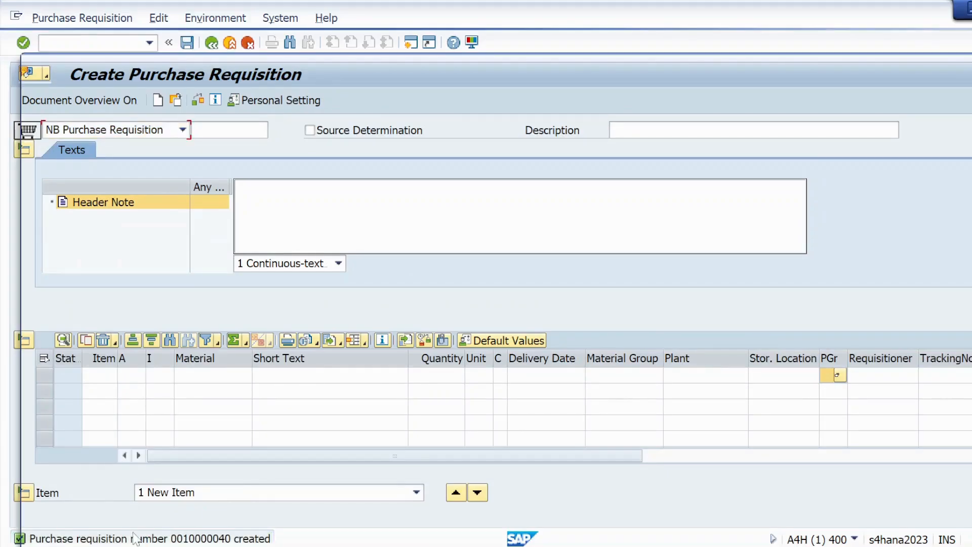
Step: Open the details of the requisition's creation message and copy its text below the ME51N line in the RFQ note in Notepad
left_click(141, 539)
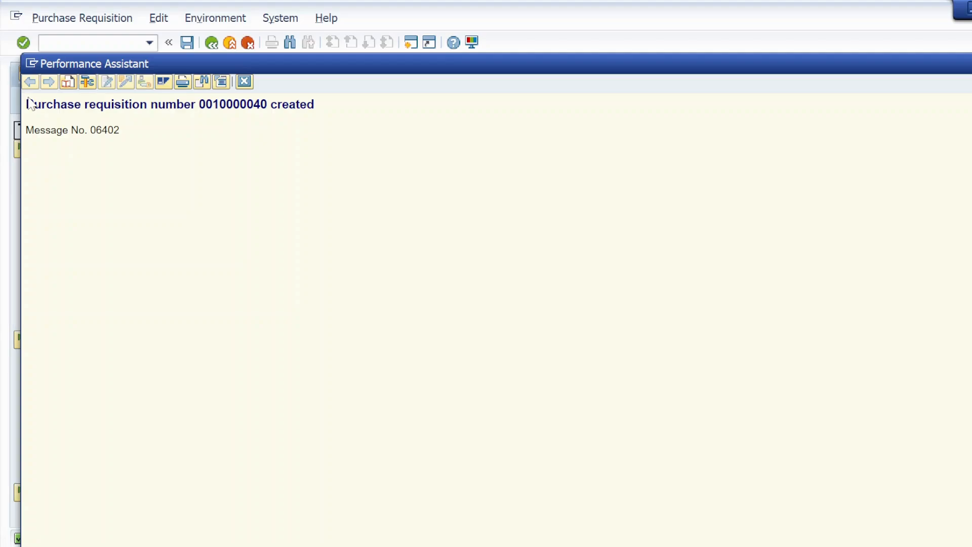
left_click_drag(27, 103, 309, 113)
key("ctrl+c")
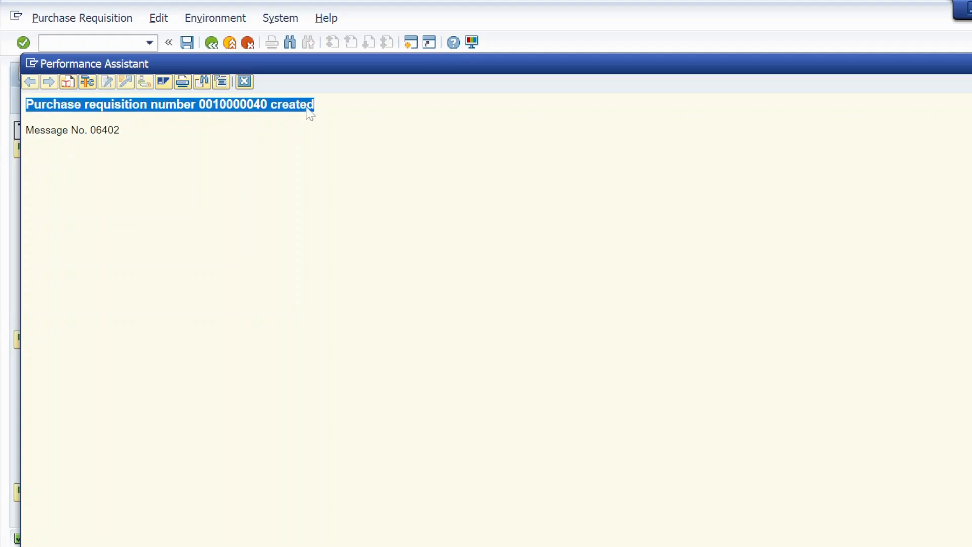
key("alt+Tab")
key("alt+Tab")
key("alt+Tab")
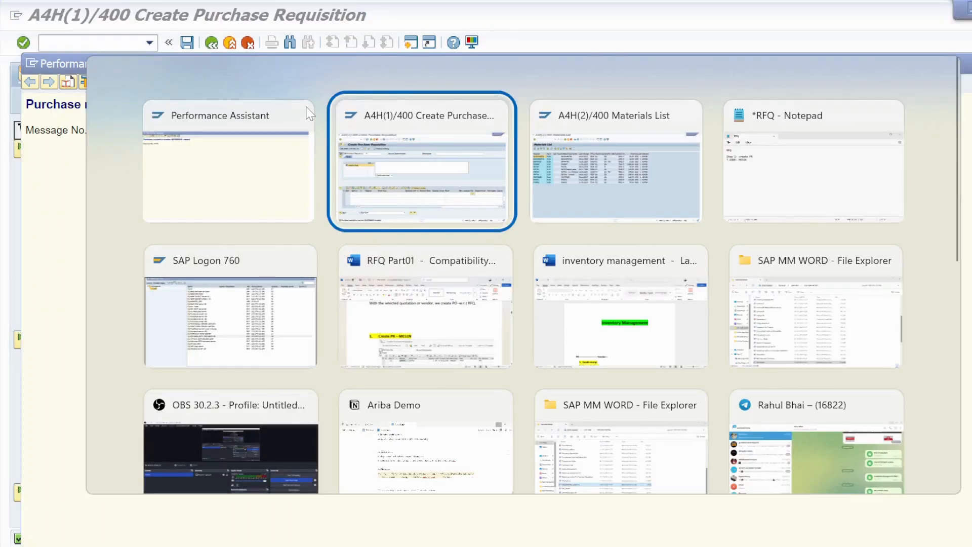
key("Return")
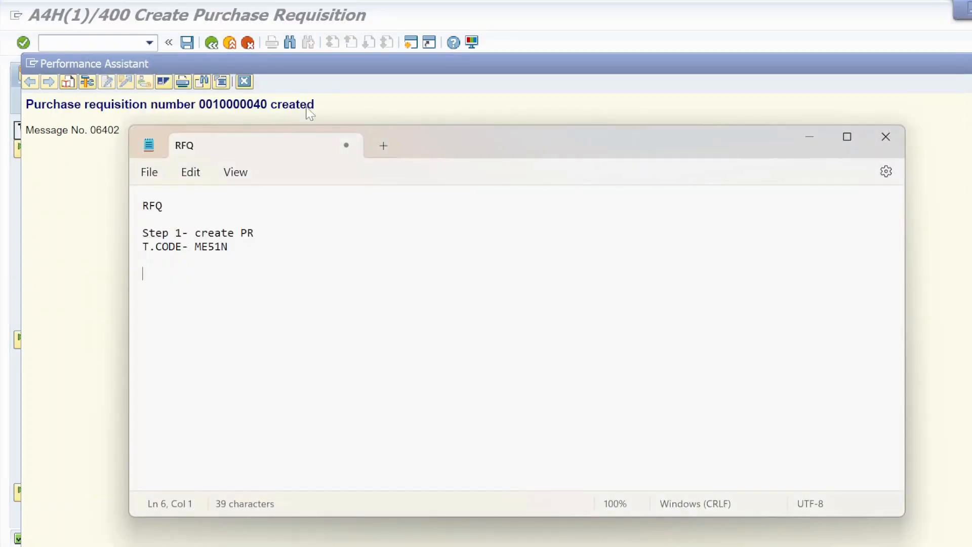
key("ctrl+v")
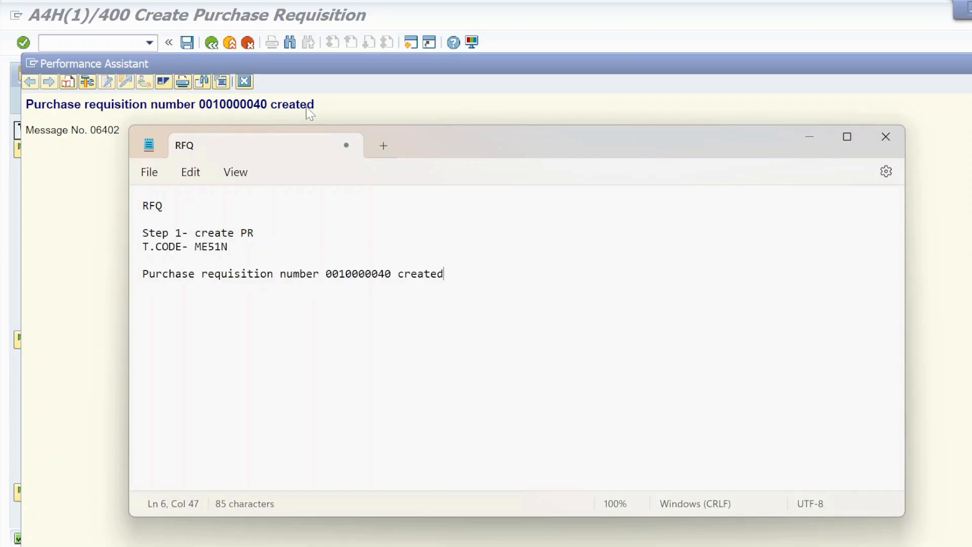
Step: Start a new entry with "S" below the pasted message in the note, and close the message details in SAP
key("Return")
key("Return")
key("Return")
type("S")
key("Caps_Lock")
left_click(310, 114)
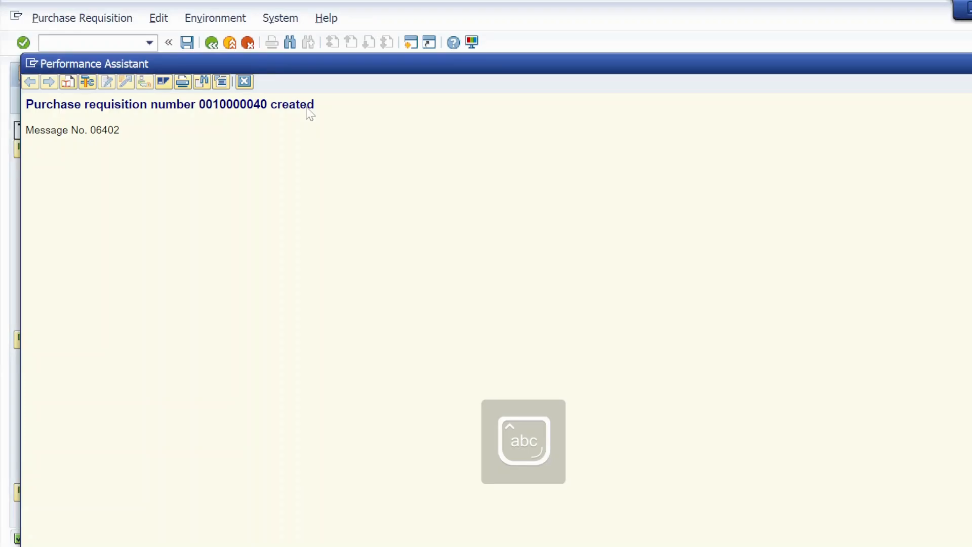
left_click(244, 82)
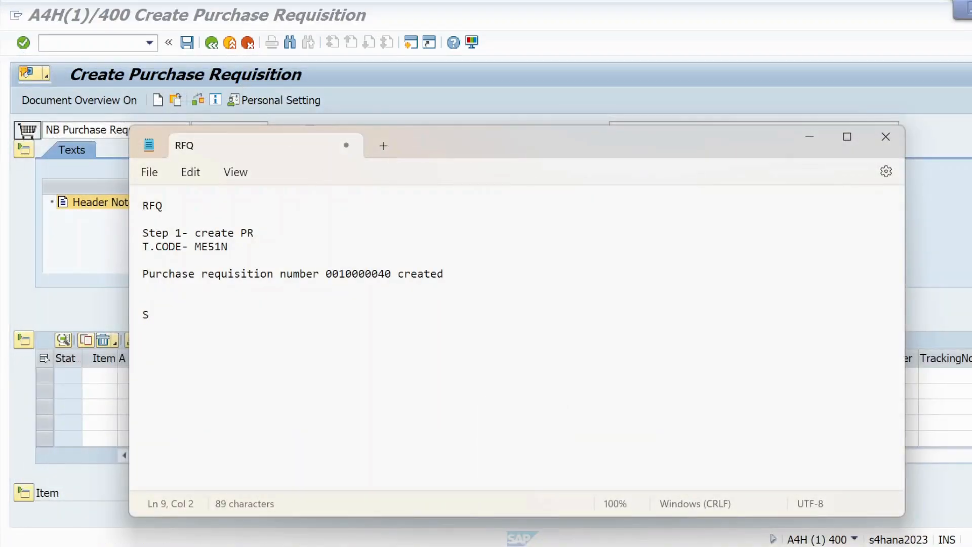
Step: Complete the new entry in the RFQ note as "Step2- Create RFQ wrt PR"
type("t a")
key("BackSpace")
key("BackSpace")
type("ep2-")
key("Caps_Lock")
type("CREA")
key("BackSpace")
key("BackSpace")
key("BackSpace")
key("Caps_Lock")
type("reate")
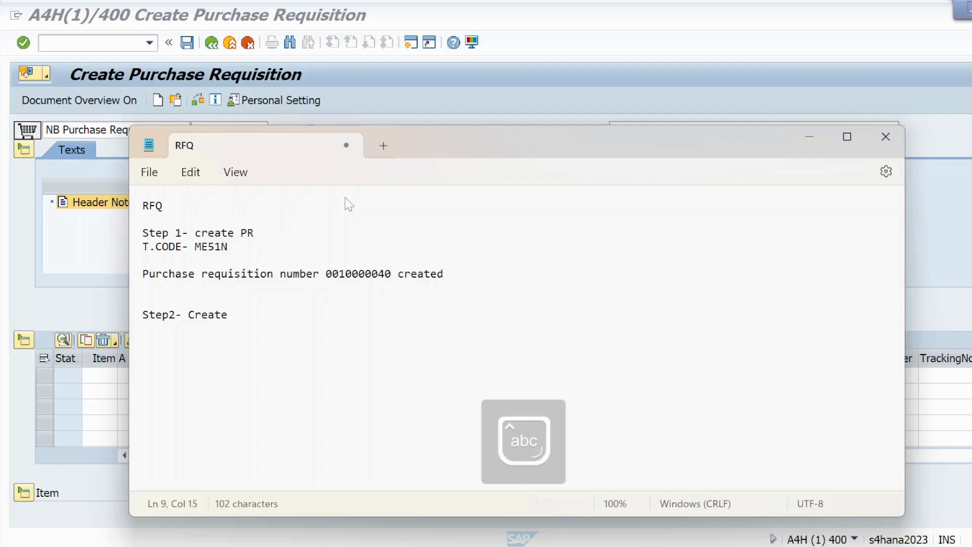
key("Caps_Lock")
type("RFQ")
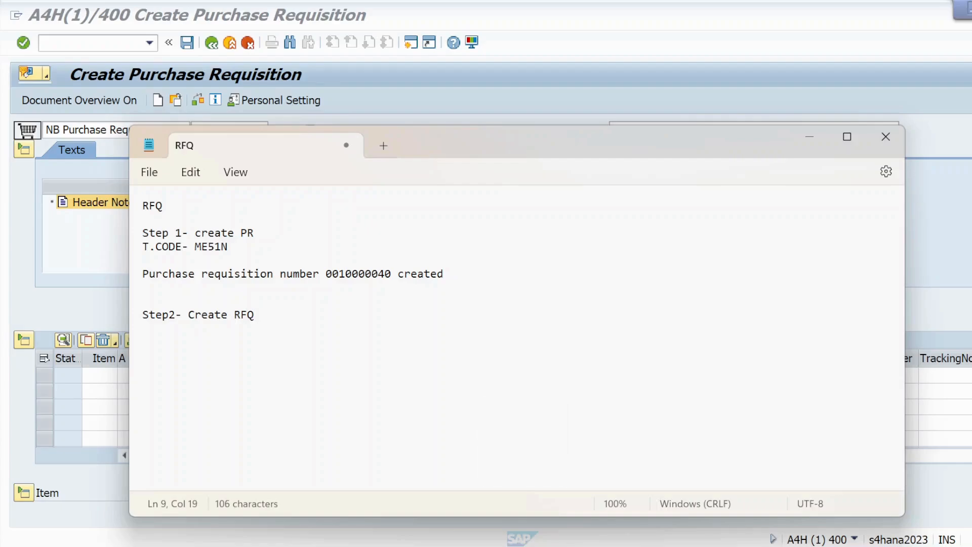
key("Caps_Lock")
type("w")
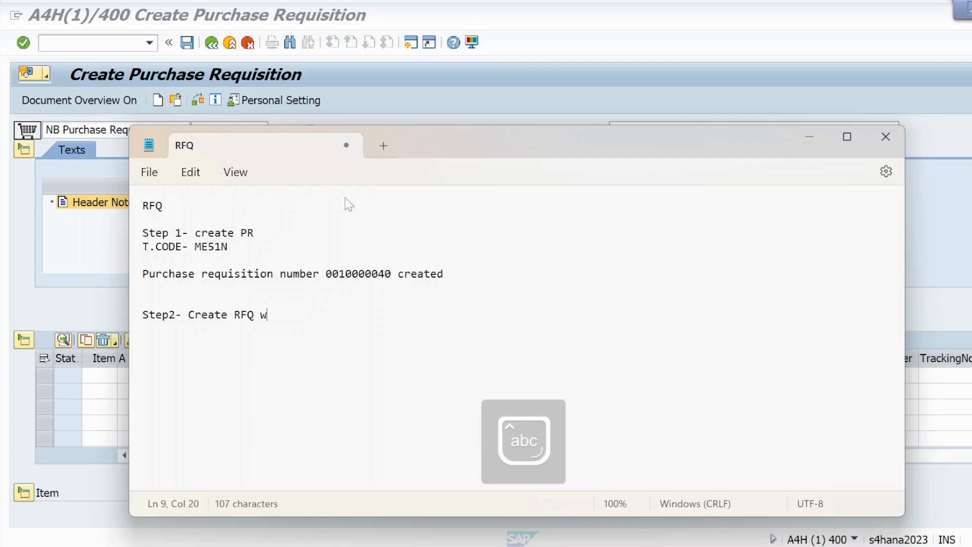
type("rt")
key("Caps_Lock")
type("PR ")
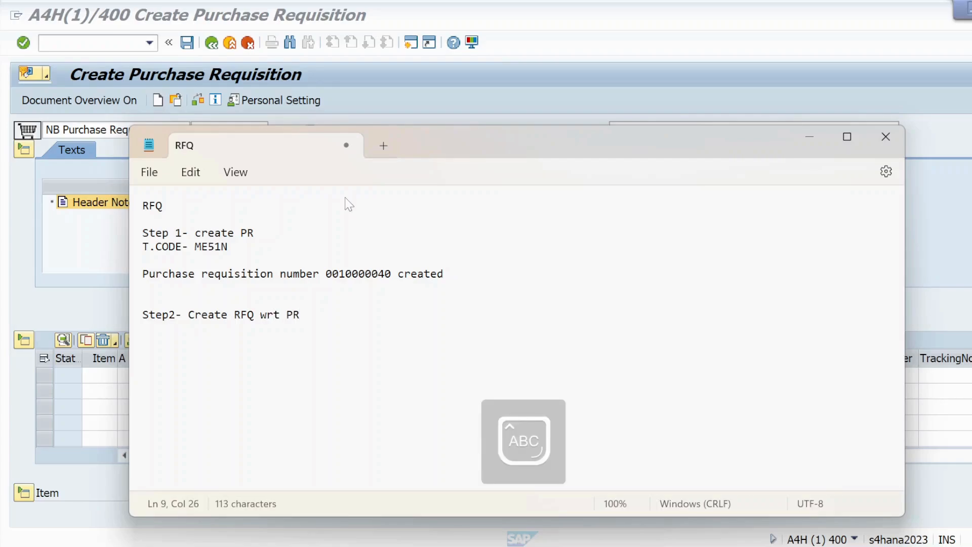
type("--")
key("Caps_Lock")
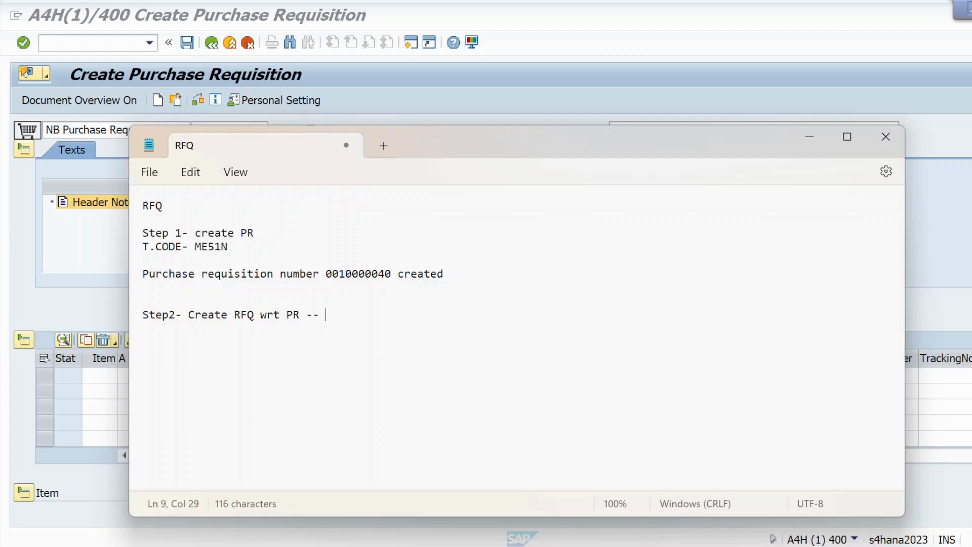
type("m")
key("BackSpace")
key("Caps_Lock")
type("M")
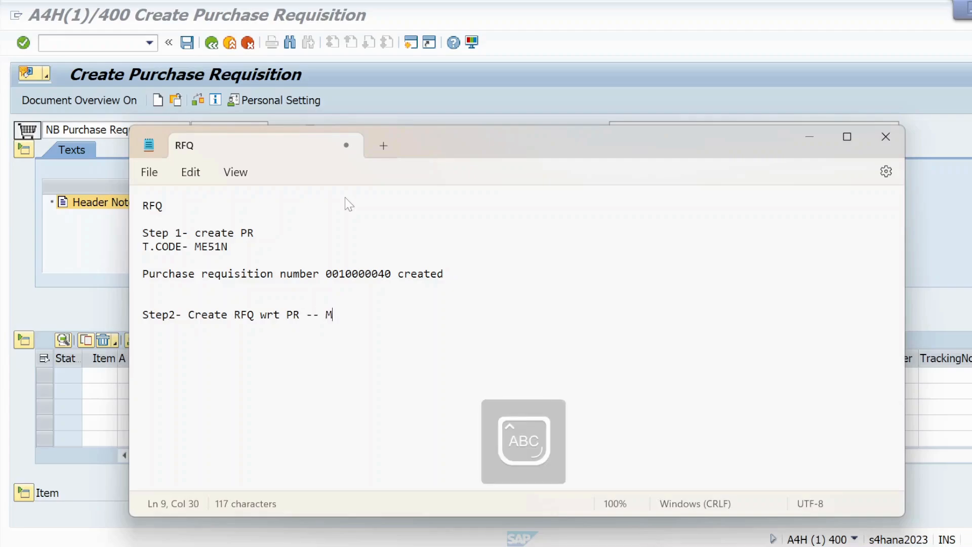
key("BackSpace")
key("BackSpace")
key("BackSpace")
key("BackSpace")
Step: Add the line "T.CODE- ME41" under Step2 in the RFQ note
key("Return")
key("Caps_Lock")
type("t")
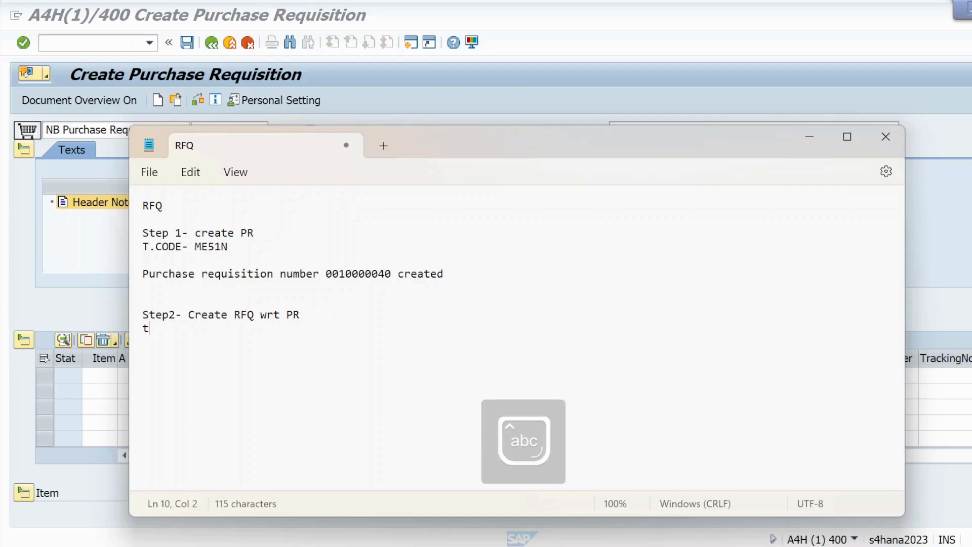
type(".c")
key("BackSpace")
key("BackSpace")
key("BackSpace")
key("Caps_Lock")
type("T.CODE-")
key("Caps_Lock")
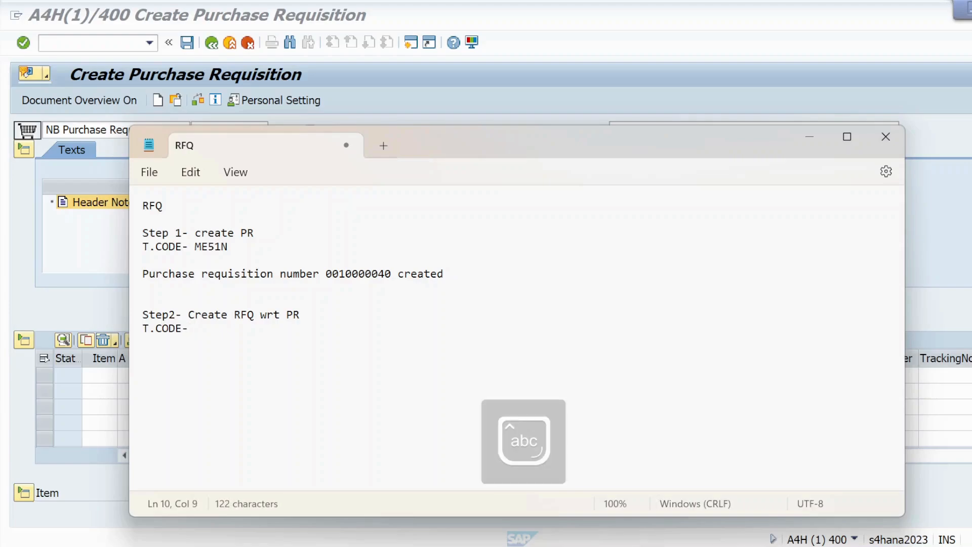
key("Caps_Lock")
type("ME41")
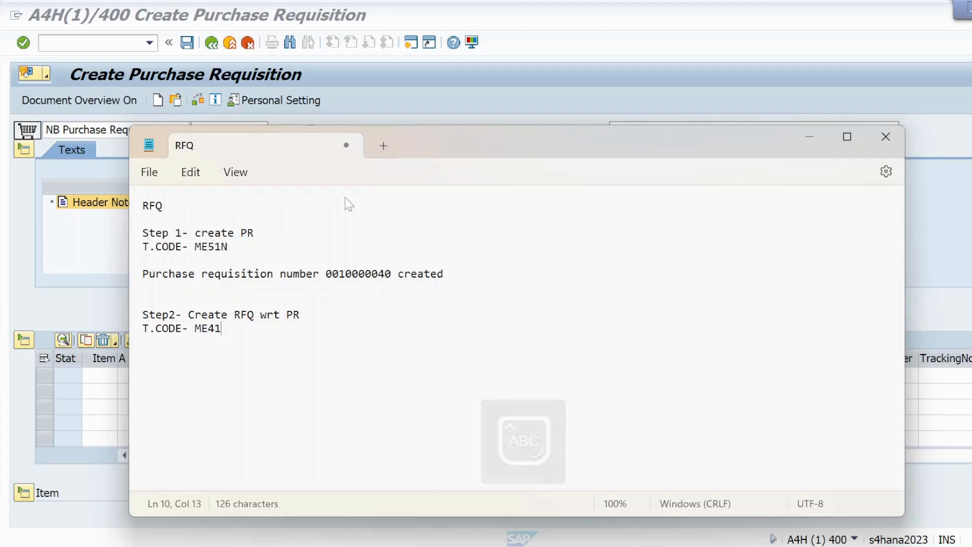
key("Return")
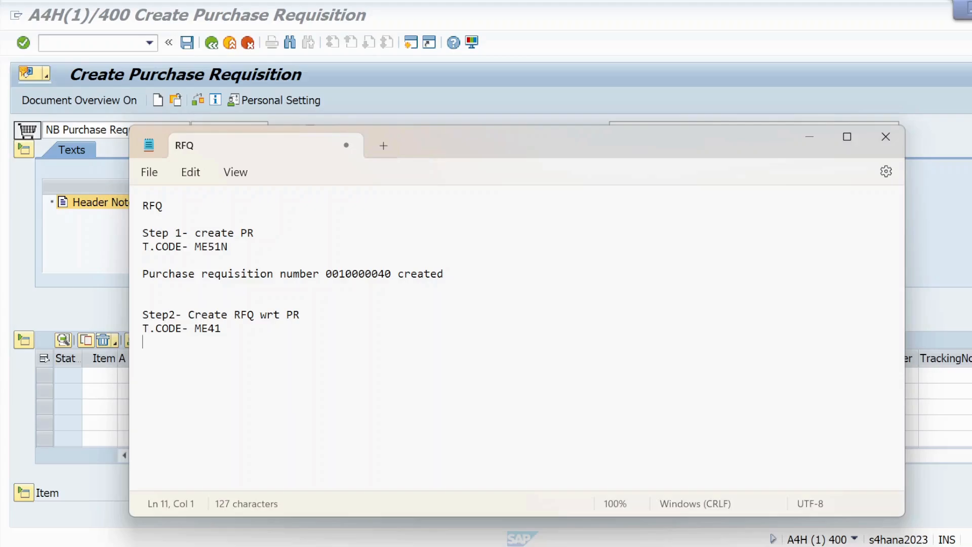
Step: Switch back to SAP and replace the purchase requisition session with transaction ME41 to create an RFQ
key("alt+Tab")
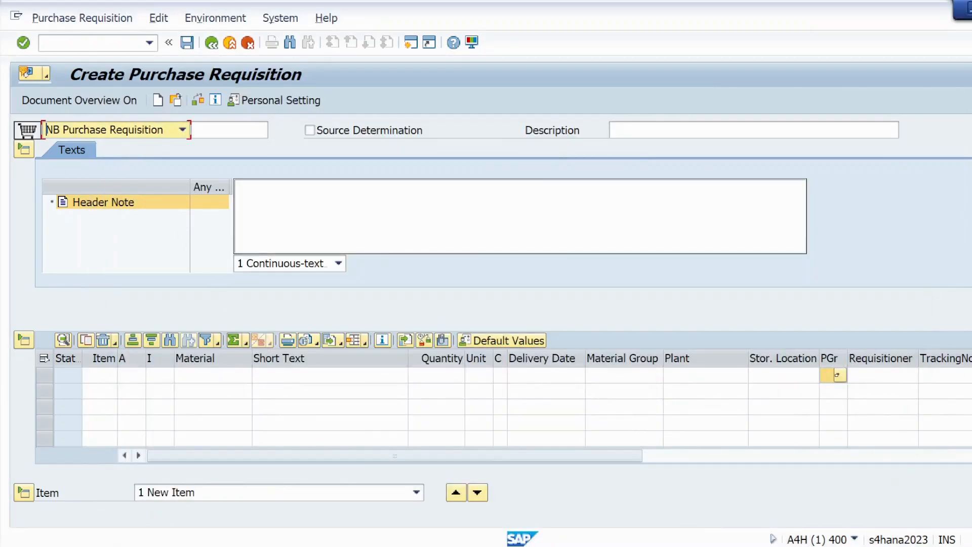
type("/NME41")
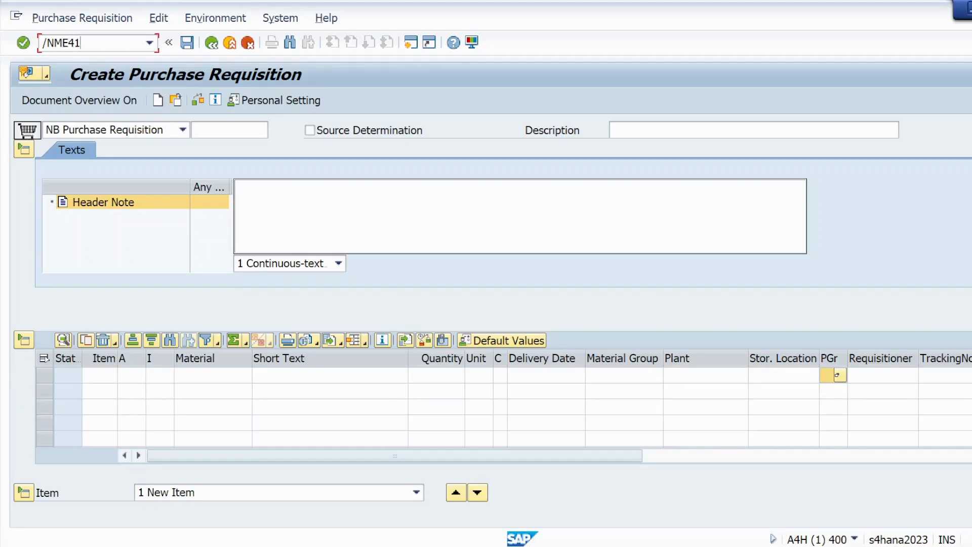
type("N")
key("Return")
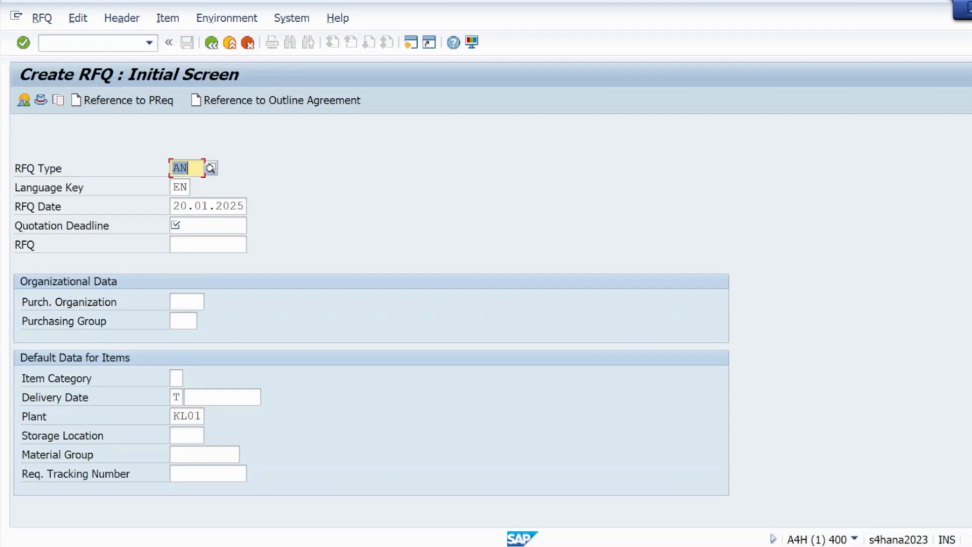
Step: Set the RFQ's quotation deadline to 27.03.2025 using the calendar
left_click(187, 167)
left_click(222, 226)
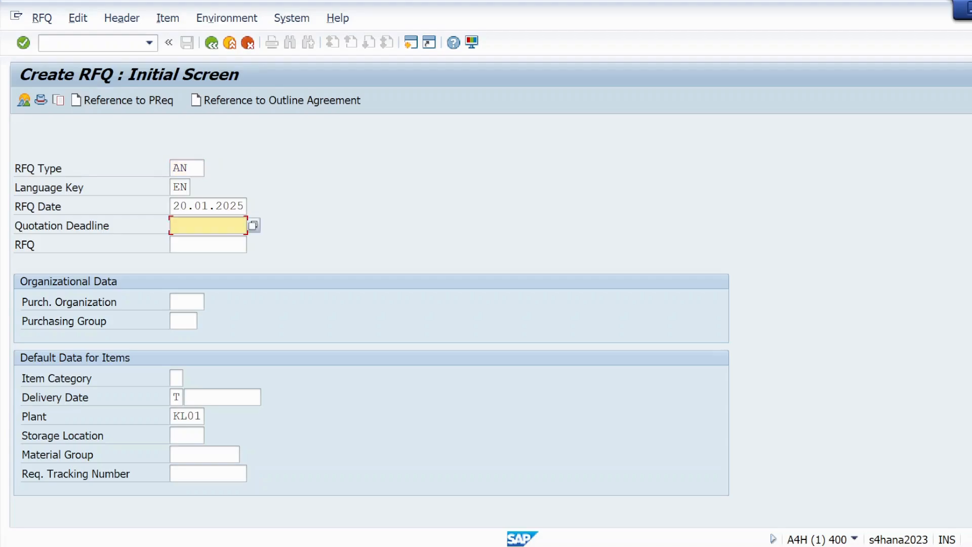
left_click(253, 225)
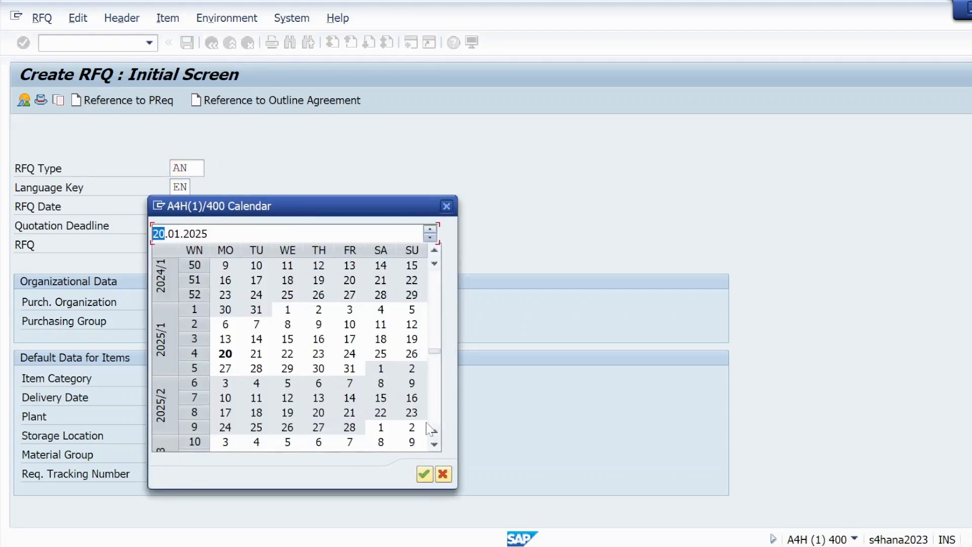
scroll(431, 444, "down", 5)
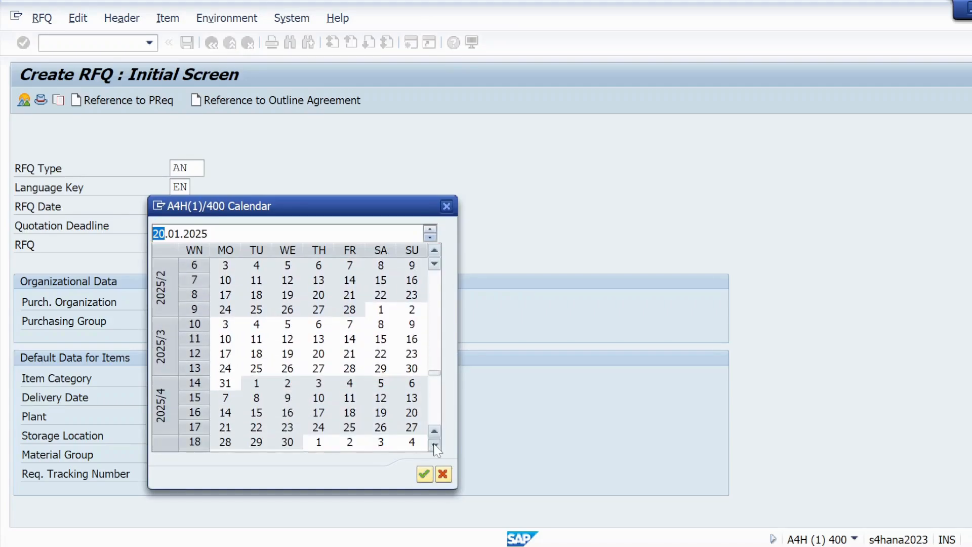
double_click(319, 368)
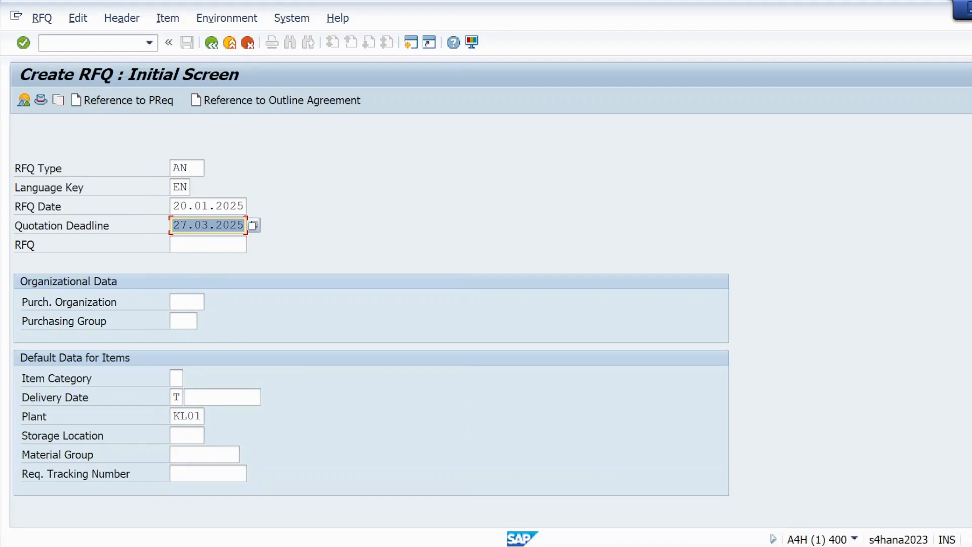
Step: Set the RFQ's purchasing organization to KRP1 and purchasing group to 001
left_click(187, 301)
left_click(187, 318)
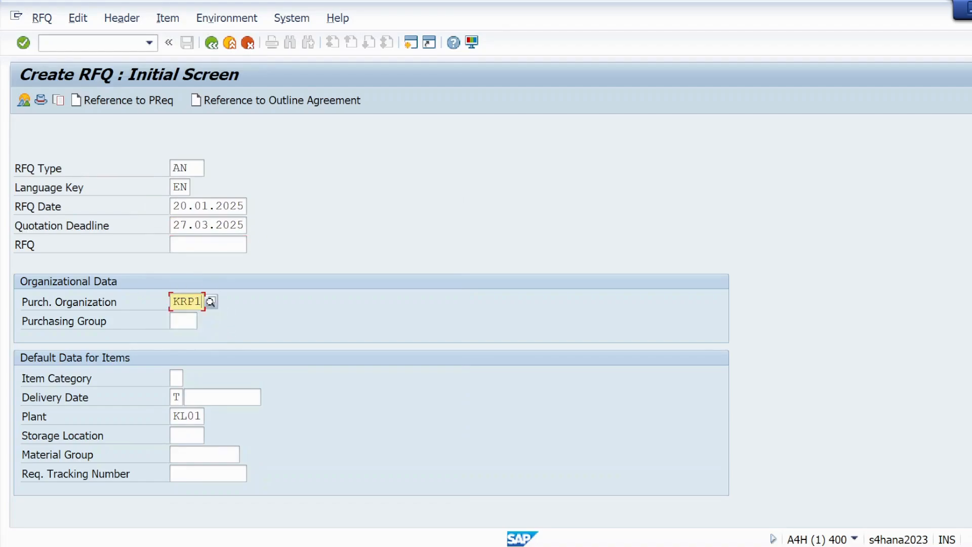
left_click(183, 321)
left_click(186, 337)
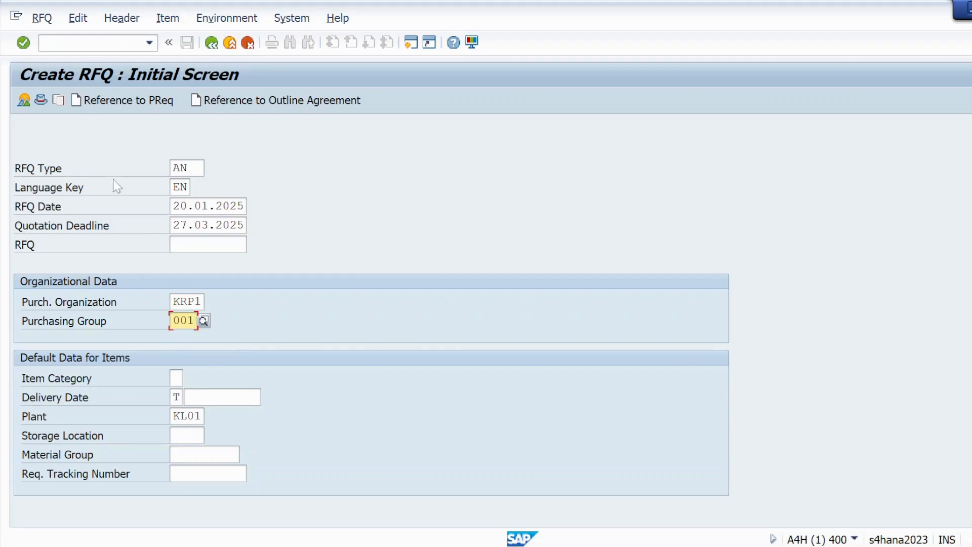
Step: Continue to the RFQ item overview and return to the initial screen
left_click(24, 44)
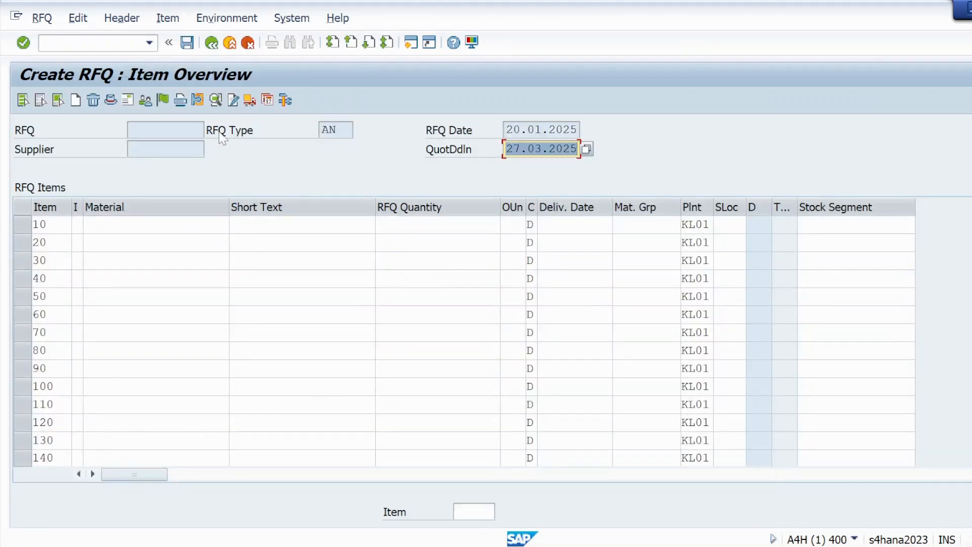
left_click(211, 43)
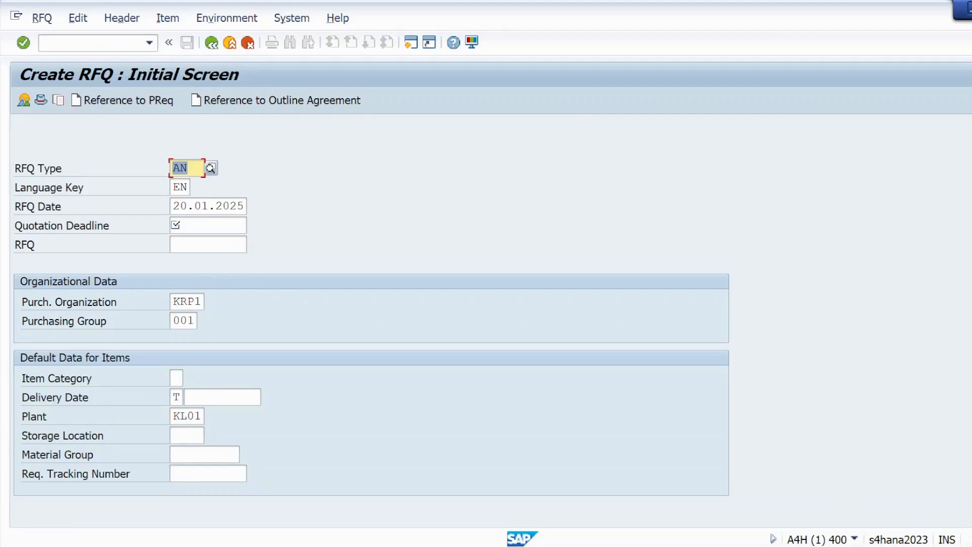
Step: Restart transaction ME41 and set the new RFQ's quotation deadline to 20.02.2025 using the calendar
left_click(205, 226)
left_click(96, 43)
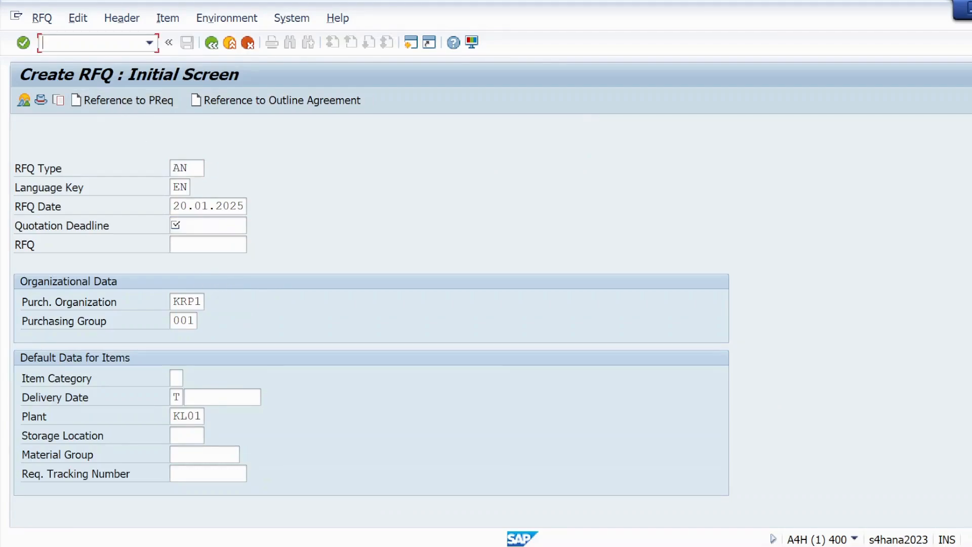
type("/NME41")
key("Return")
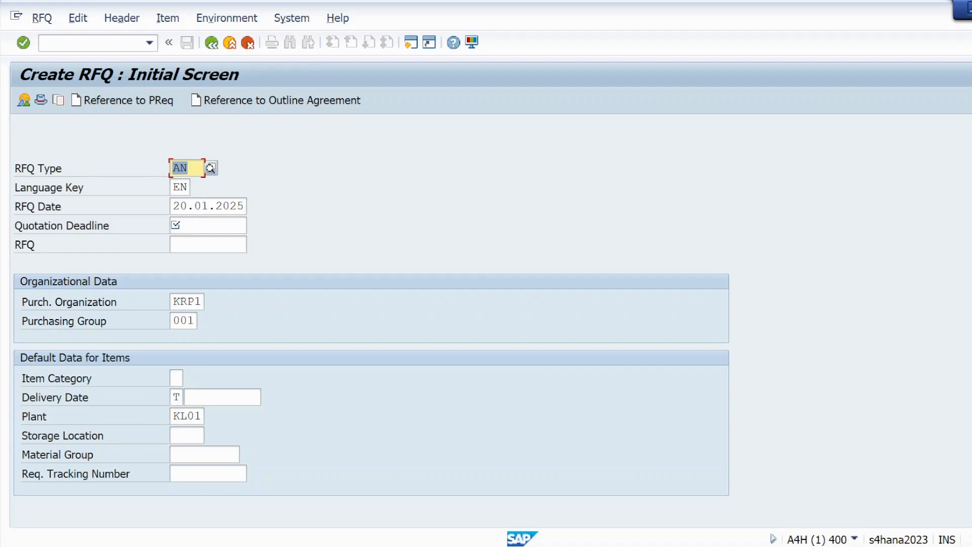
left_click(208, 226)
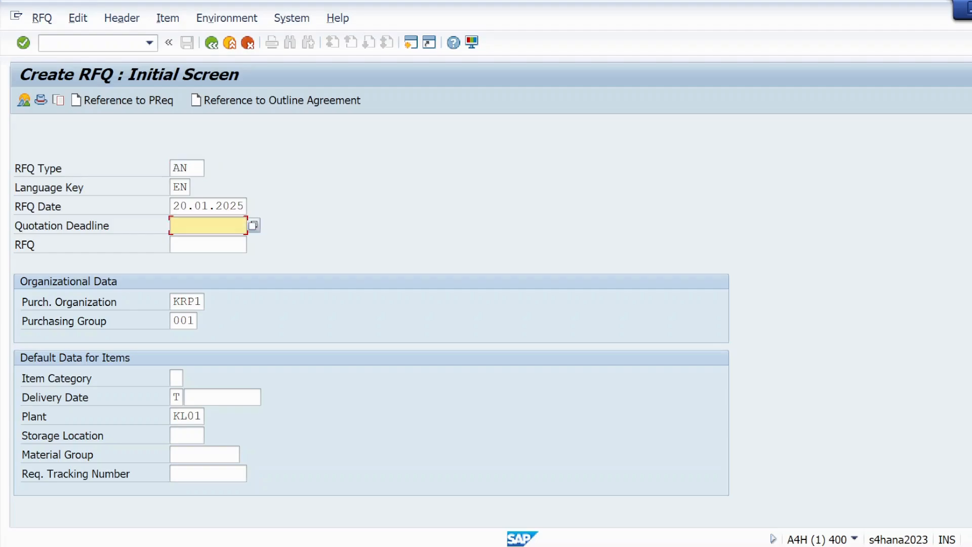
left_click(254, 225)
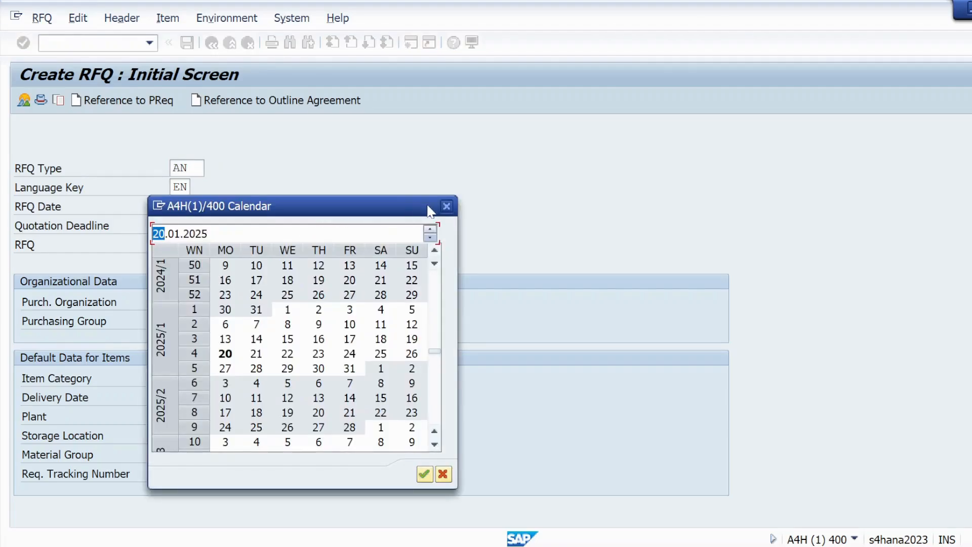
left_click(446, 206)
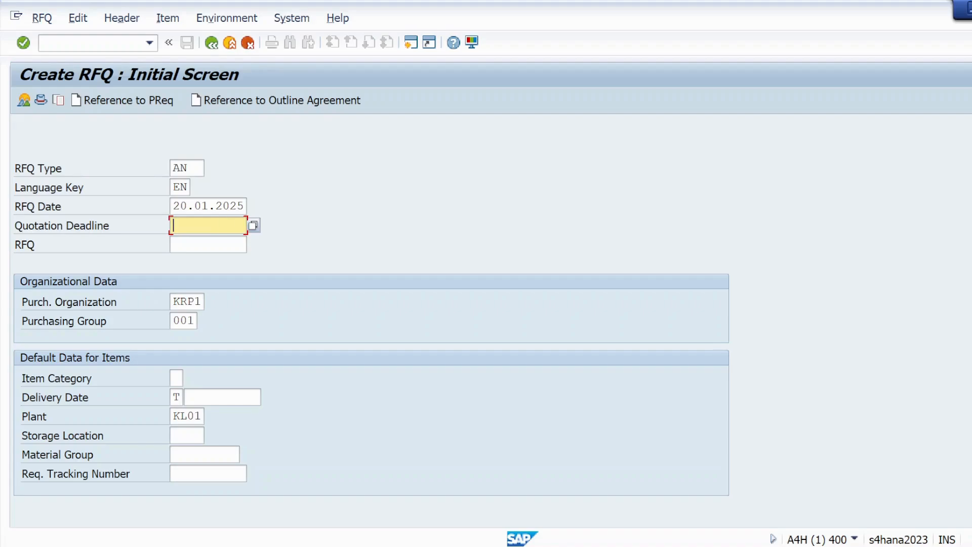
left_click(256, 226)
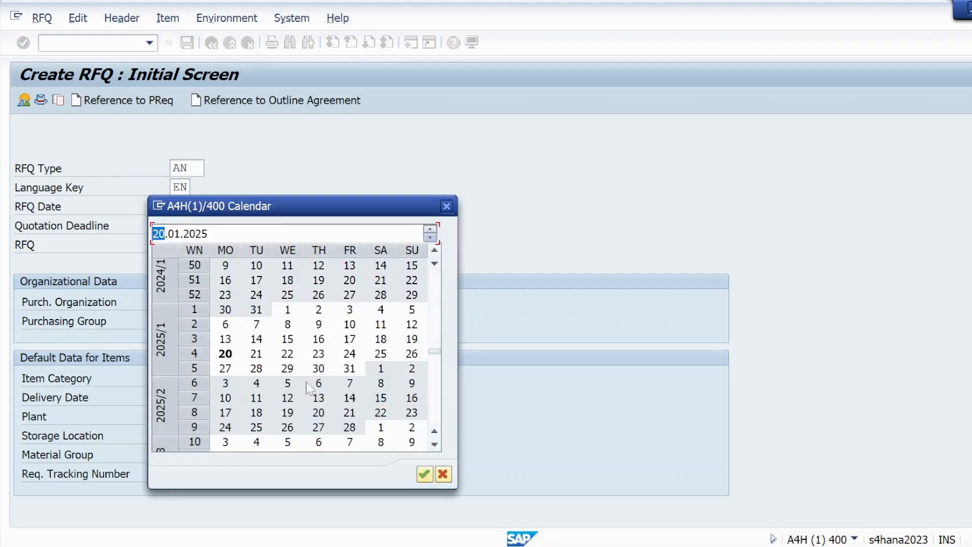
double_click(319, 413)
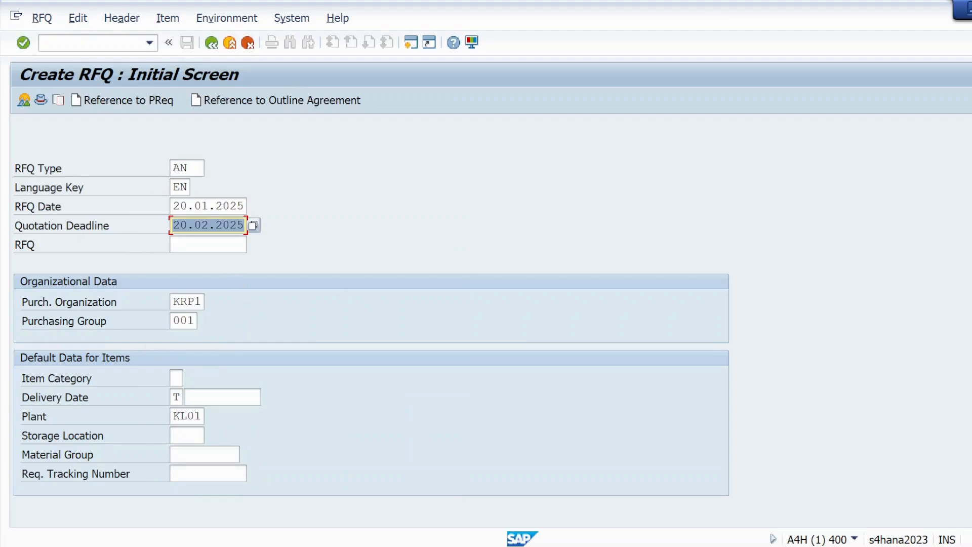
Step: Reference the RFQ to the purchase requisition whose number is noted in Notepad and list its items
left_click(104, 104)
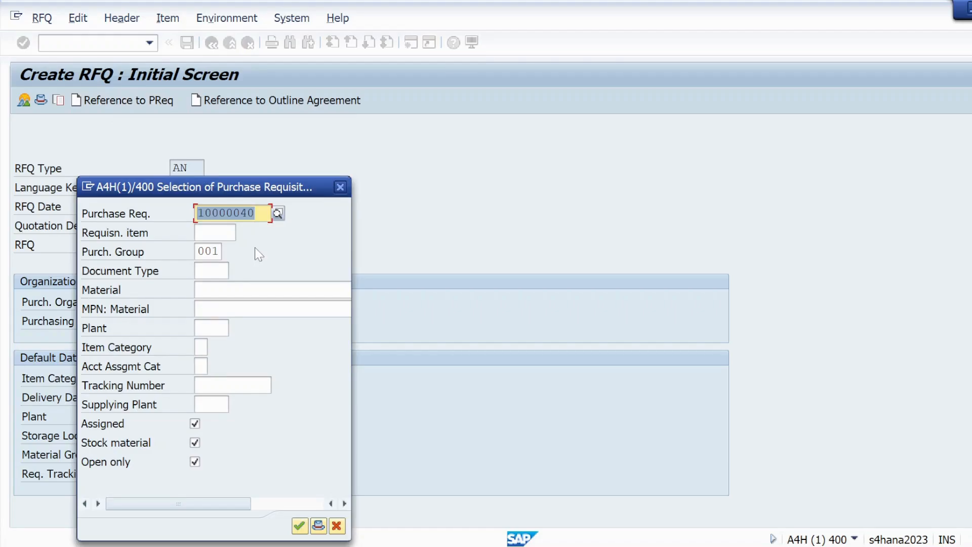
key("BackSpace")
key("alt+Tab")
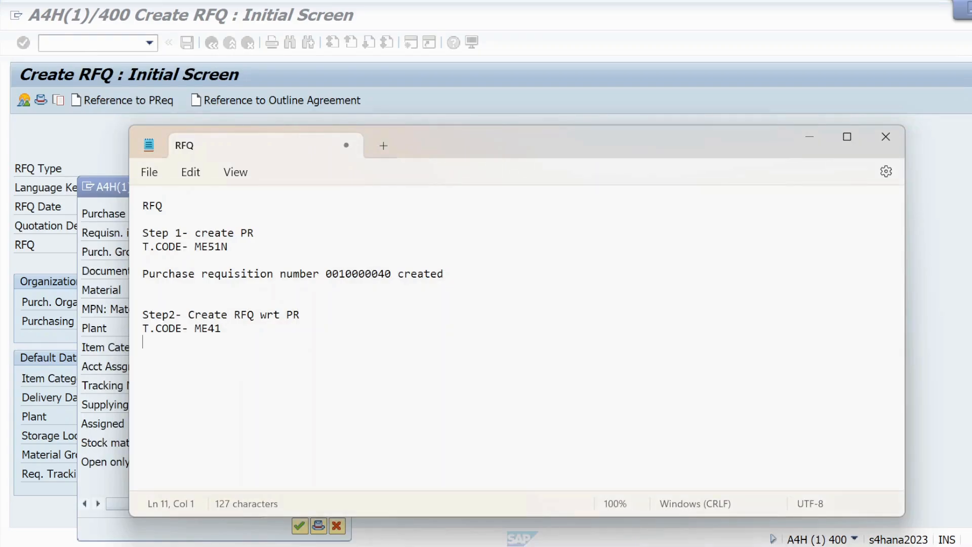
left_click_drag(339, 276, 397, 280)
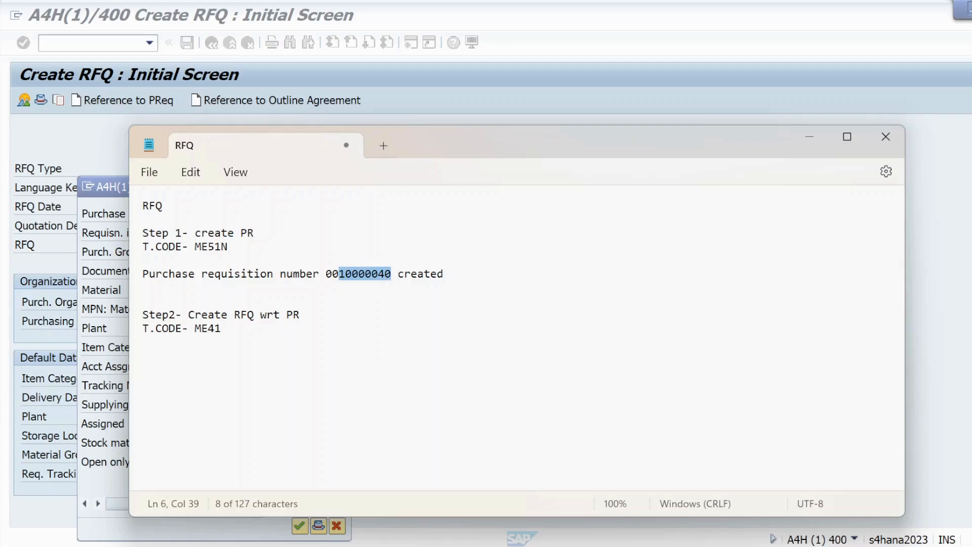
key("alt+Tab")
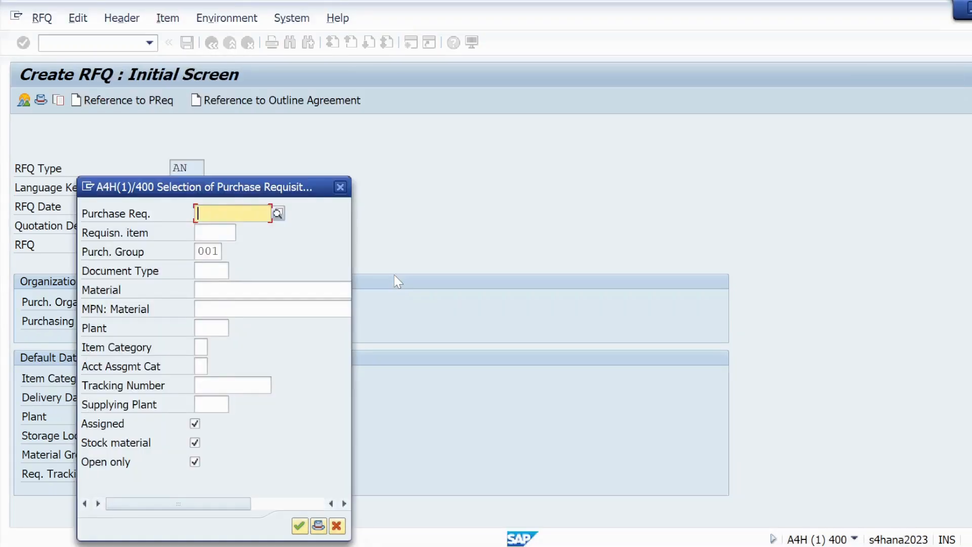
type("10000040")
left_click(297, 525)
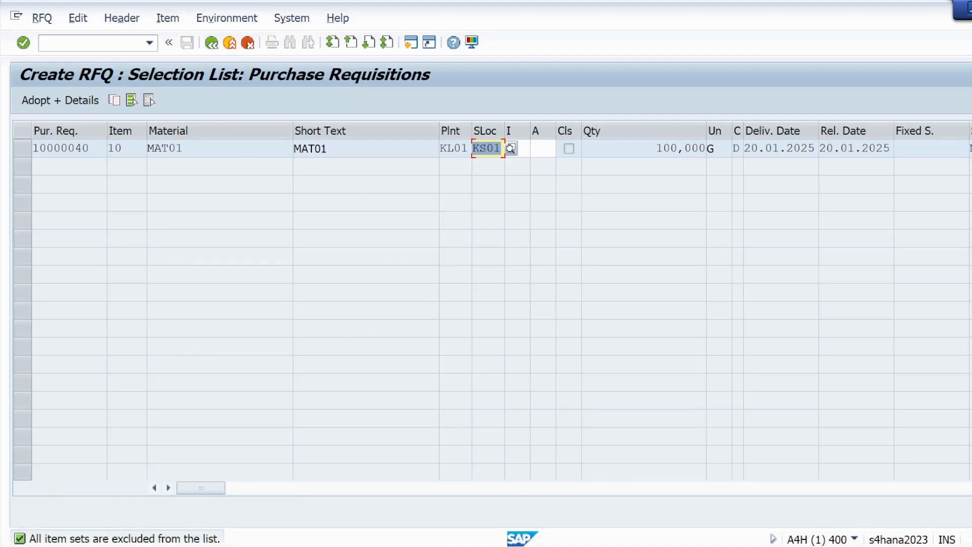
Step: Check the listed requisition item for MAT01 and adopt it into the RFQ with its details
left_click_drag(190, 149, 147, 149)
left_click(329, 149)
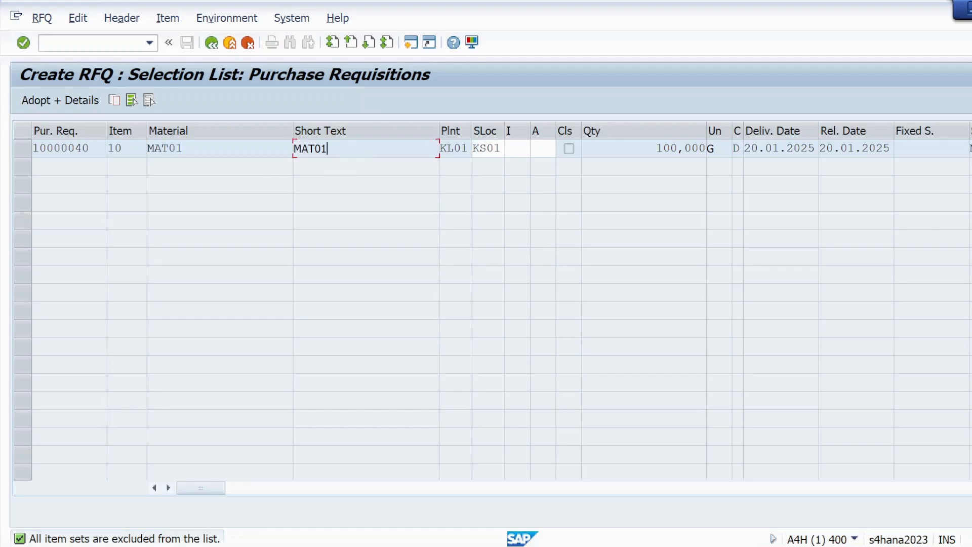
left_click_drag(328, 149, 294, 149)
left_click(109, 147)
left_click_drag(89, 148, 33, 147)
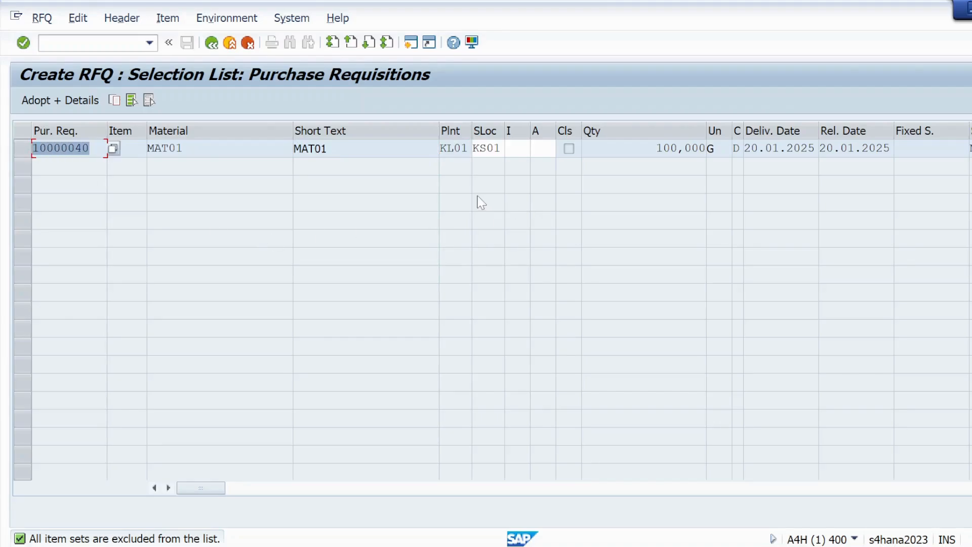
left_click(22, 143)
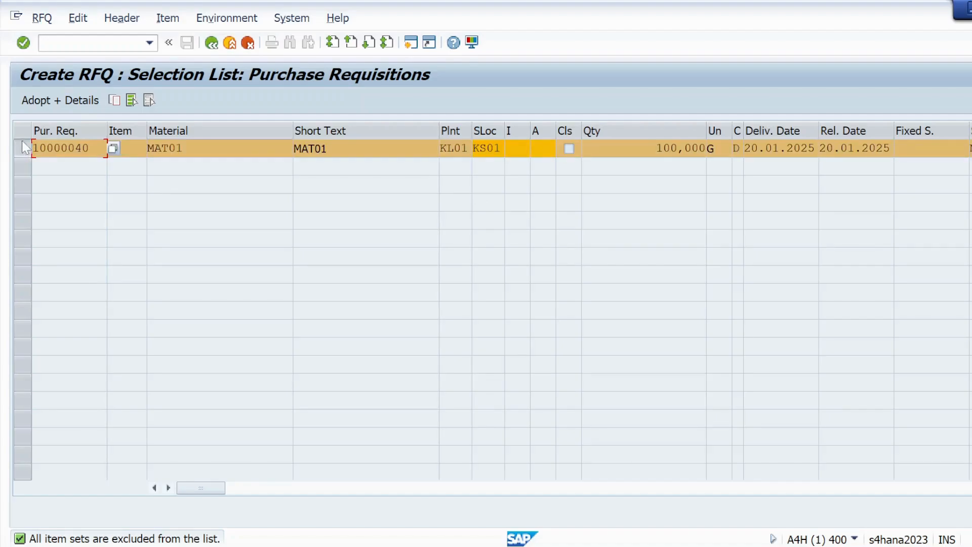
left_click(49, 101)
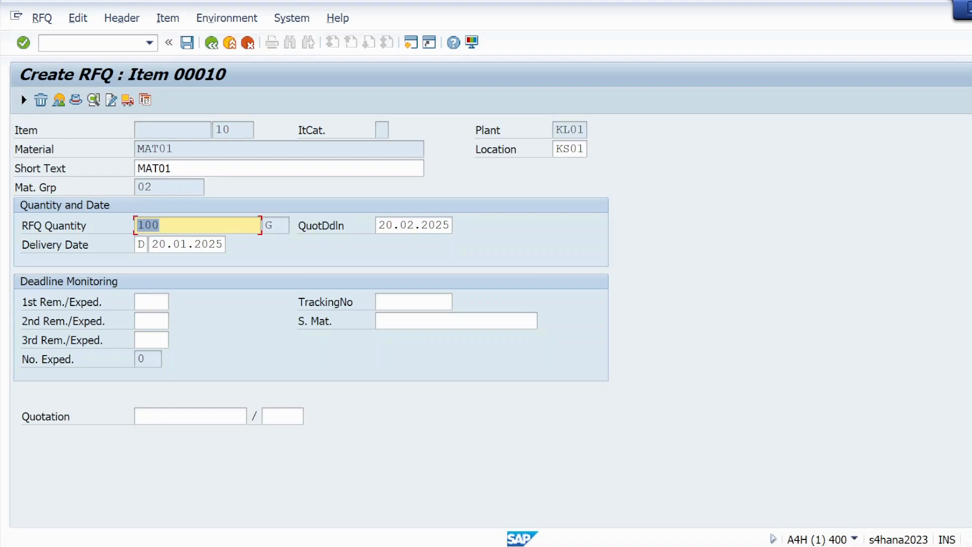
Step: Set the RFQ item's delivery date to 30.04.2025 and proceed through the item overview to the supplier address
left_click(187, 245)
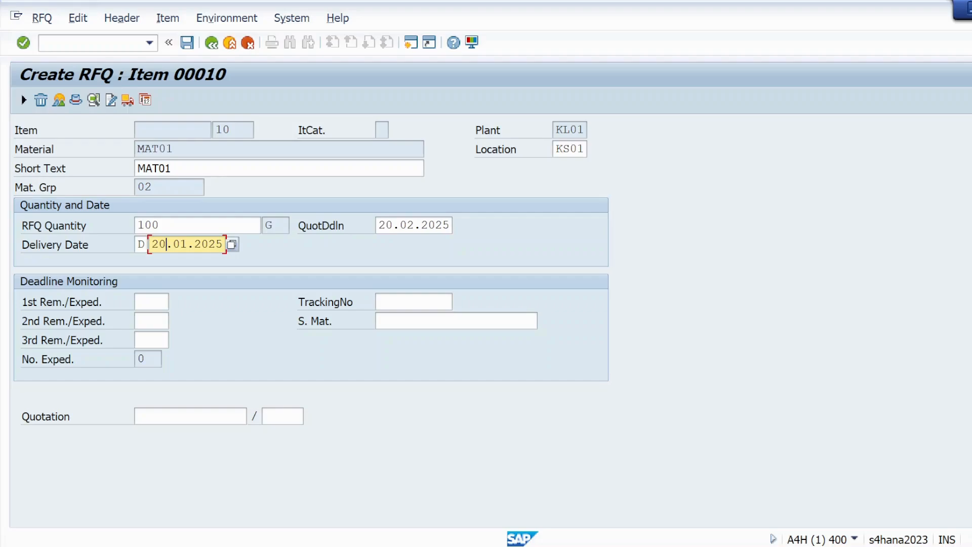
left_click(232, 244)
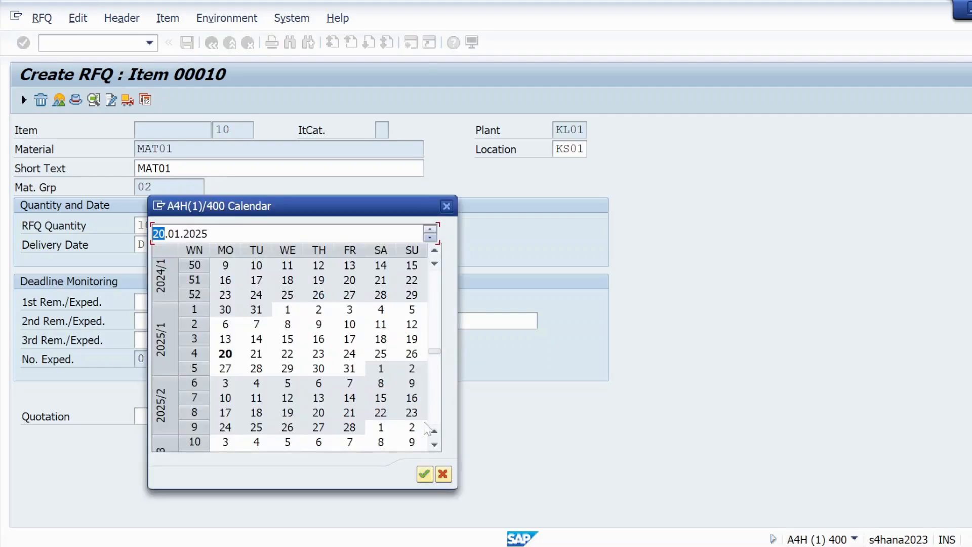
left_click(434, 445)
left_click(431, 447)
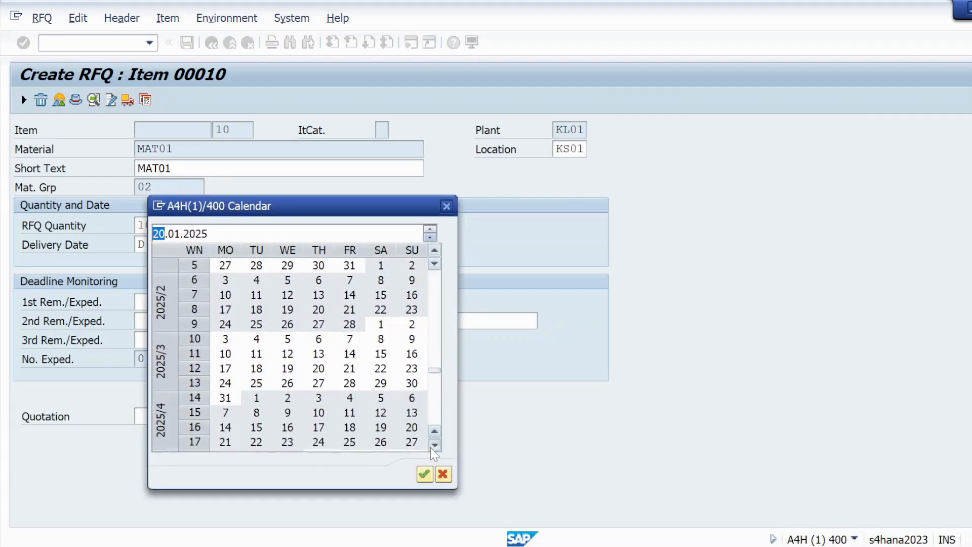
left_click(432, 448)
double_click(287, 413)
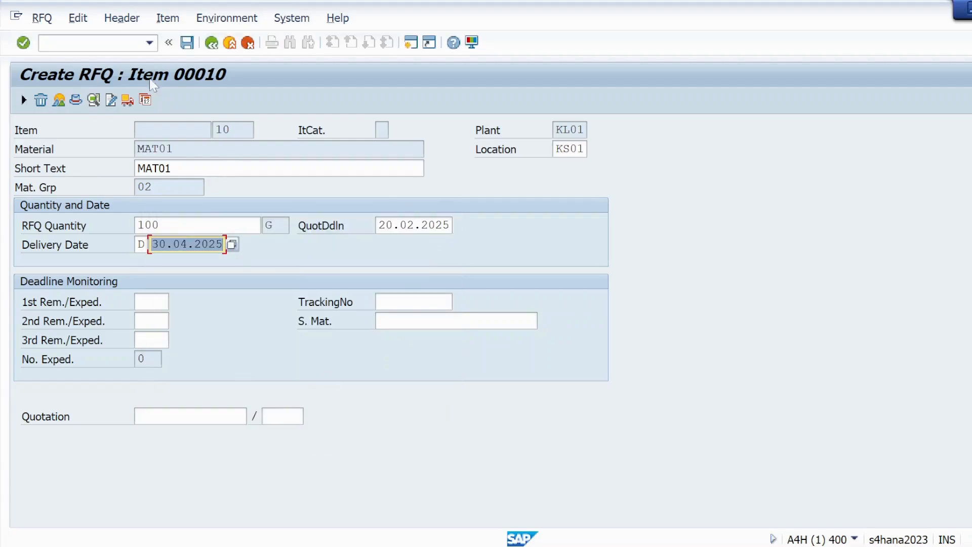
left_click(26, 44)
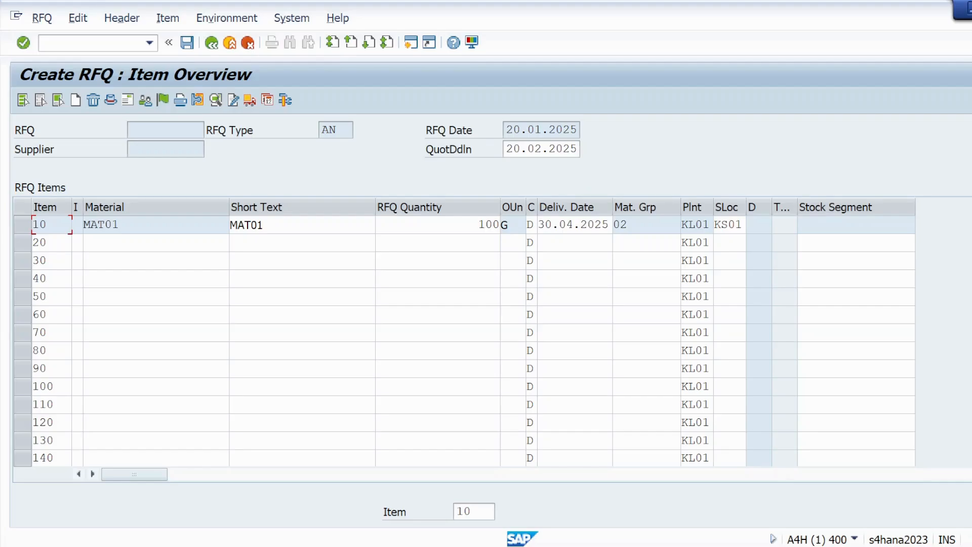
left_click(128, 104)
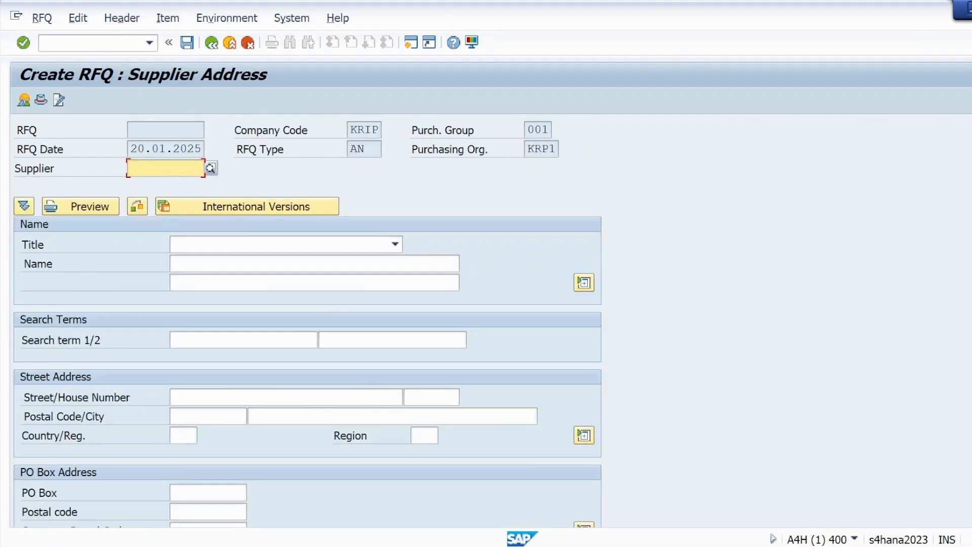
Step: Start a separate session with transaction MKVZ and list the suppliers of purchasing organization KRP1
left_click(101, 43)
type("/")
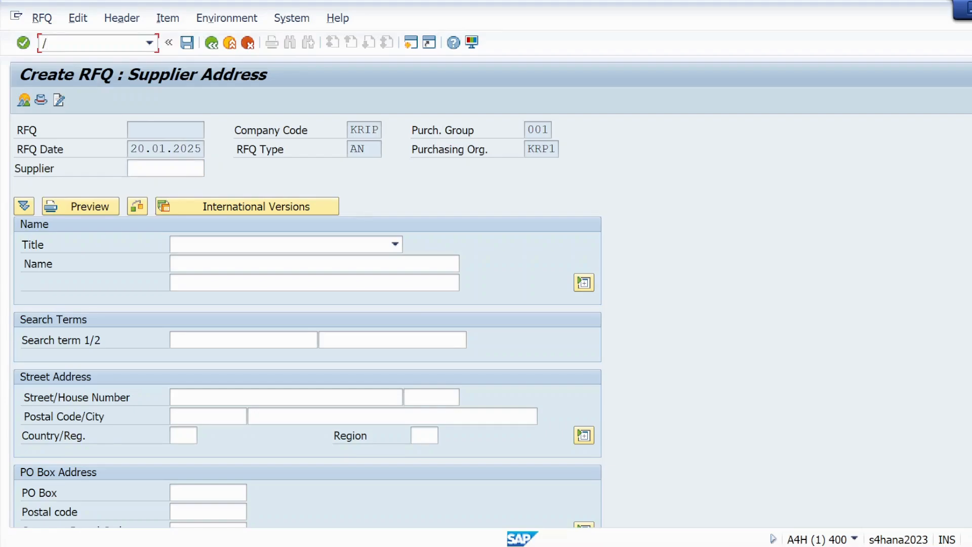
type("M")
key("BackSpace")
type("OKMVZ")
key("Return")
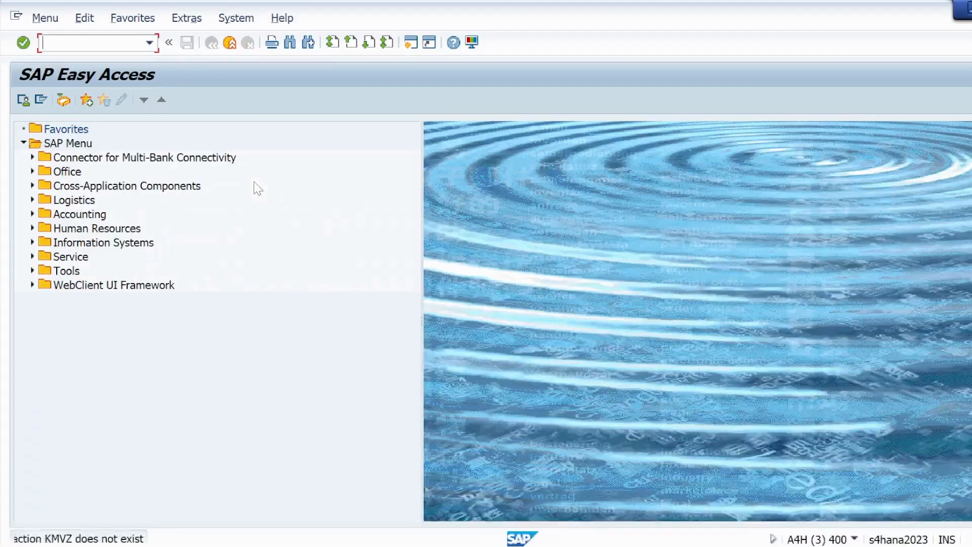
type("MKVZ")
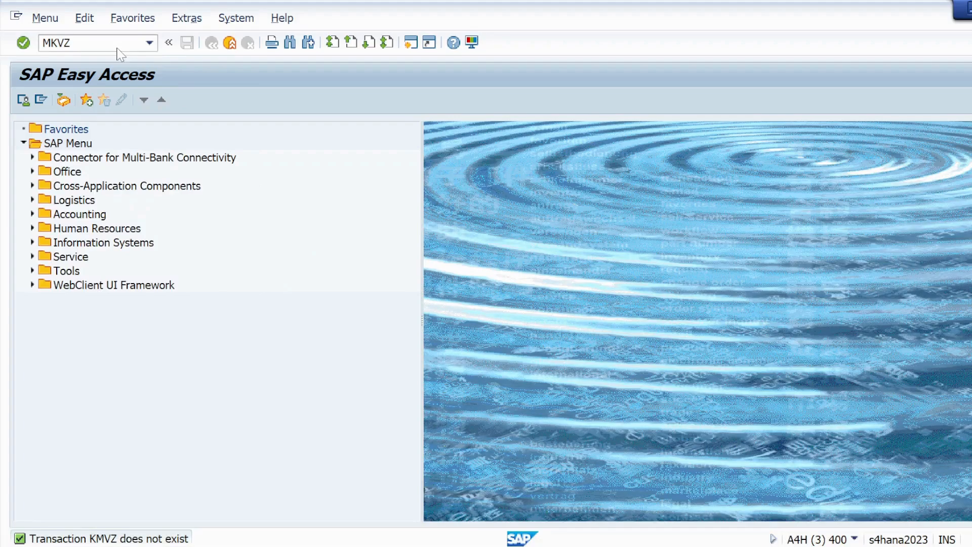
key("Return")
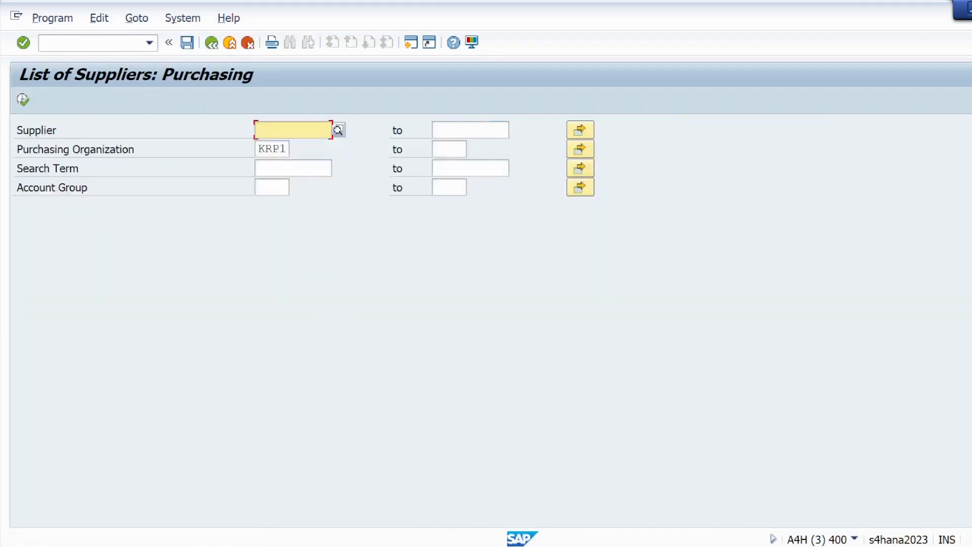
left_click(23, 100)
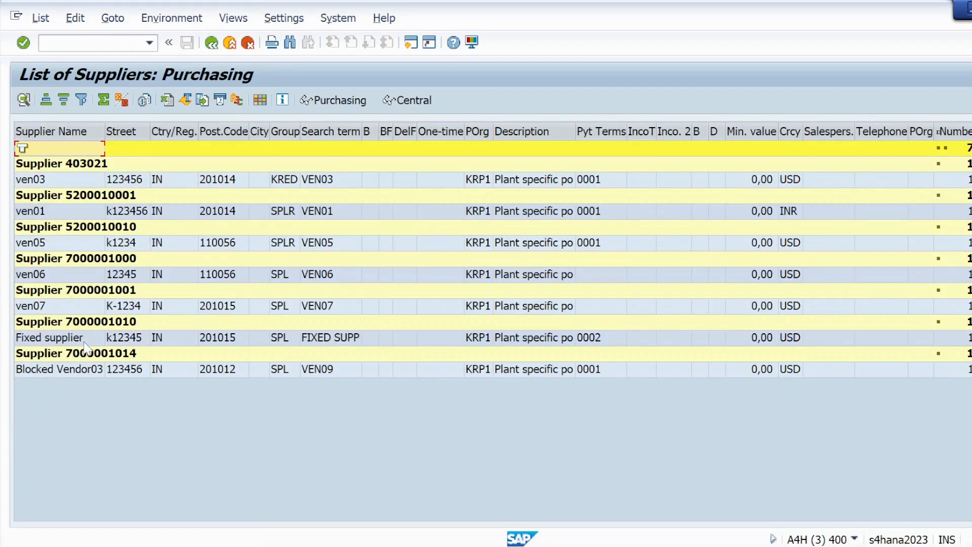
Step: Copy the supplier number of Blocked Vendor03 from its business partner record and assign it as the RFQ's supplier
left_click(116, 356)
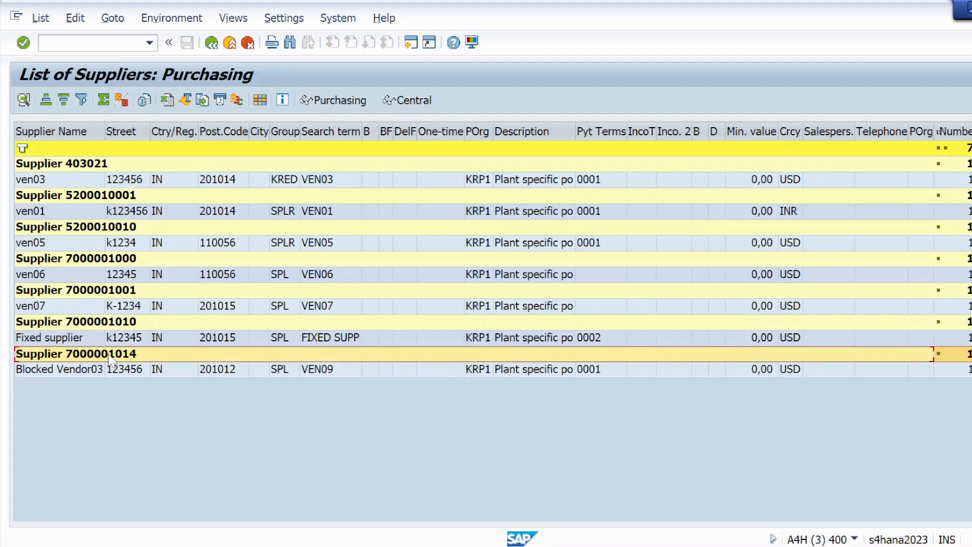
double_click(115, 355)
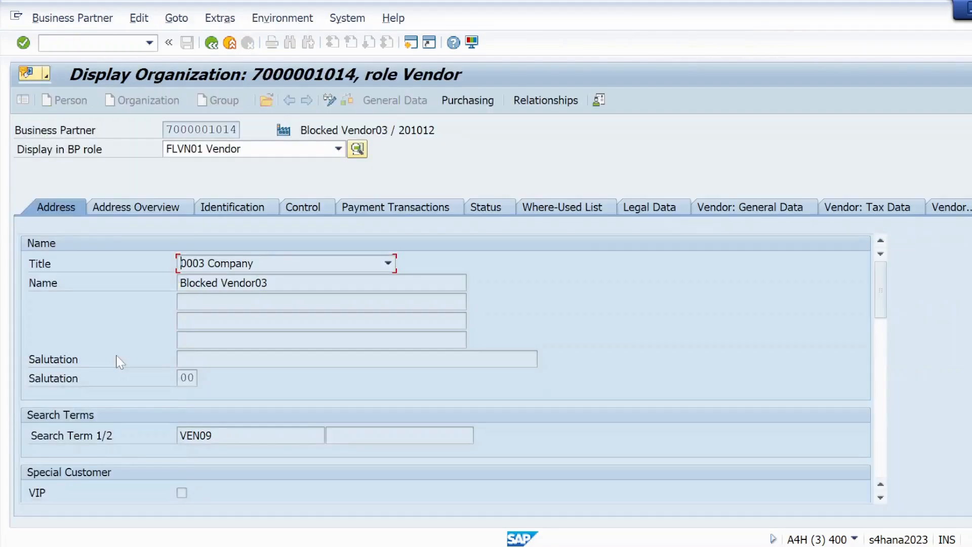
left_click_drag(165, 130, 238, 130)
key("ctrl+c")
key("alt+Tab")
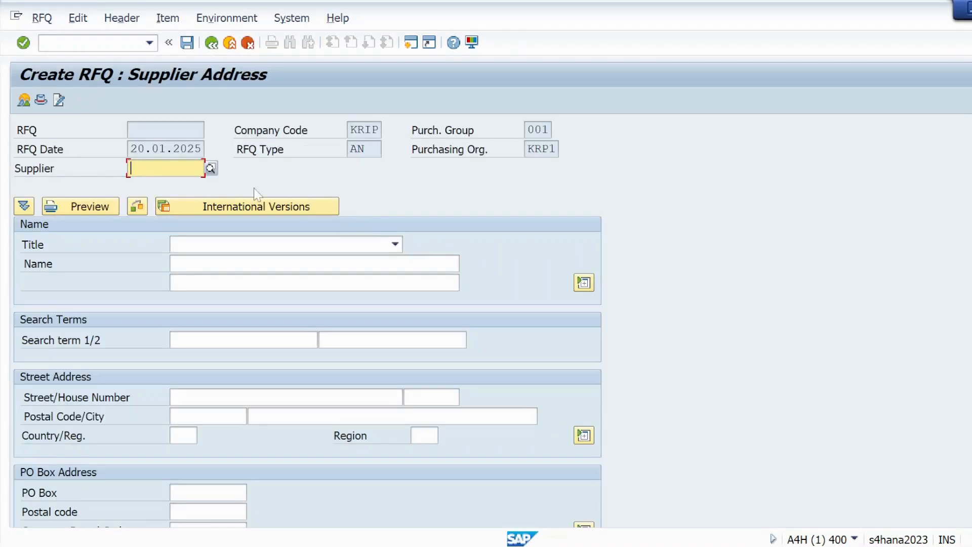
key("ctrl+v")
key("Return")
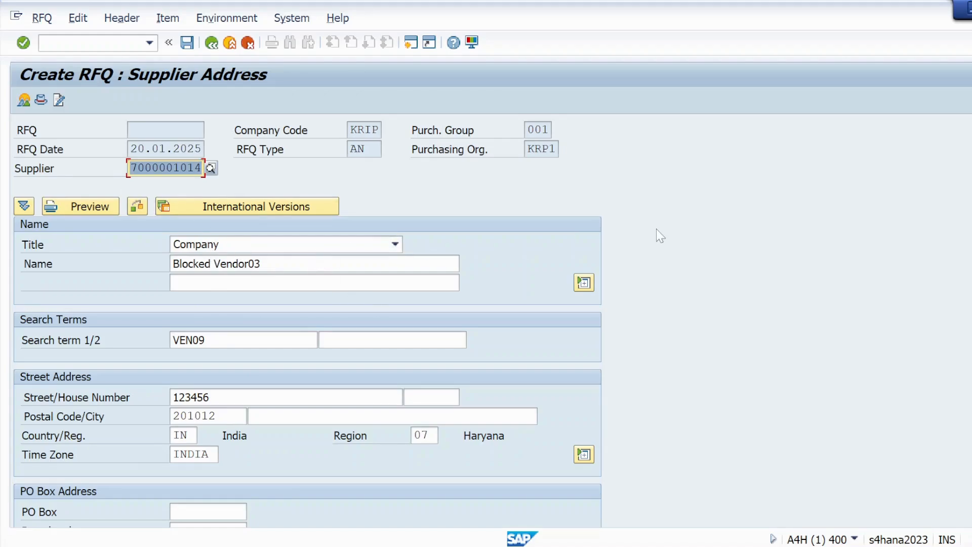
Step: Fill in the supplier's PO box and its postal code from the suggested entries and validate the address
scroll(307, 319, "down", 3)
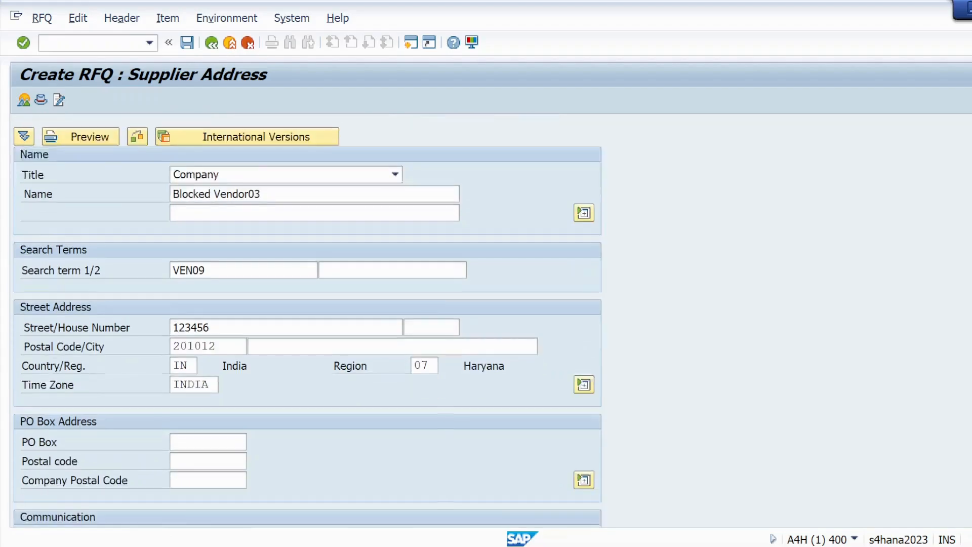
left_click(208, 352)
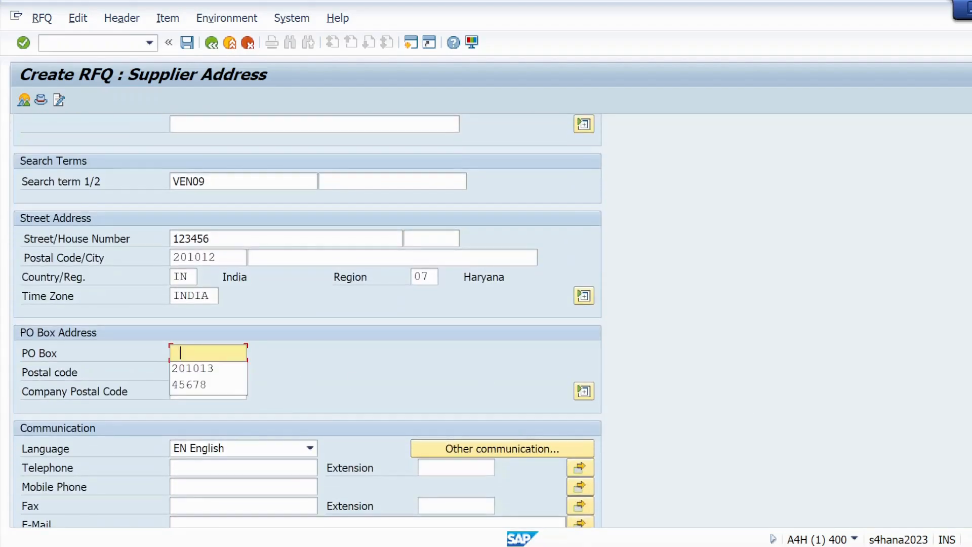
left_click(211, 371)
left_click(197, 371)
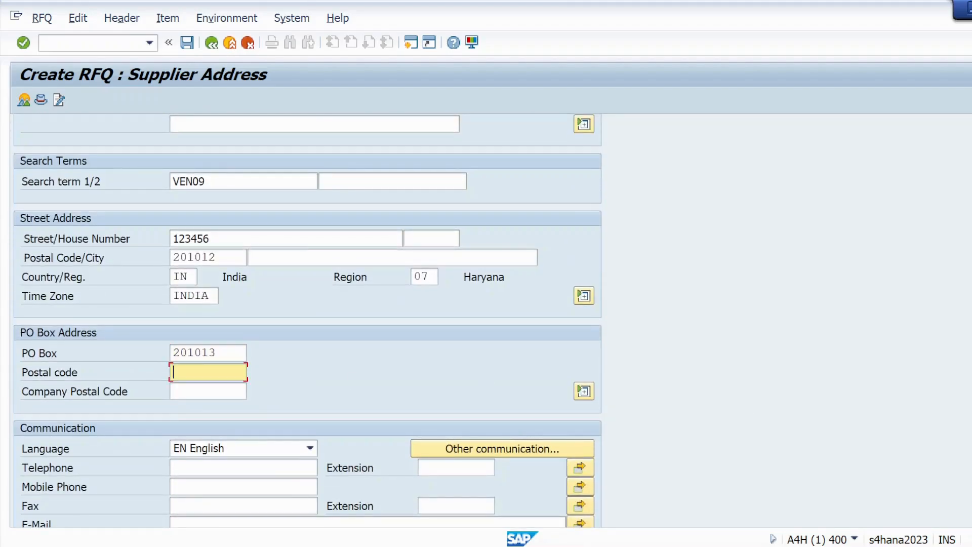
left_click(190, 387)
left_click(23, 43)
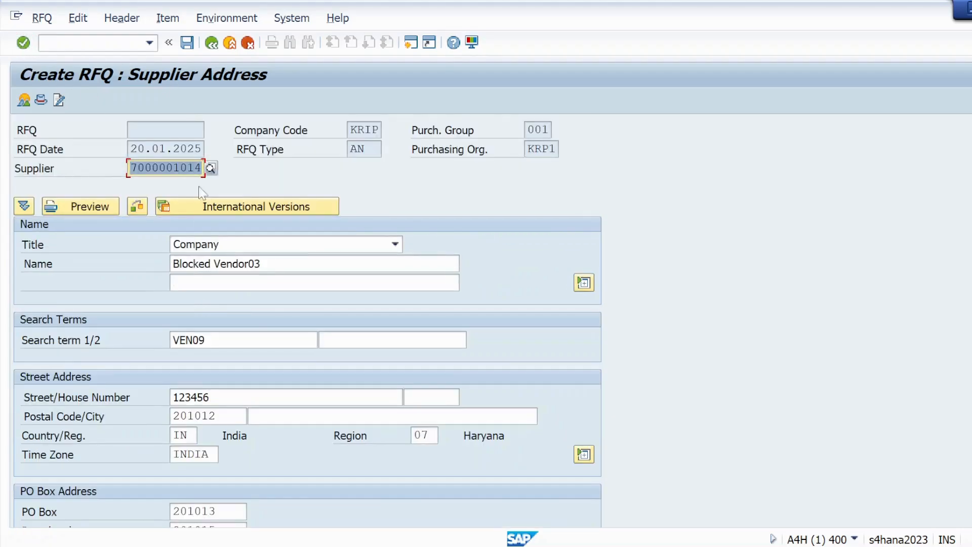
Step: Save the RFQ for Blocked Vendor03 despite the missing output message record and copy the full creation message from its details
left_click(187, 43)
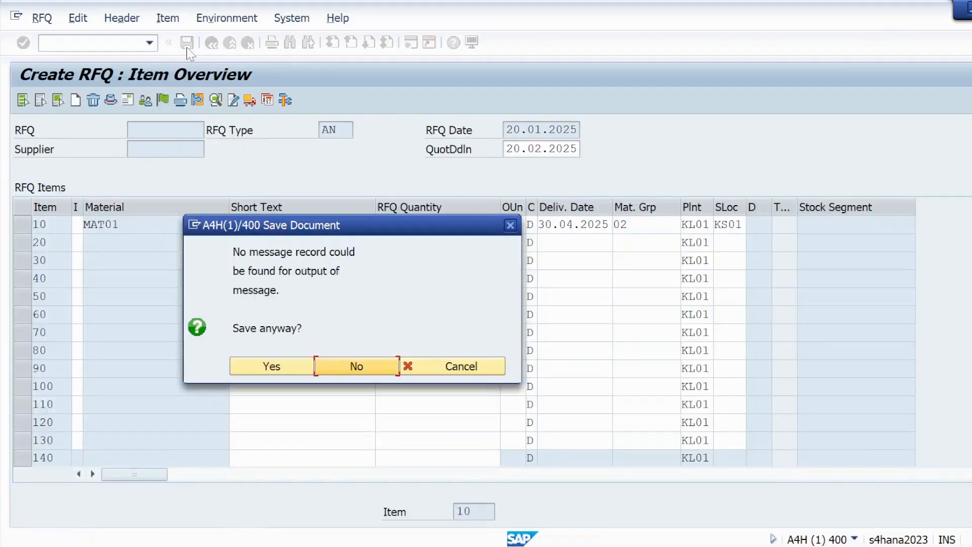
left_click(287, 372)
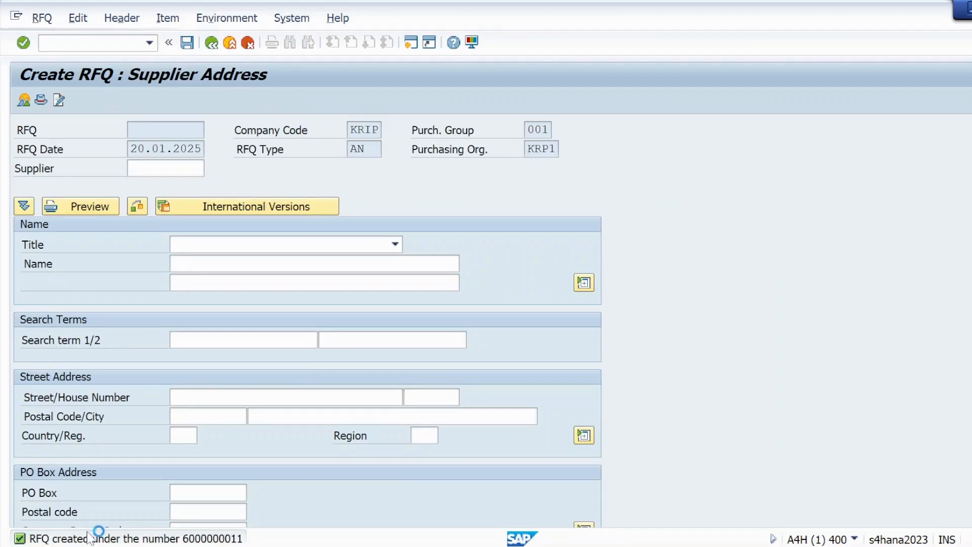
double_click(84, 540)
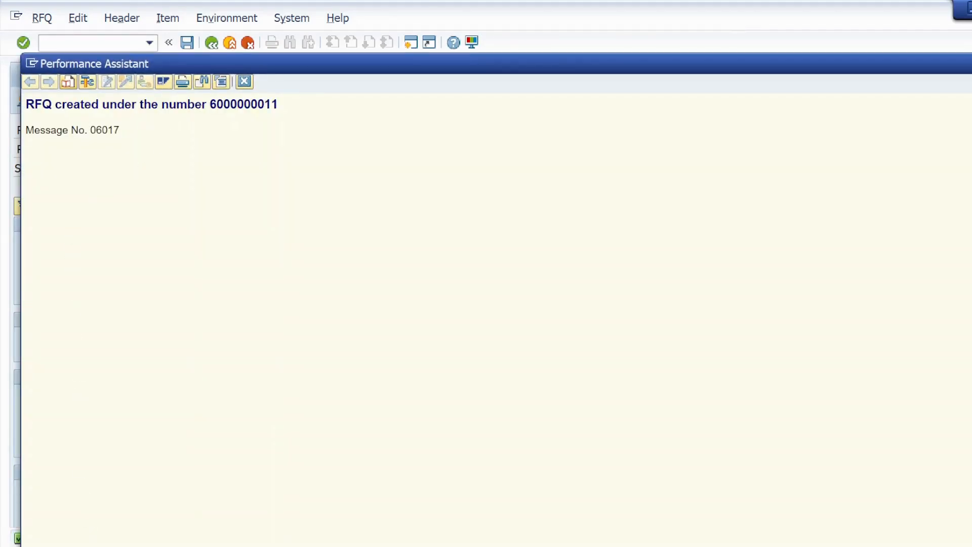
left_click_drag(26, 104, 278, 106)
key("ctrl+c")
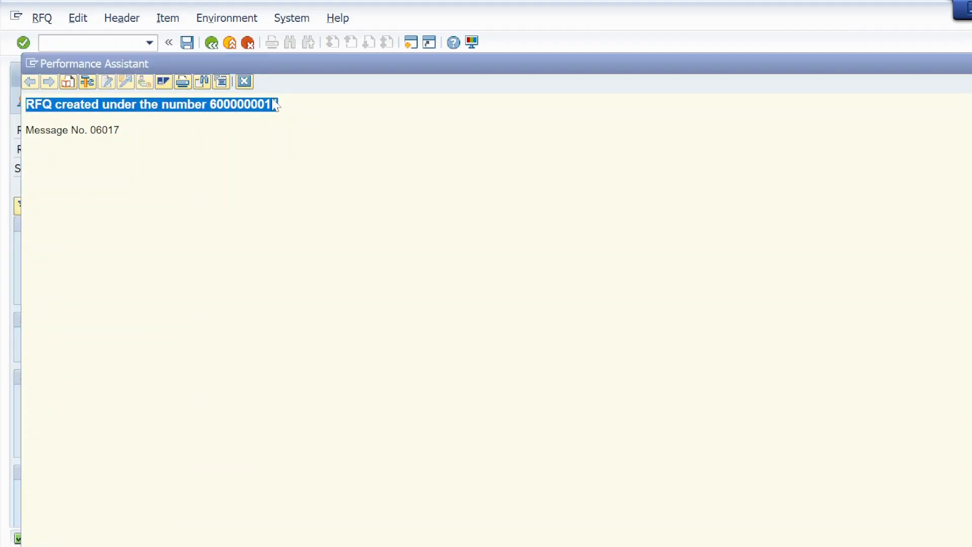
Step: Paste the RFQ creation message into the Notepad notes below the ME41 line of Step2
key("alt+Tab")
key("alt+Tab")
key("alt+Tab")
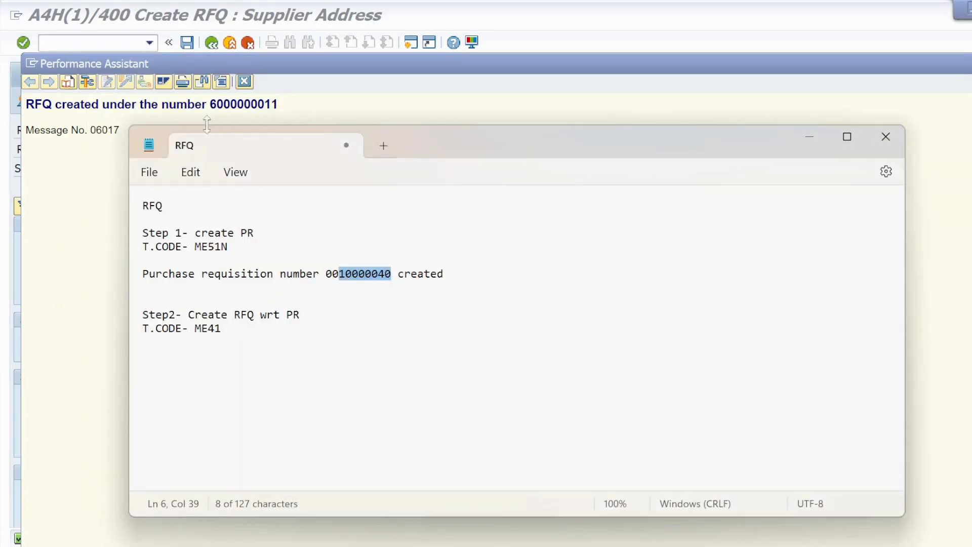
left_click(225, 355)
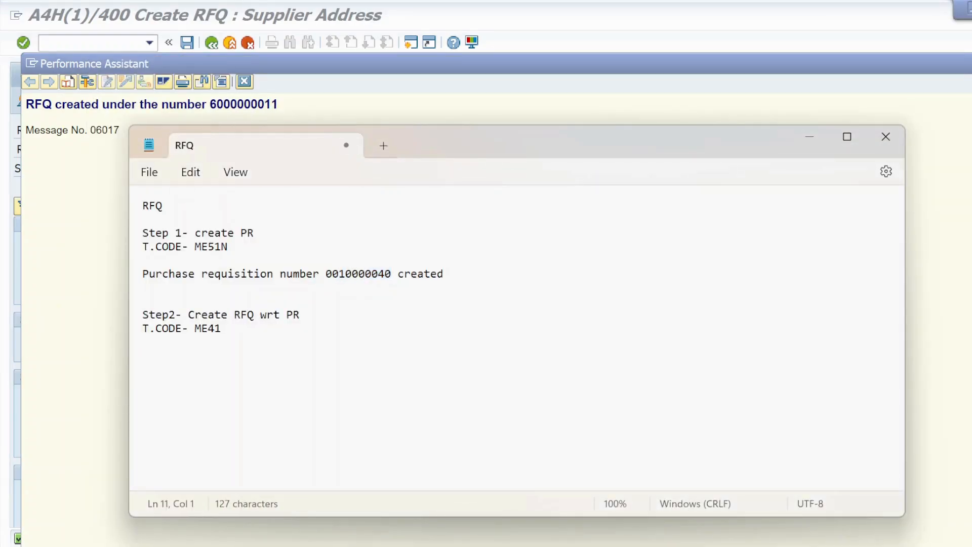
key("Return")
key("ctrl+v")
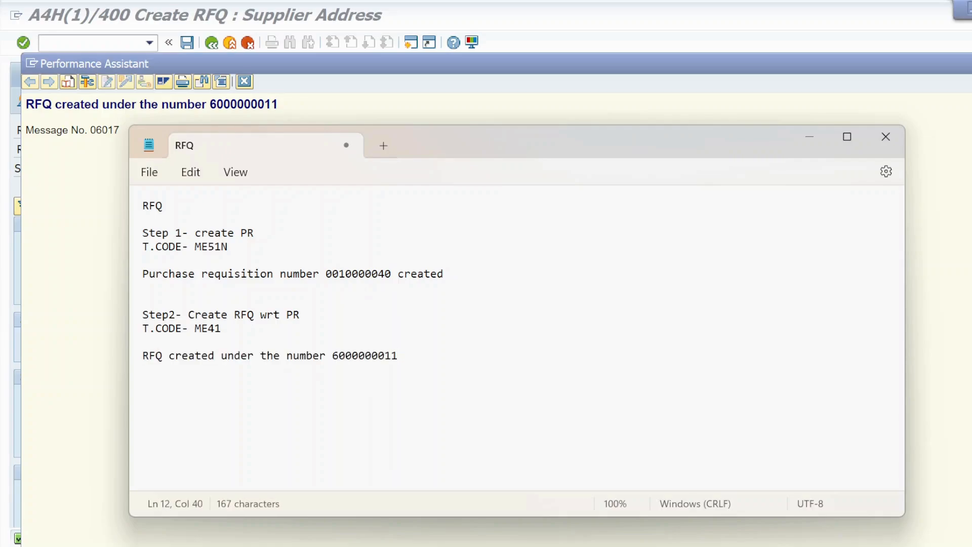
key("Return")
key("Return")
Step: Return to the purchasing supplier list in the separate session and open the business partner record of Fixed supplier
key("alt+Tab")
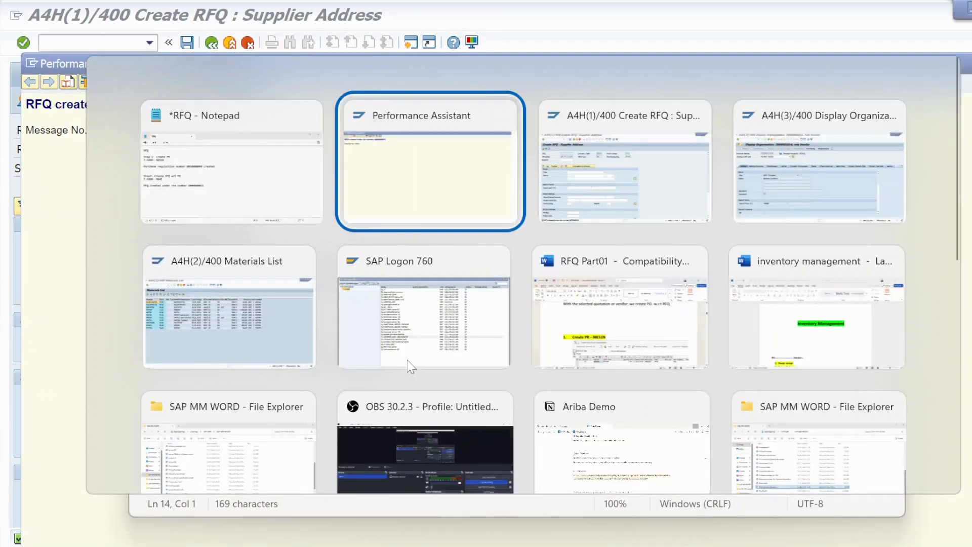
key("alt+Tab")
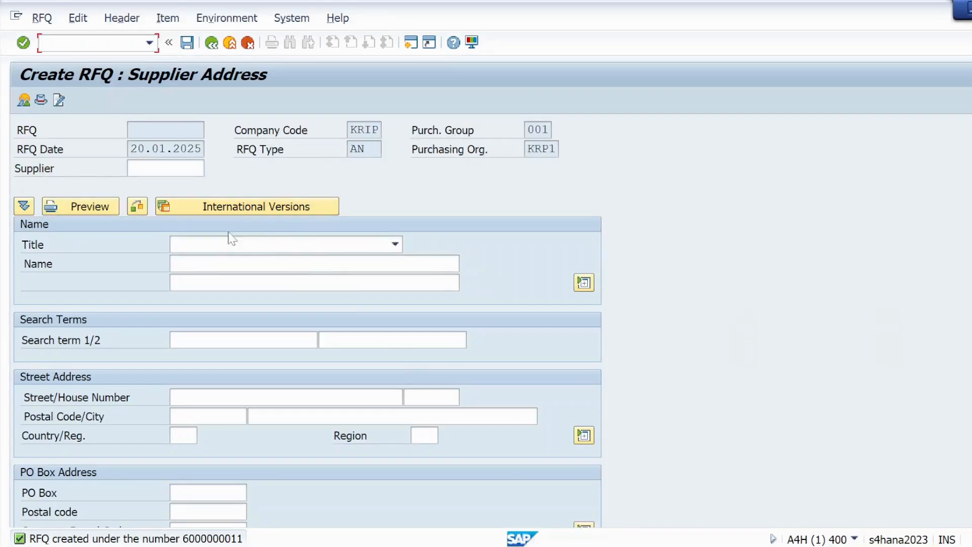
left_click(166, 168)
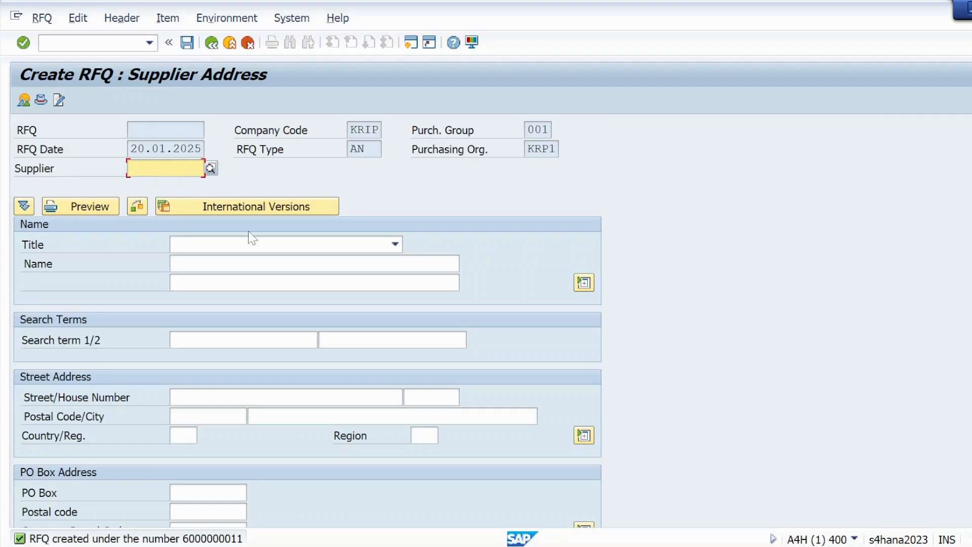
key("alt+Tab")
key("alt+Tab")
key("alt+shift+Tab")
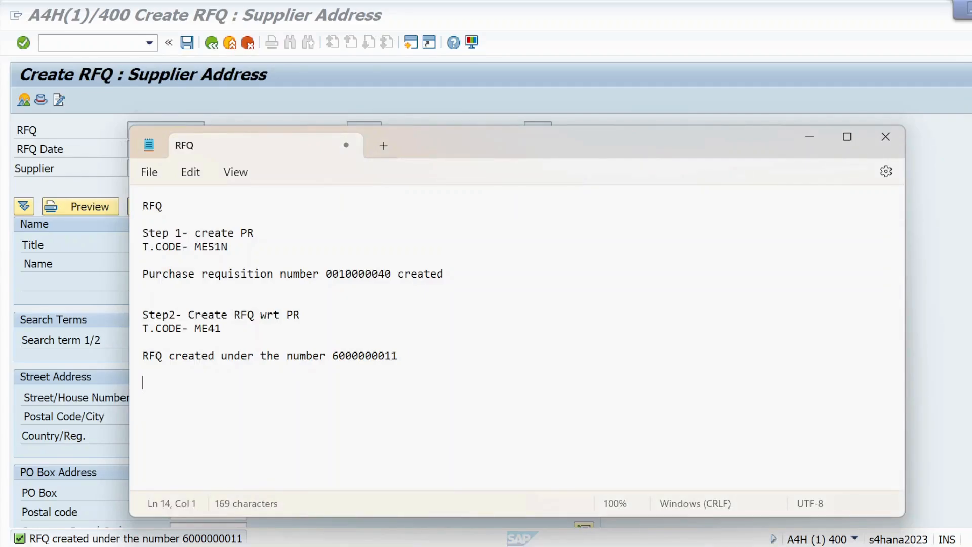
key("alt+Tab")
key("alt+Tab")
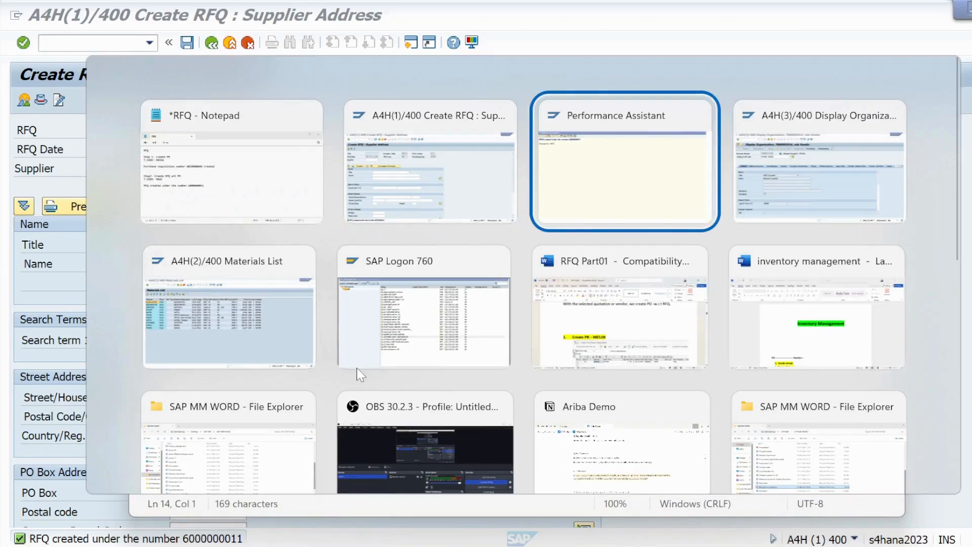
key("Left")
key("Left")
key("Down")
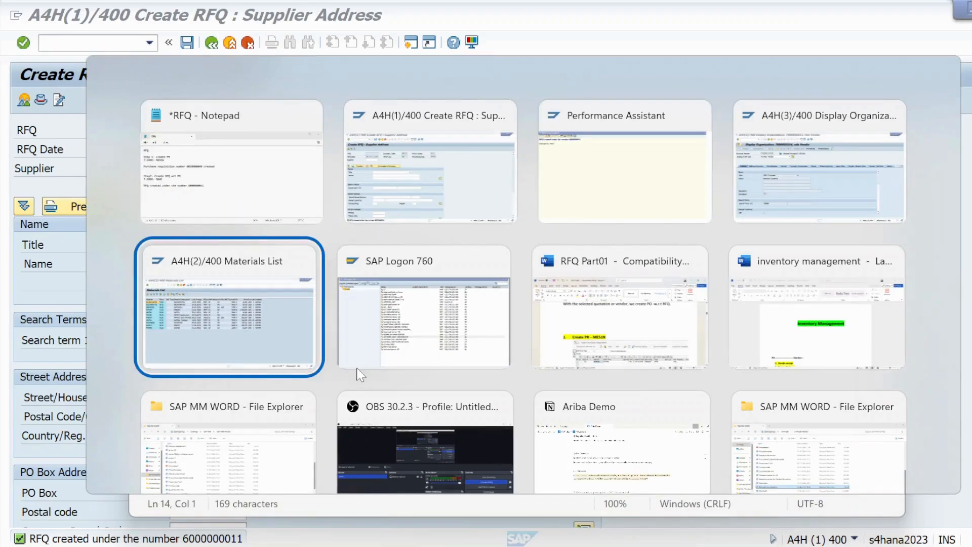
key("Up")
key("Right")
key("Right")
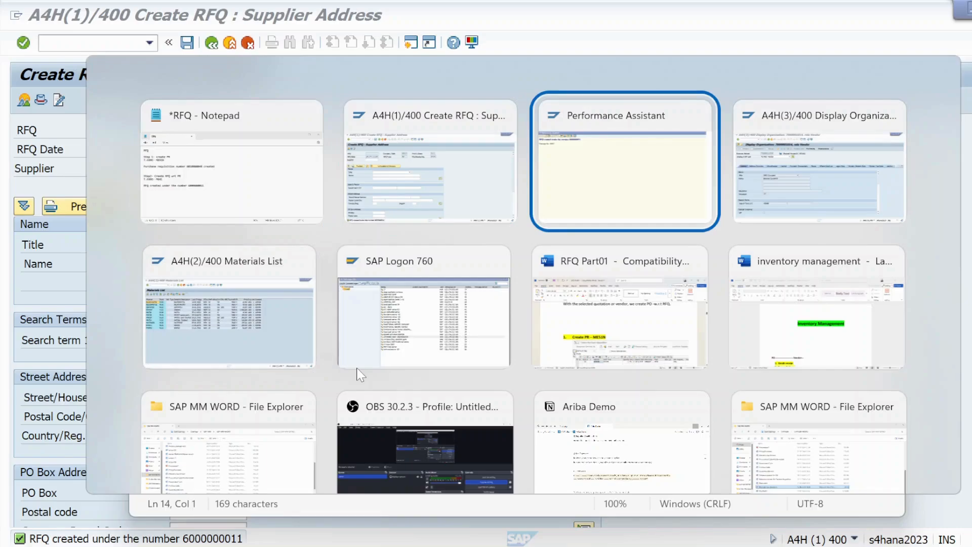
key("Right")
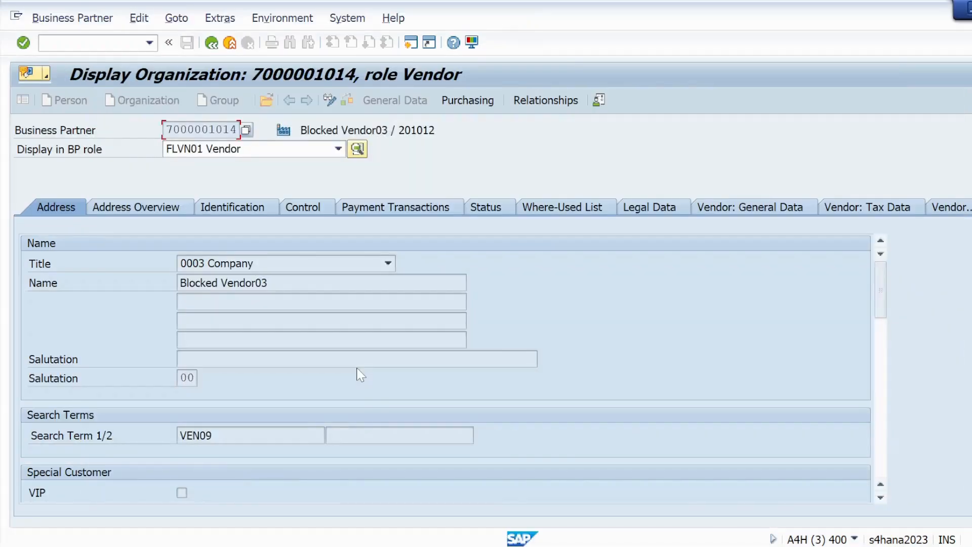
left_click(209, 44)
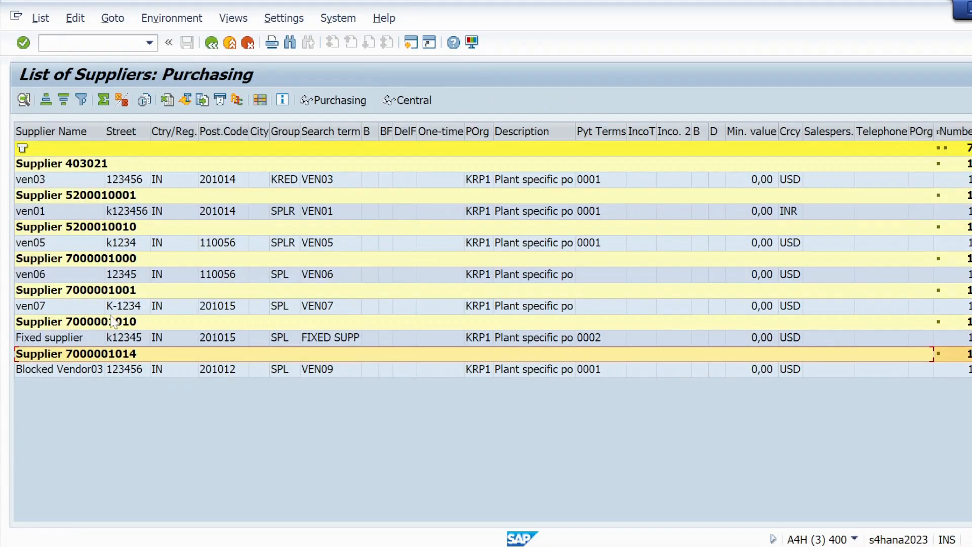
double_click(109, 323)
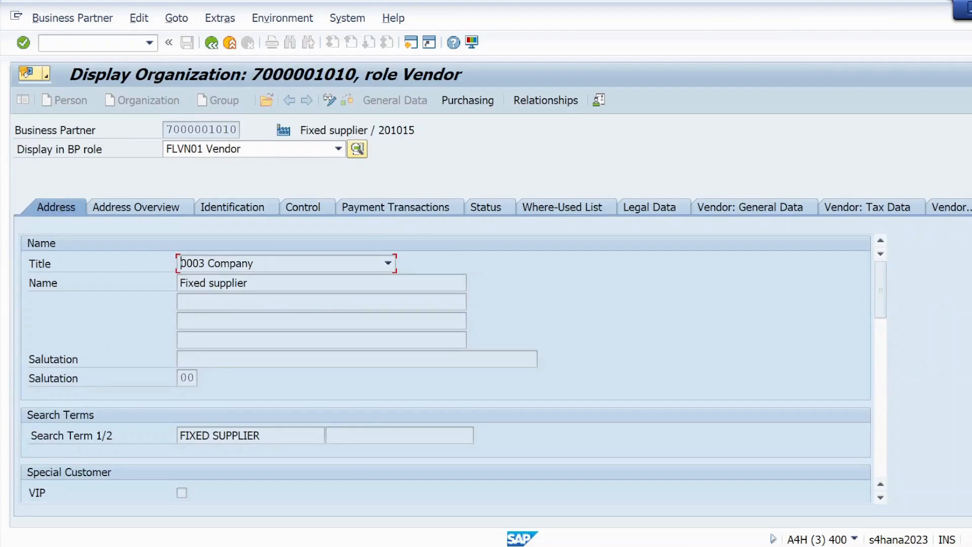
Step: Copy the business partner number of Fixed supplier and assign it as the supplier of the next RFQ
double_click(202, 130)
key("alt+Tab")
key("alt+Tab")
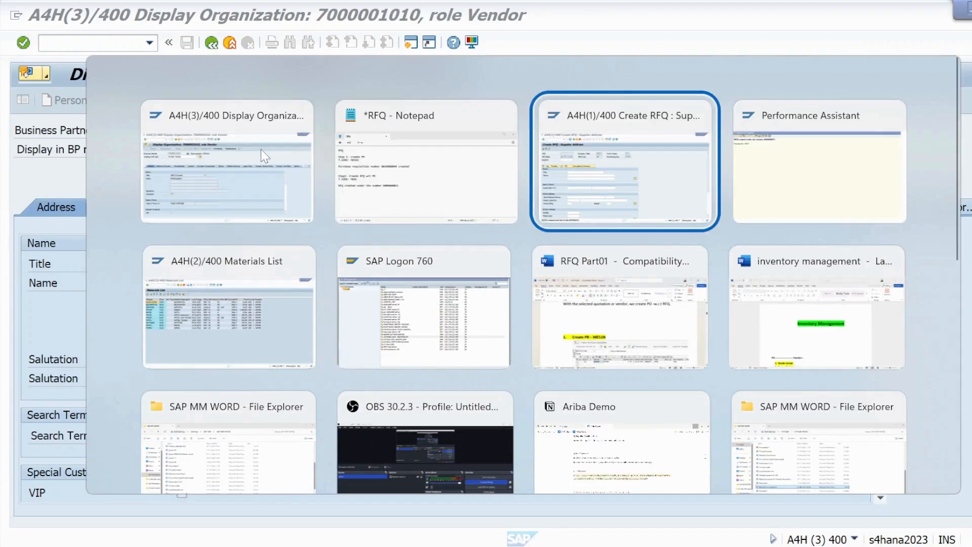
key("ctrl+v")
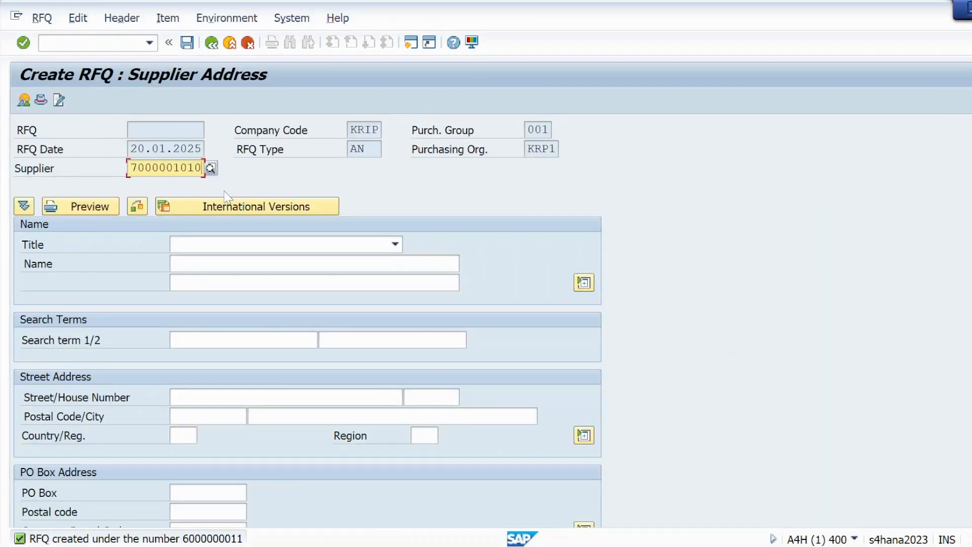
key("Return")
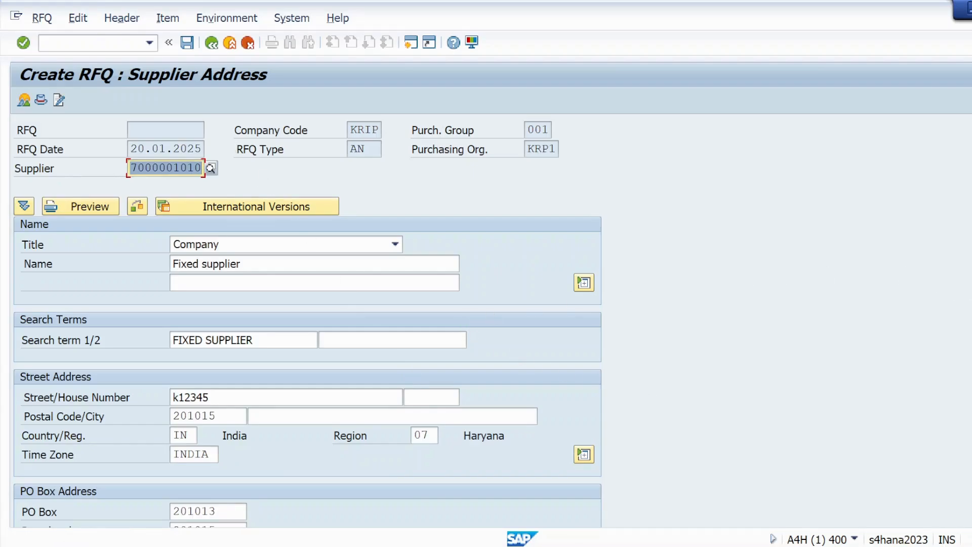
Step: Fill in the supplier's telephone number from the first suggested entry and validate the address data
scroll(308, 319, "down", 5)
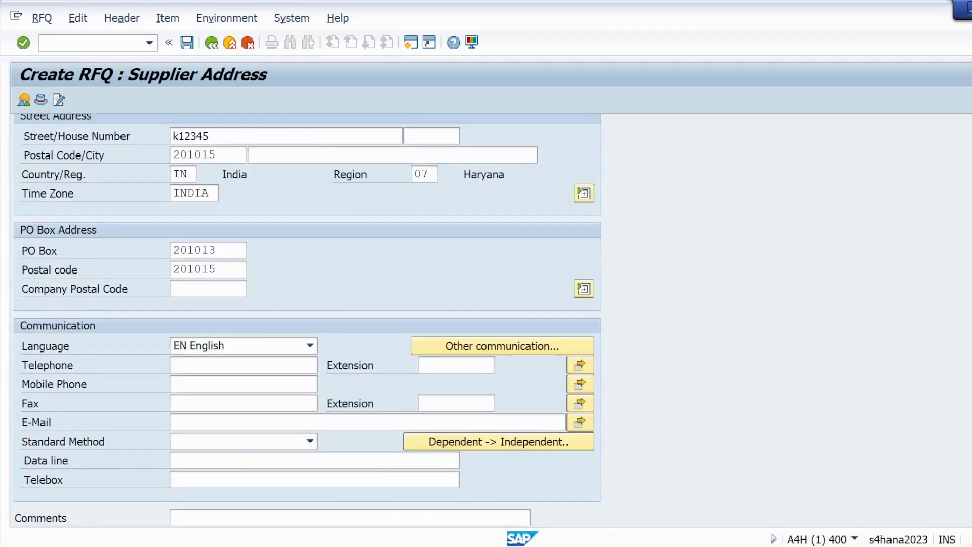
scroll(307, 319, "up", 1)
scroll(307, 319, "down", 1)
left_click(180, 365)
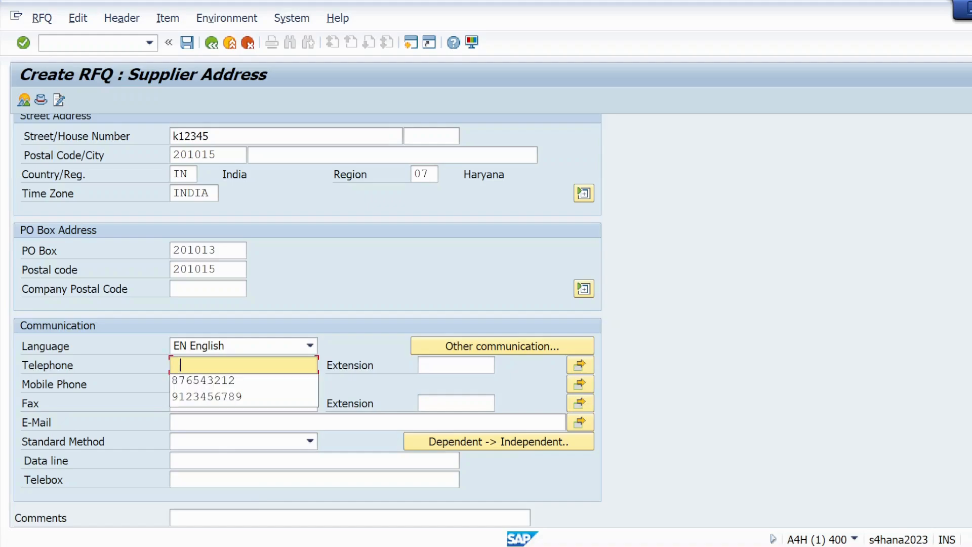
left_click(220, 375)
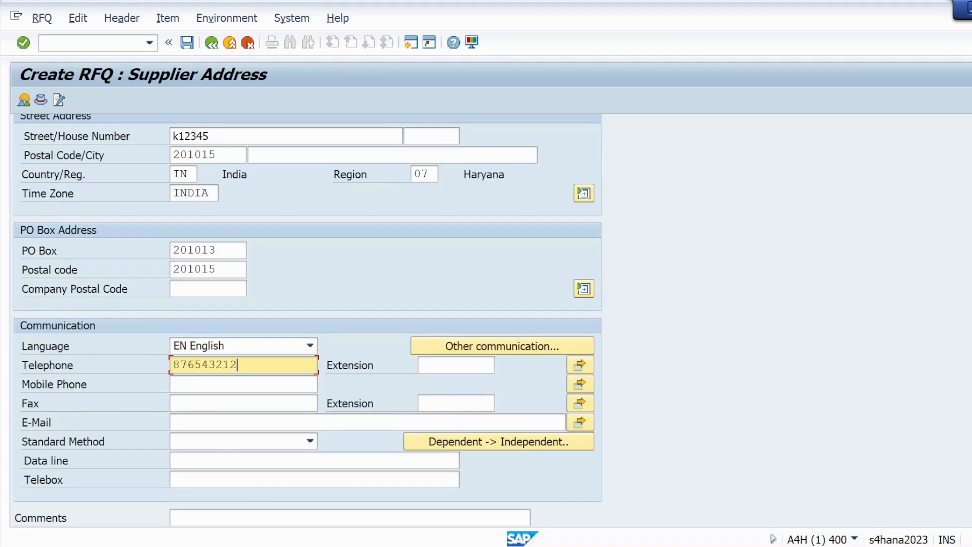
left_click(177, 422)
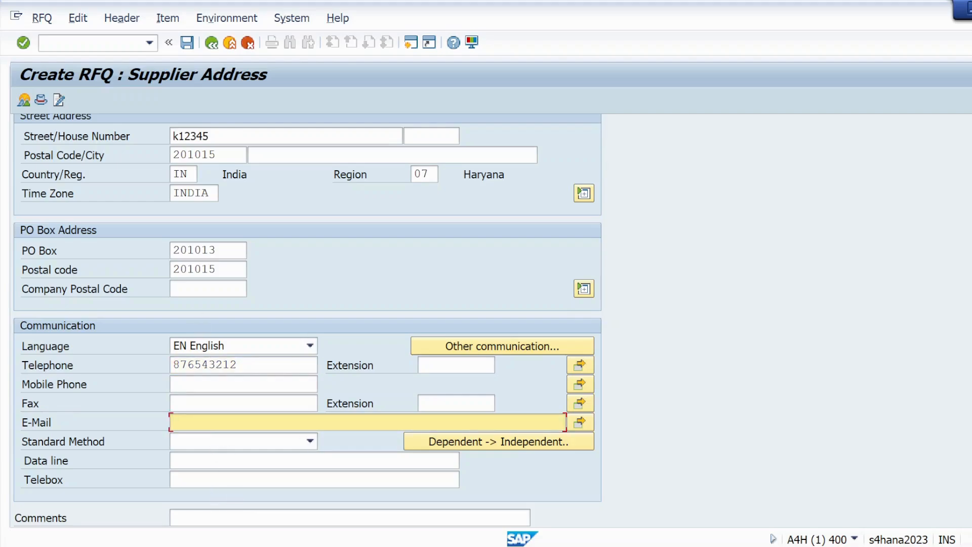
left_click(23, 42)
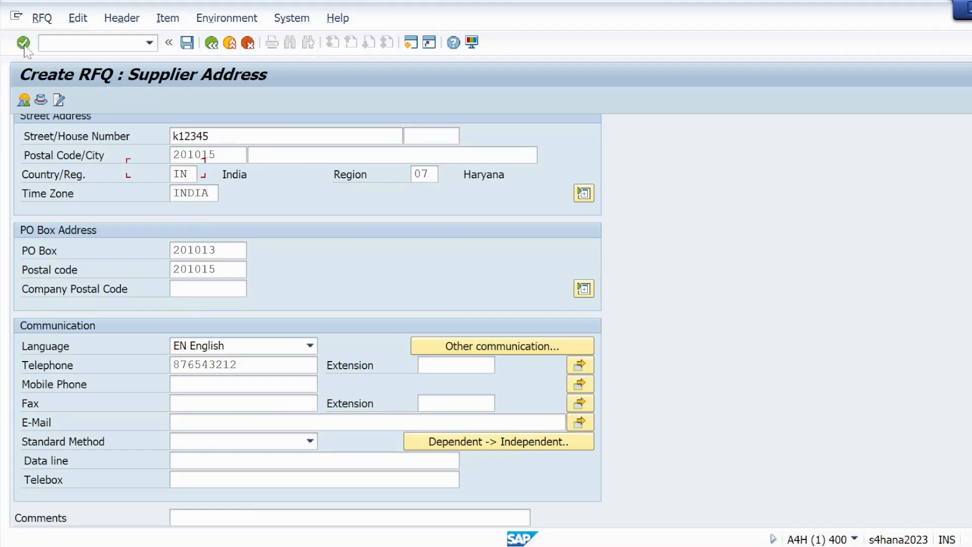
Step: Save the RFQ for Fixed supplier despite the missing output message record and select the creation message text in its details
left_click(188, 43)
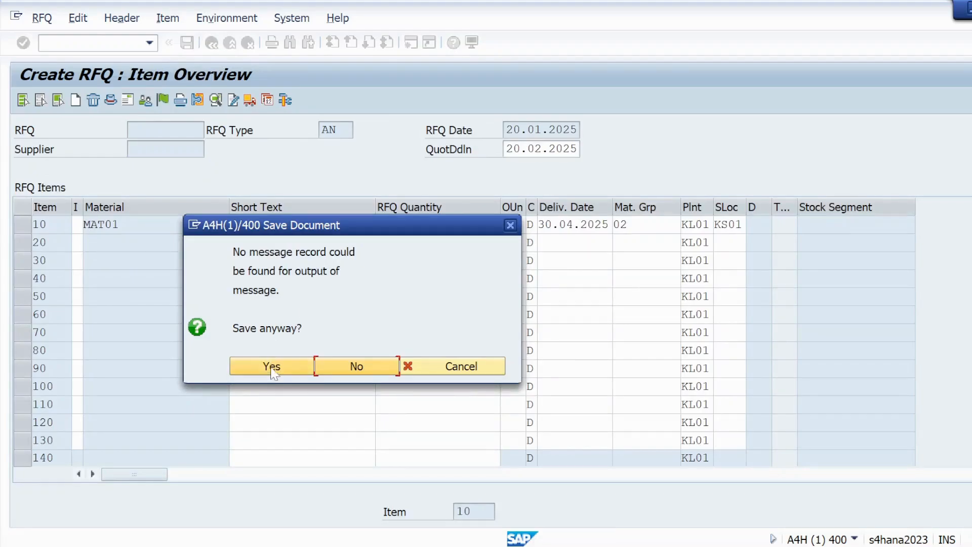
left_click(272, 366)
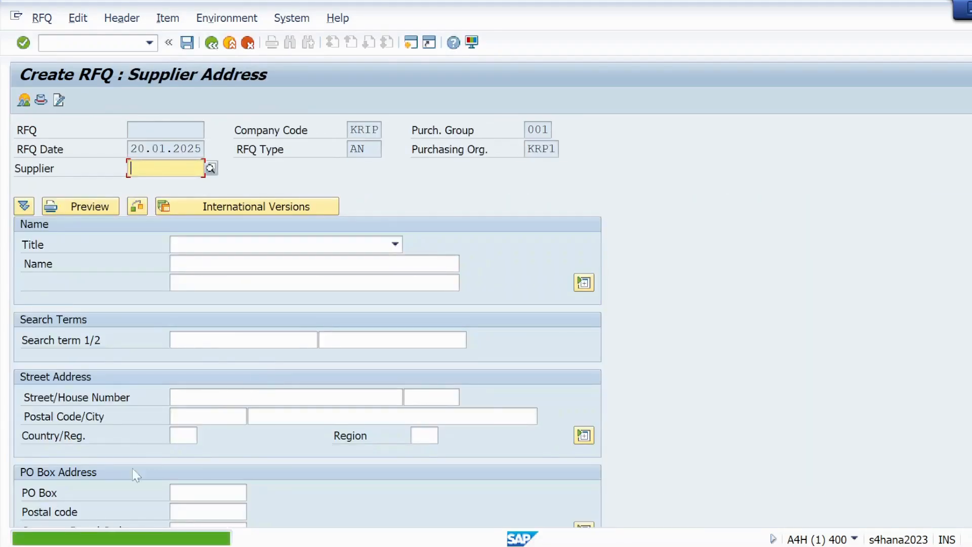
double_click(80, 540)
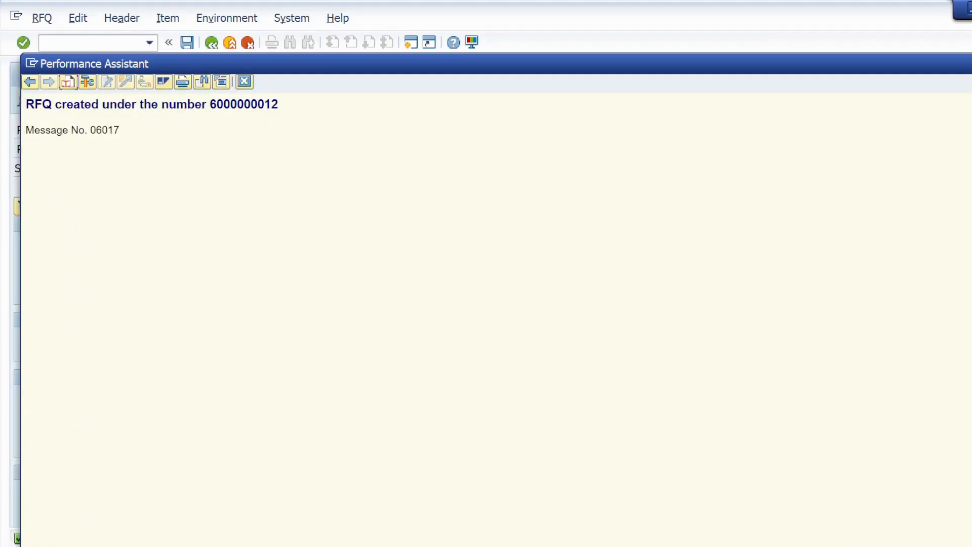
left_click_drag(26, 104, 279, 106)
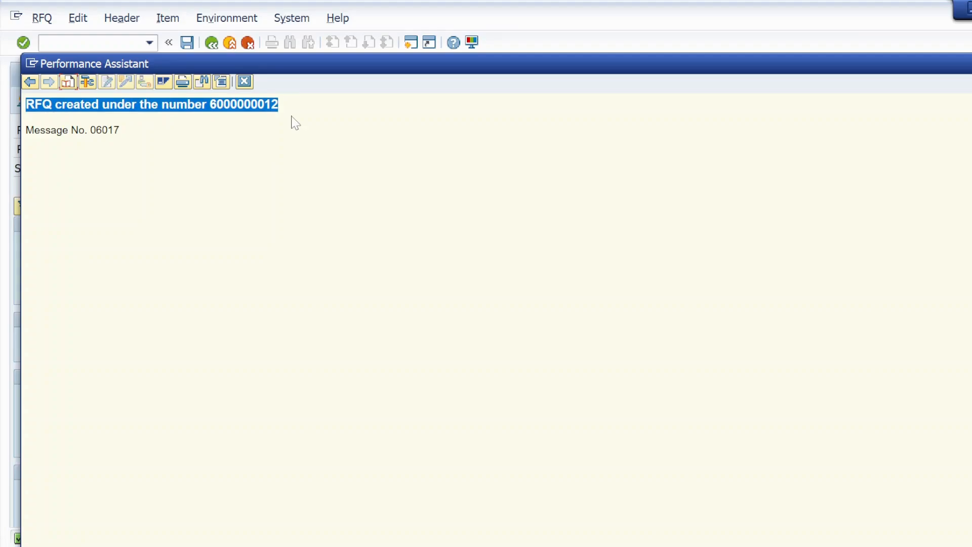
Step: Add the second RFQ's creation message to the Notepad notes beneath the first RFQ entry
key("alt+Tab")
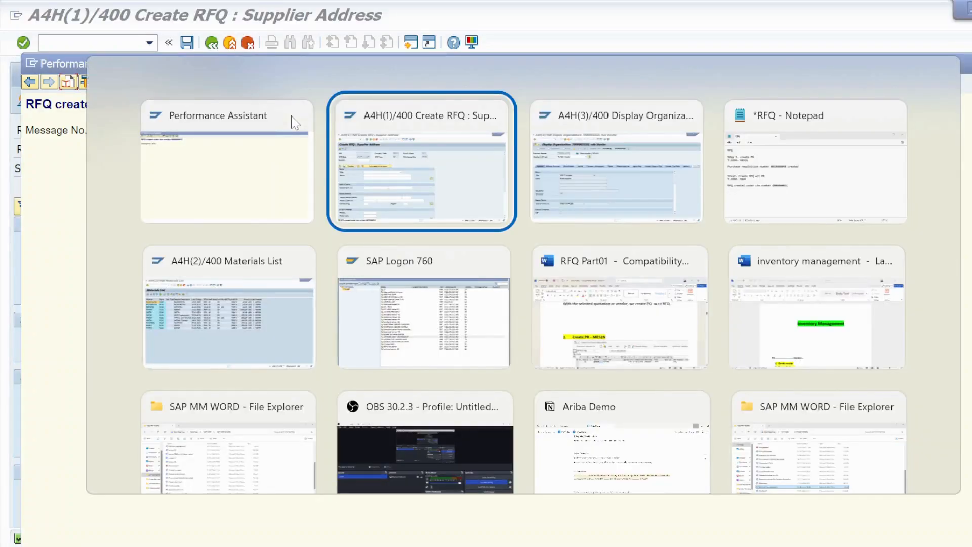
key("alt+Tab")
key("alt+Tab")
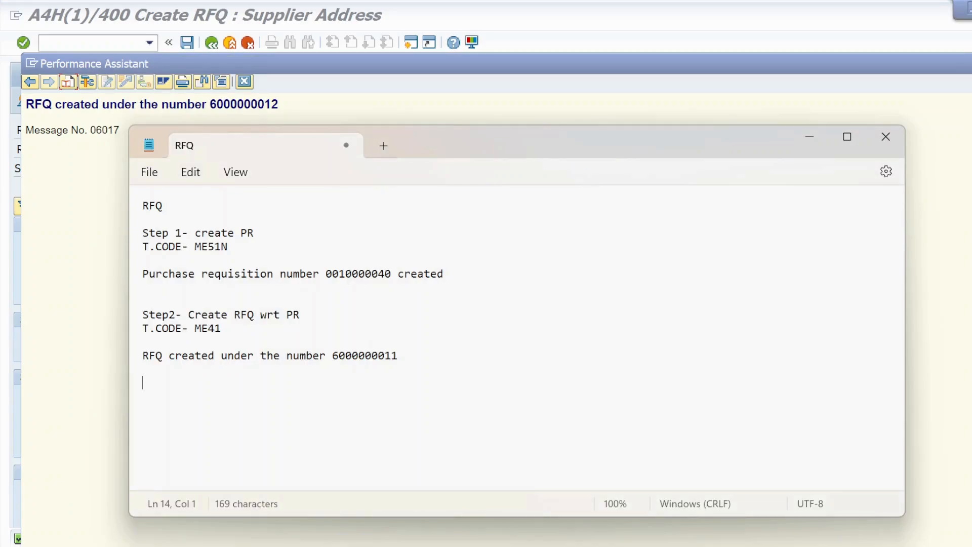
key("ctrl+v")
key("Return")
key("Return")
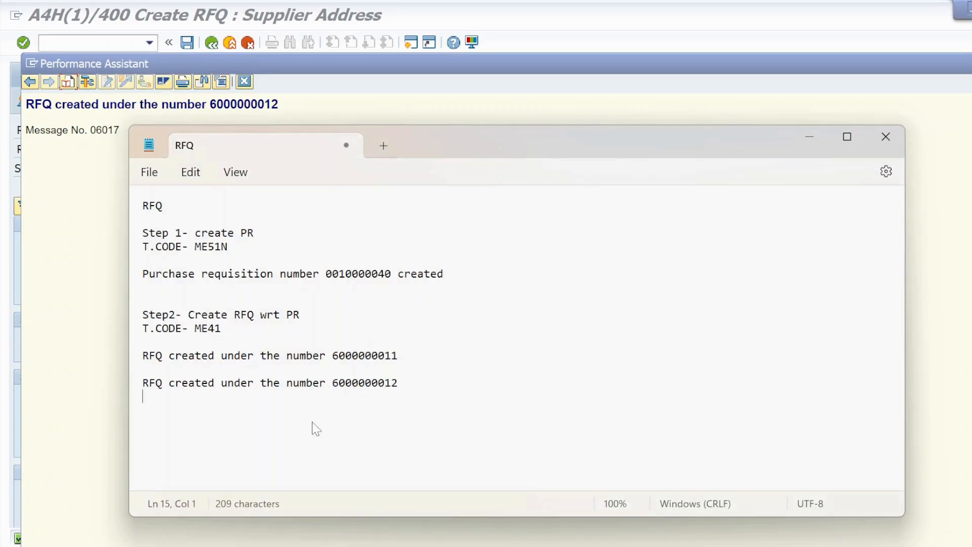
Step: Open ven07's business partner record from the list of suppliers and copy its business partner number
key("alt+Tab")
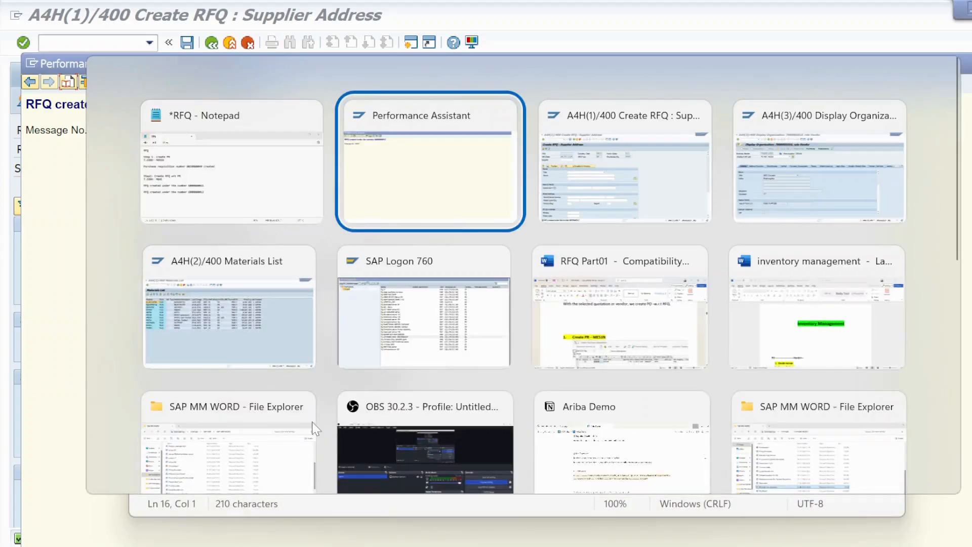
key("alt+Tab")
key("alt+Tab")
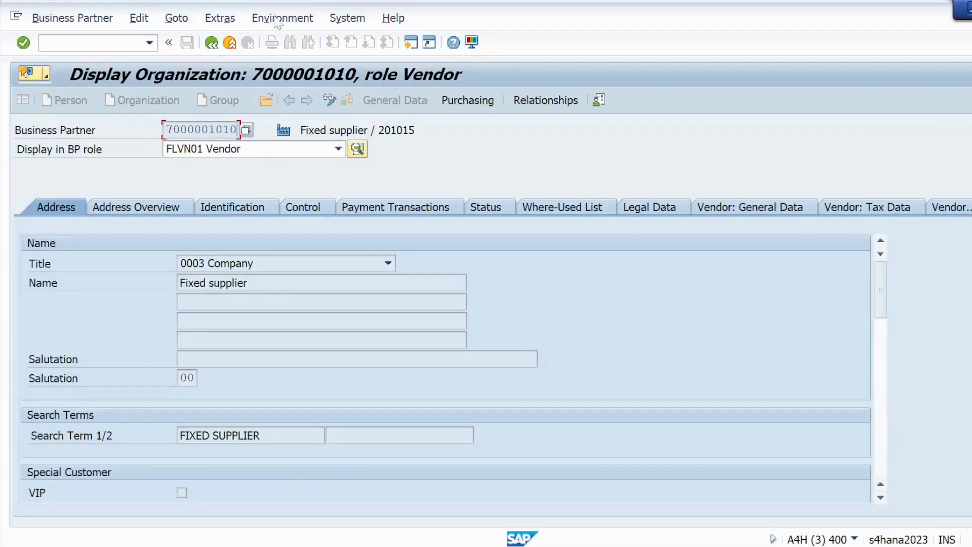
left_click(212, 47)
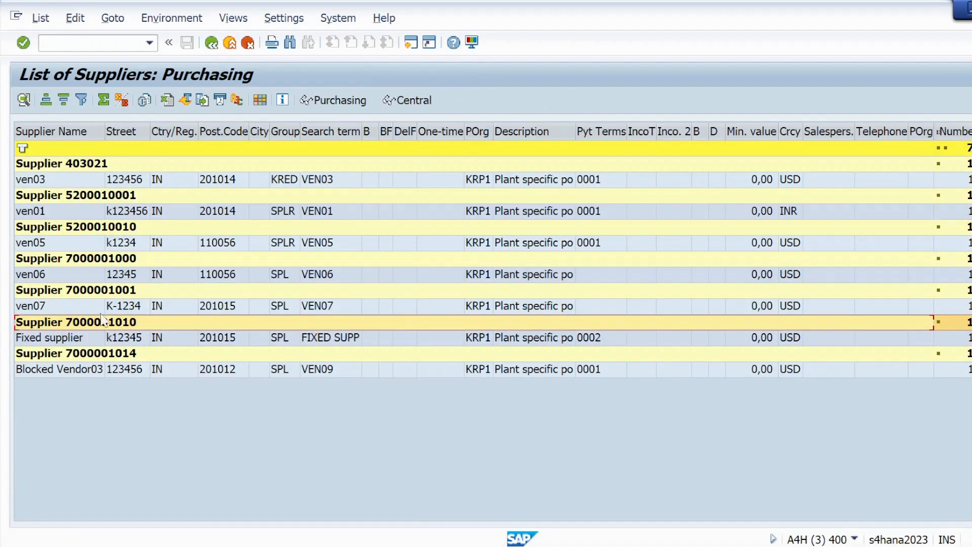
double_click(105, 291)
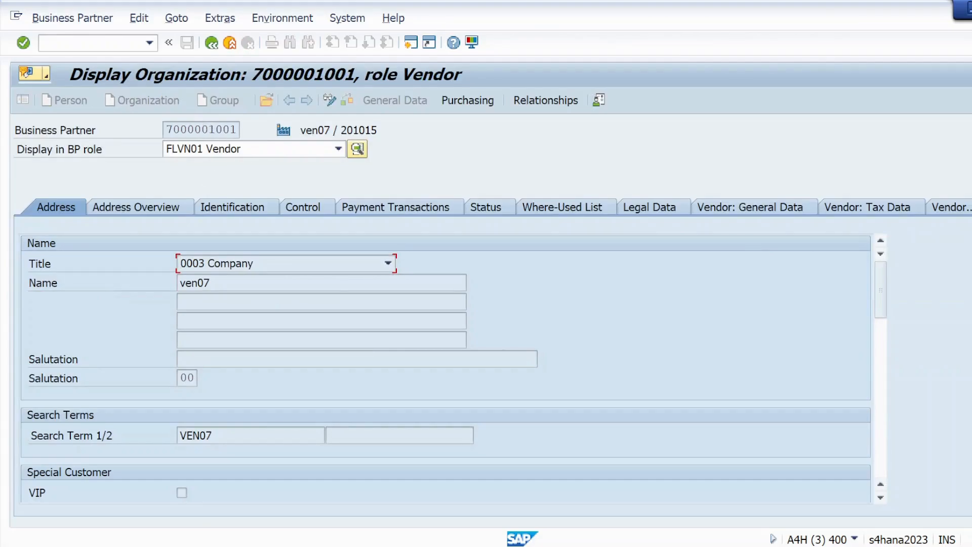
left_click_drag(166, 130, 240, 132)
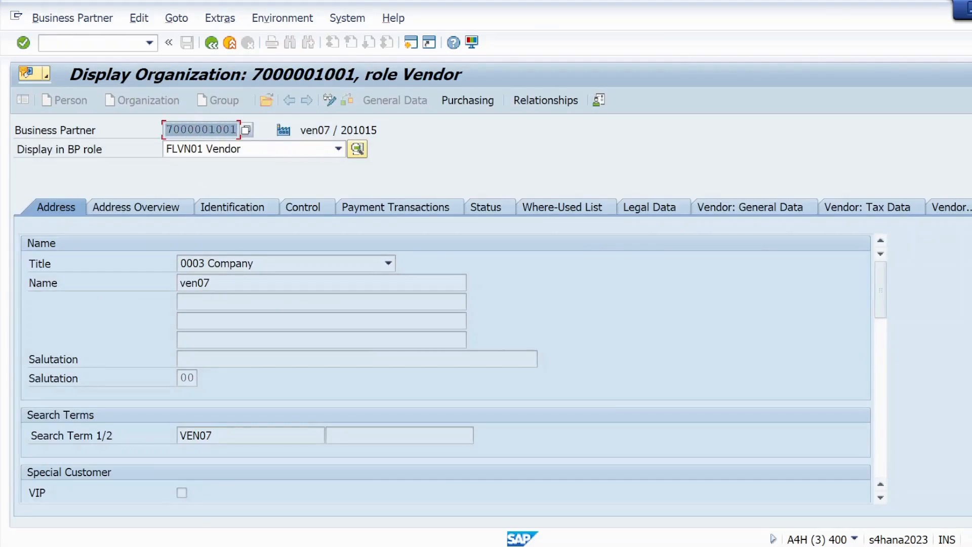
key("ctrl+c")
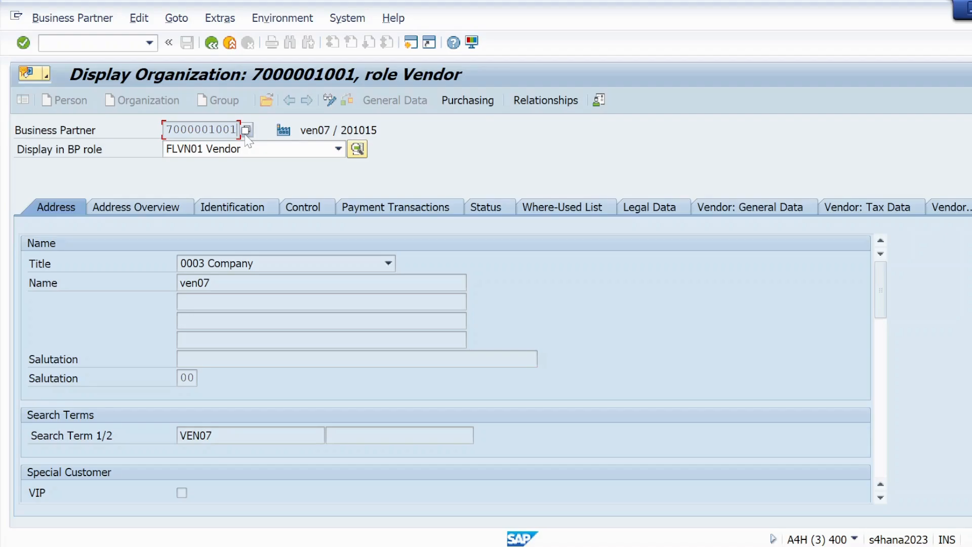
Step: Assign the copied ven07 number as the supplier of the next RFQ and load its address data
key("alt+Tab")
key("alt+Tab")
key("alt+Tab")
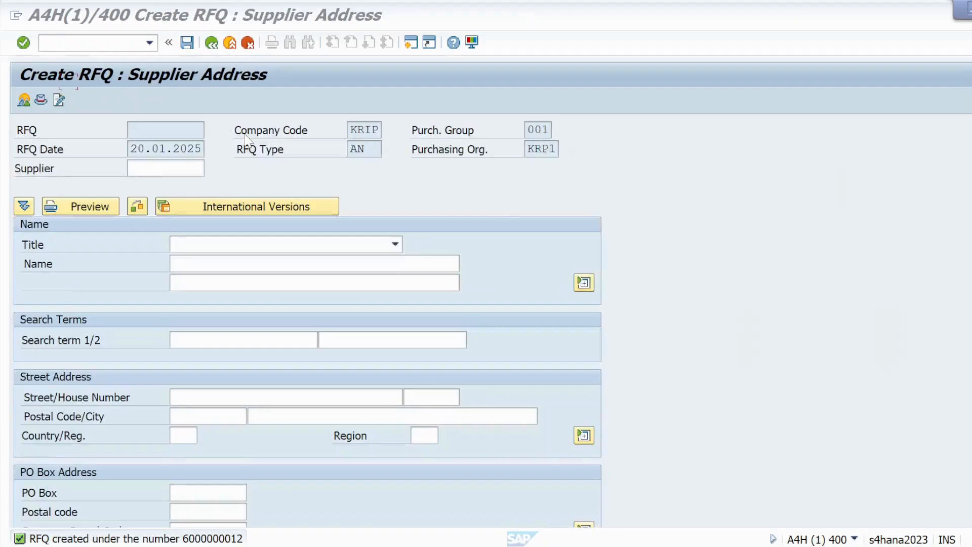
left_click(167, 168)
key("ctrl+v")
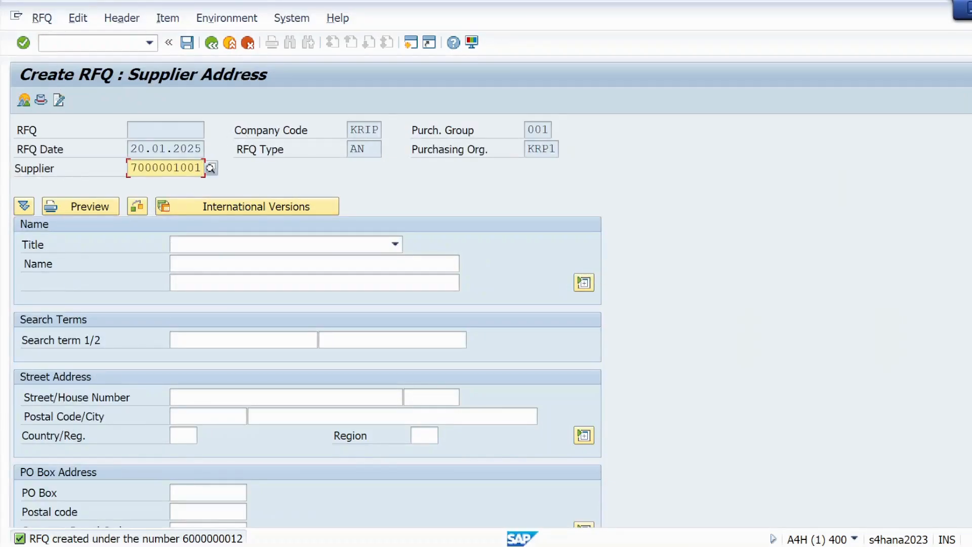
key("Return")
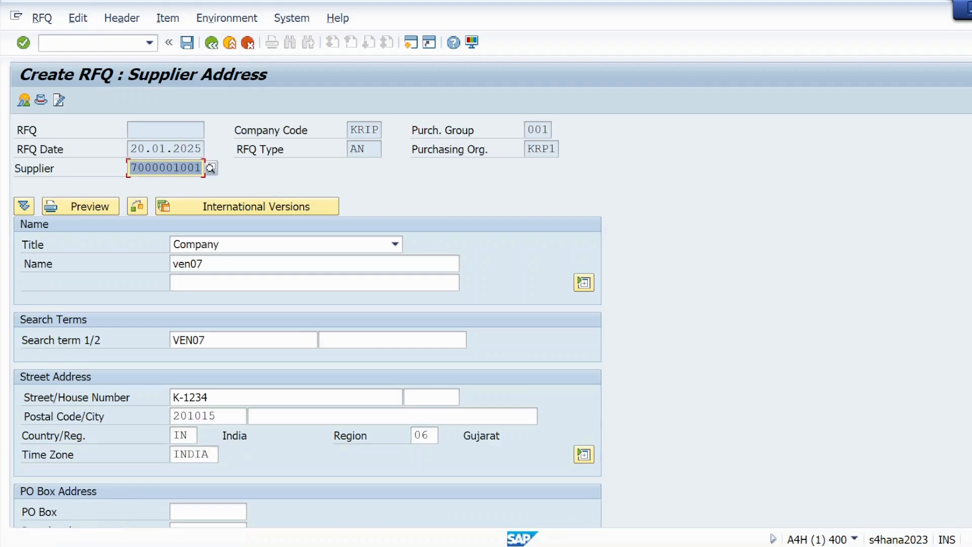
Step: Save the RFQ for ven07 despite the missing output message record and select the creation message text in its details
left_click(187, 42)
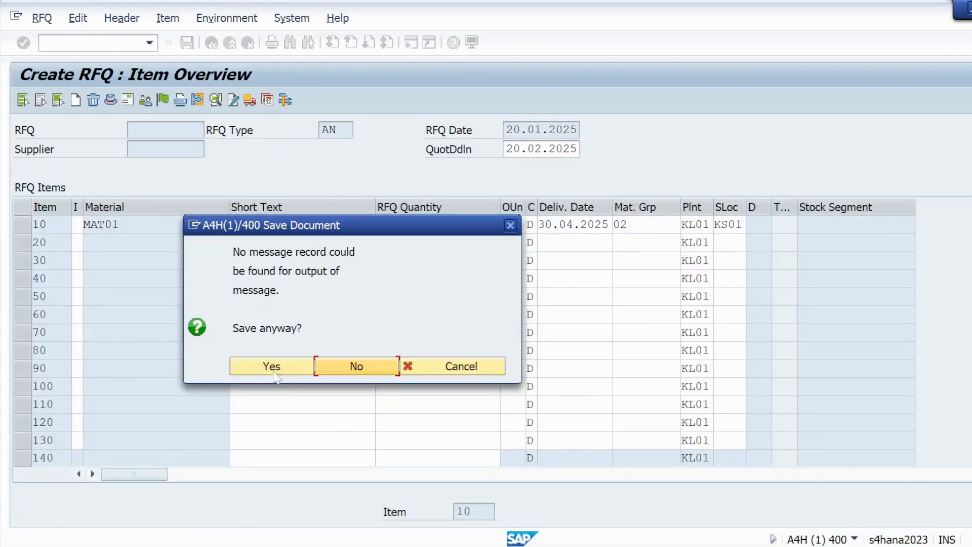
left_click(274, 372)
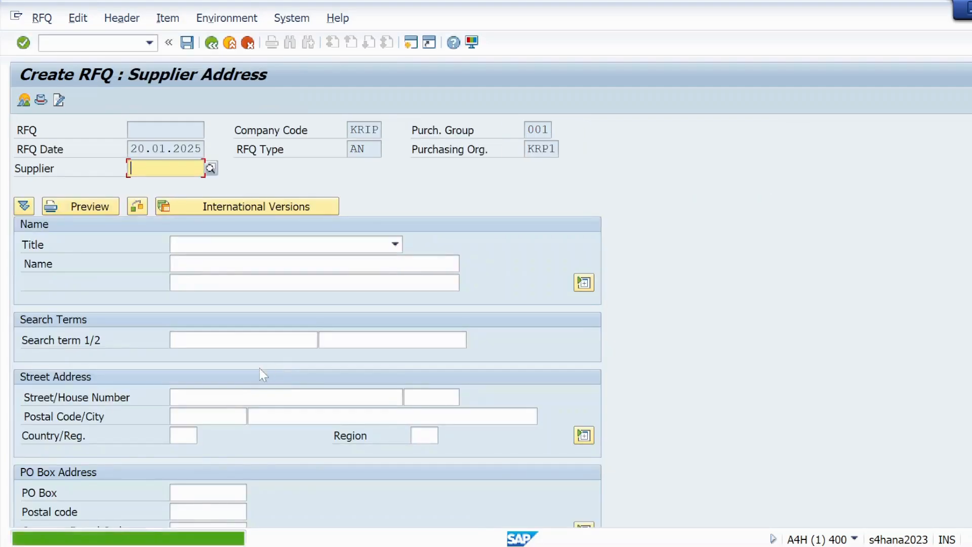
double_click(143, 539)
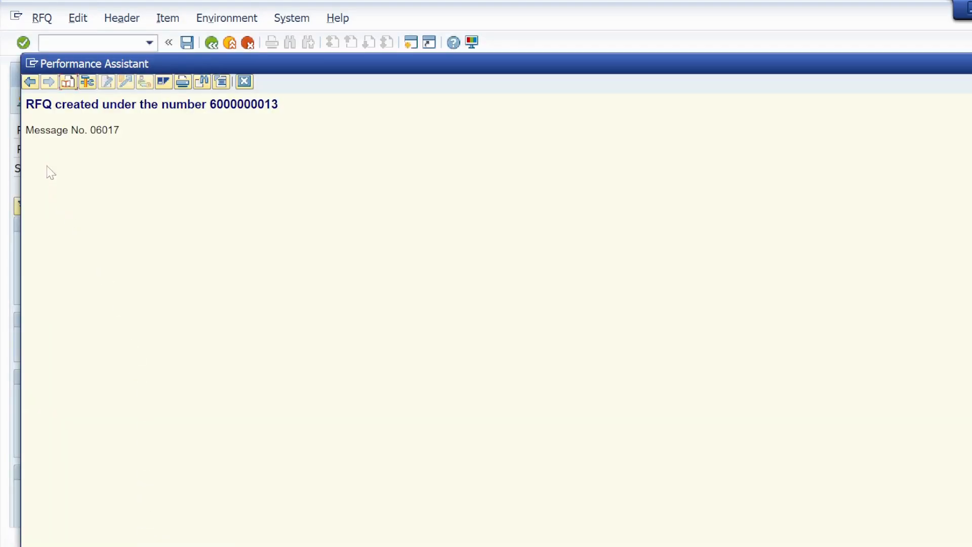
left_click_drag(26, 105, 280, 104)
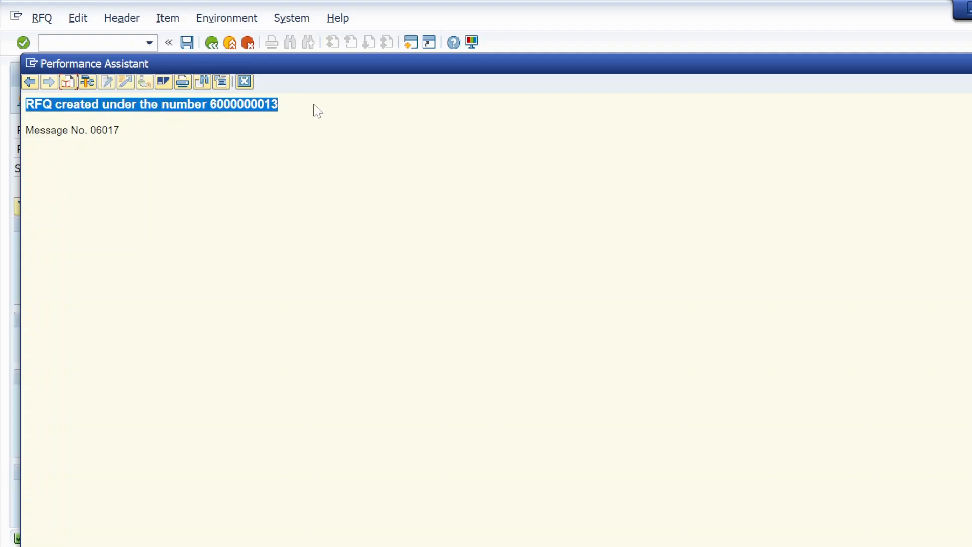
Step: Add the third RFQ's creation message to the Notepad notes, minimize Notepad and close the message details
key("alt+Tab")
key("alt+Tab")
key("alt+Tab")
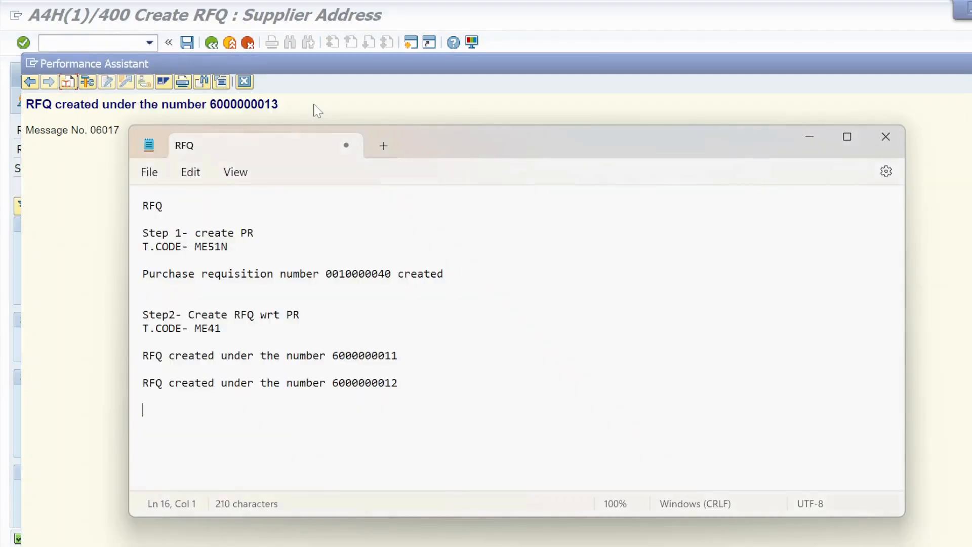
key("ctrl+v")
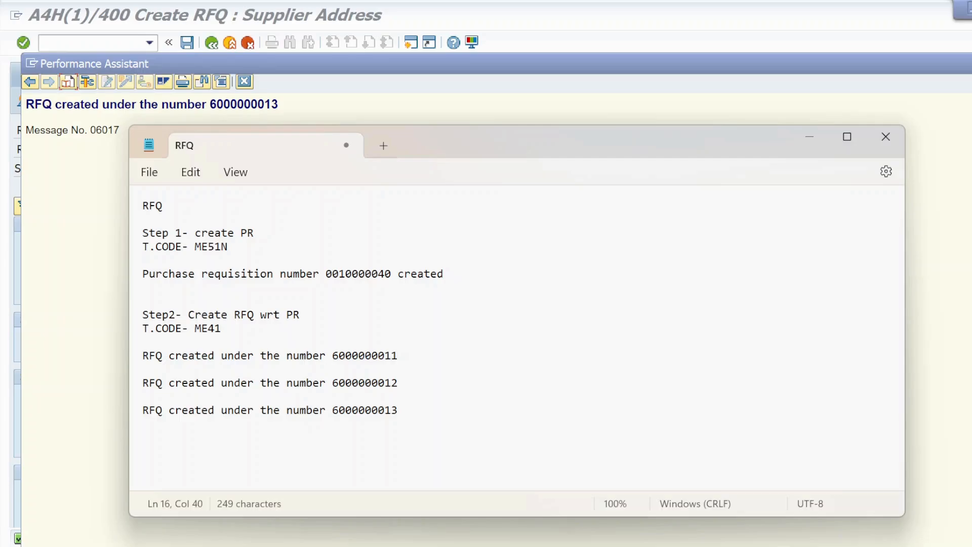
left_click(811, 134)
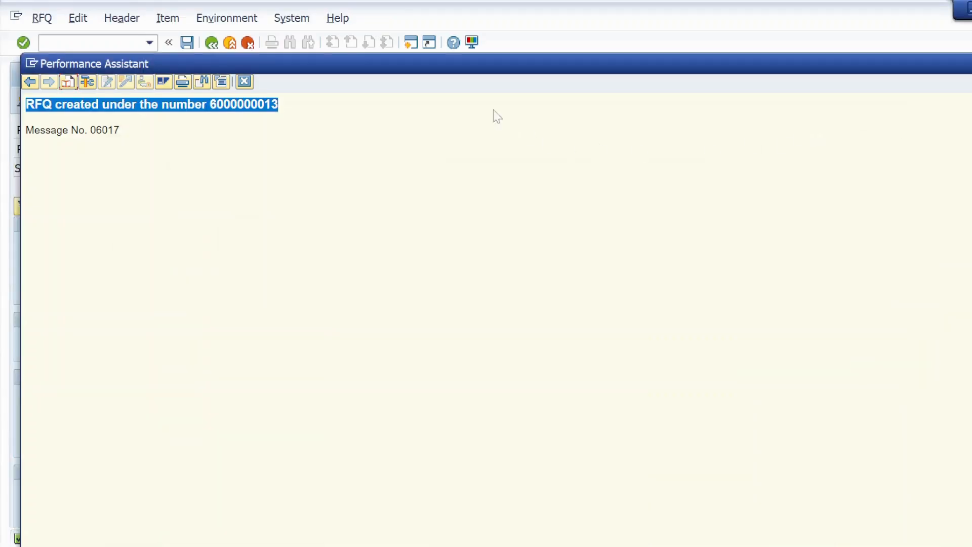
left_click(243, 81)
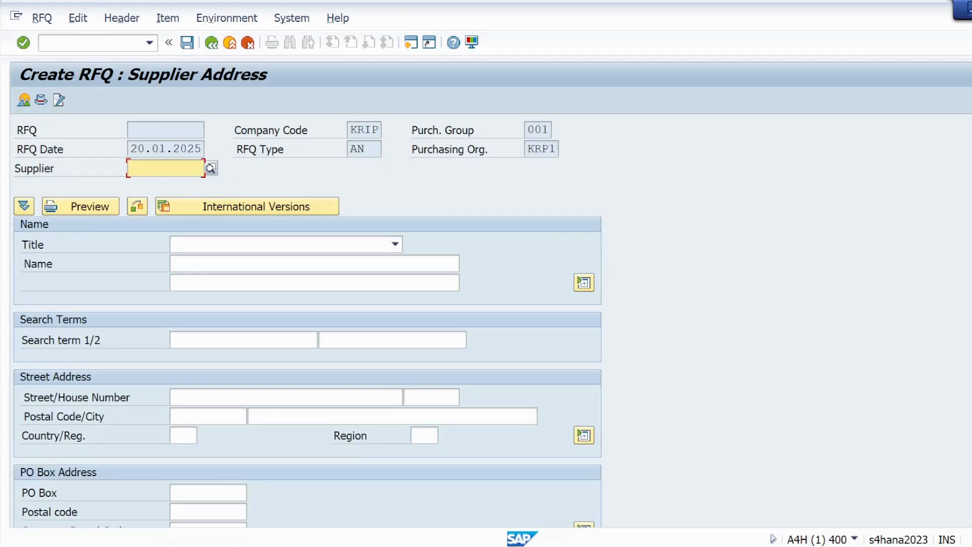
Step: Return from ven07's business partner record to the list of suppliers
key("alt+Tab")
key("alt+Tab")
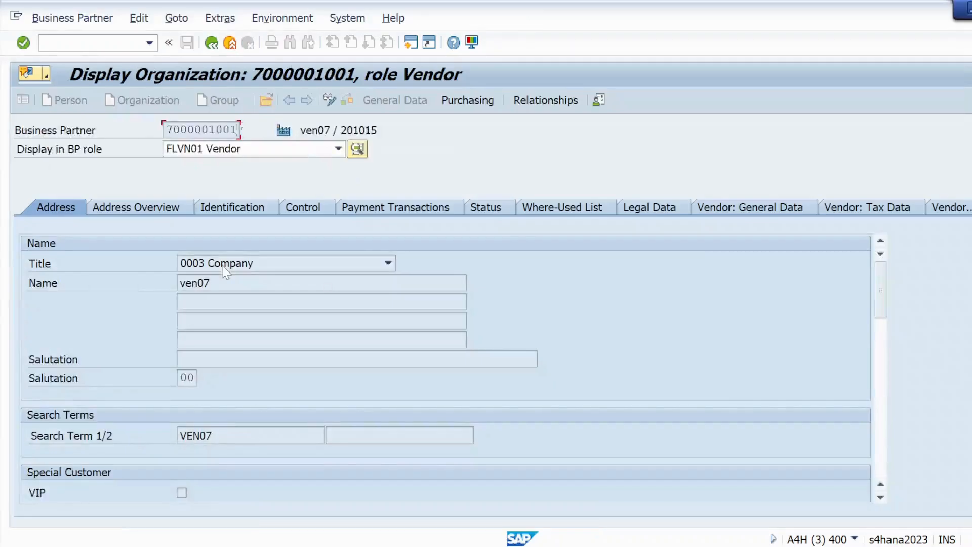
left_click(211, 44)
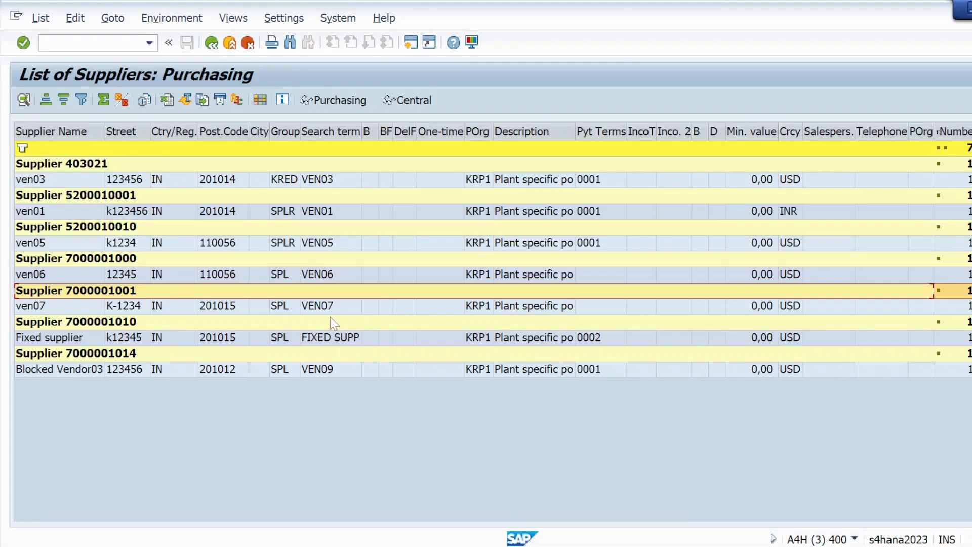
Step: Switch to the RFQ Part01 Word document and review the RFQ creation instructions and the Maintain Quotation – ME47 section
key("alt+Tab")
key("alt+Tab")
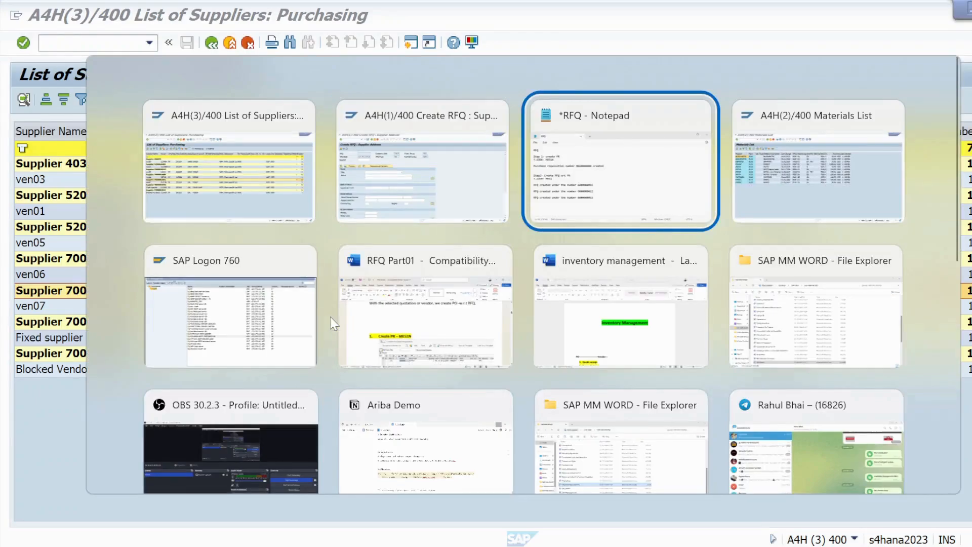
key("alt+Tab")
key("alt+Left")
key("alt+Left")
key("alt+Down")
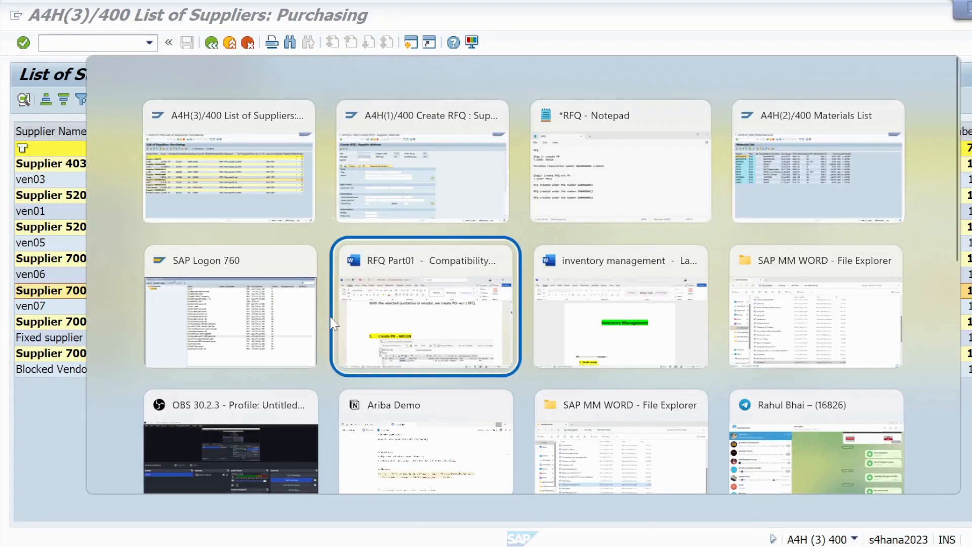
scroll(448, 349, "down", 15)
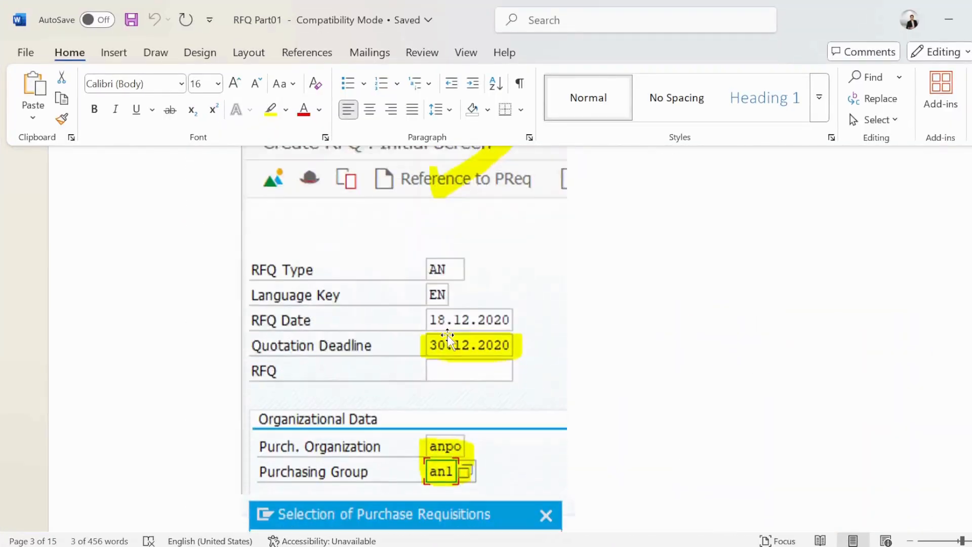
scroll(447, 349, "down", 15)
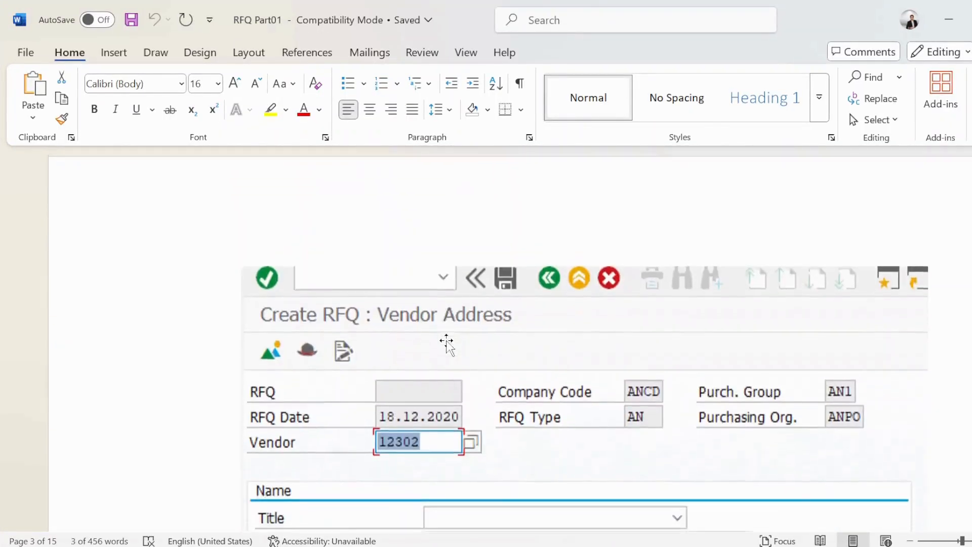
scroll(447, 349, "down", 15)
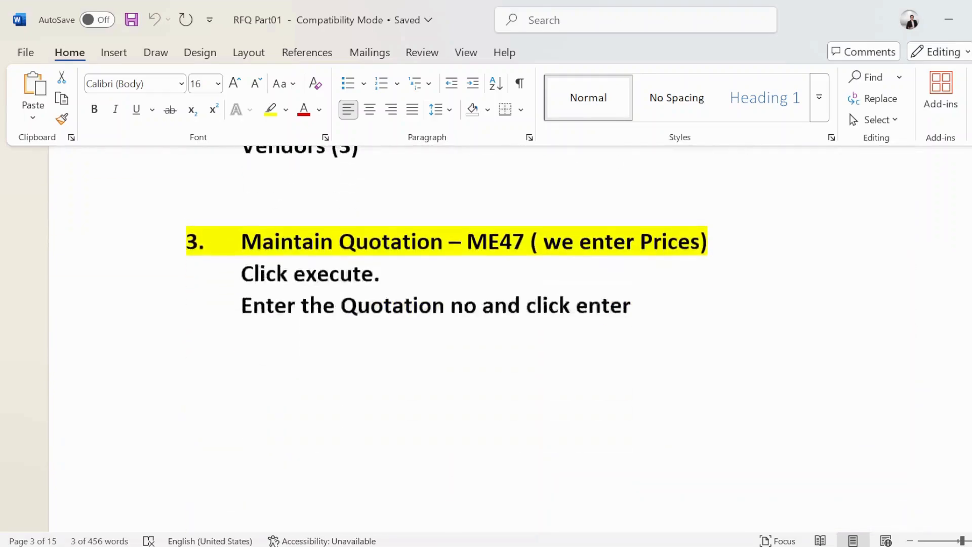
scroll(448, 349, "up", 5)
scroll(451, 340, "up", 5)
scroll(451, 340, "down", 5)
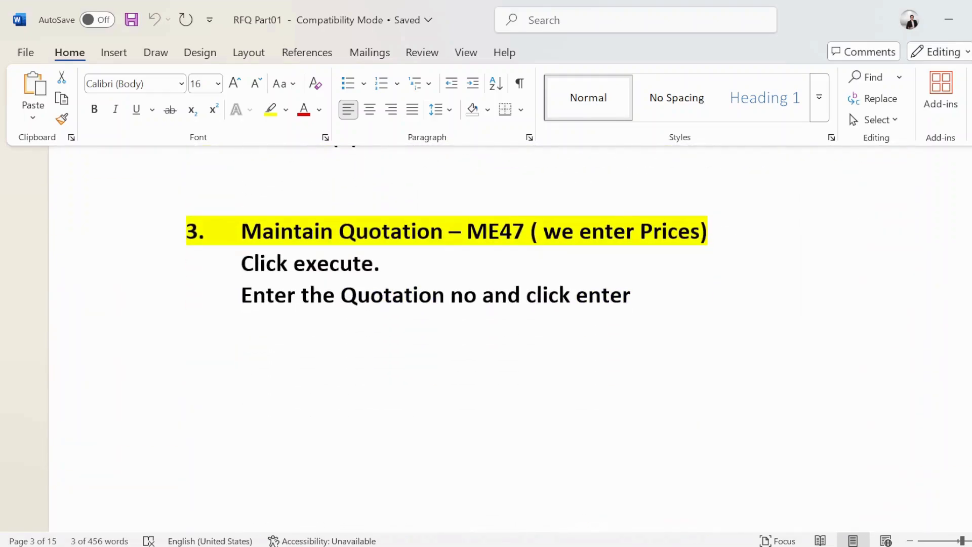
scroll(451, 340, "up", 10)
scroll(450, 338, "down", 5)
scroll(451, 338, "up", 15)
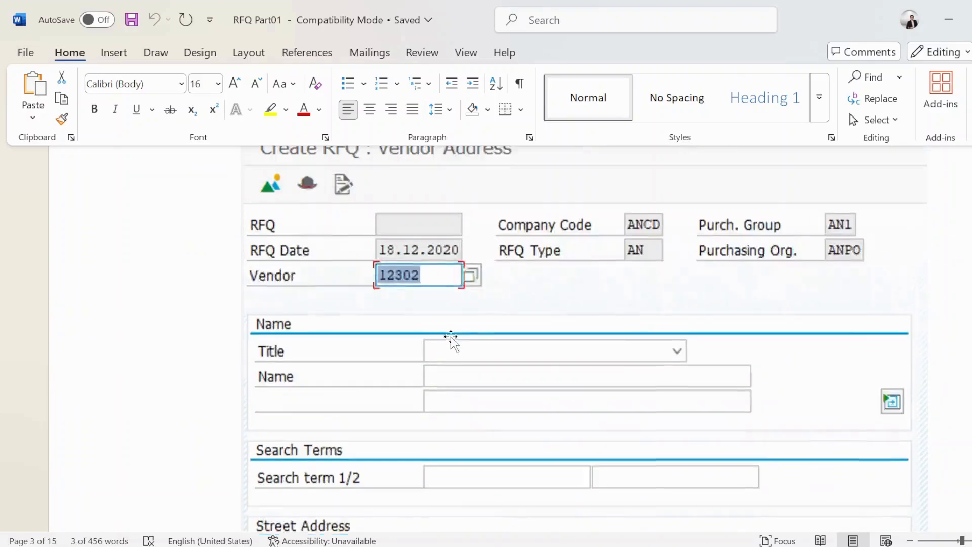
scroll(450, 339, "up", 5)
scroll(450, 338, "down", 15)
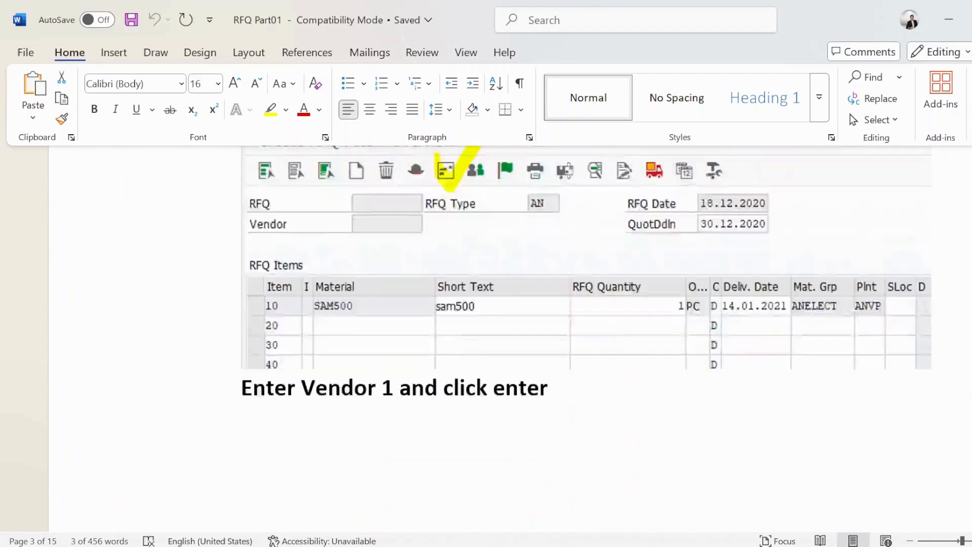
scroll(450, 347, "down", 15)
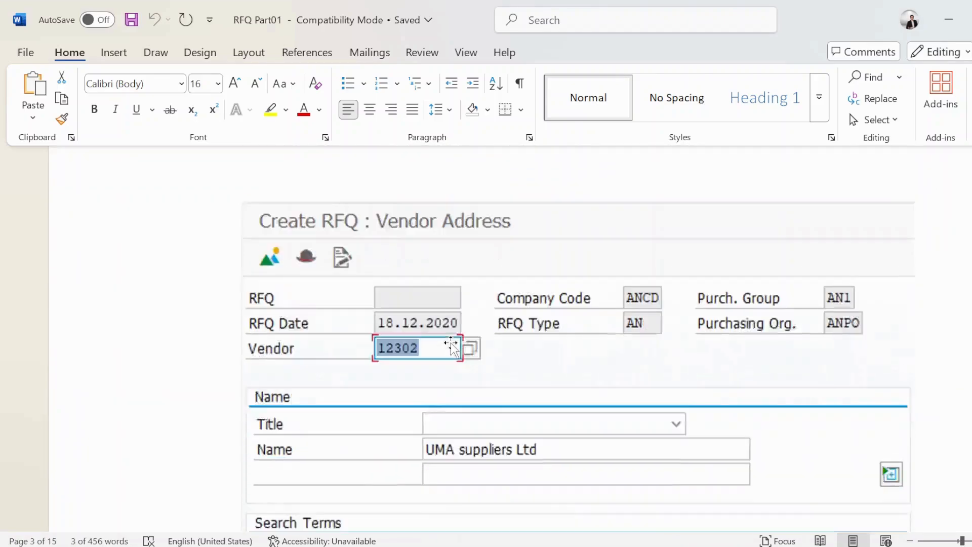
scroll(451, 347, "down", 10)
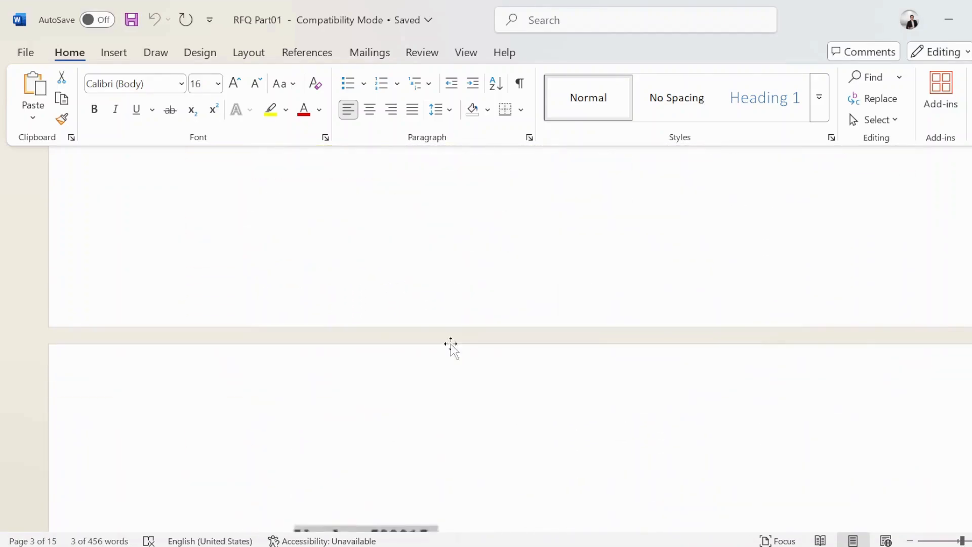
Step: Examine the sample quotation terms of the three vendors, comparing material prices, discount and freight conditions, and delivery dates
scroll(451, 347, "up", 3)
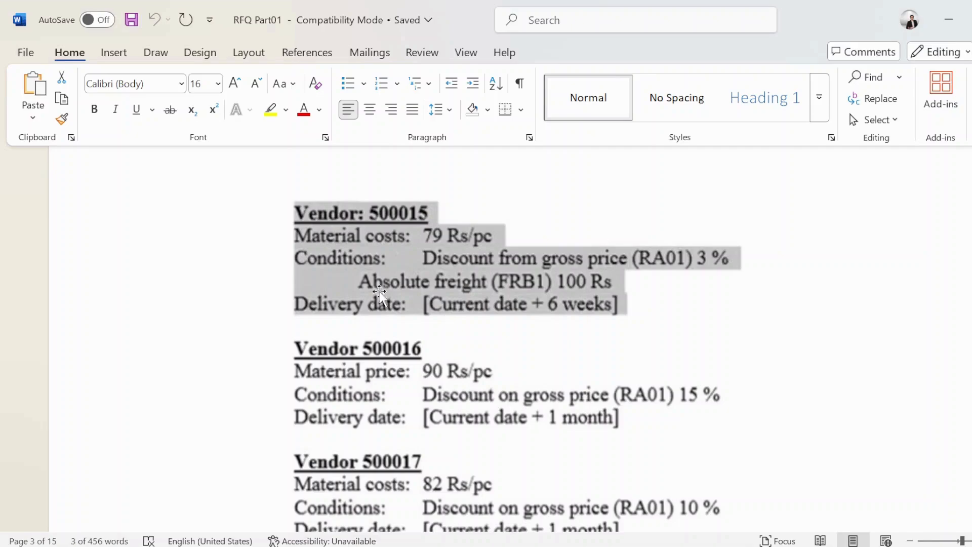
scroll(384, 280, "down", 3)
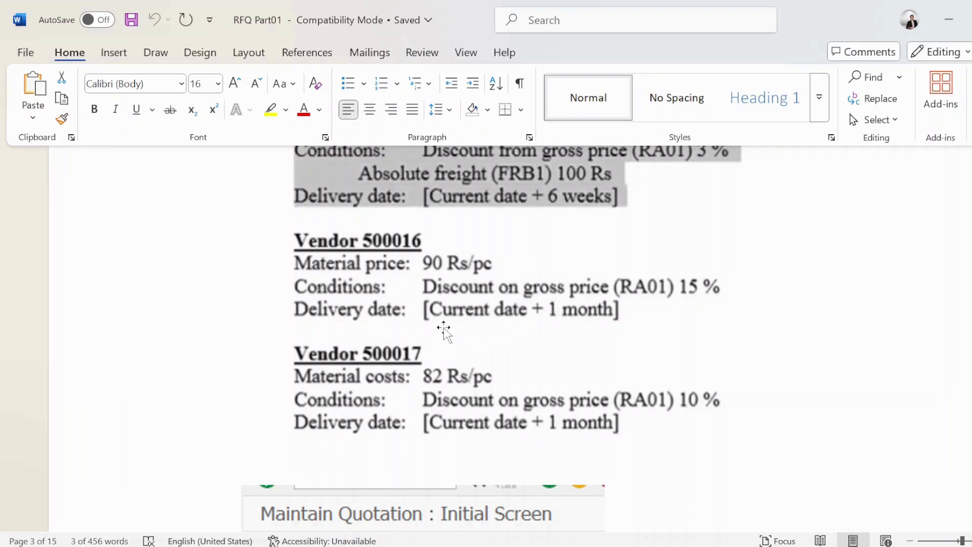
scroll(405, 344, "down", 1)
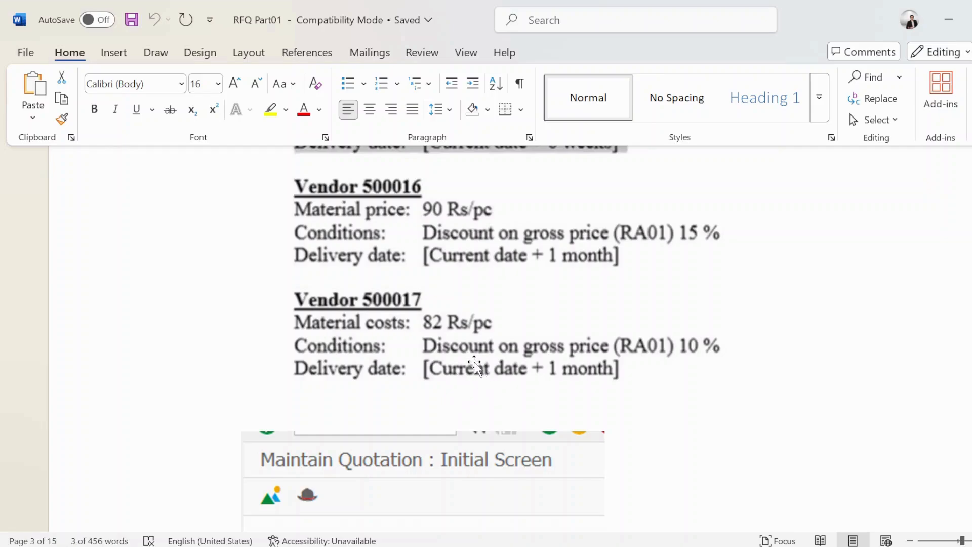
scroll(471, 361, "up", 3)
scroll(474, 361, "down", 4)
scroll(474, 372, "up", 9)
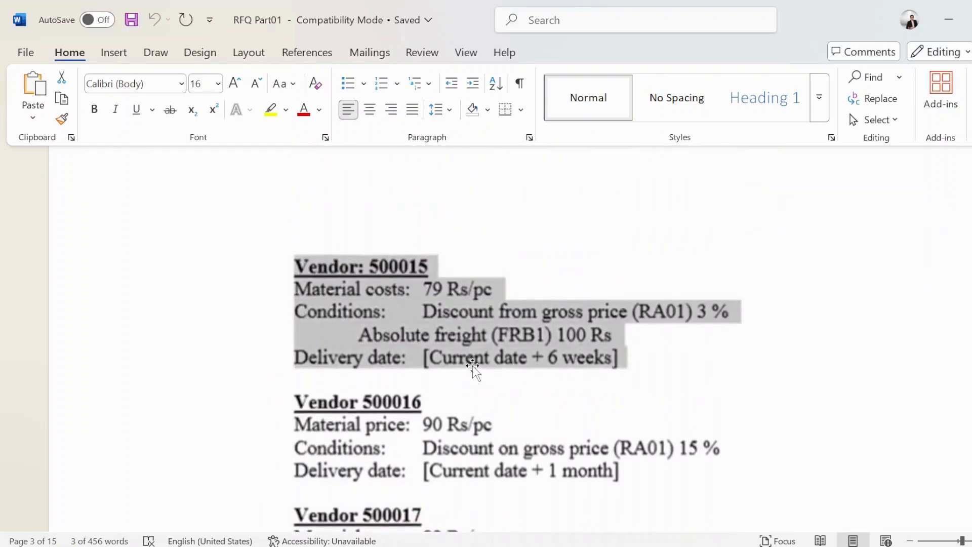
scroll(472, 367, "up", 4)
scroll(472, 367, "down", 6)
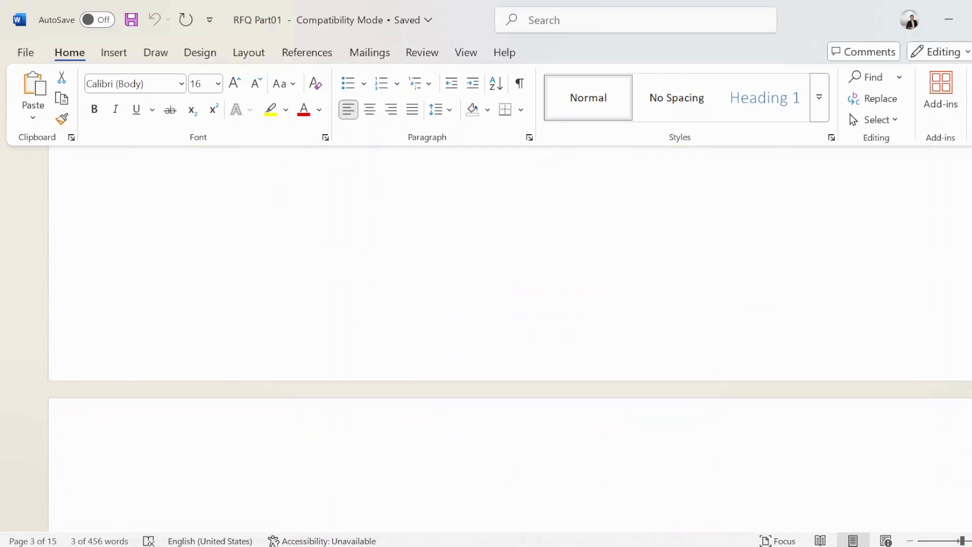
scroll(472, 367, "down", 6)
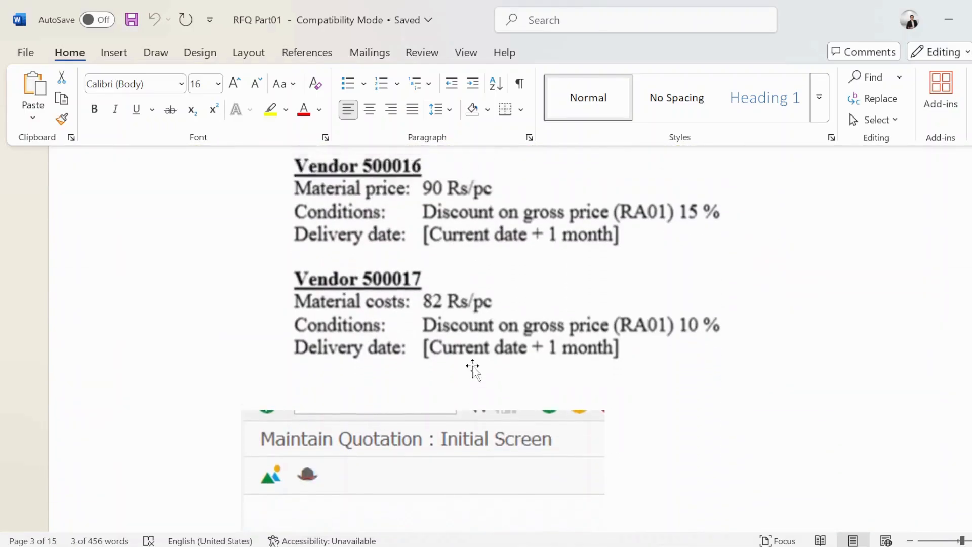
Step: Switch to the RFQ notes in Notepad and start a new paragraph below the third RFQ creation message
scroll(471, 360, "up", 6)
scroll(471, 360, "up", 10)
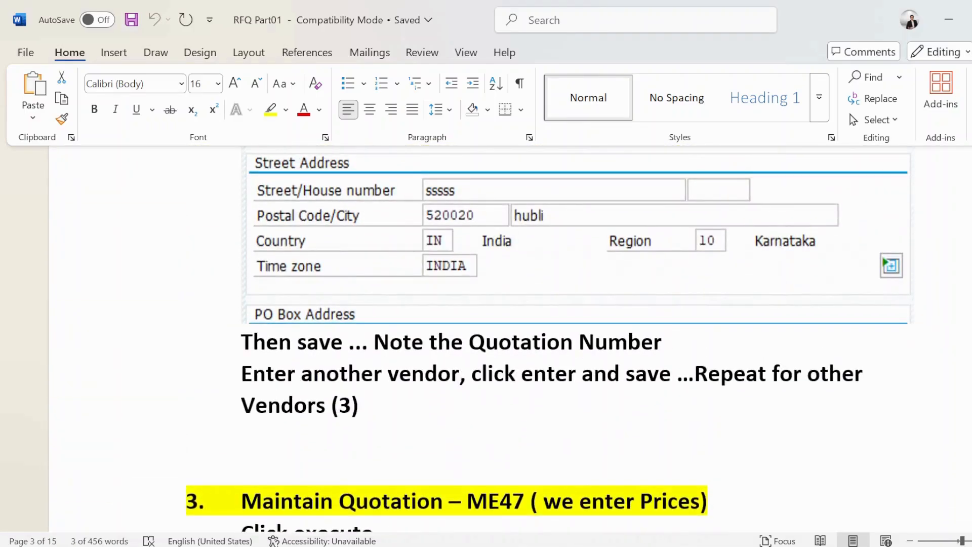
key("alt+Tab")
key("alt+Tab")
key("alt+Tab")
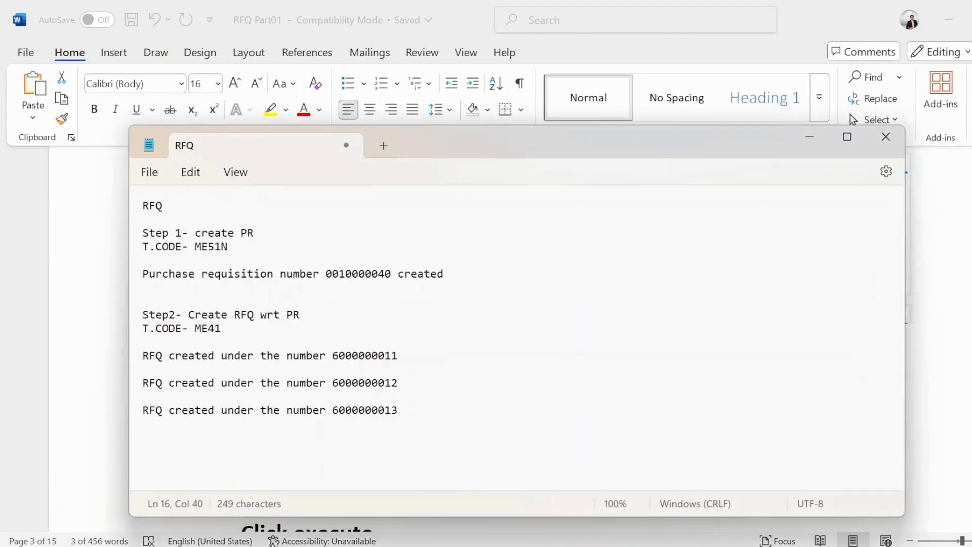
left_click(184, 453)
left_click(403, 417)
key("Return")
key("Return")
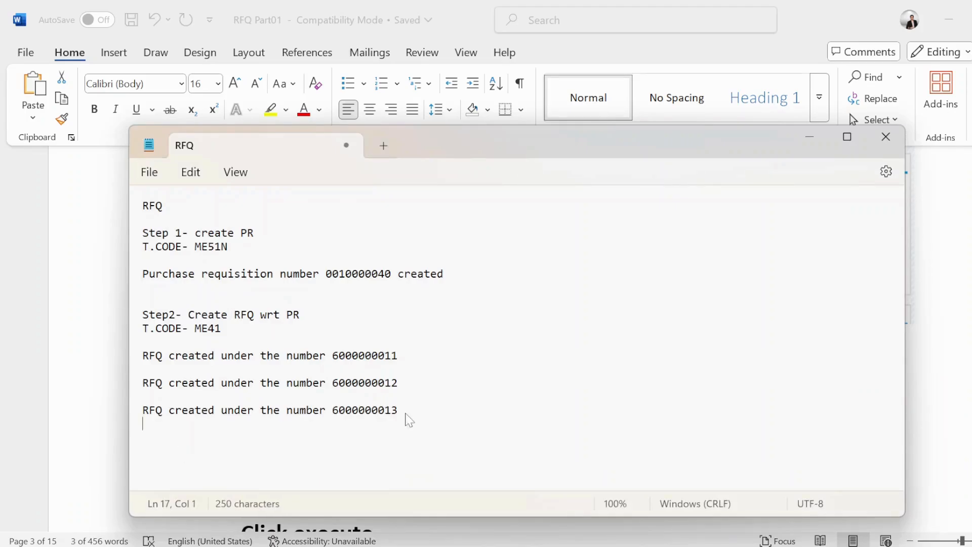
Step: Add the line "Step 3- Maintain Quotation" to the notes
type("ST")
key("BackSpace")
key("Caps_Lock")
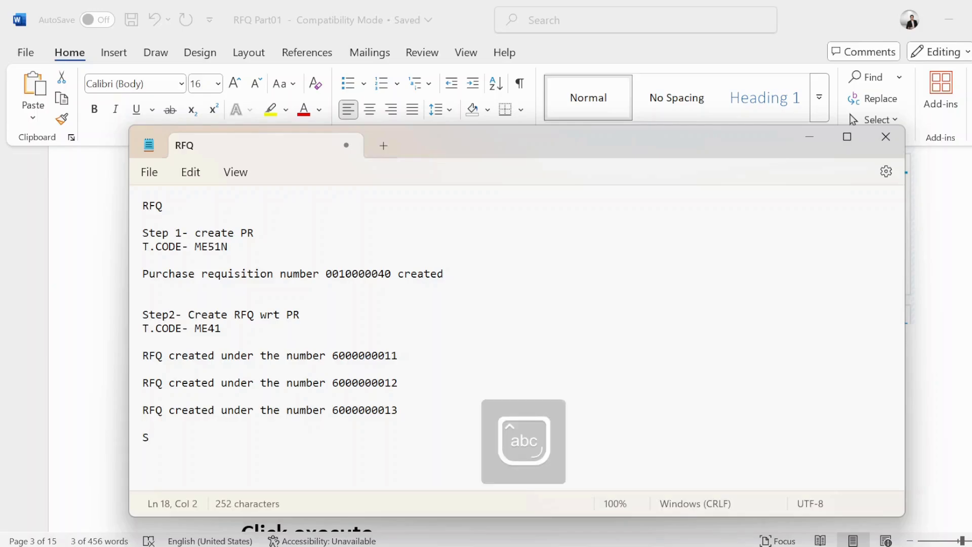
type("tep 3-")
key("Caps_Lock")
type("M")
key("Caps_Lock")
type("aintian")
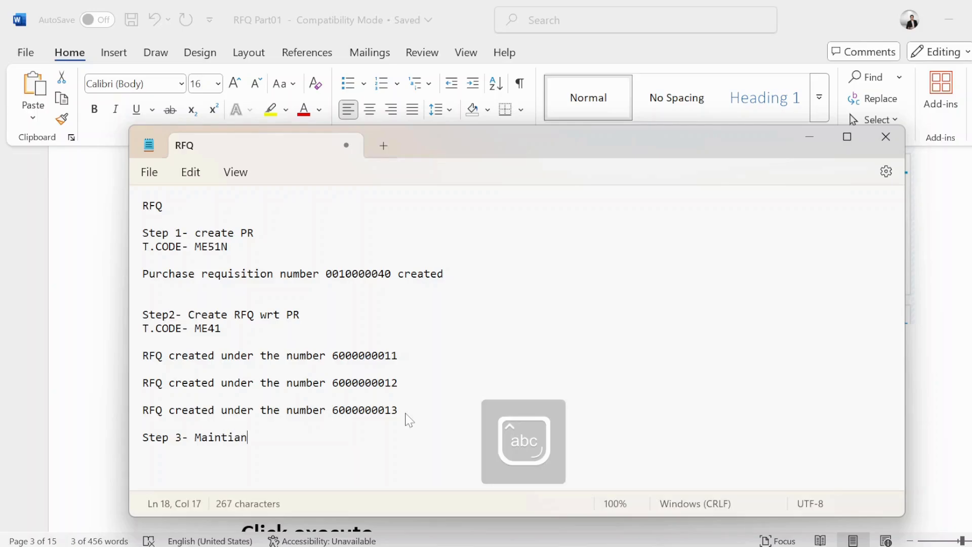
key("BackSpace")
key("BackSpace")
key("BackSpace")
key("BackSpace")
key("BackSpace")
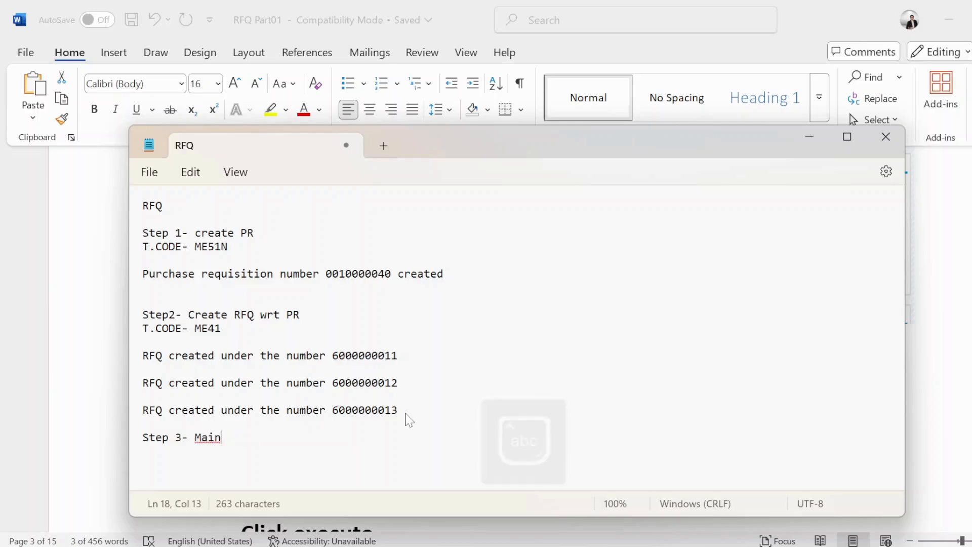
type("tain ")
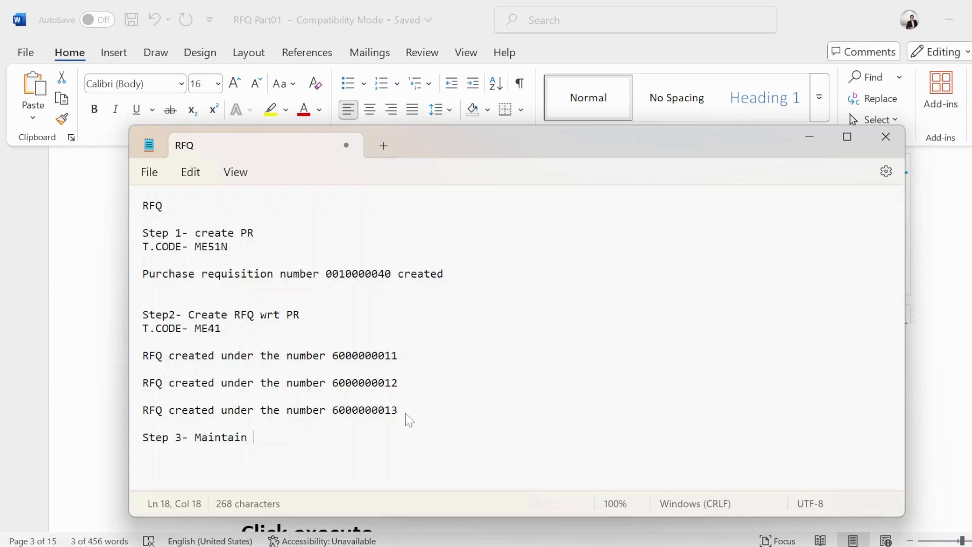
type("q")
key("BackSpace")
type("Qo")
key("BackSpace")
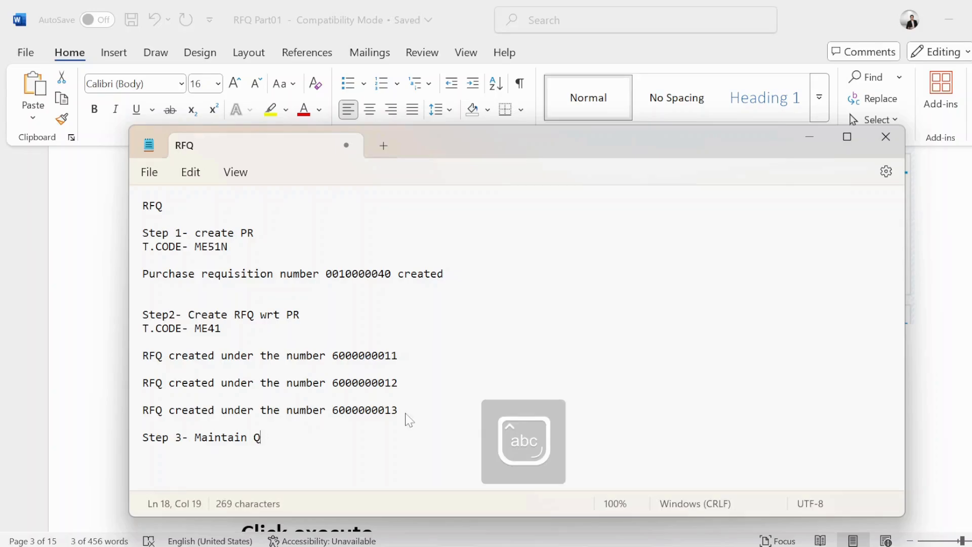
type("uota")
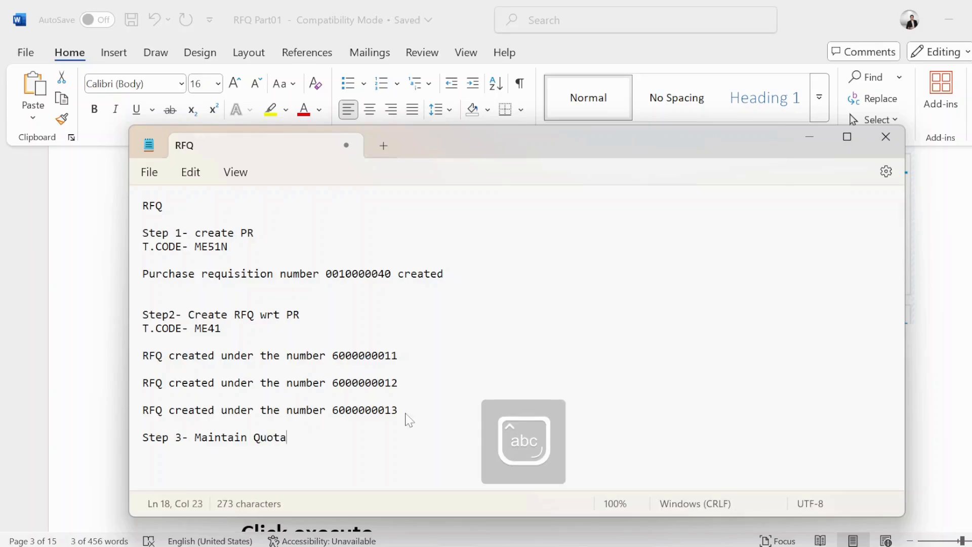
type("tion")
key("BackSpace")
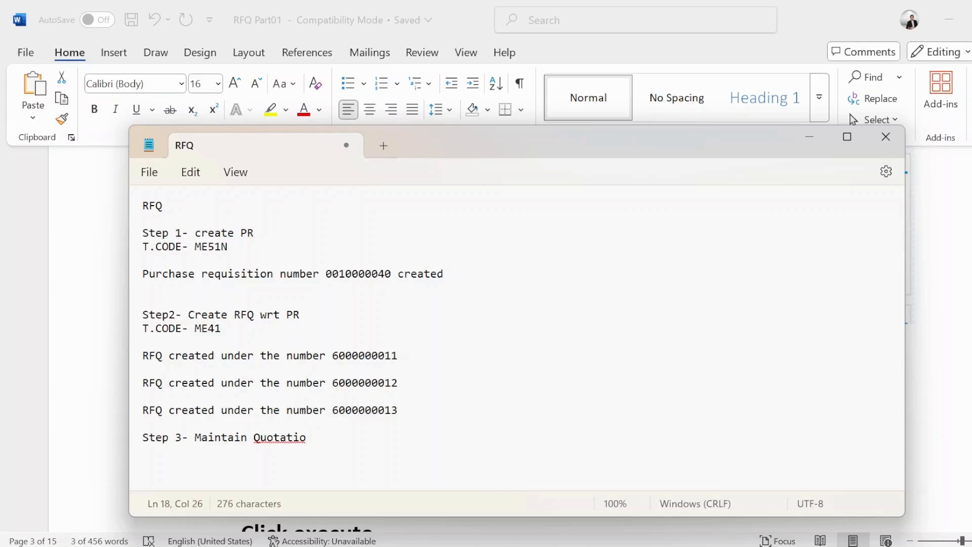
type("n")
key("Return")
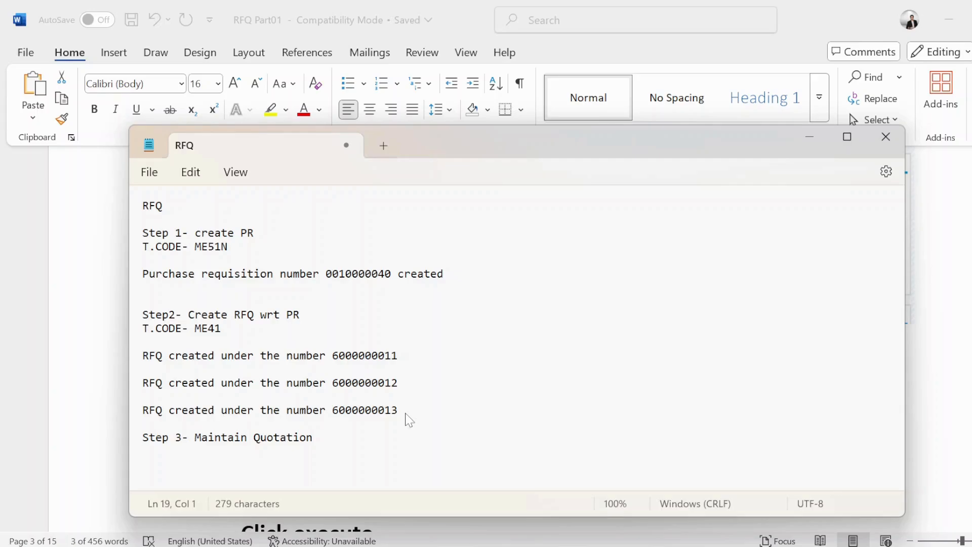
Step: Add the transaction code line "T.CODE - ME47" under the Step 3 heading and leave a blank line after it
key("Caps_Lock")
type("T.C")
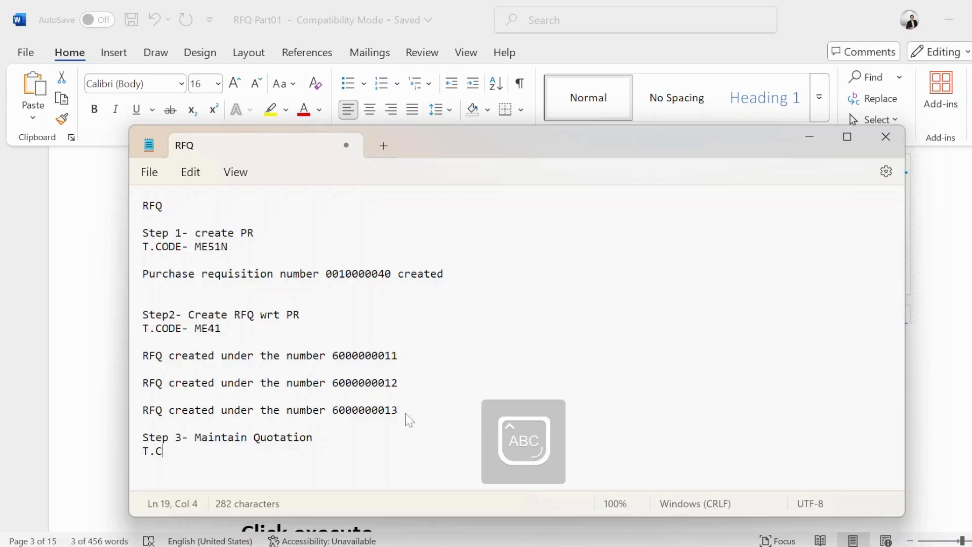
type("ODE - ")
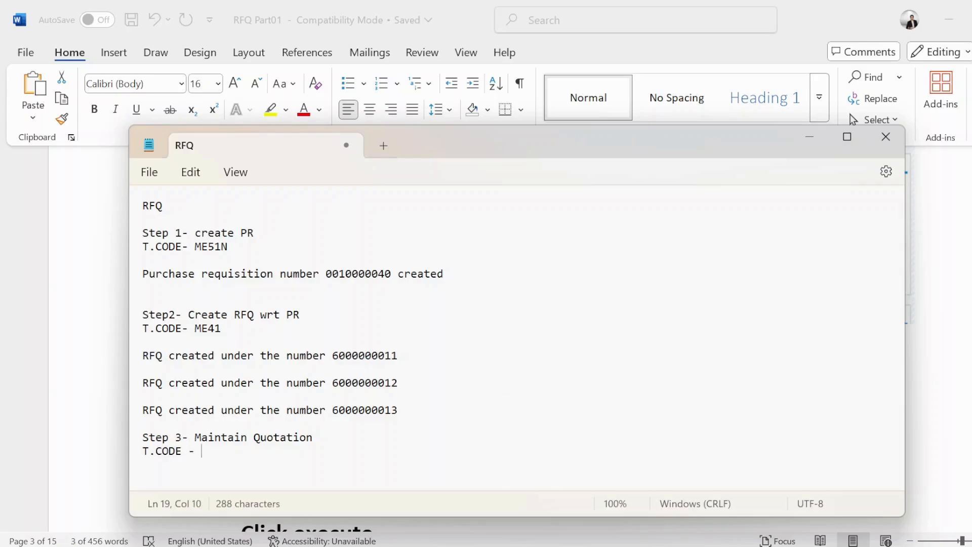
type("ME47")
key("Return")
key("Return")
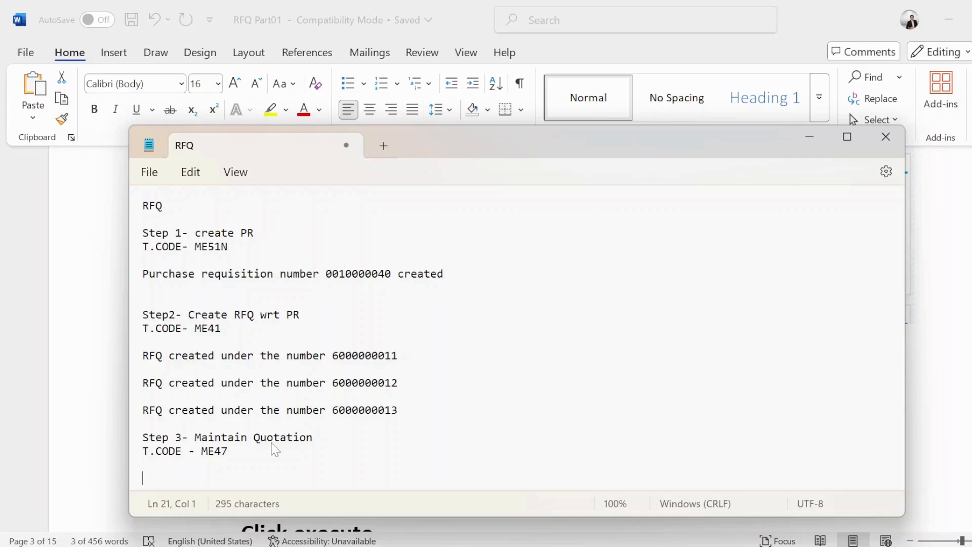
key("alt+Tab")
key("alt+Tab")
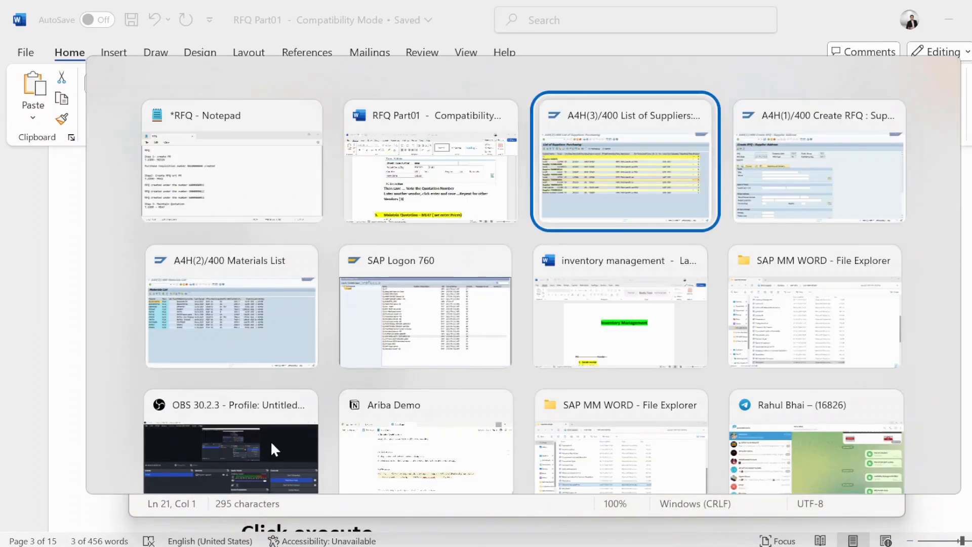
key("alt+Tab")
left_click(271, 440)
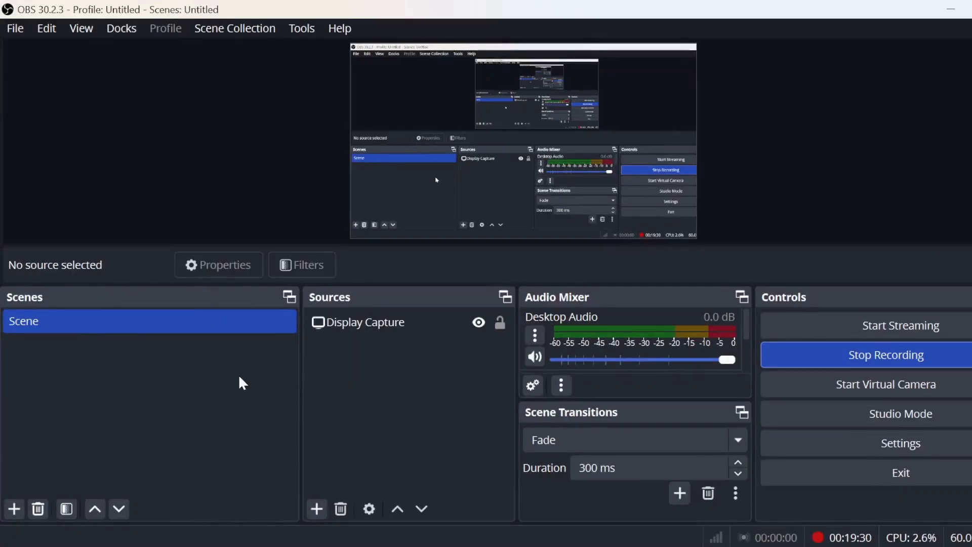
key("super+d")
Step: Switch to the SAP session showing the Materials List and start transaction ME47 with /NME47
key("alt+Tab")
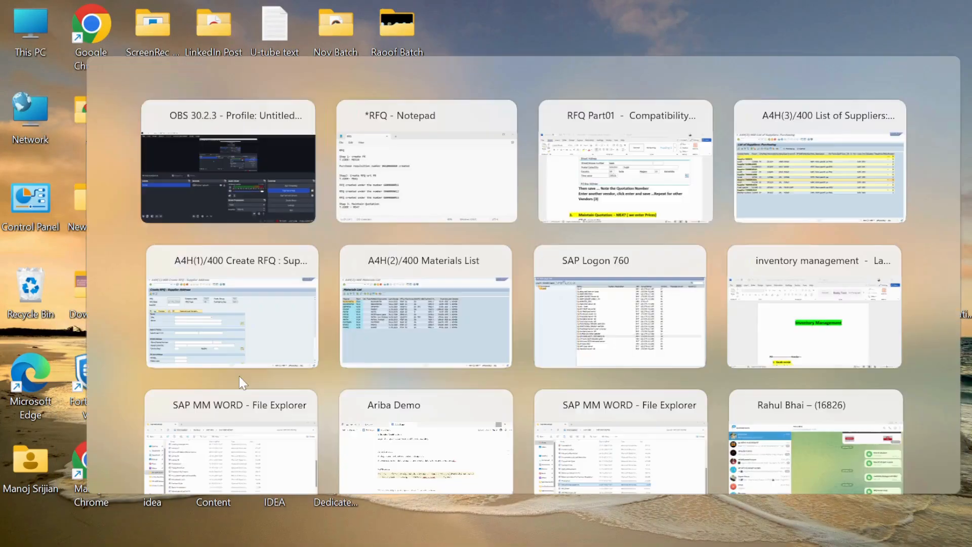
key("alt+Tab")
key("Down")
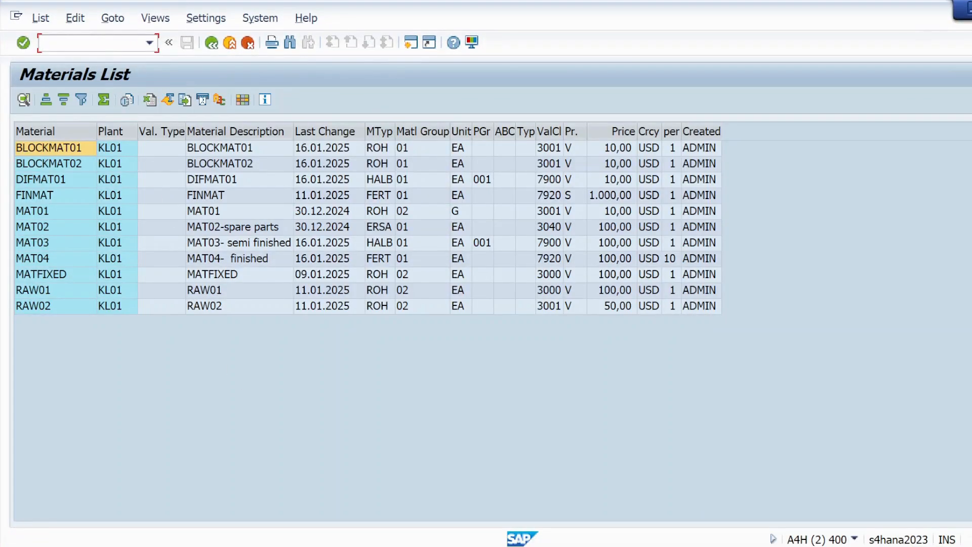
type("/NME47")
key("Return")
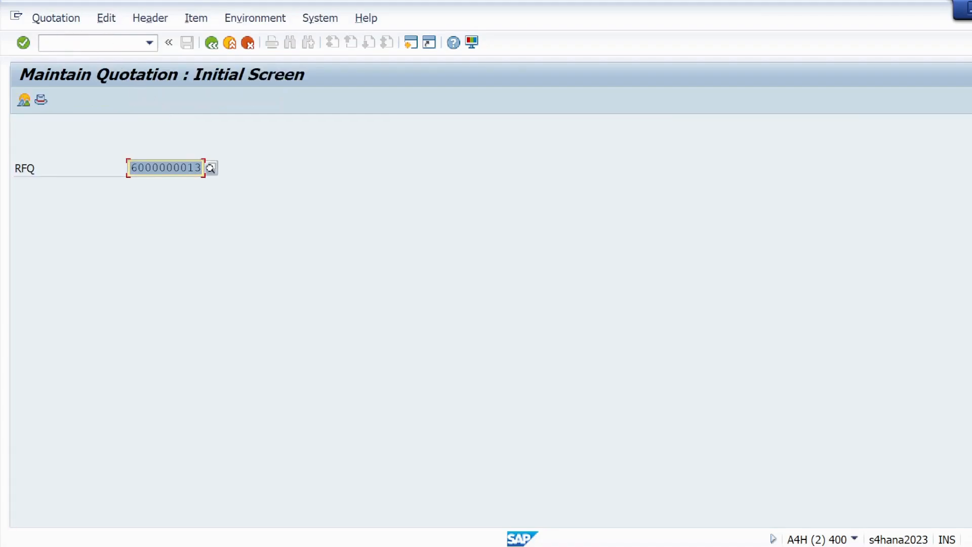
Step: Clear the prefilled RFQ number on the Maintain Quotation initial screen and place the cursor in the command field
left_click(194, 168)
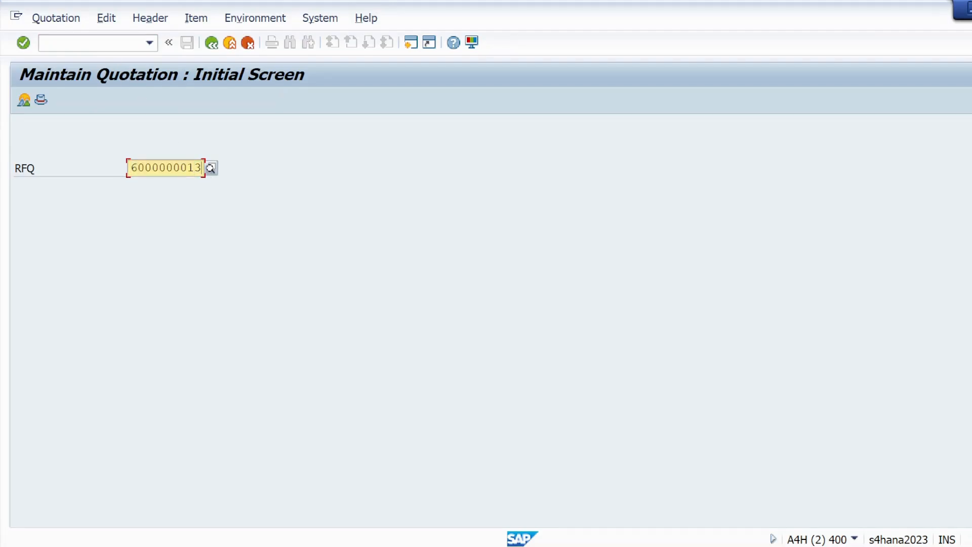
key("BackSpace")
key("BackSpace")
key("BackSpace")
key("BackSpace")
key("BackSpace")
key("BackSpace")
key("BackSpace")
key("BackSpace")
key("BackSpace")
key("BackSpace")
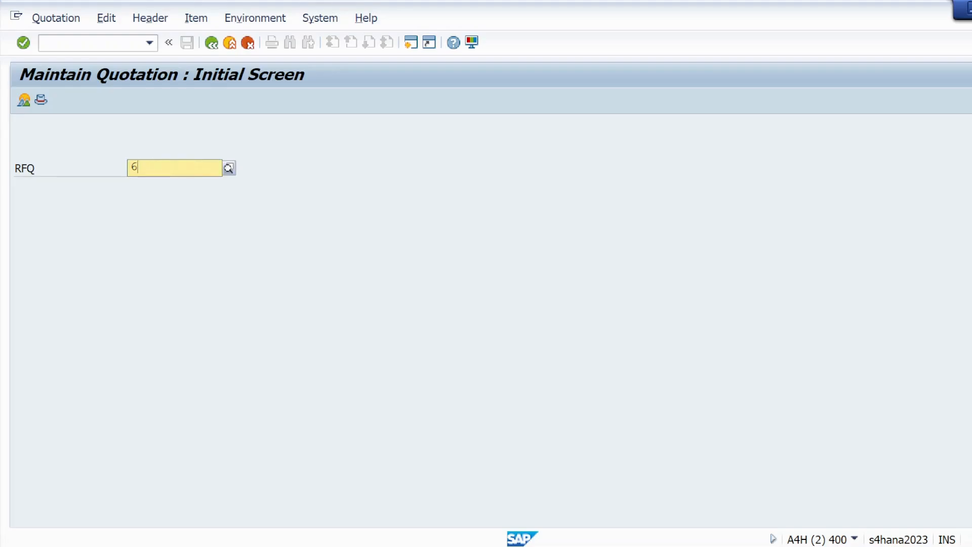
left_click(103, 43)
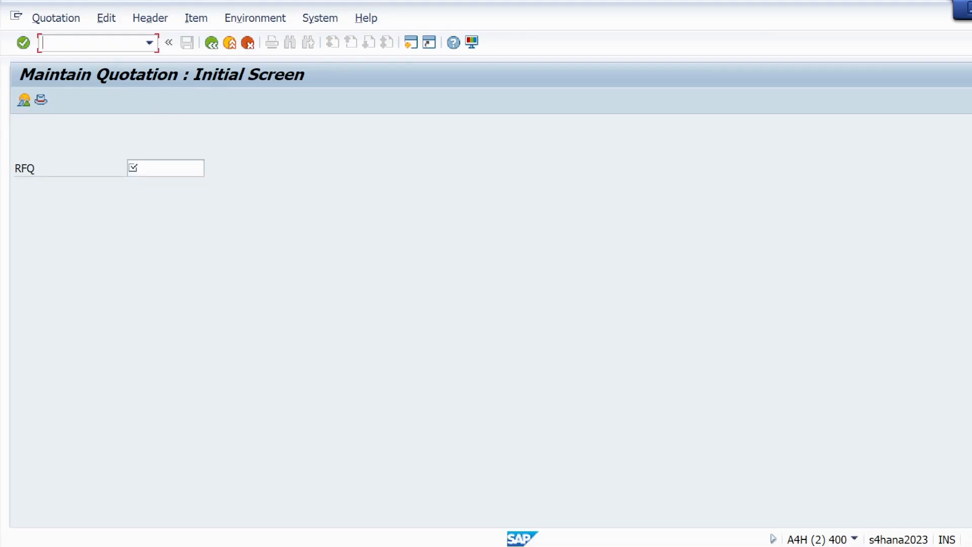
type("/NME47")
key("Return")
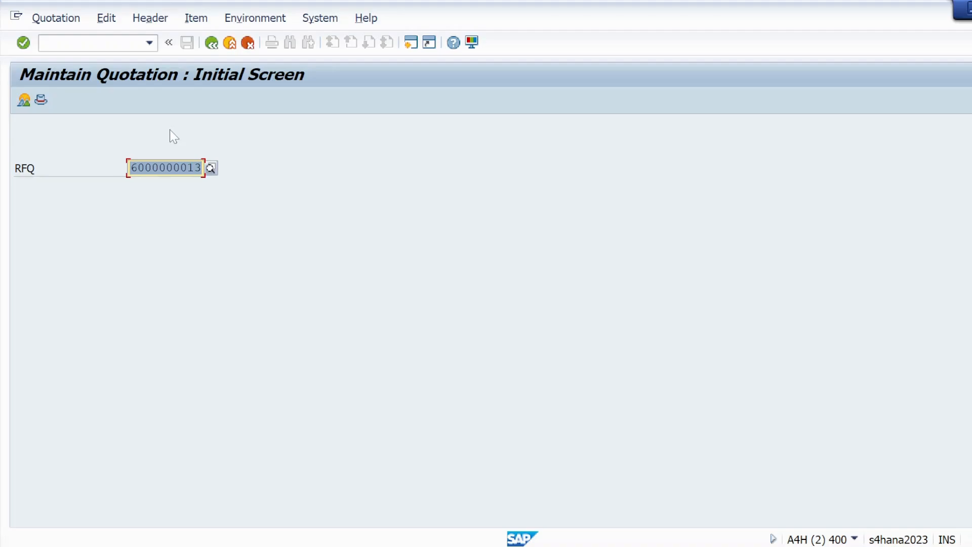
key("alt+Tab")
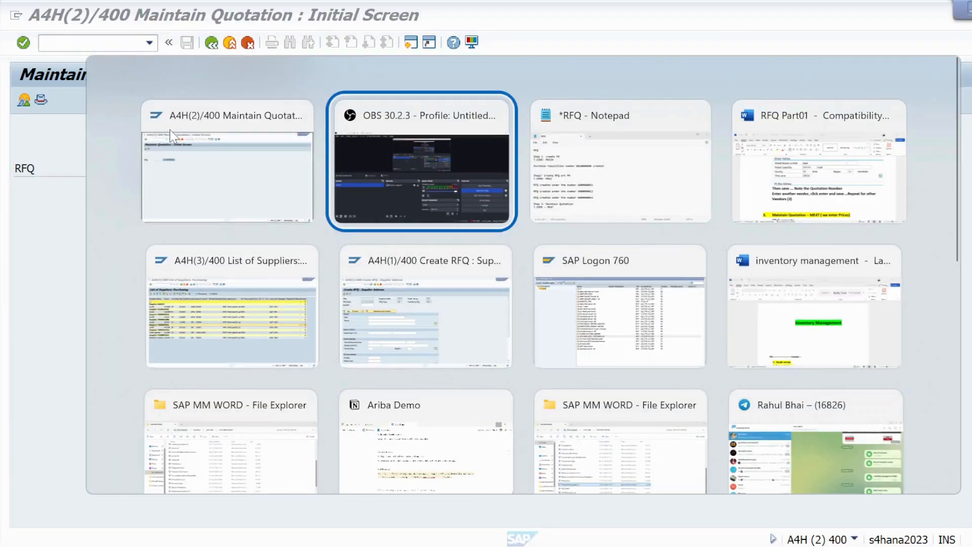
key("alt+Tab")
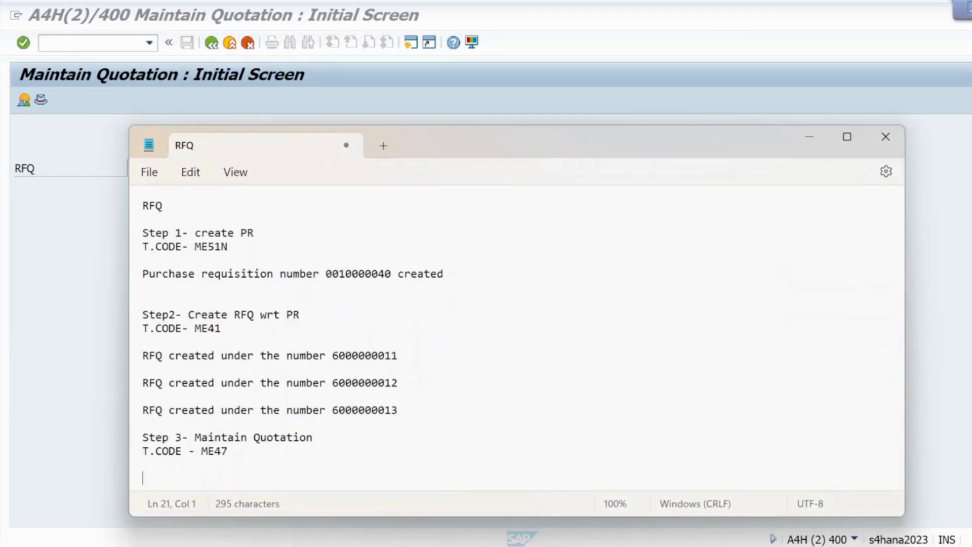
left_click(332, 357)
left_click_drag(333, 360, 401, 362)
key("ctrl+c")
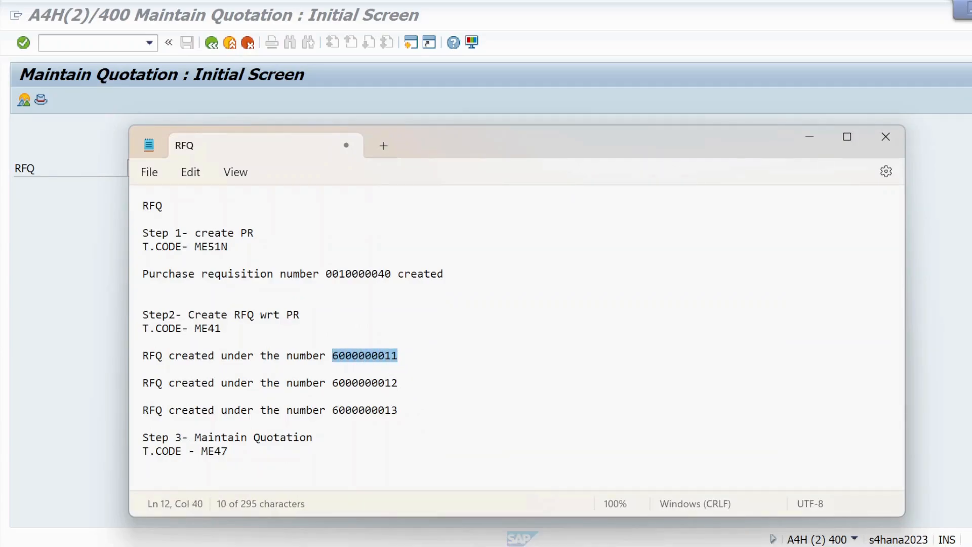
key("alt+Tab")
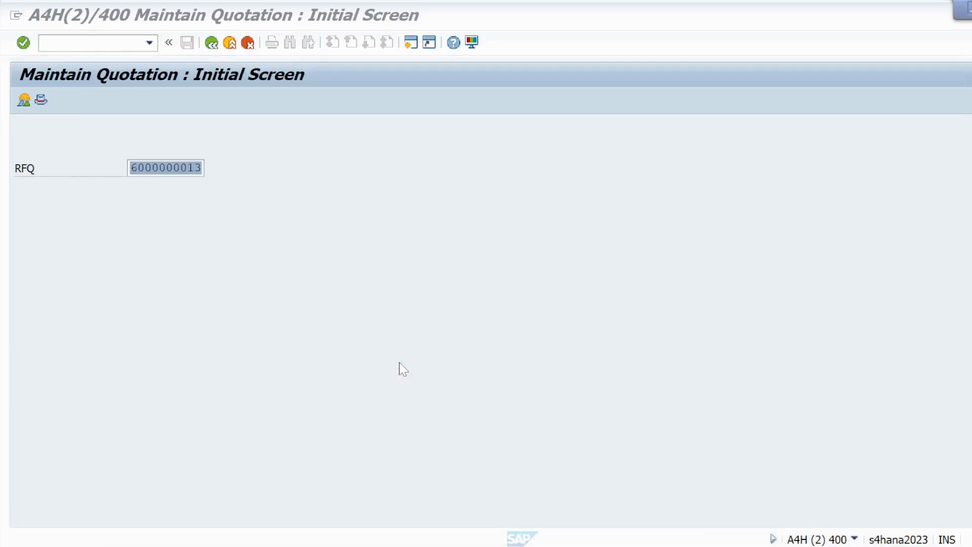
key("Delete")
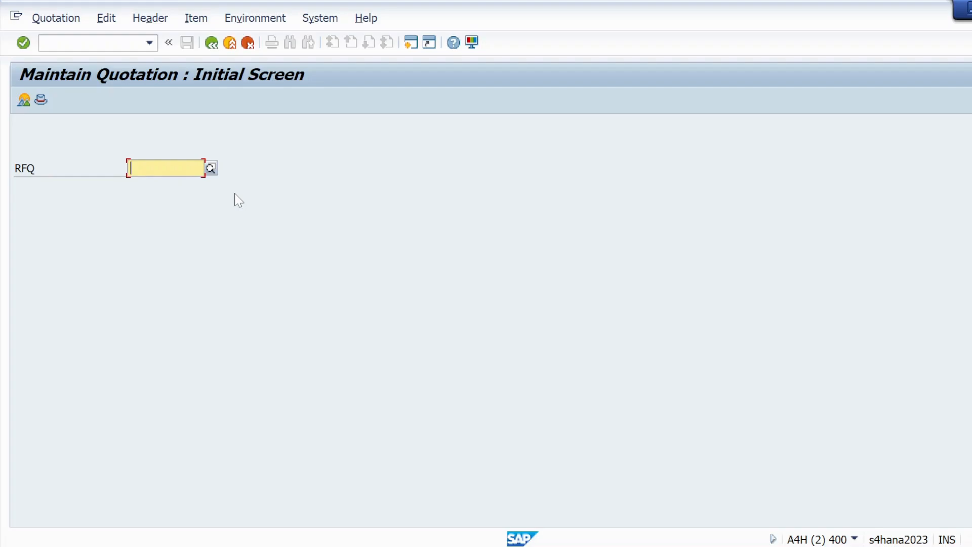
key("ctrl+v")
key("Return")
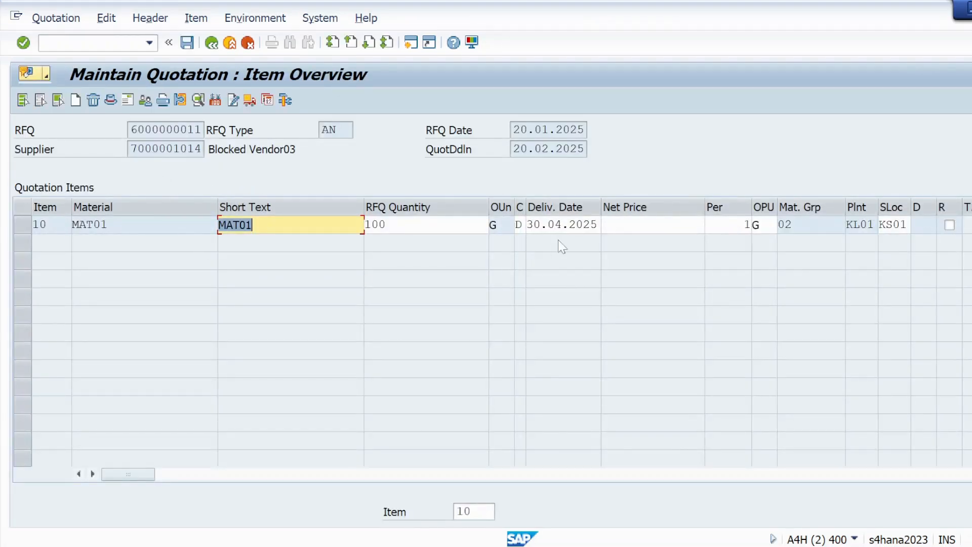
left_click(614, 224)
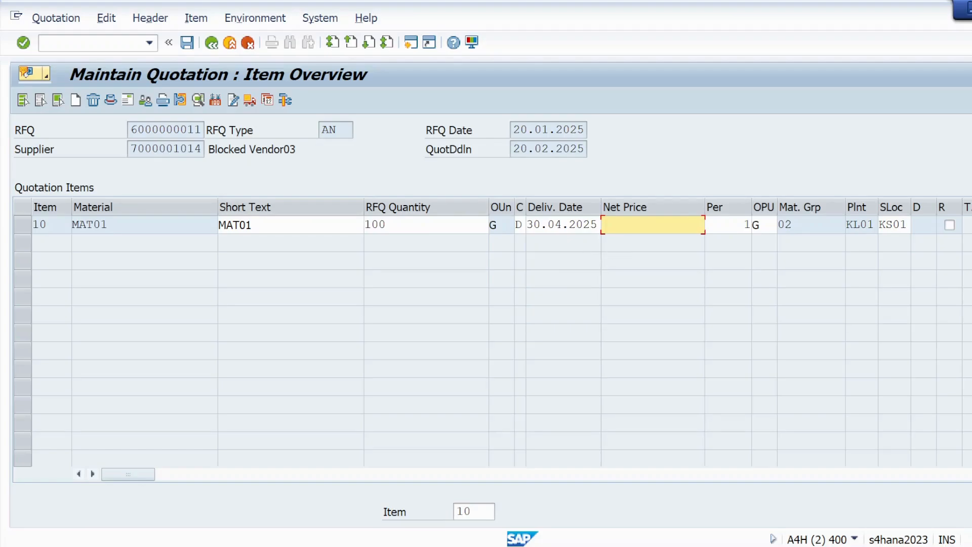
type("10")
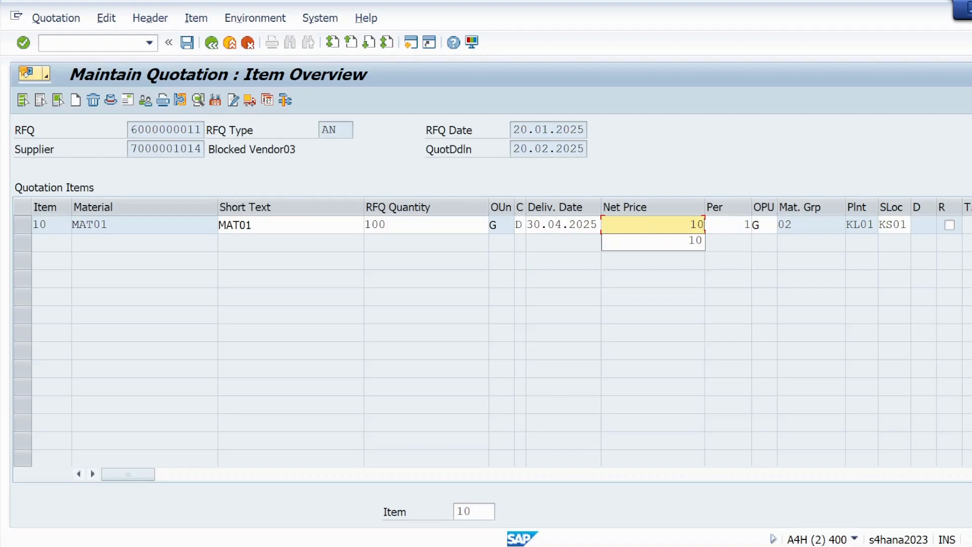
left_click(202, 149)
left_click_drag(137, 149, 201, 149)
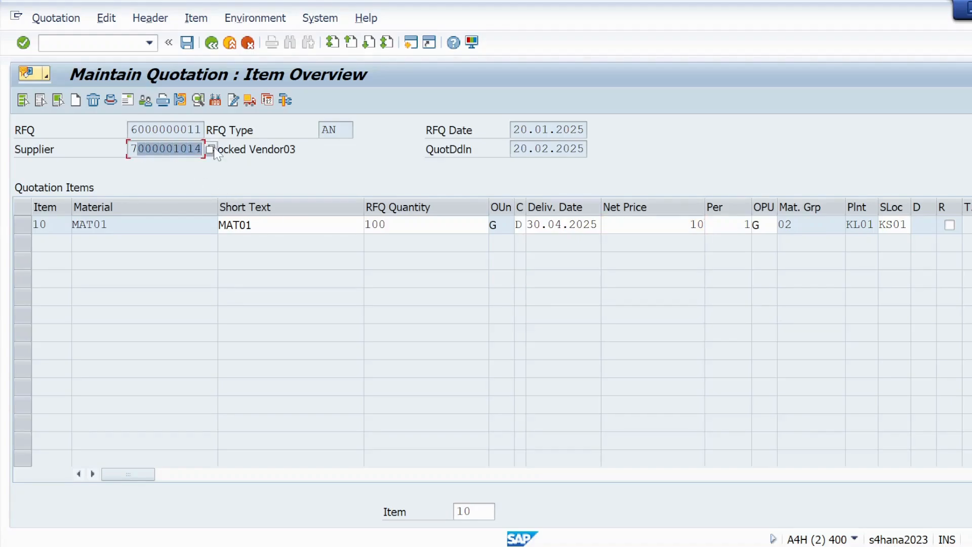
left_click_drag(109, 224, 72, 225)
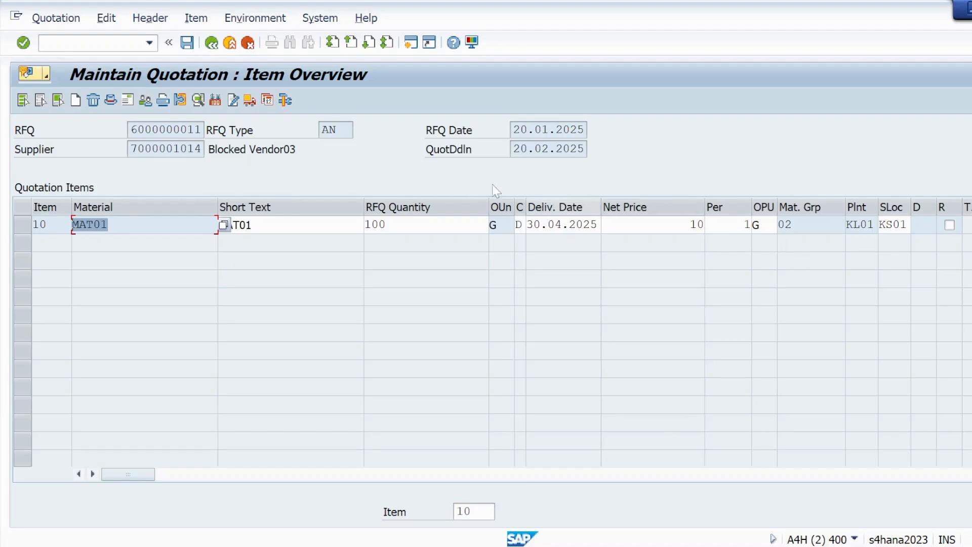
Step: Check the MAT01 item's gross price condition, return to the item overview, and save the quotation
left_click(215, 102)
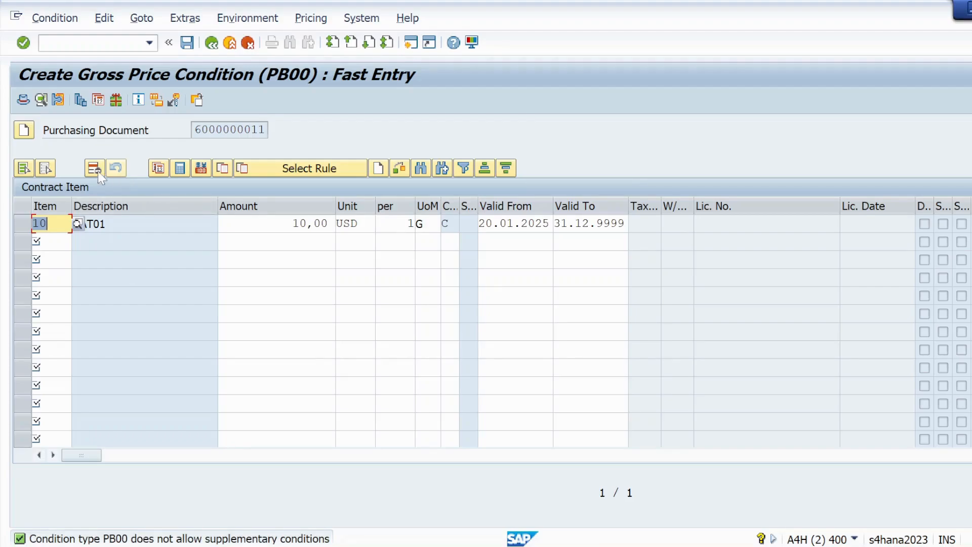
left_click(24, 134)
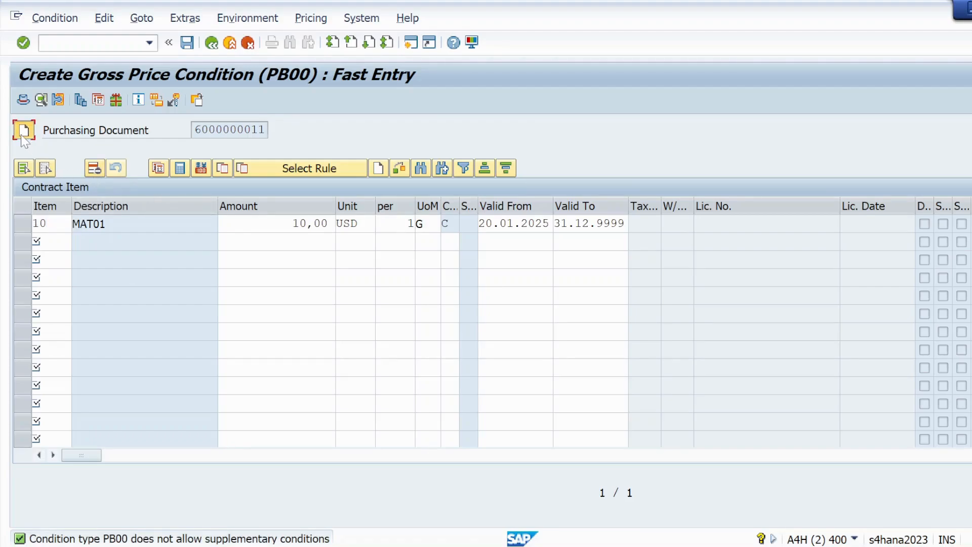
left_click(211, 44)
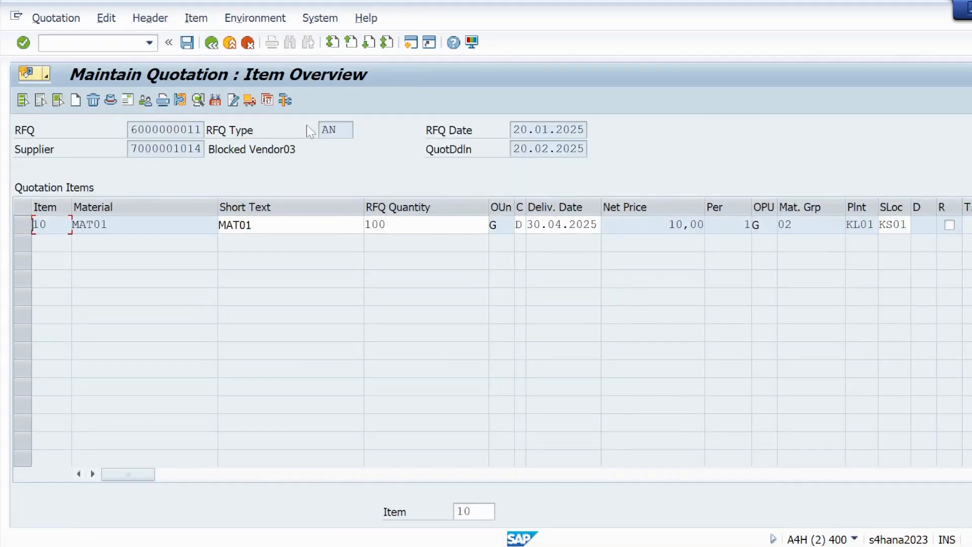
left_click(188, 45)
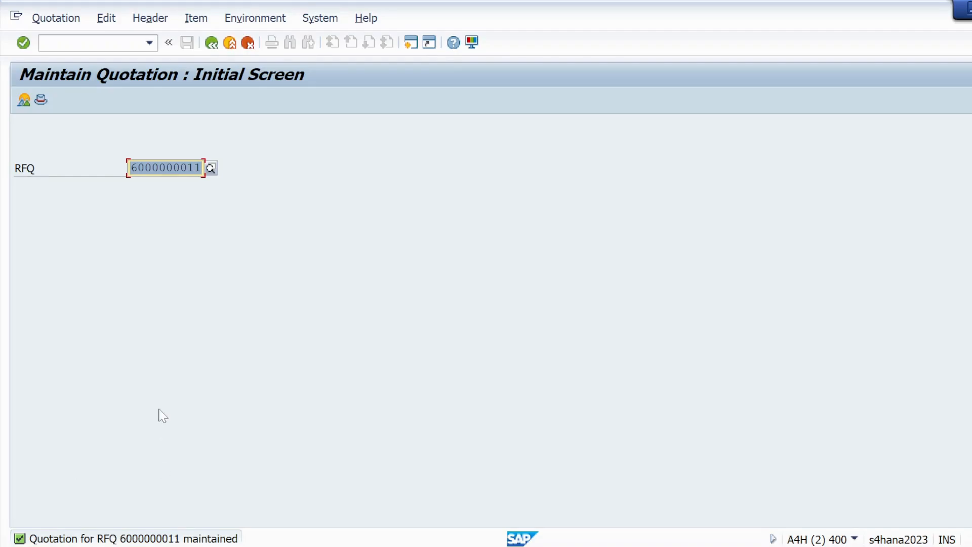
key("alt+Tab")
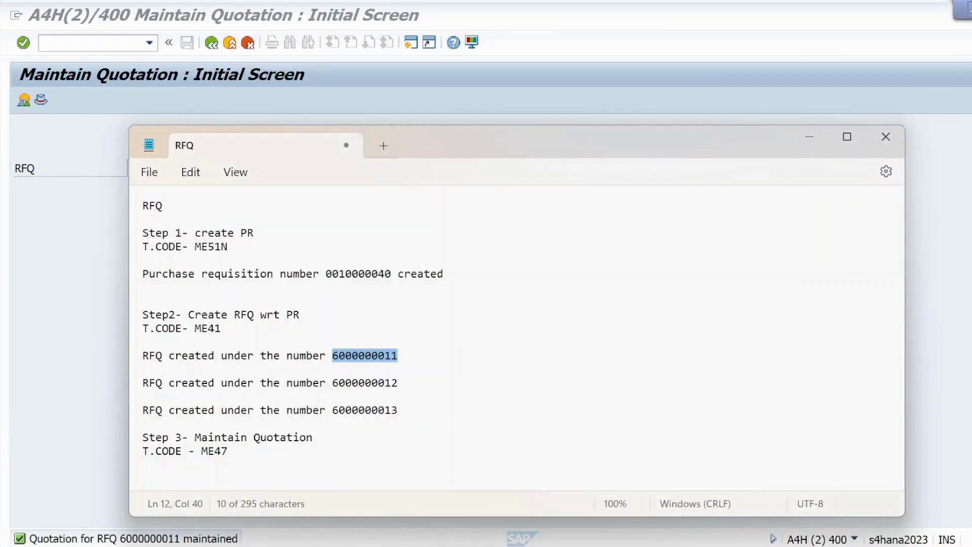
left_click_drag(398, 383, 334, 384)
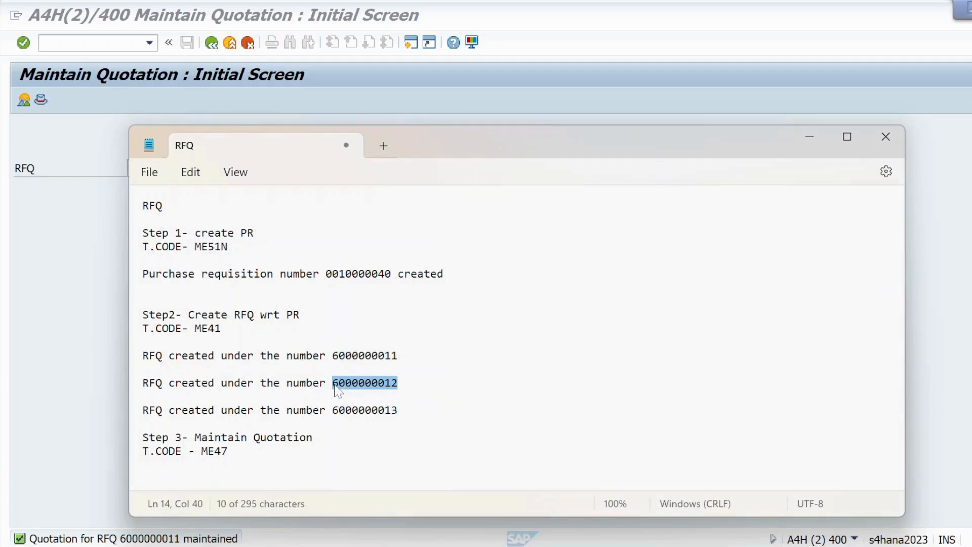
key("alt+Tab")
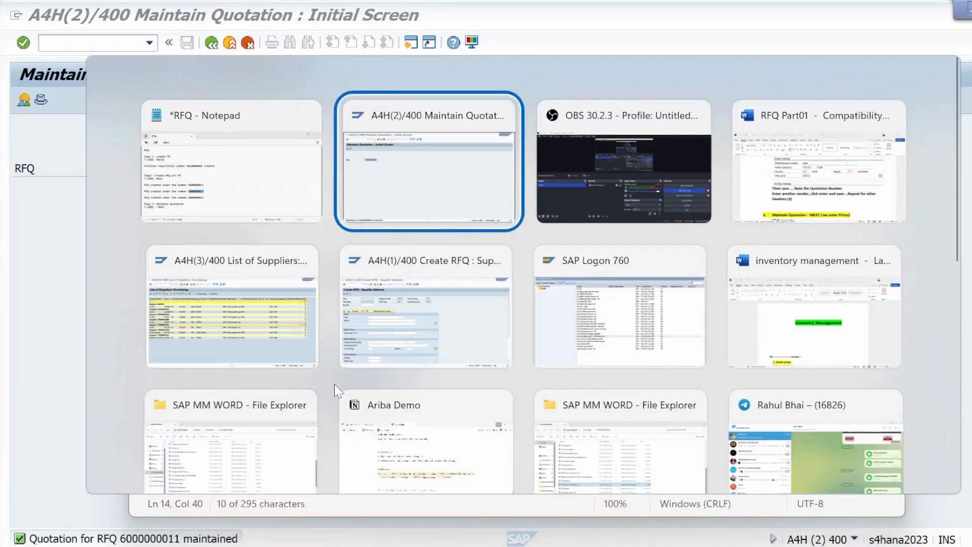
key("Delete")
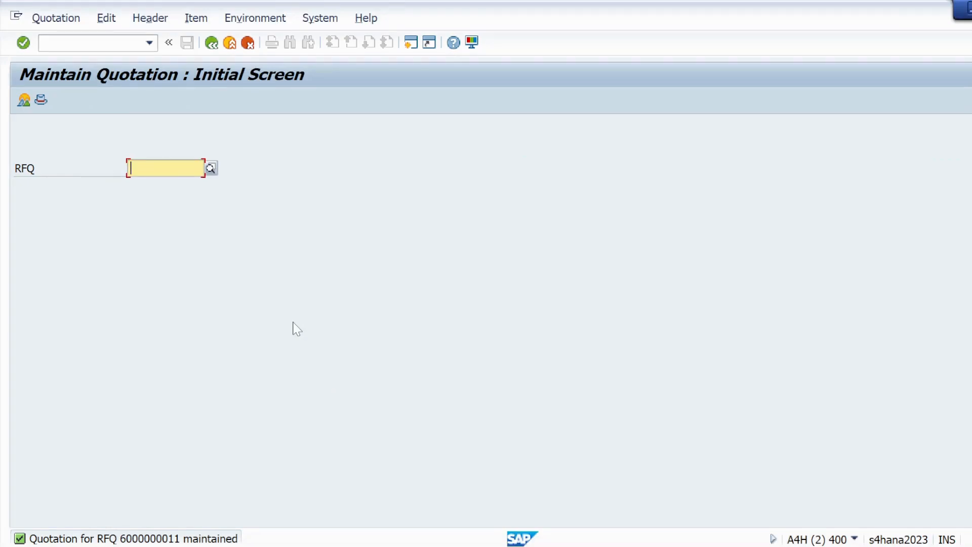
key("ctrl+v")
key("Return")
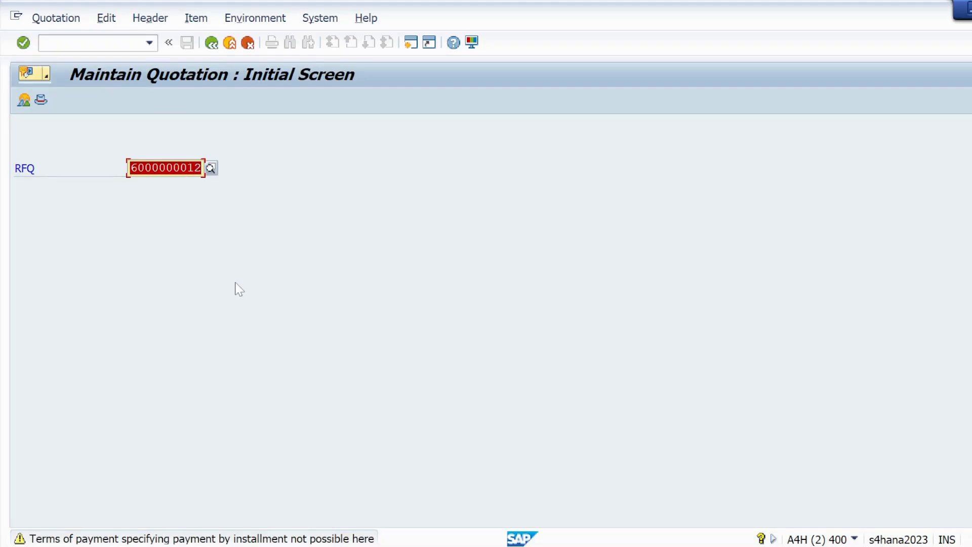
key("Return")
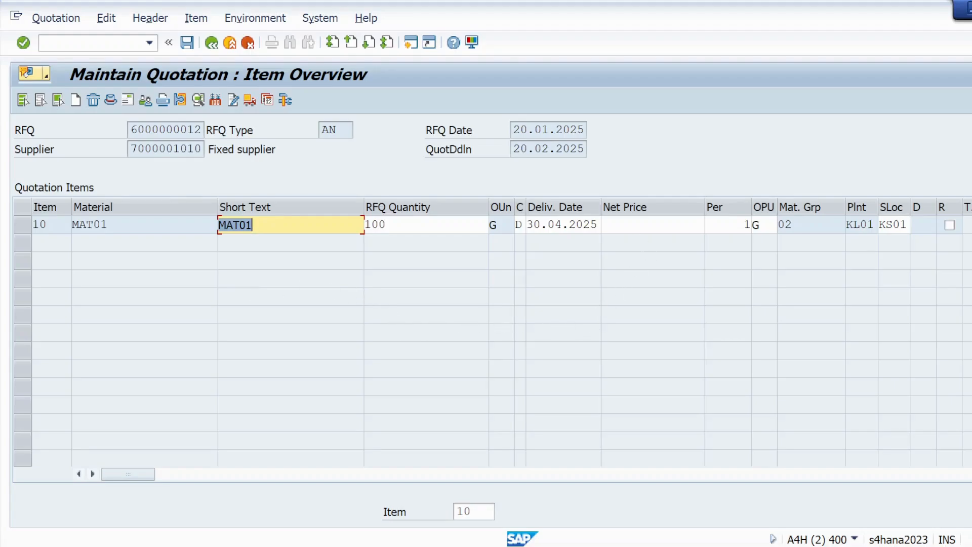
left_click(652, 225)
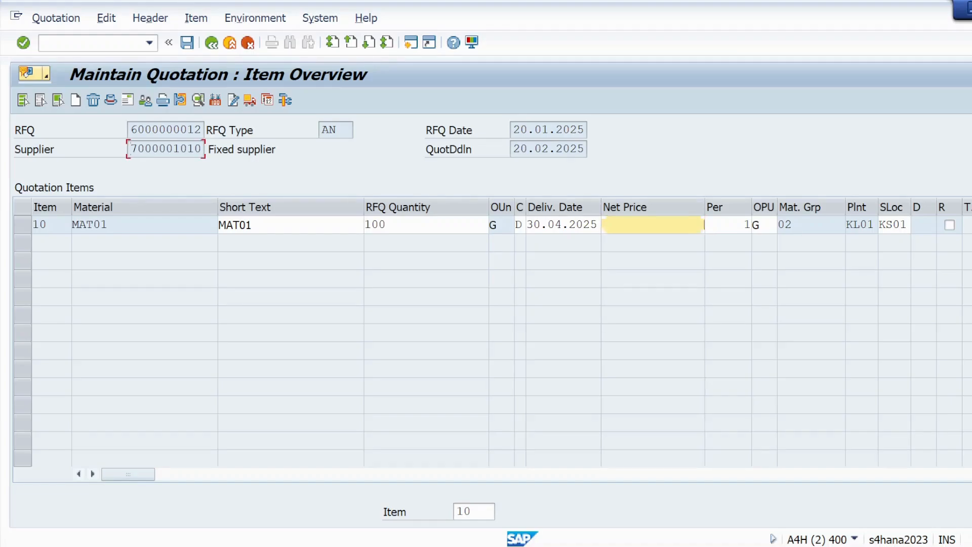
left_click_drag(129, 149, 202, 149)
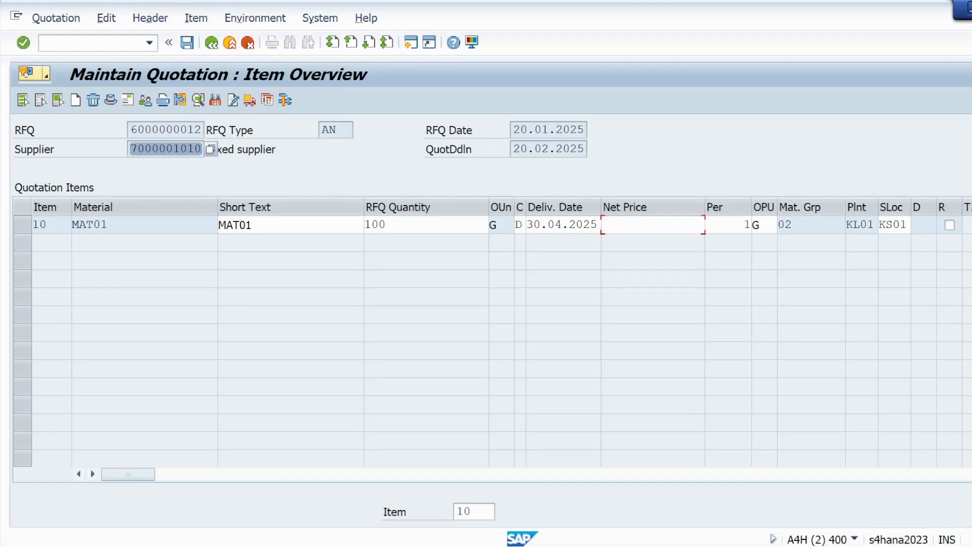
left_click(604, 224)
type("12")
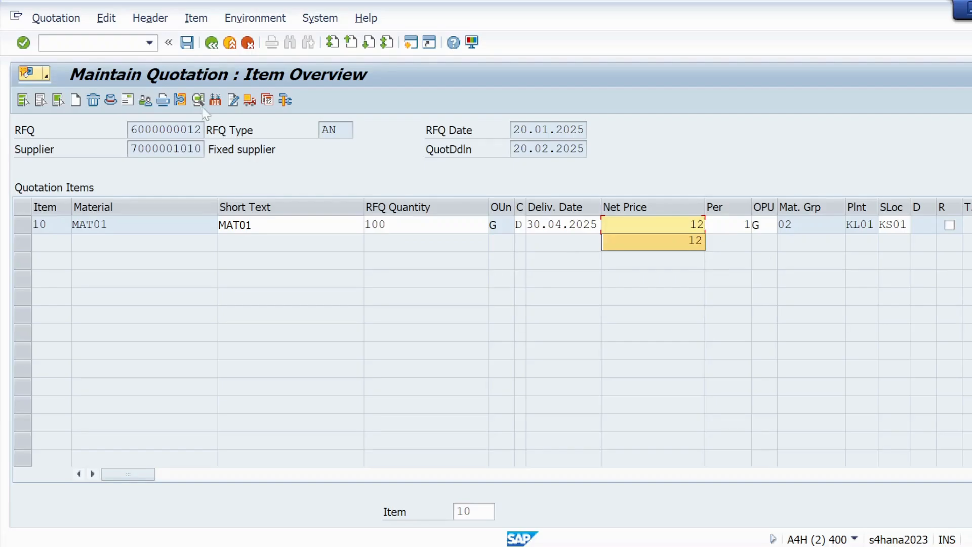
left_click(23, 43)
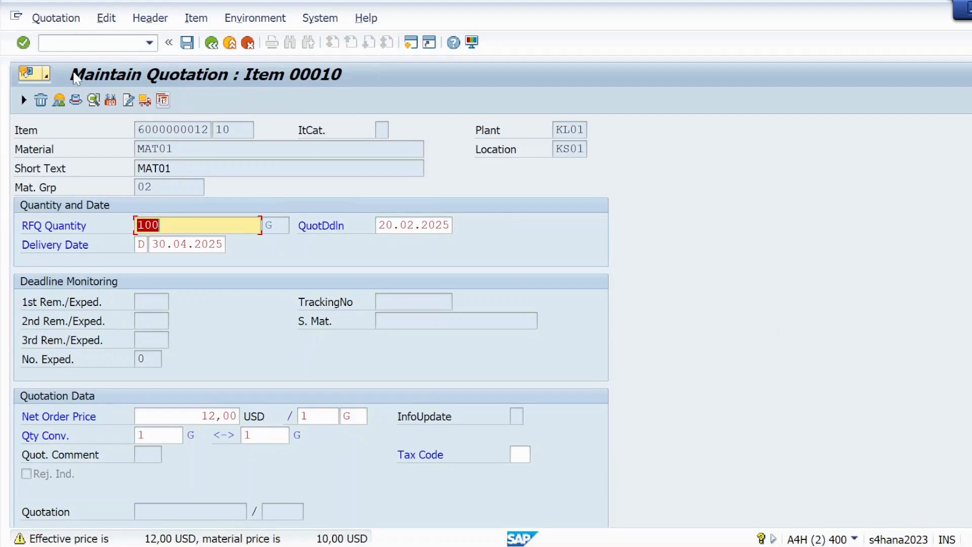
left_click(24, 42)
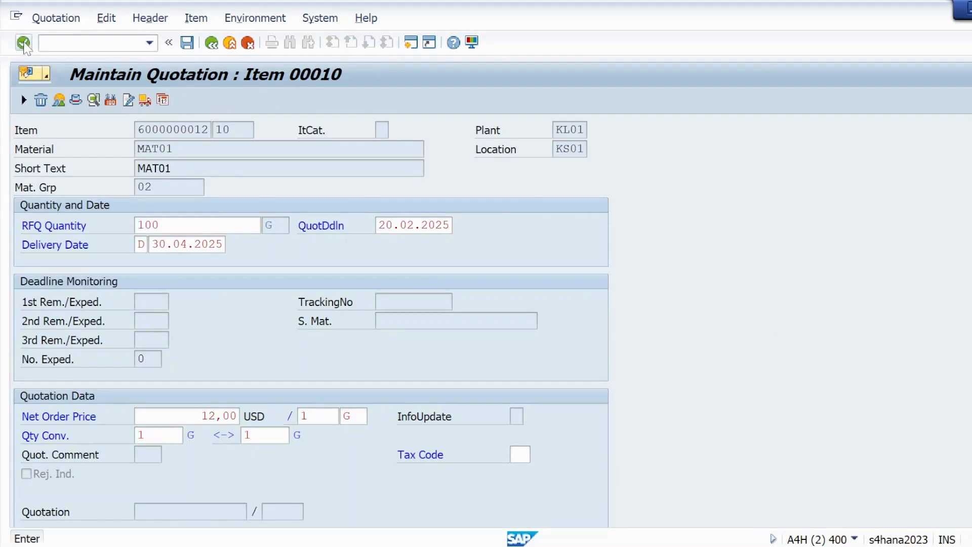
left_click(187, 43)
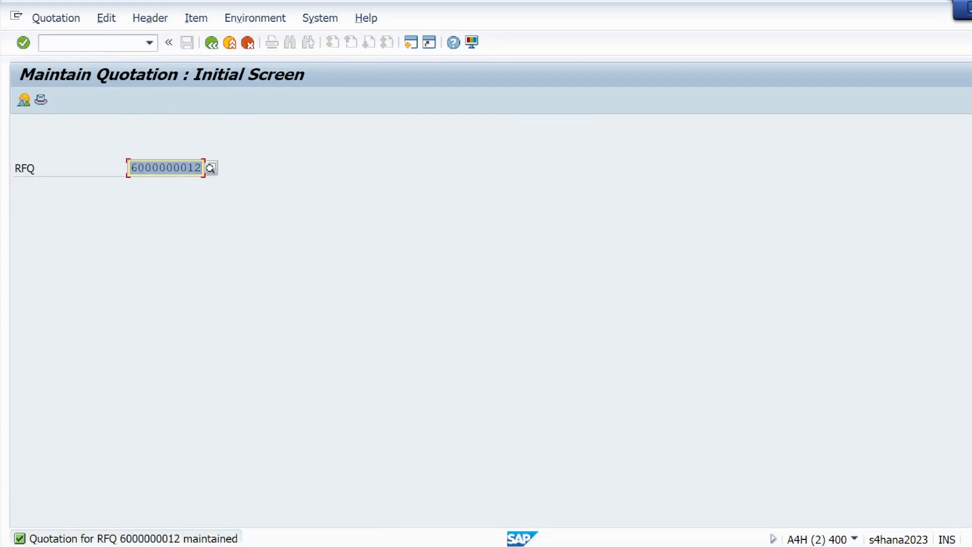
left_click(194, 168)
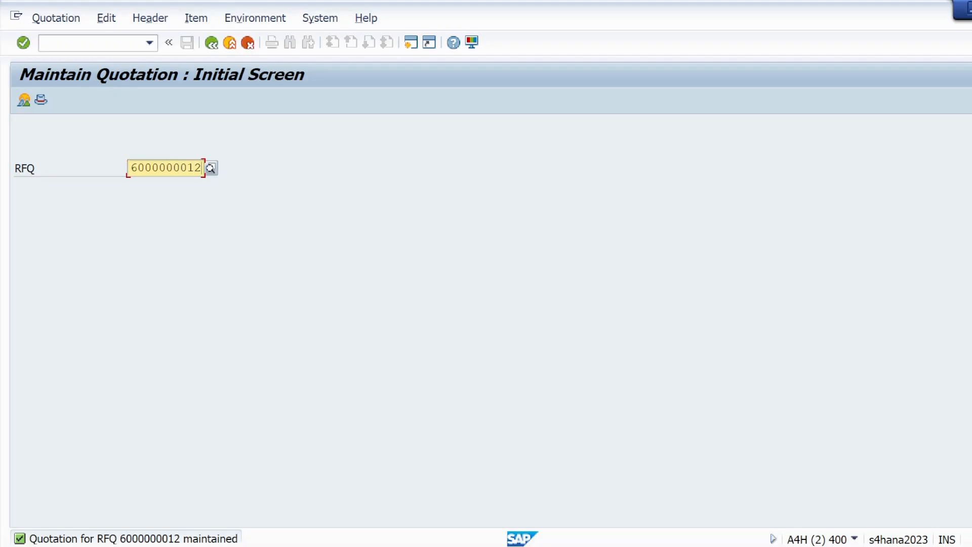
key("BackSpace")
type("3")
key("Return")
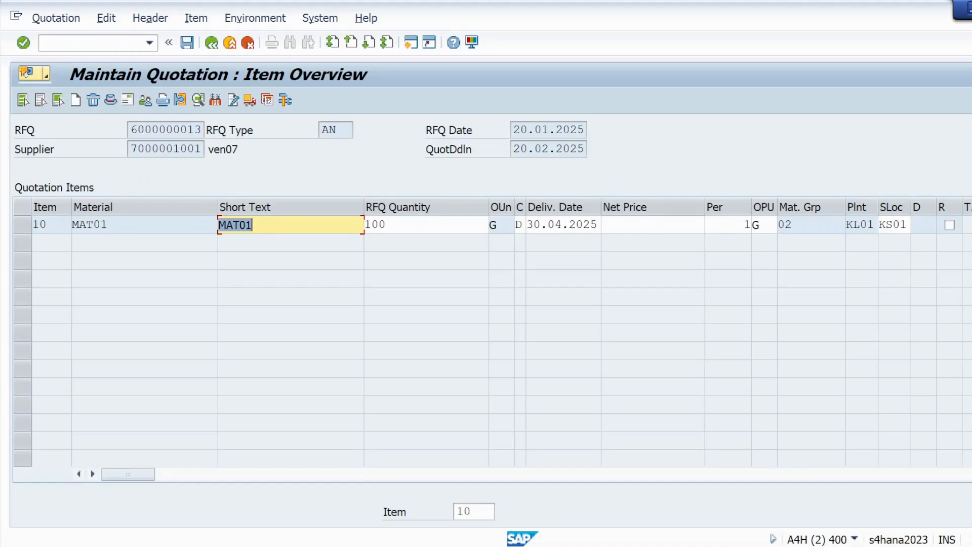
left_click(643, 223)
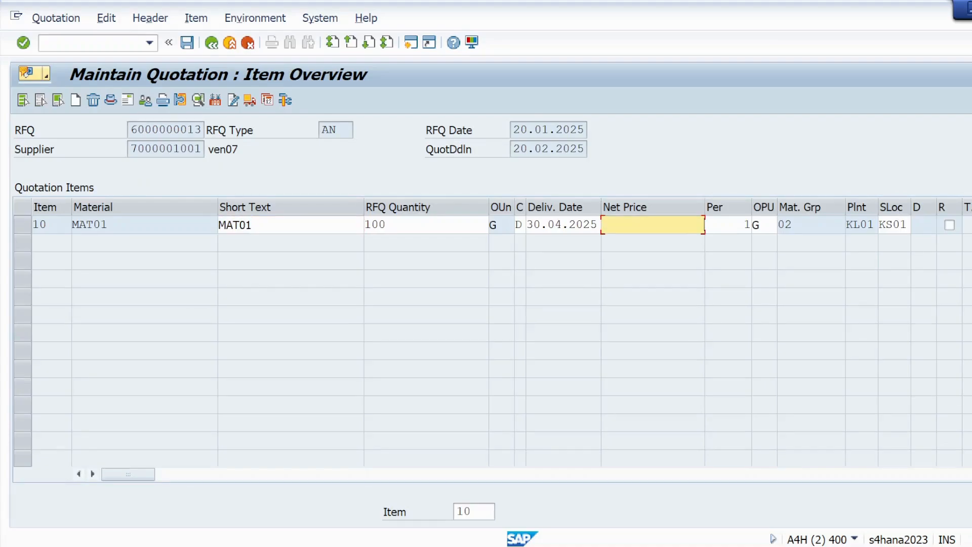
type("1")
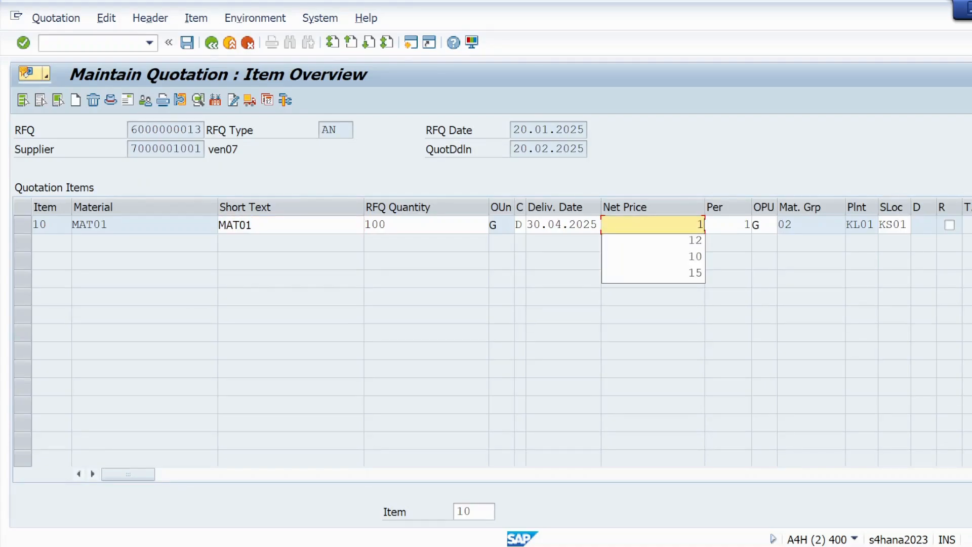
key("BackSpace")
type("20")
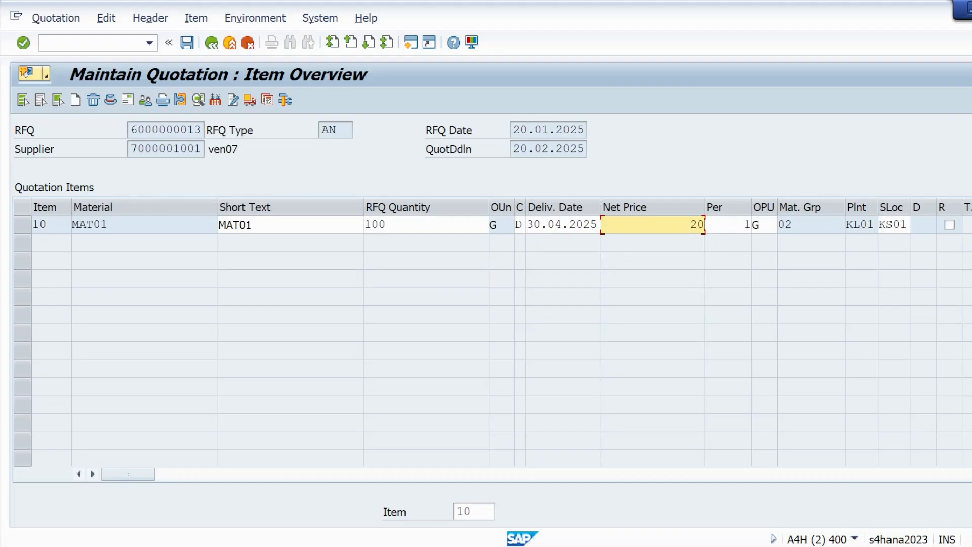
key("Return")
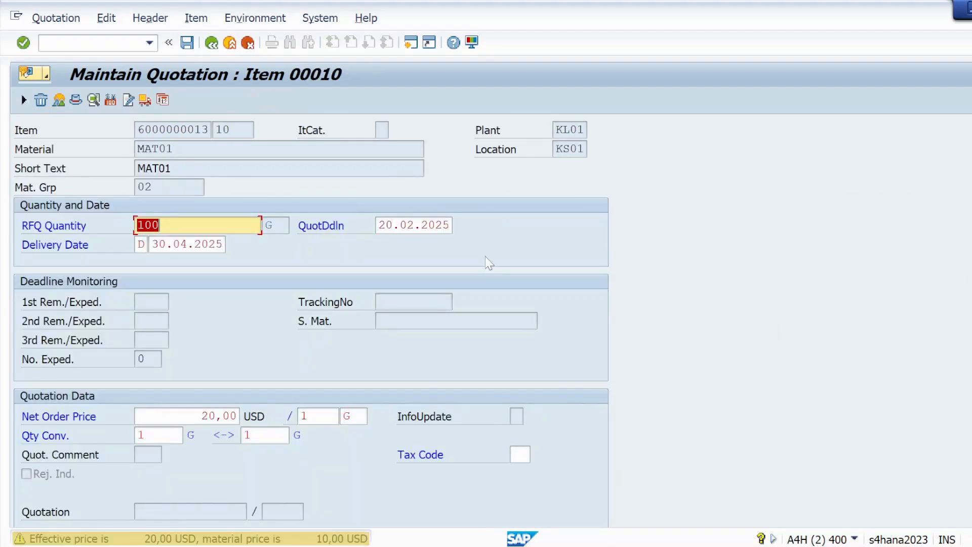
key("Return")
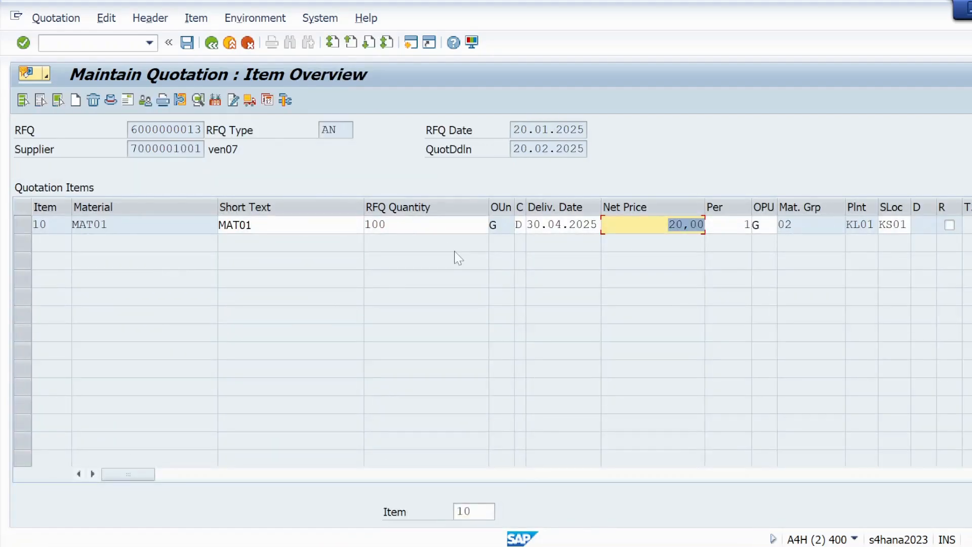
left_click(187, 43)
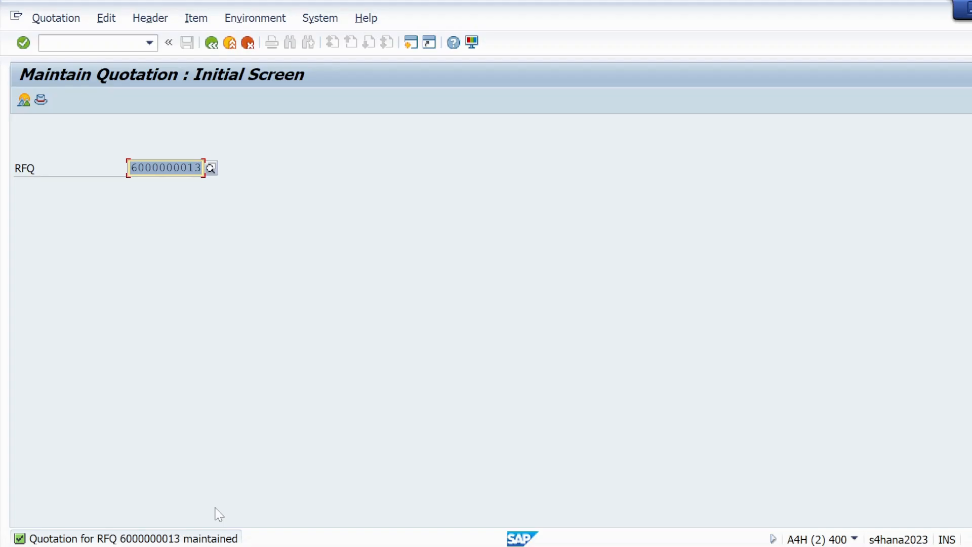
Step: Switch to the Notepad RFQ notes and add the line "Step 4- Compare Quotation" below the Step 3 entry
key("alt+Tab")
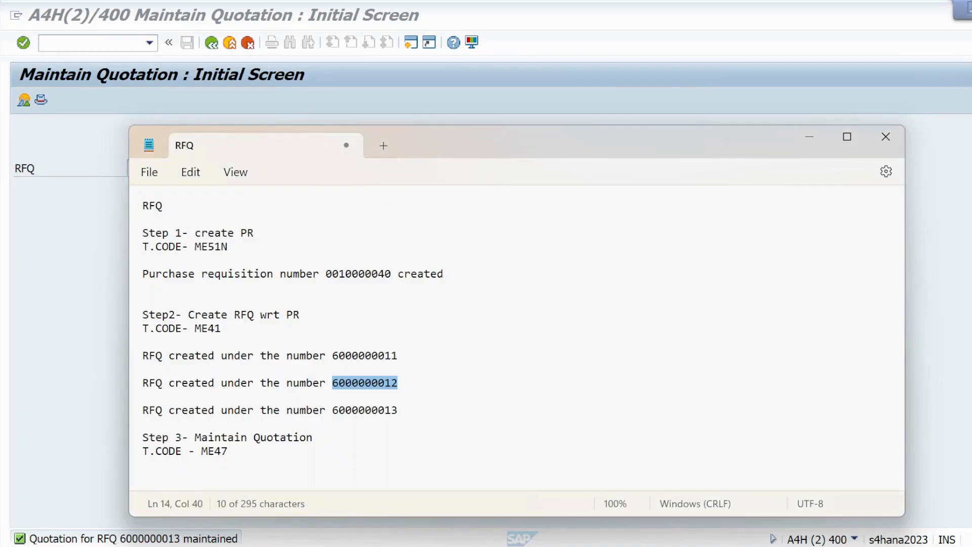
left_click(253, 476)
key("Return")
key("Return")
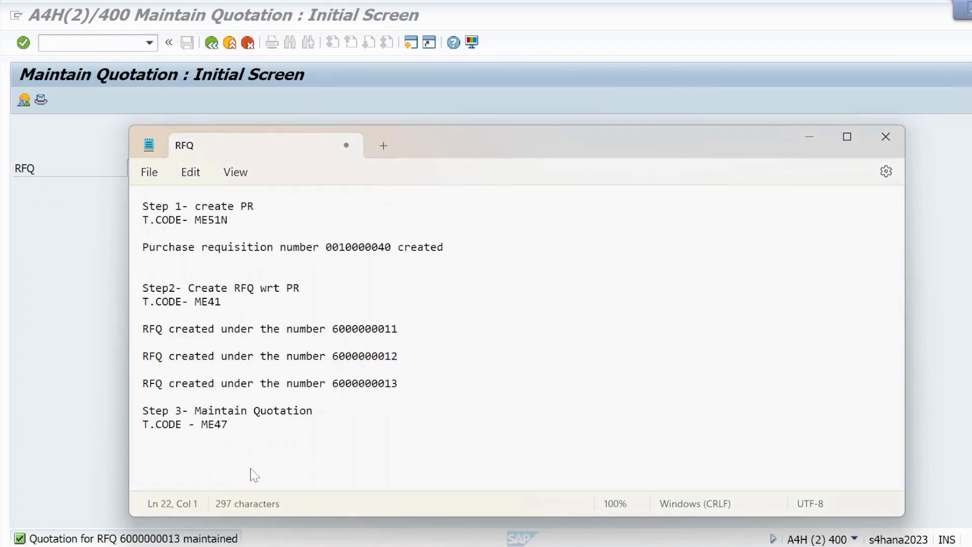
type("S")
key("Caps_Lock")
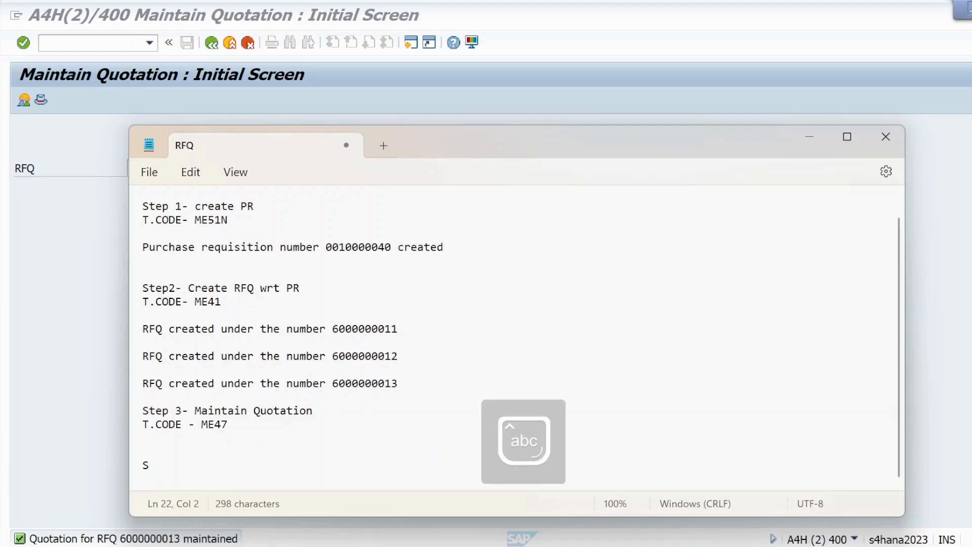
type("tep ")
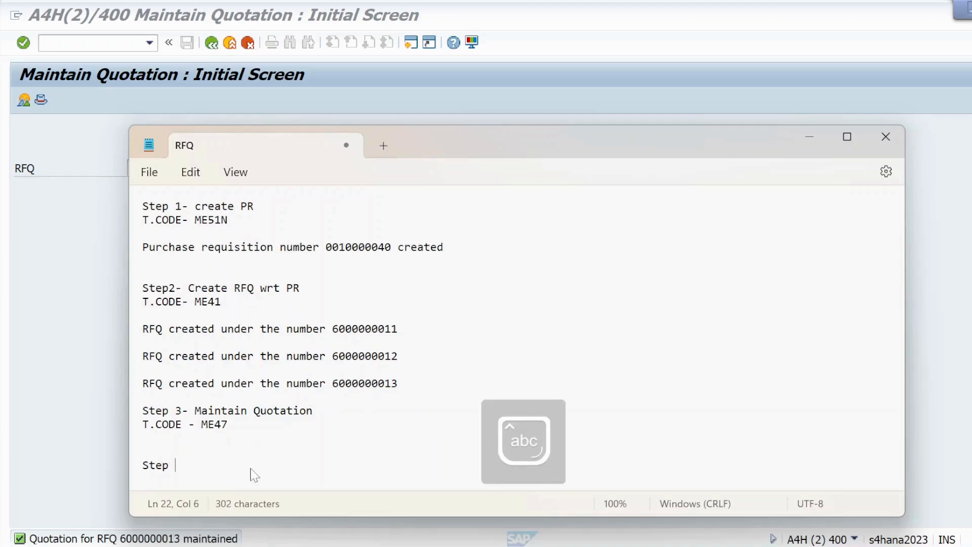
type("4-")
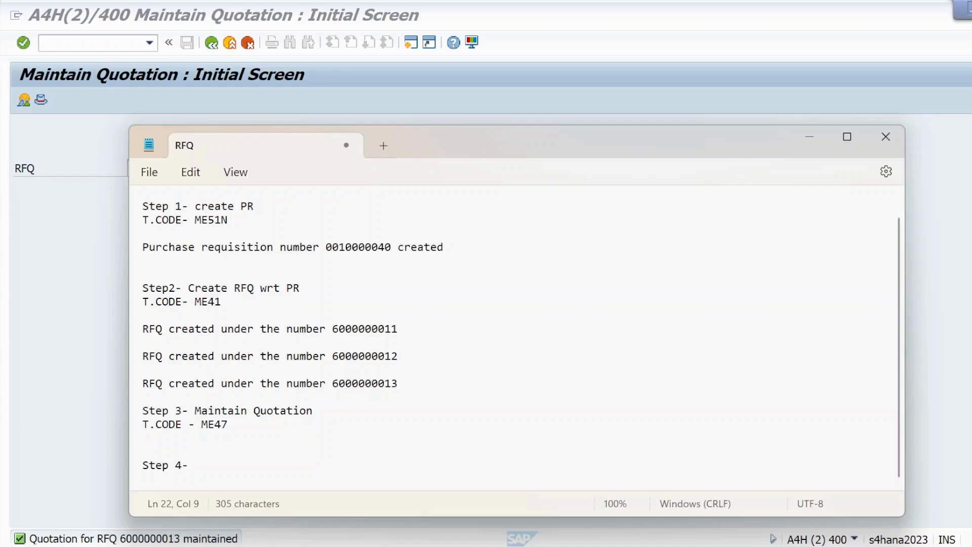
key("Caps_Lock")
type("C")
key("Caps_Lock")
type("ompare")
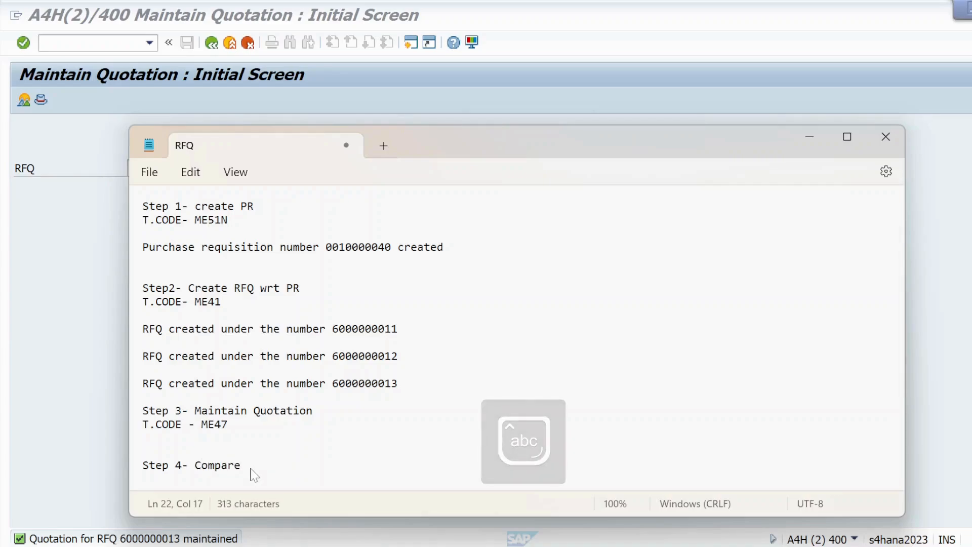
key("Caps_Lock")
type("Q")
key("Caps_Lock")
type("uo")
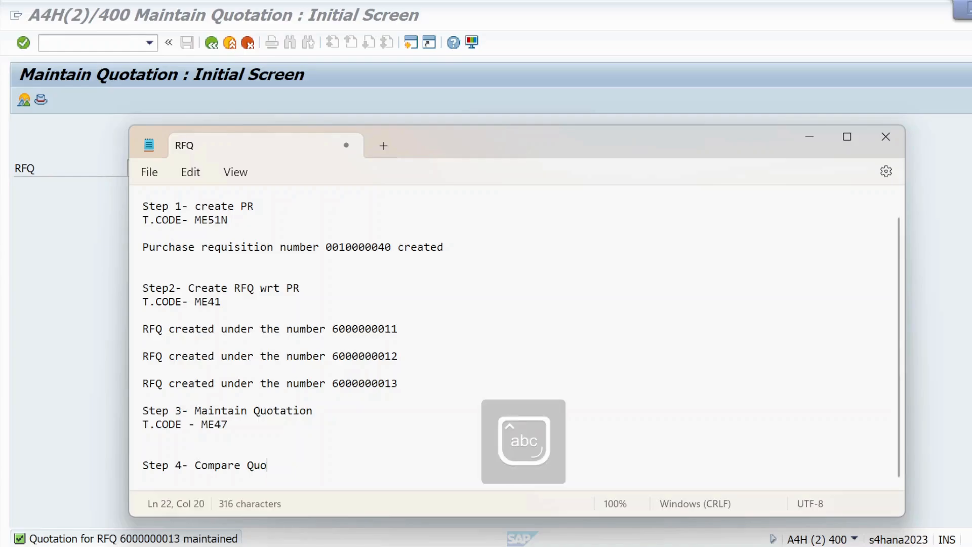
type("tation")
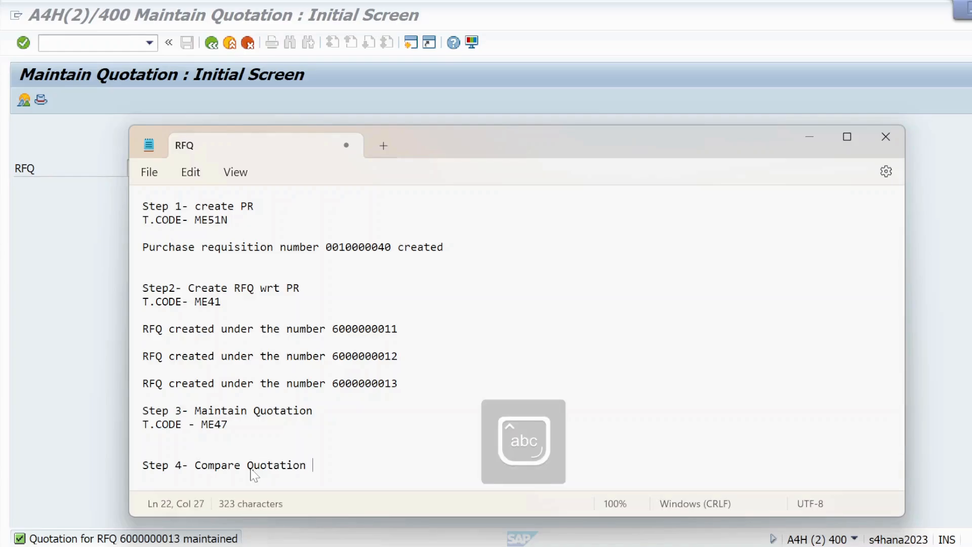
Step: Add the line "T.CODE- ME49" under the Step 4 heading in the notes
key("Return")
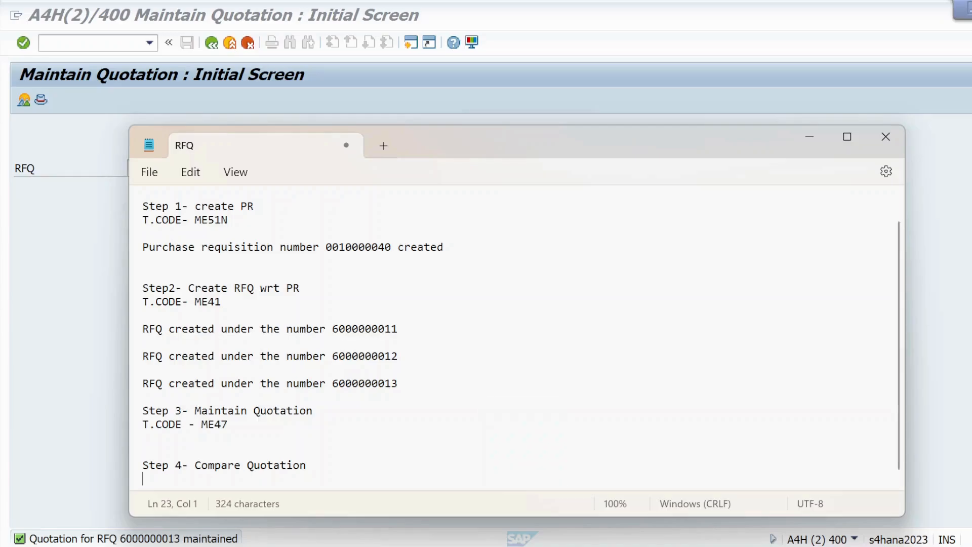
key("Caps_Lock")
type("T.C")
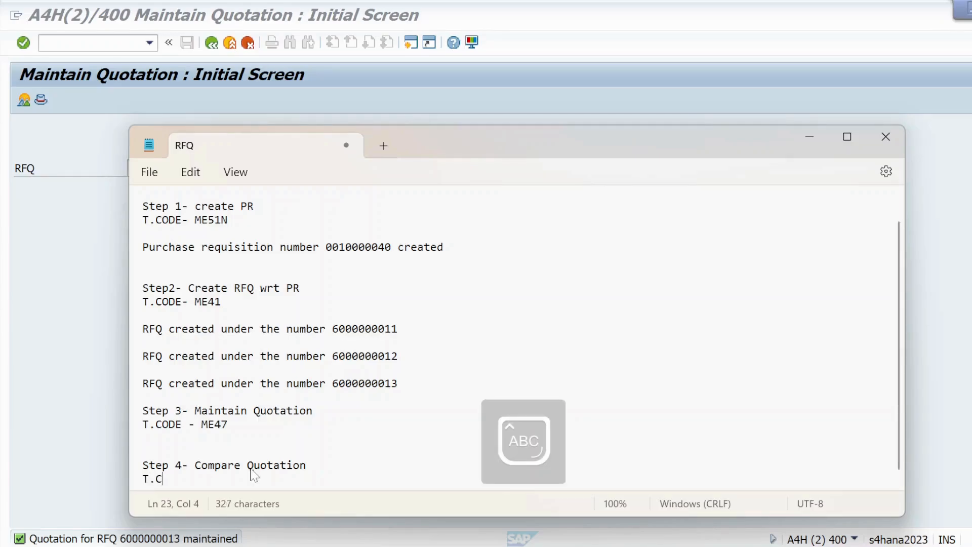
type("ODE- ")
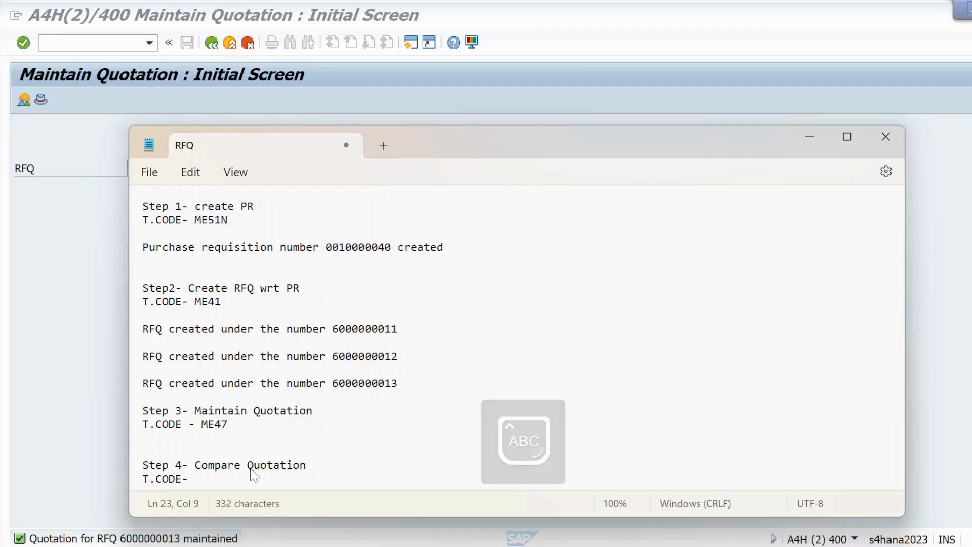
type("ME49")
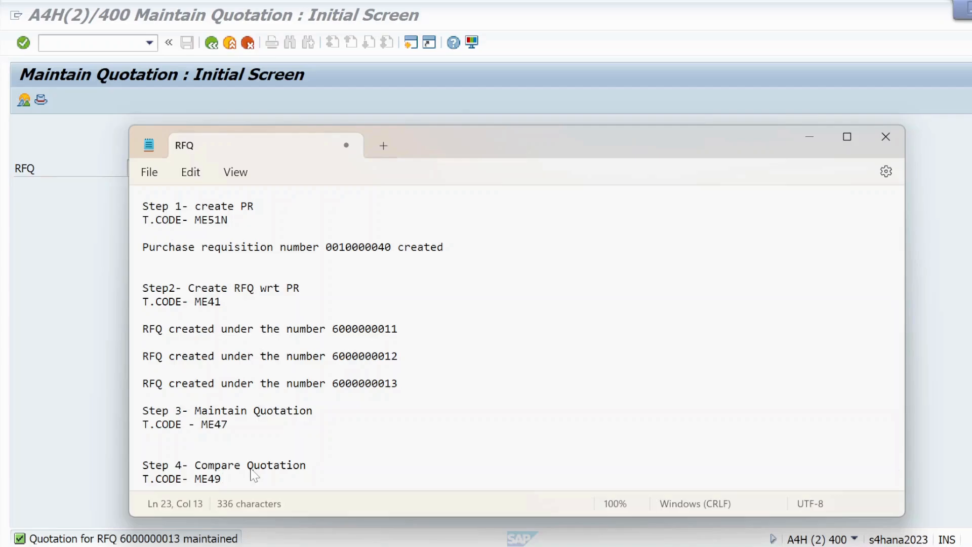
key("Return")
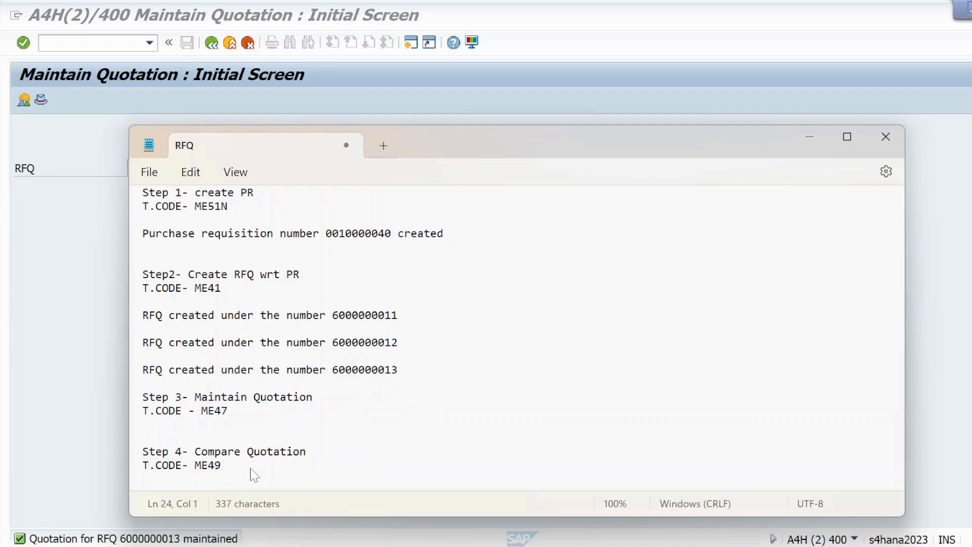
Step: Switch back to SAP and open transaction ME49 with /NME49
key("alt+Tab")
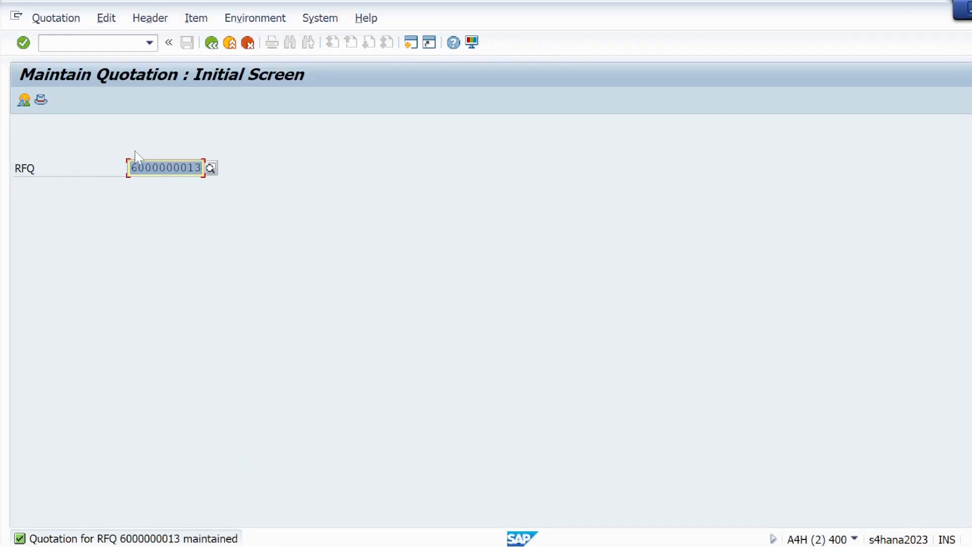
left_click(95, 43)
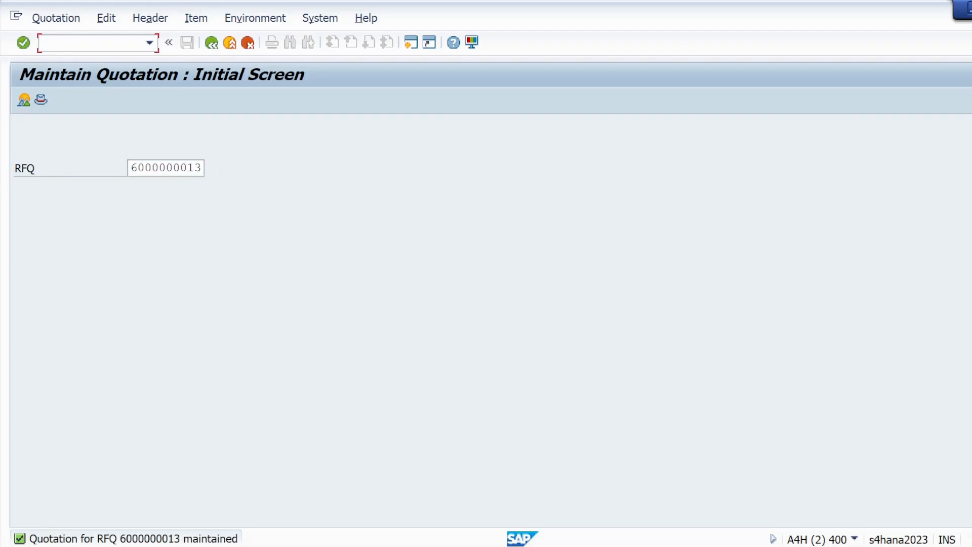
type("/NME49")
key("Return")
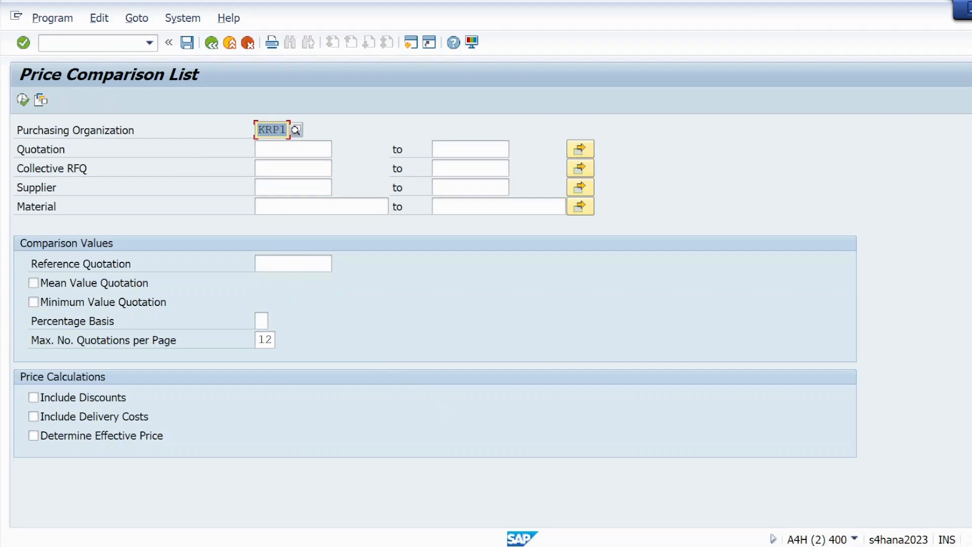
left_click(293, 148)
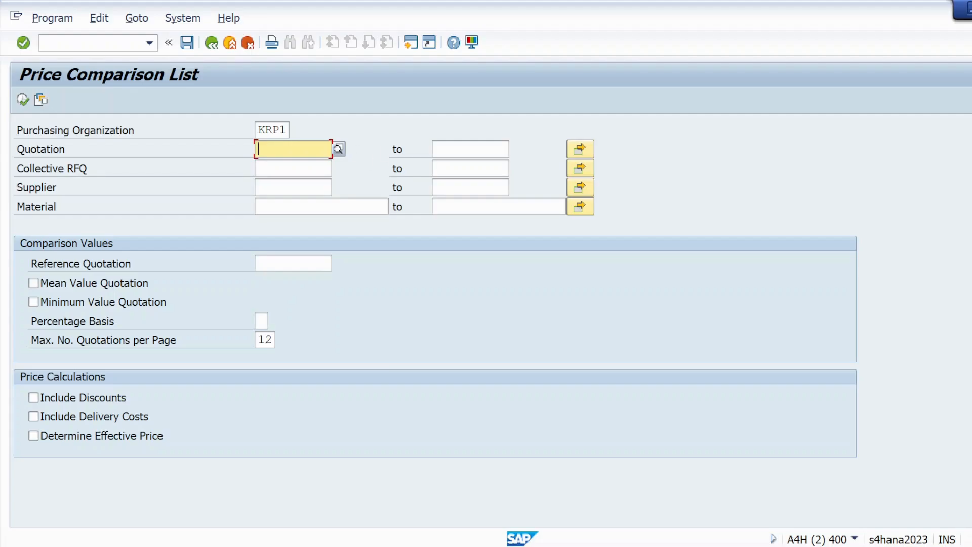
key("alt+Tab")
key("alt+Tab")
key("alt+Tab")
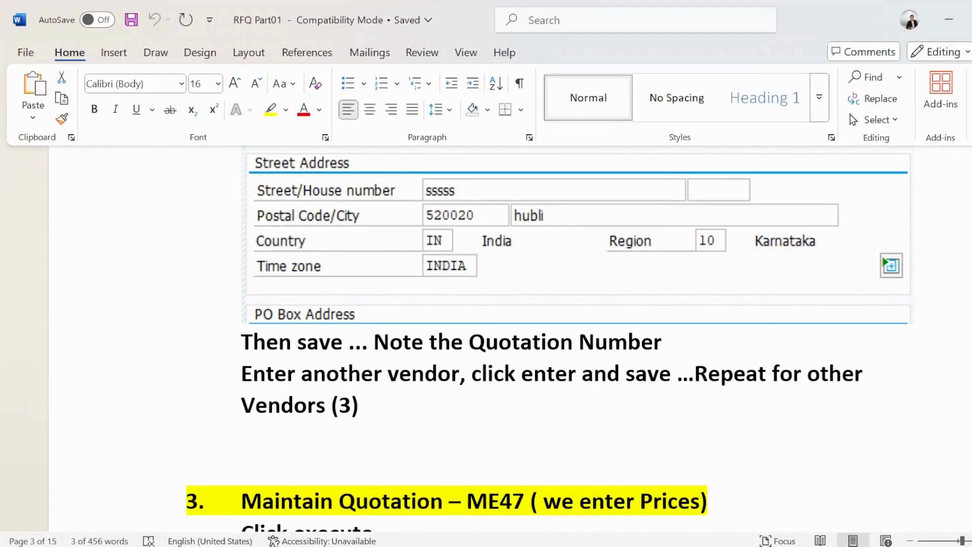
key("alt+Tab")
key("alt+Tab")
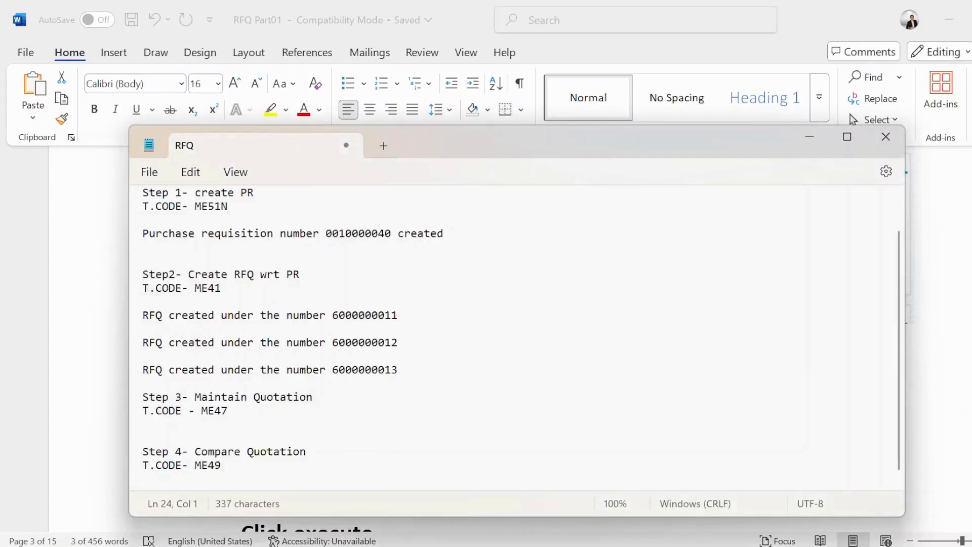
left_click_drag(332, 315, 399, 324)
key("ctrl+c")
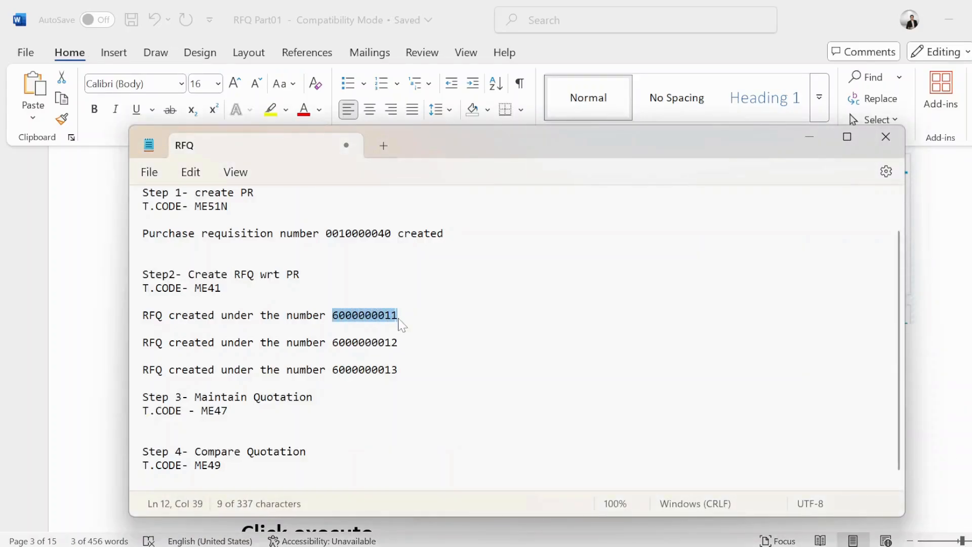
key("alt+Tab")
key("alt+Tab")
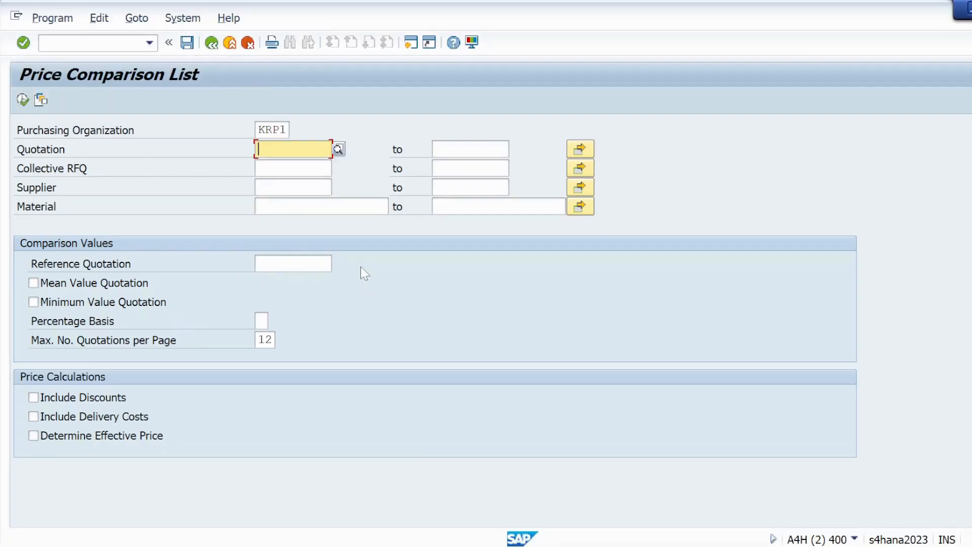
key("ctrl+v")
key("Tab")
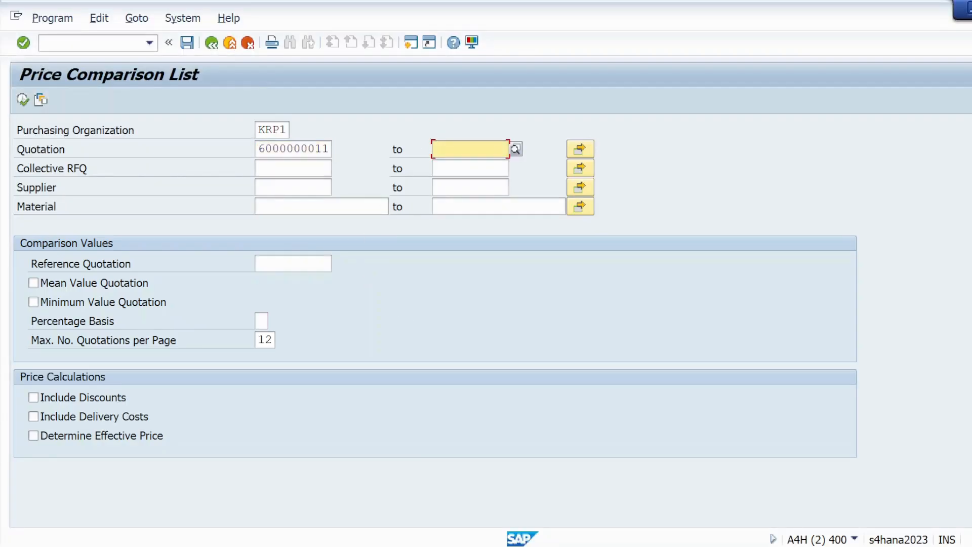
key("ctrl+v")
key("BackSpace")
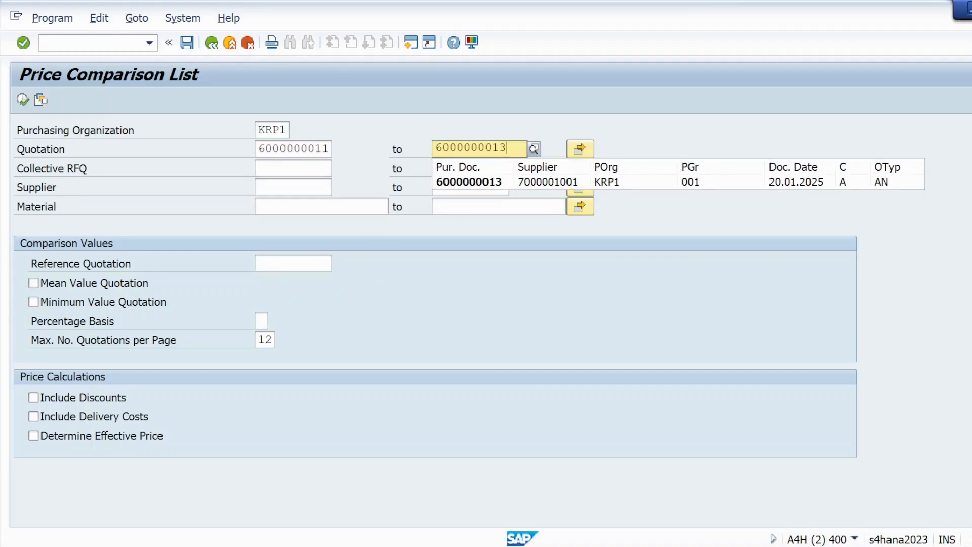
key("Return")
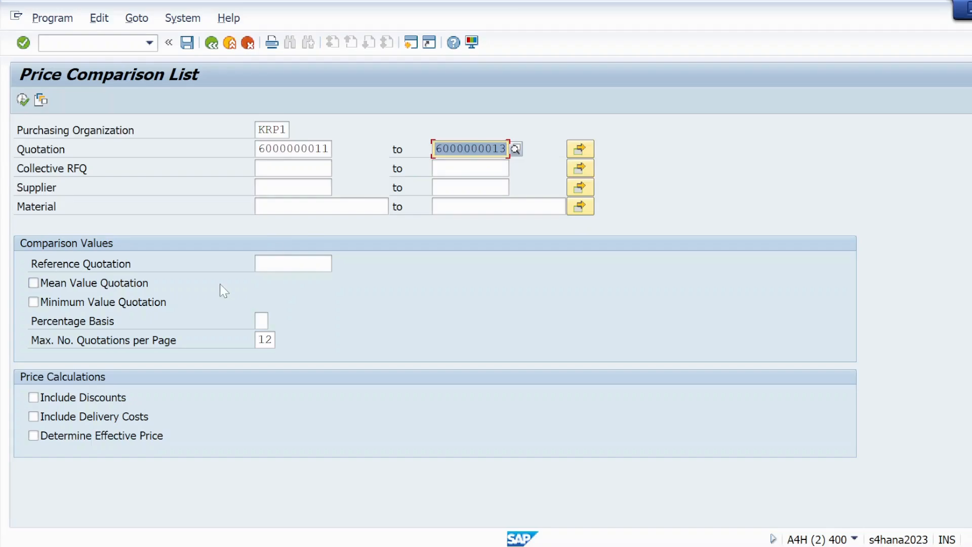
left_click(22, 100)
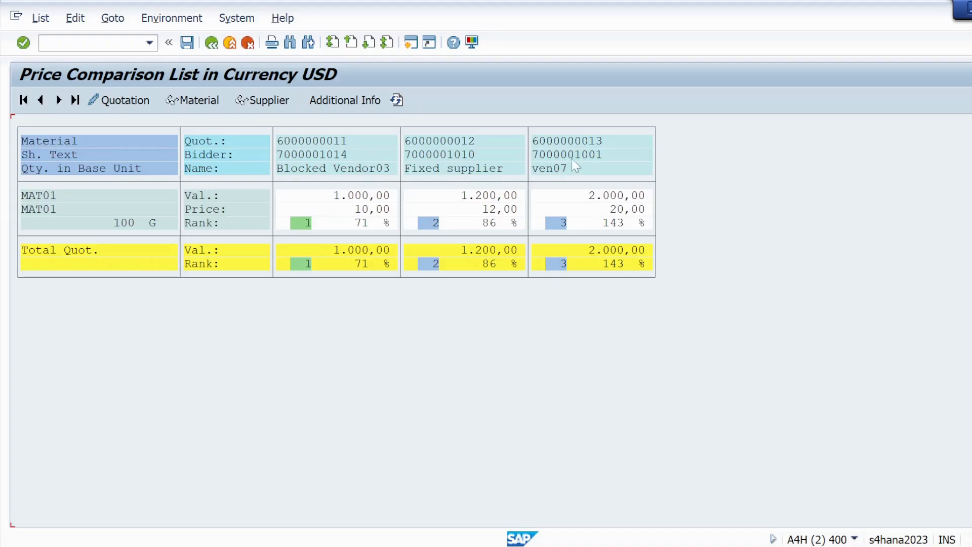
double_click(589, 150)
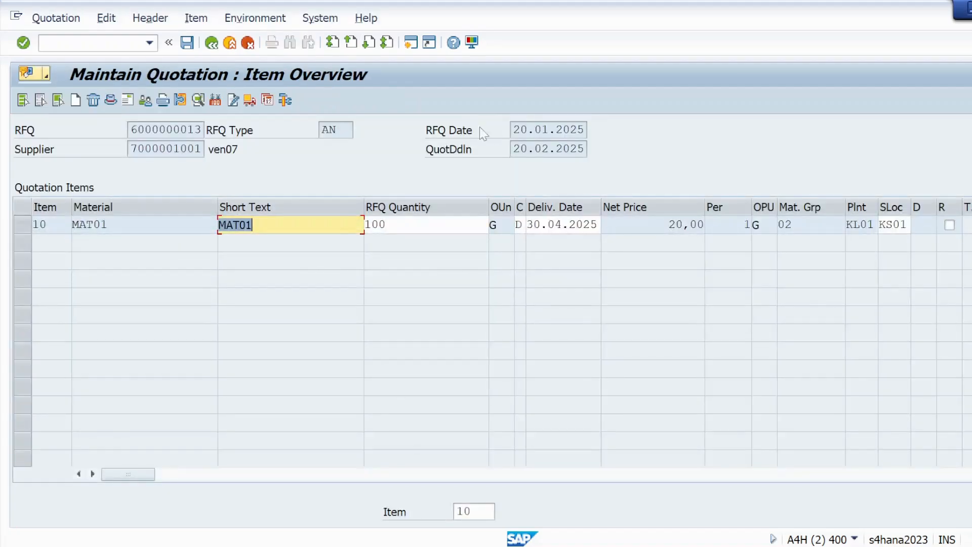
left_click(948, 224)
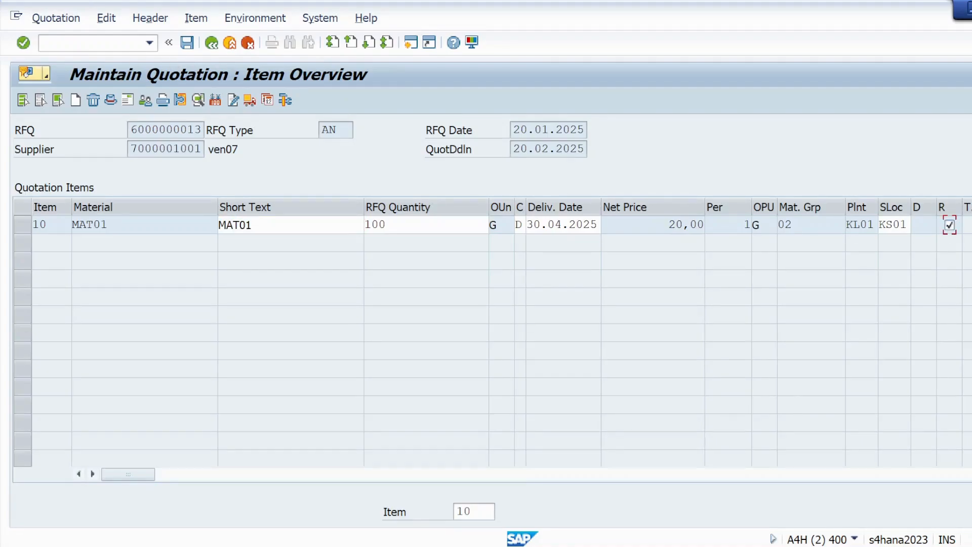
left_click(22, 44)
left_click(188, 43)
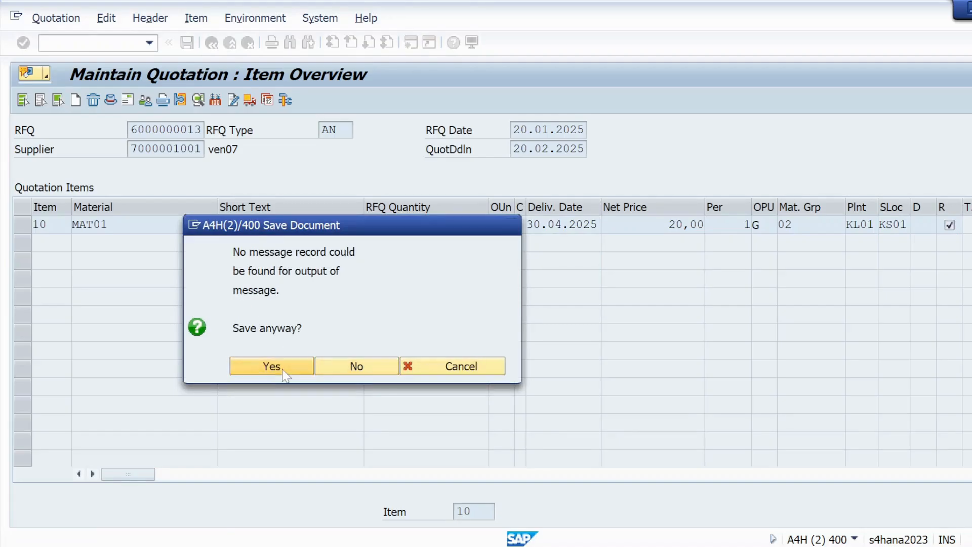
left_click(278, 367)
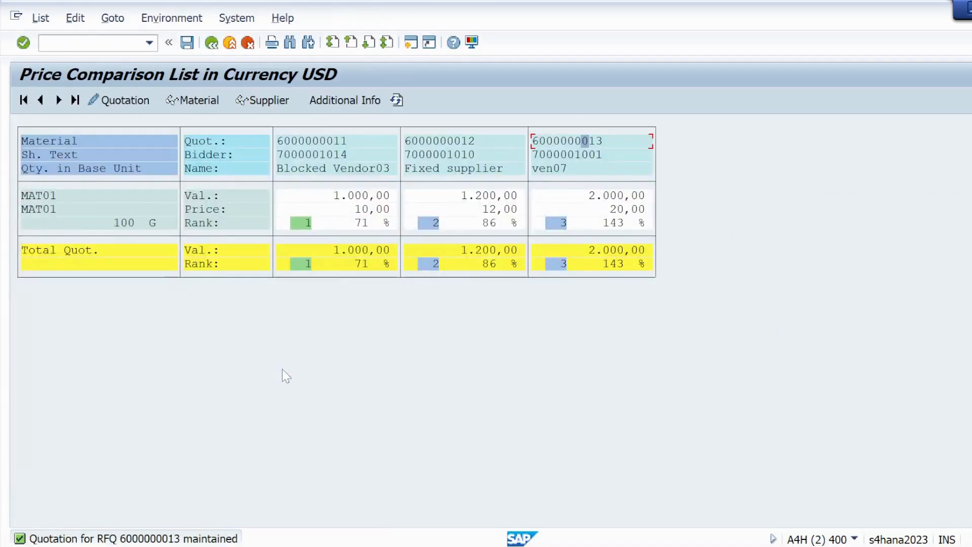
double_click(446, 141)
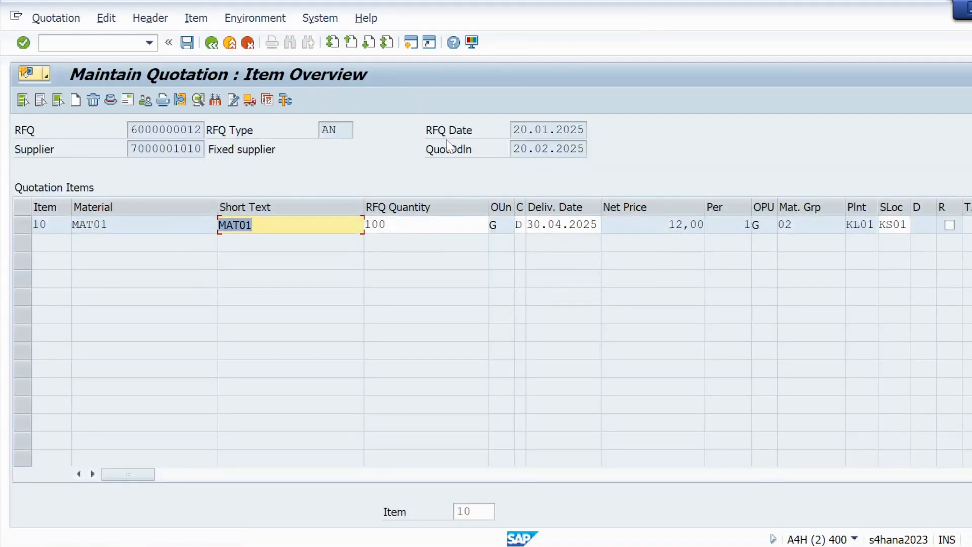
left_click(949, 225)
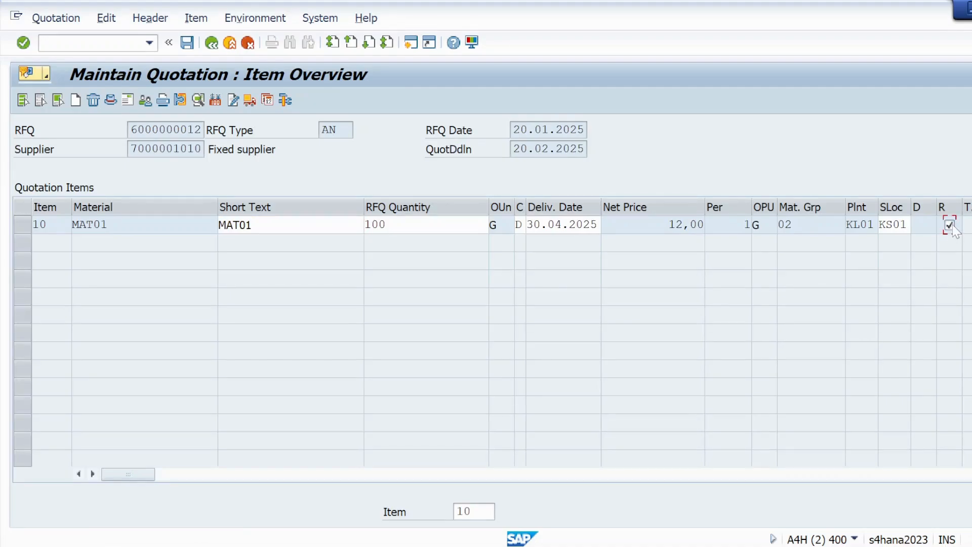
left_click(187, 46)
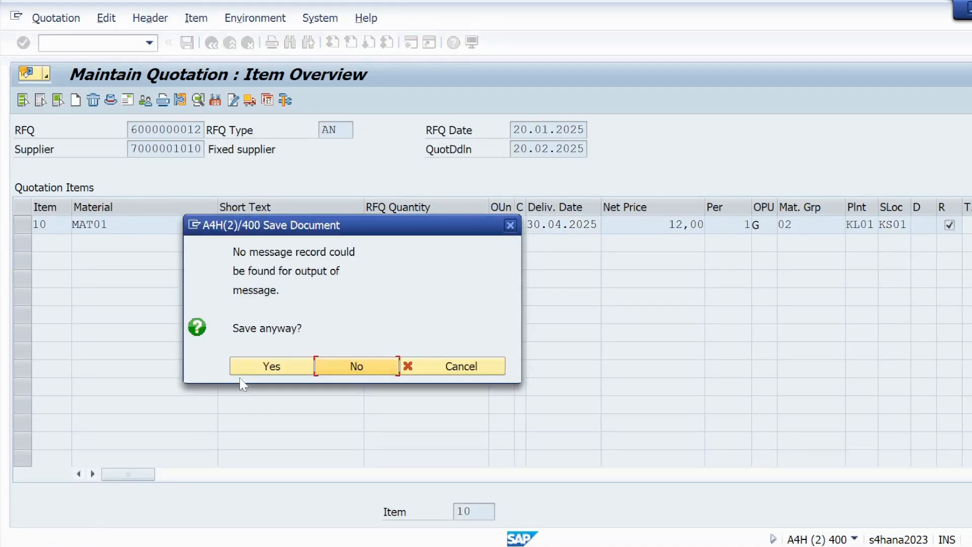
left_click(254, 367)
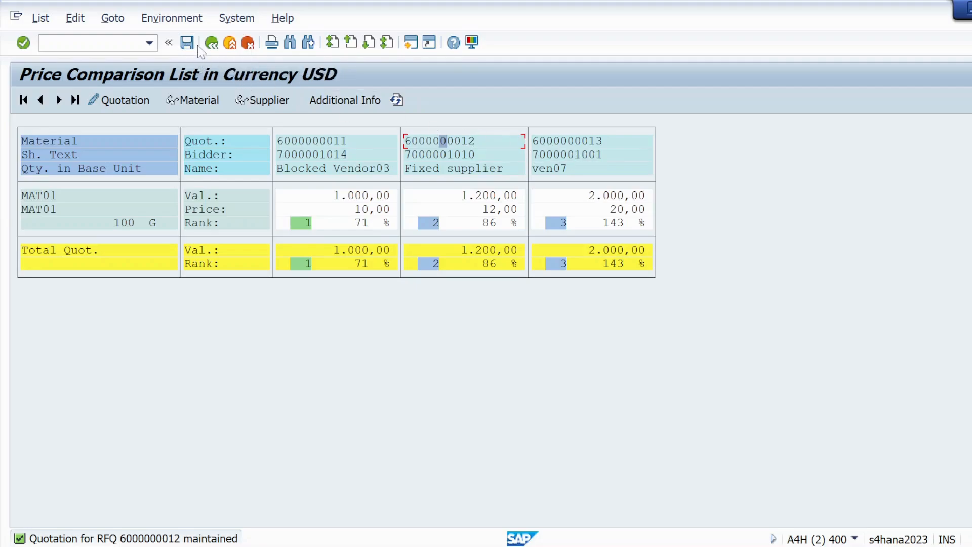
Step: Leave the price comparison list and open the message output transaction ME9A
left_click(212, 44)
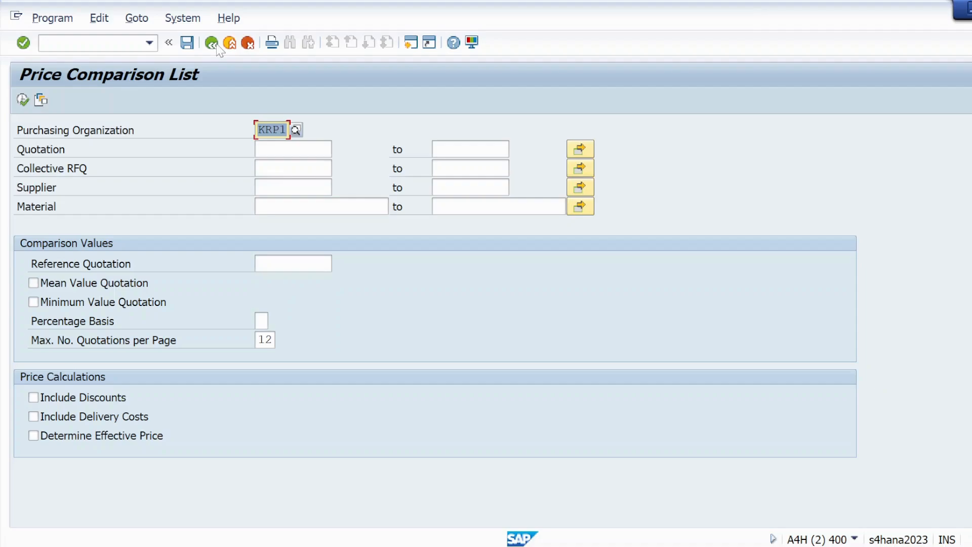
left_click(216, 44)
type("/")
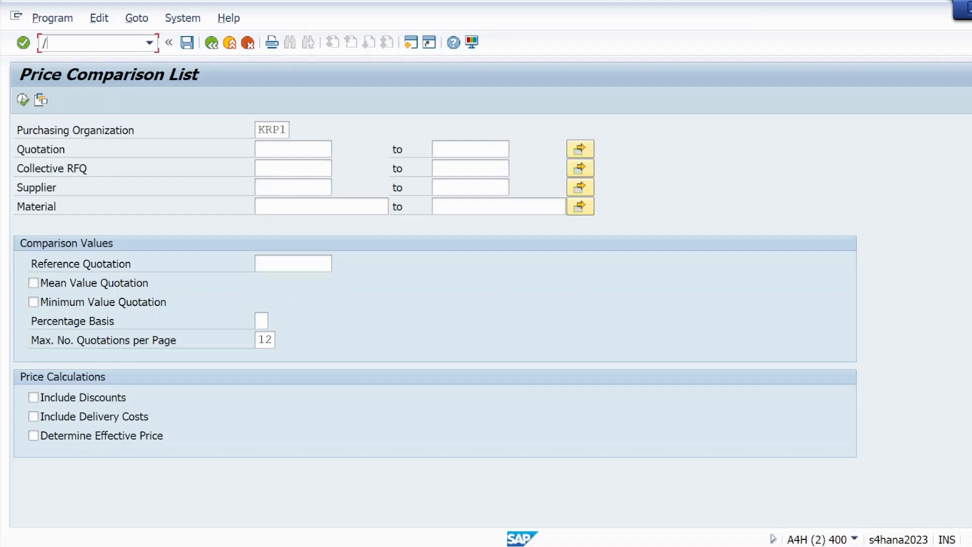
type("NME9A")
key("Return")
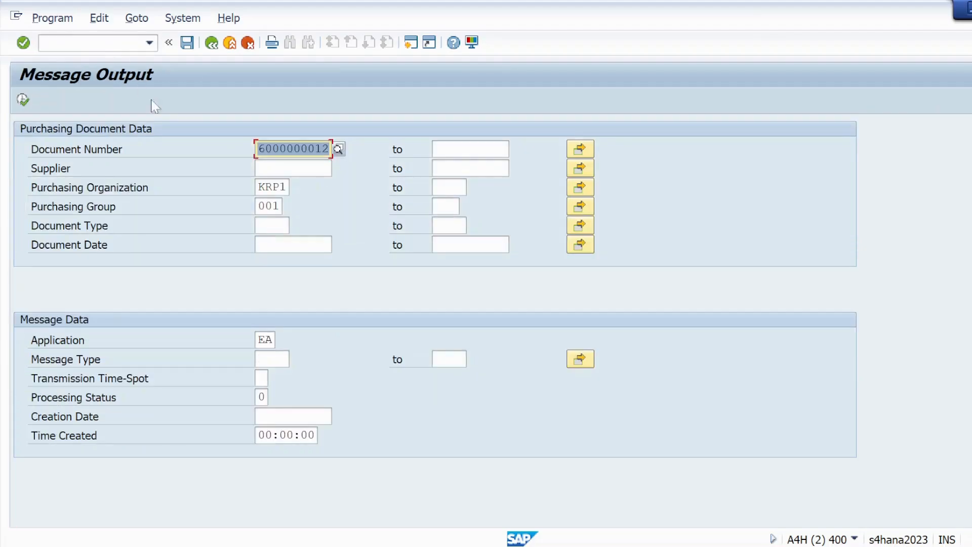
left_click(457, 148)
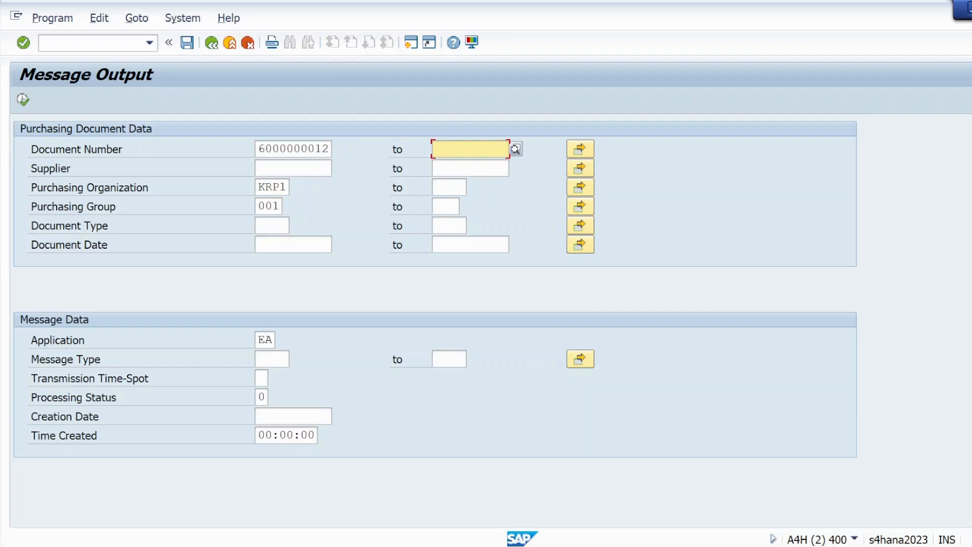
key("alt+Tab")
key("alt+Tab")
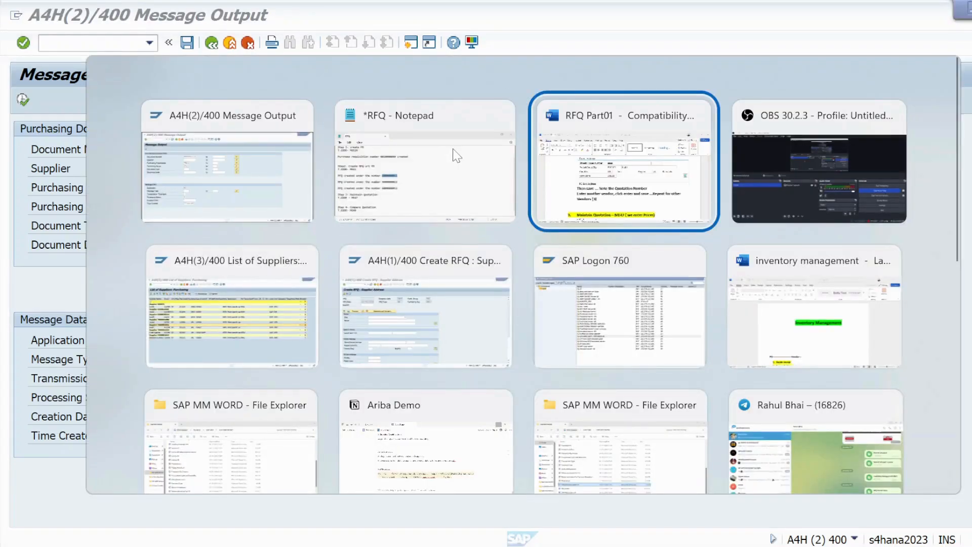
key("alt+shift+Tab")
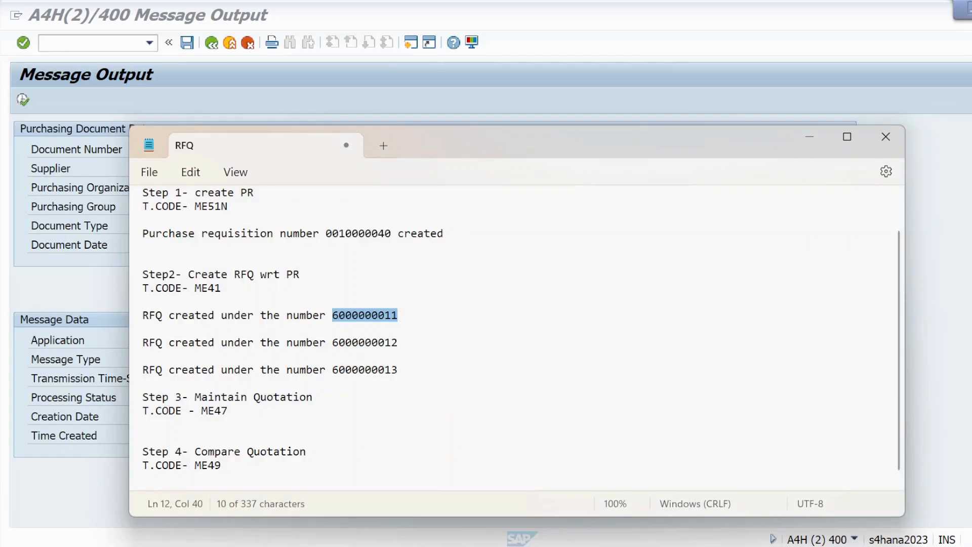
right_click(400, 367)
left_click(319, 397)
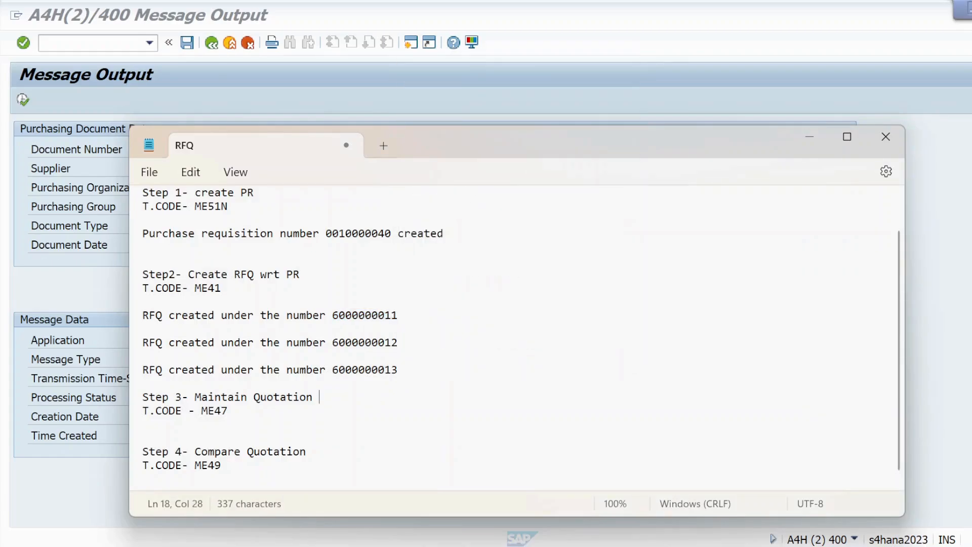
left_click_drag(332, 370, 402, 376)
key("ctrl+c")
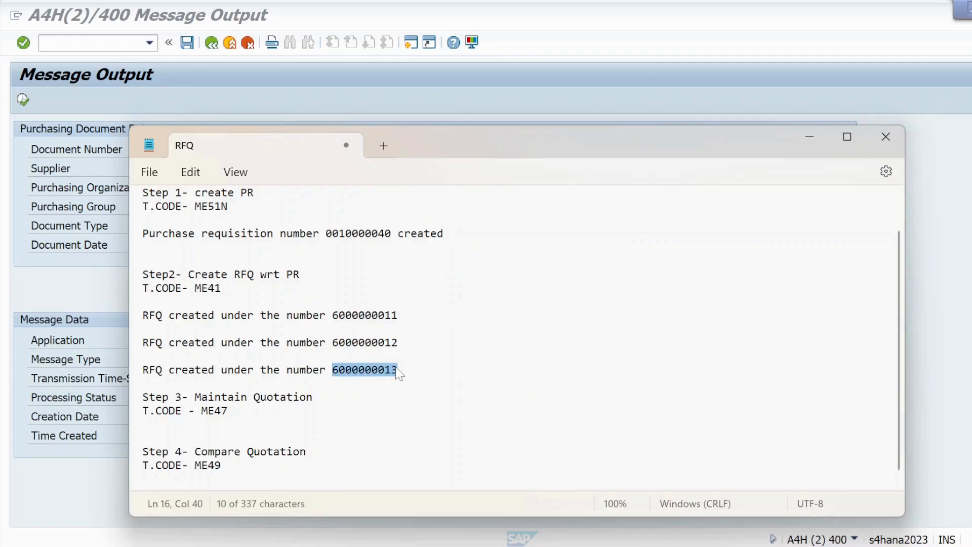
key("alt+Tab")
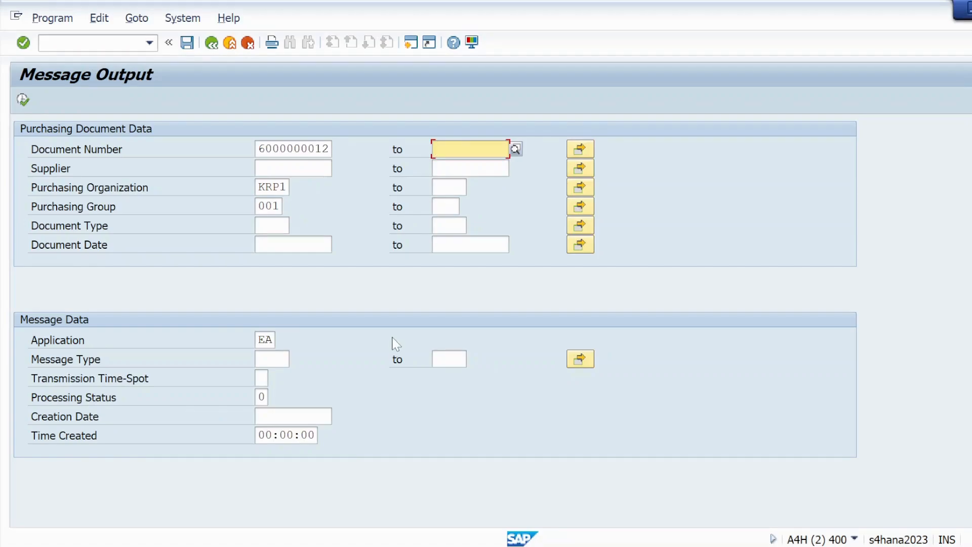
key("ctrl+v")
key("Return")
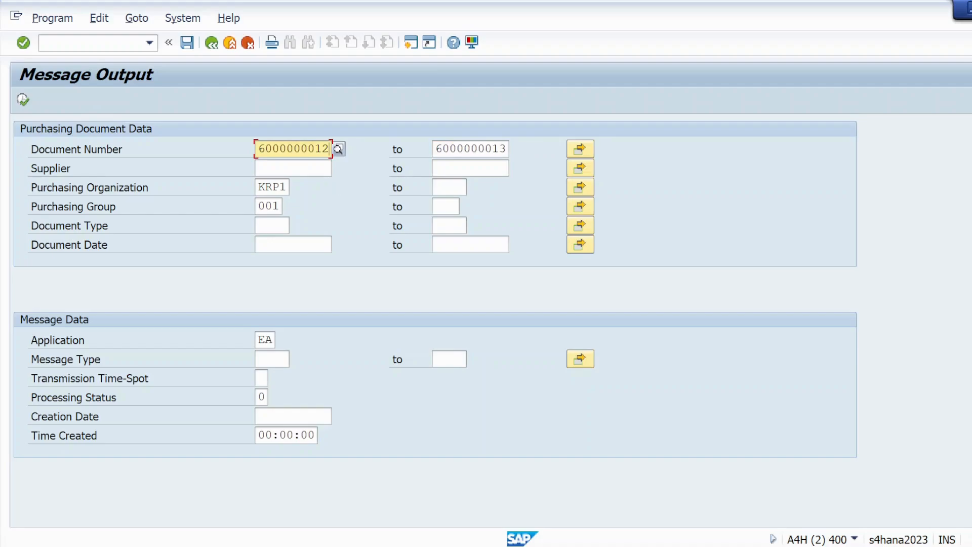
key("BackSpace")
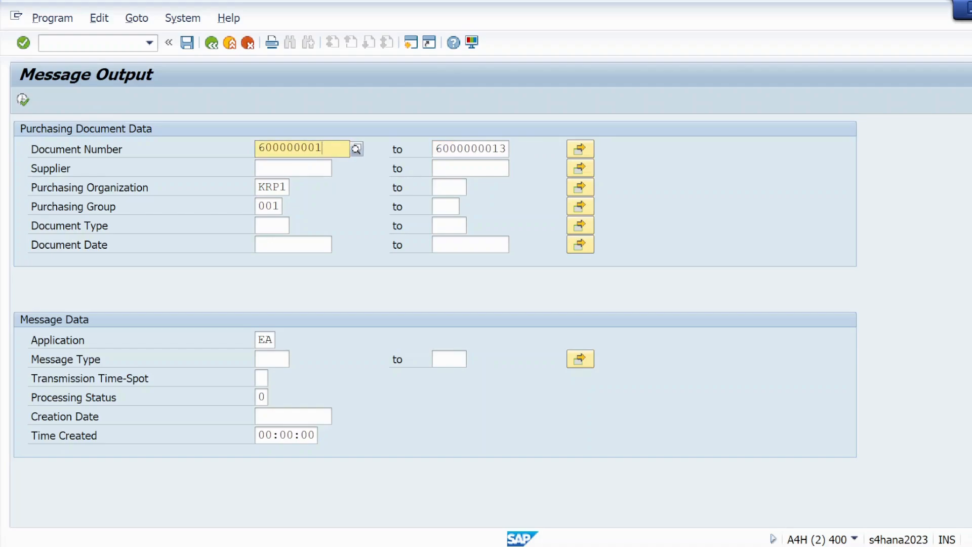
type("1")
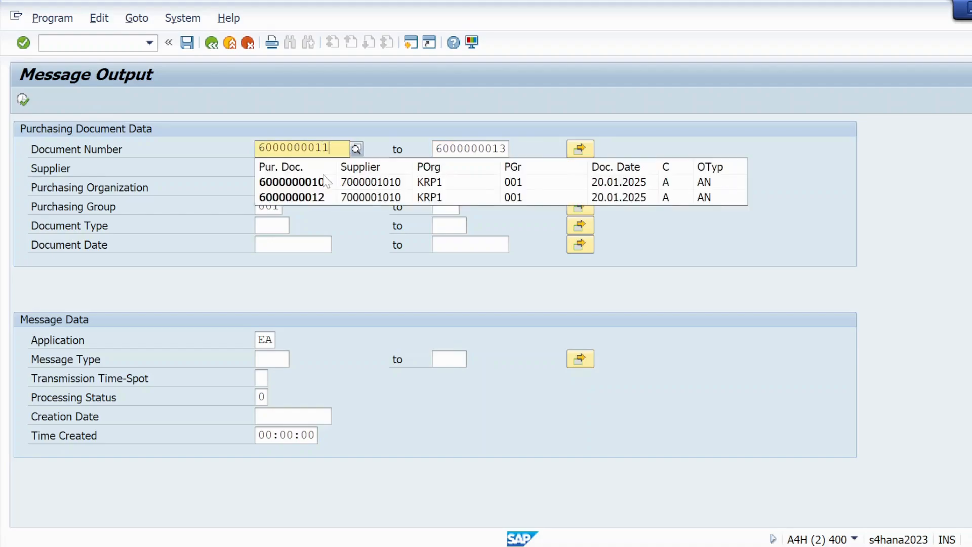
left_click(22, 98)
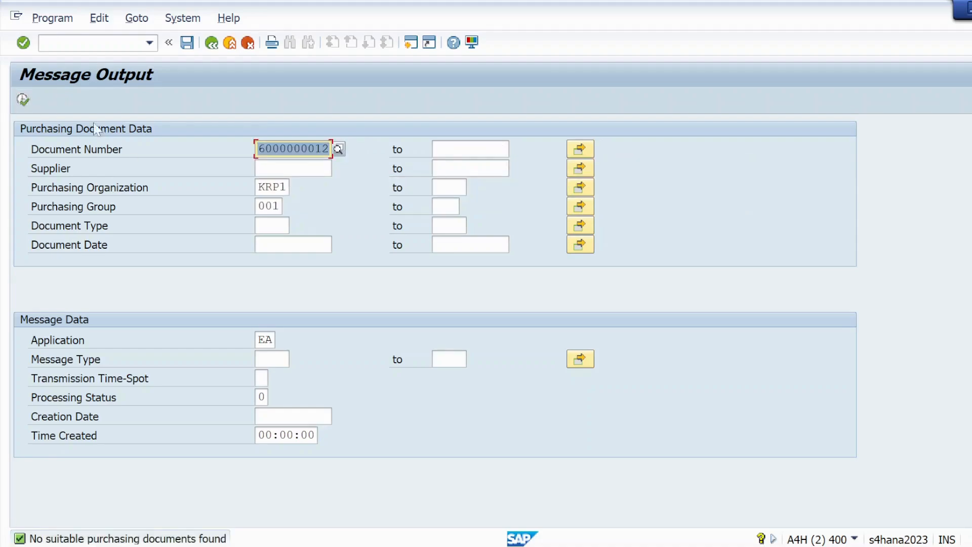
left_click(23, 99)
left_click(329, 149)
key("BackSpace")
type("1")
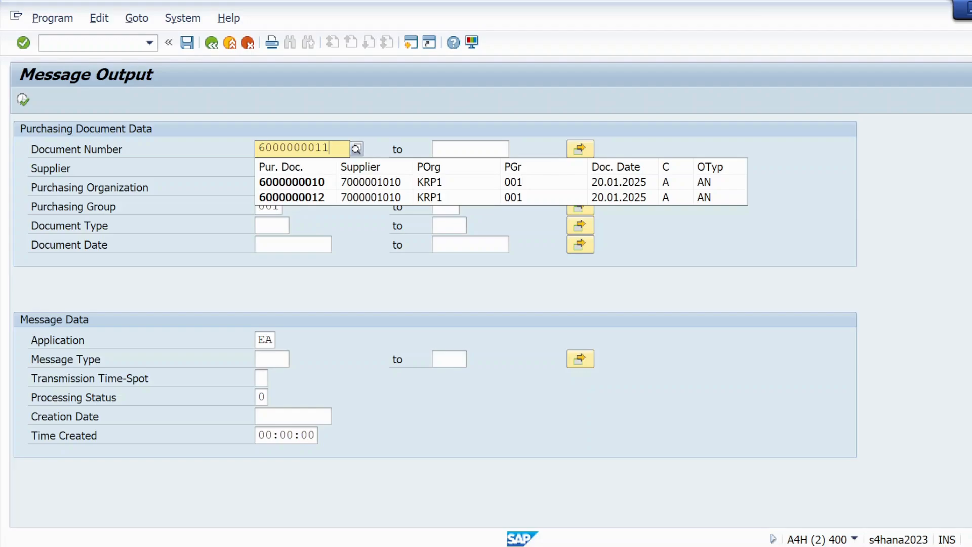
left_click(24, 43)
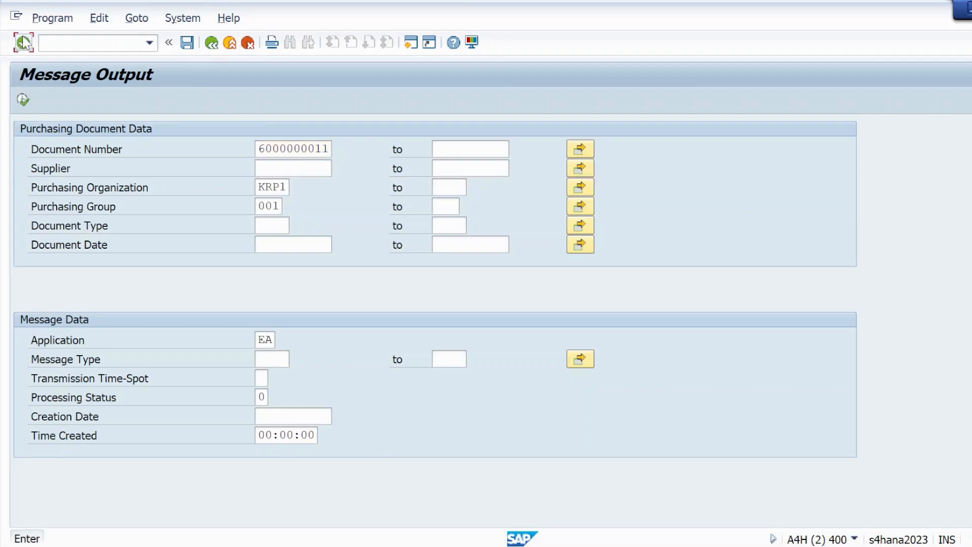
left_click(22, 100)
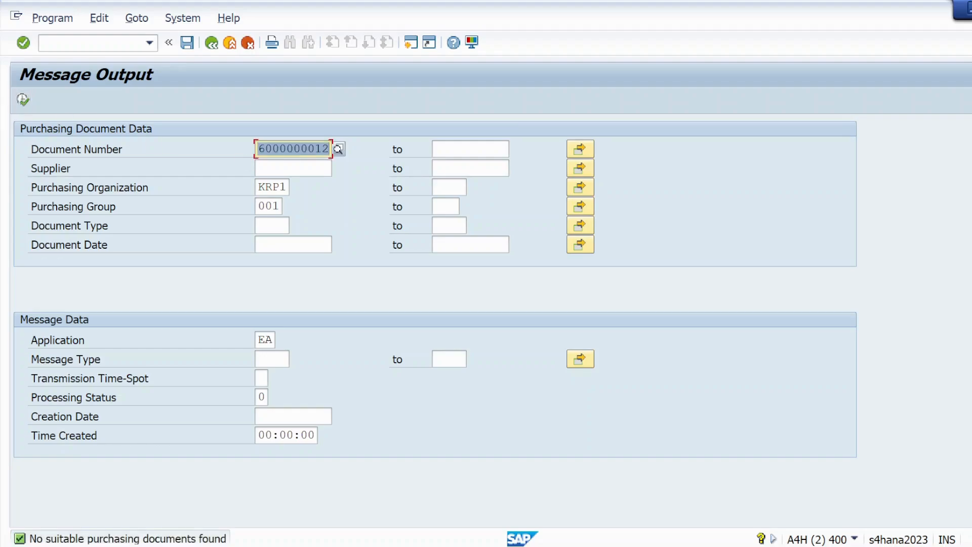
left_click(328, 149)
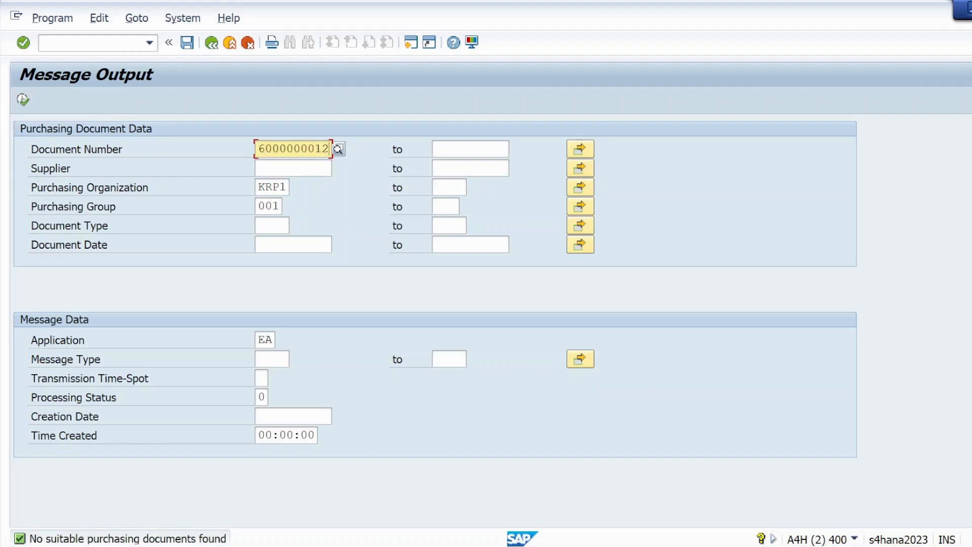
key("BackSpace")
type("3")
key("Return")
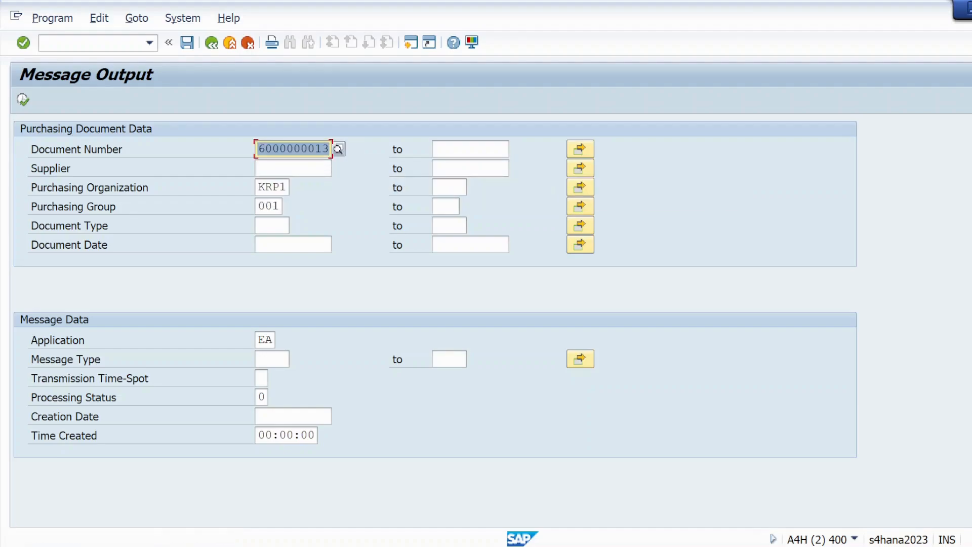
left_click(24, 100)
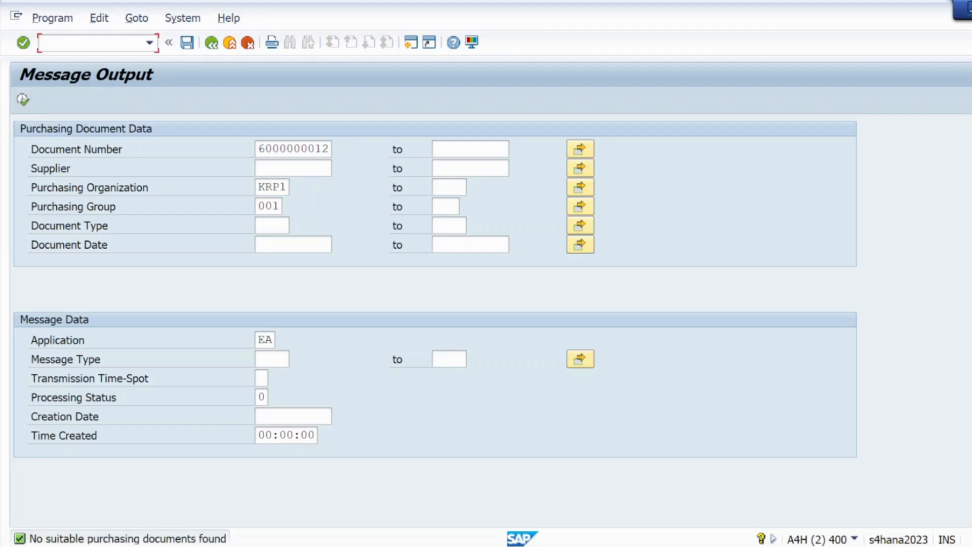
Step: Switch to the Notepad RFQ notes and start a "Step 5-" line, separated by a blank line, below the Step 4 entry
key("alt+Tab")
key("alt+Tab")
key("alt+shift+Tab")
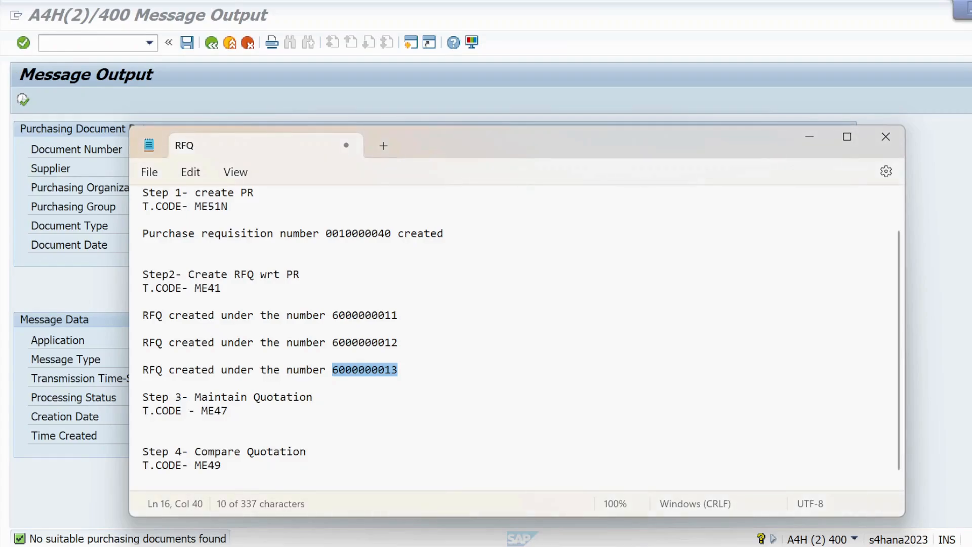
left_click(285, 475)
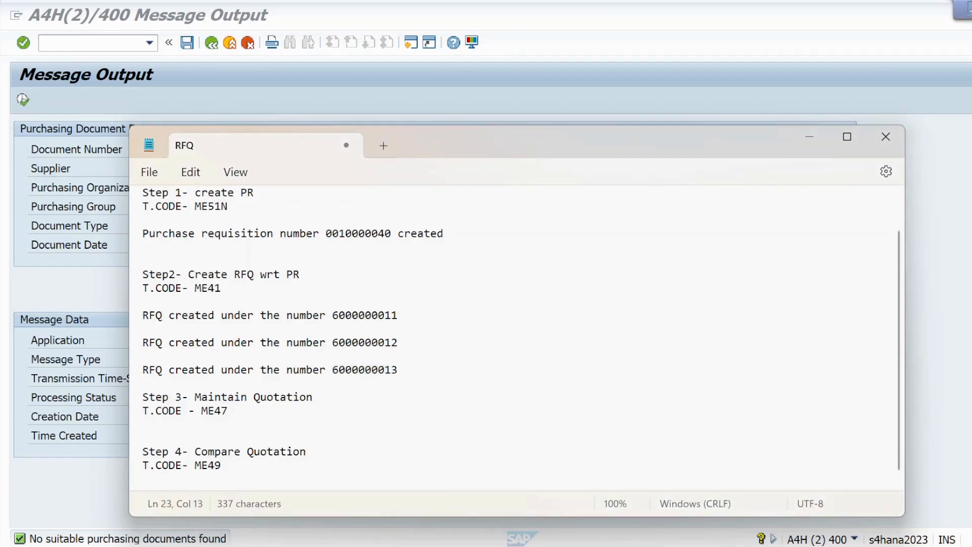
key("Return")
key("Return")
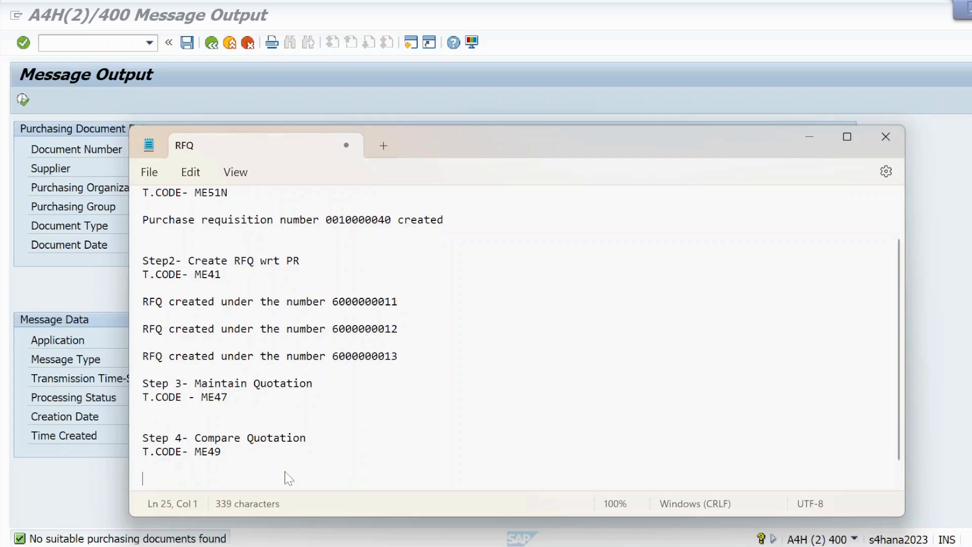
key("Caps_Lock")
type("s")
key("Caps_Lock")
key("BackSpace")
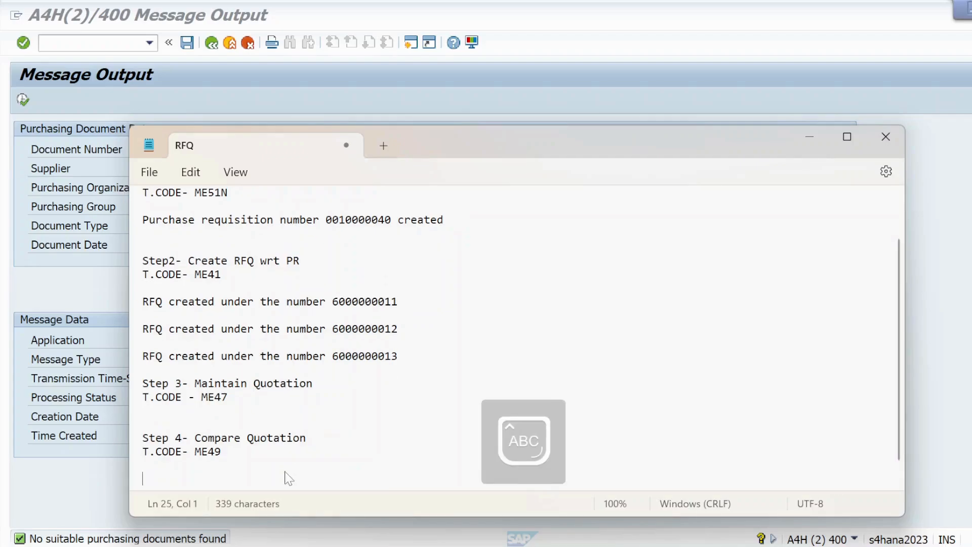
type("S")
key("Caps_Lock")
type("tep 5-")
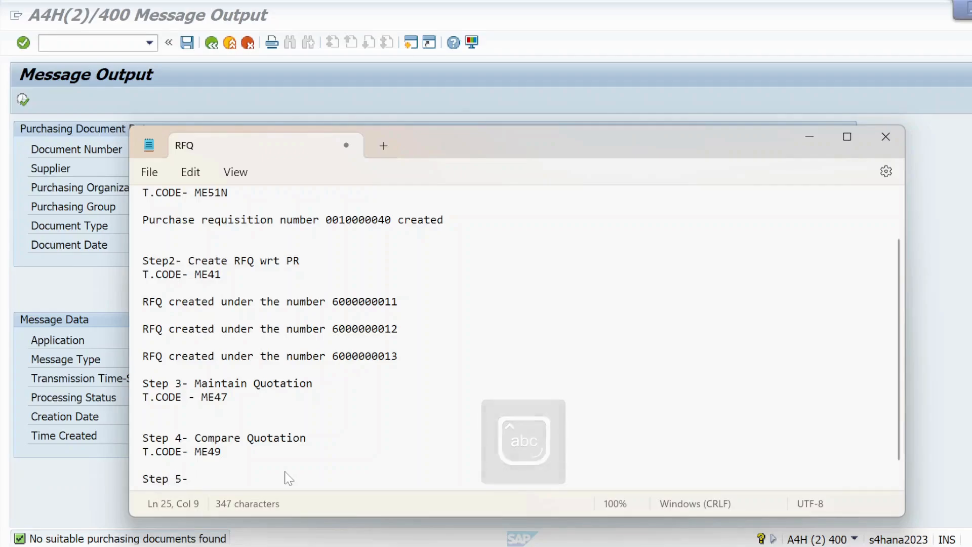
Step: Add the title "Create PO" to the Step 5 line
key("Caps_Lock")
type("C")
key("Caps_Lock")
type("rde")
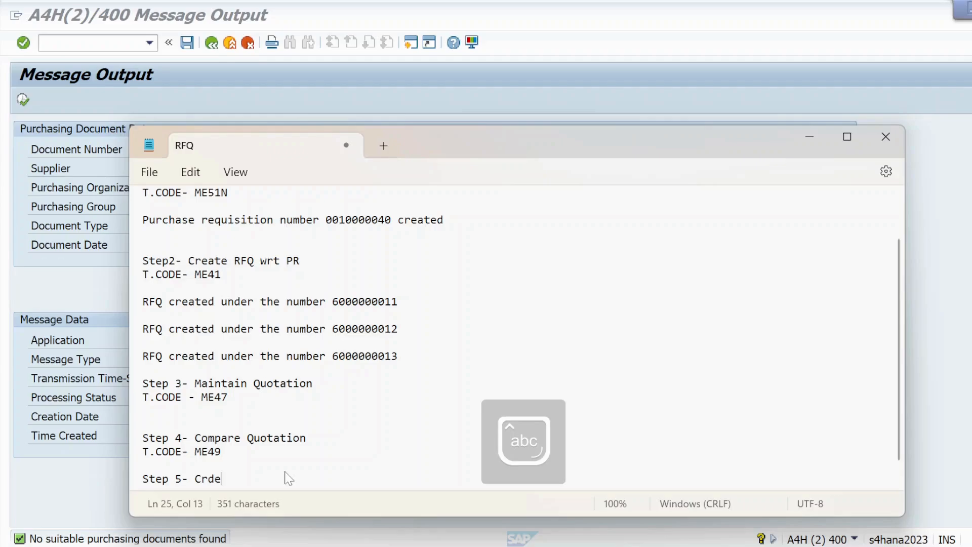
key("BackSpace")
type("ea")
key("BackSpace")
key("BackSpace")
type("eate")
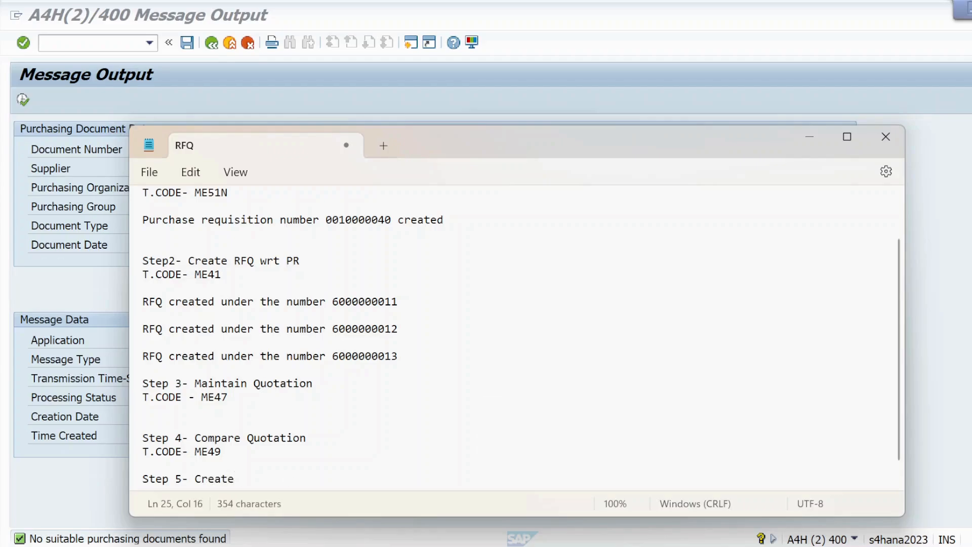
key("Caps_Lock")
type("PO")
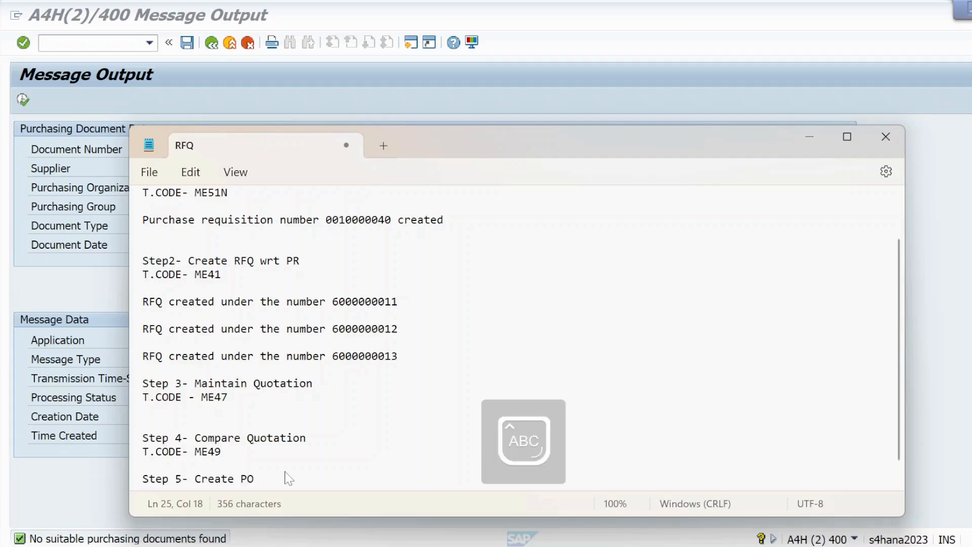
key("Up")
key("Caps_Lock")
type("fro")
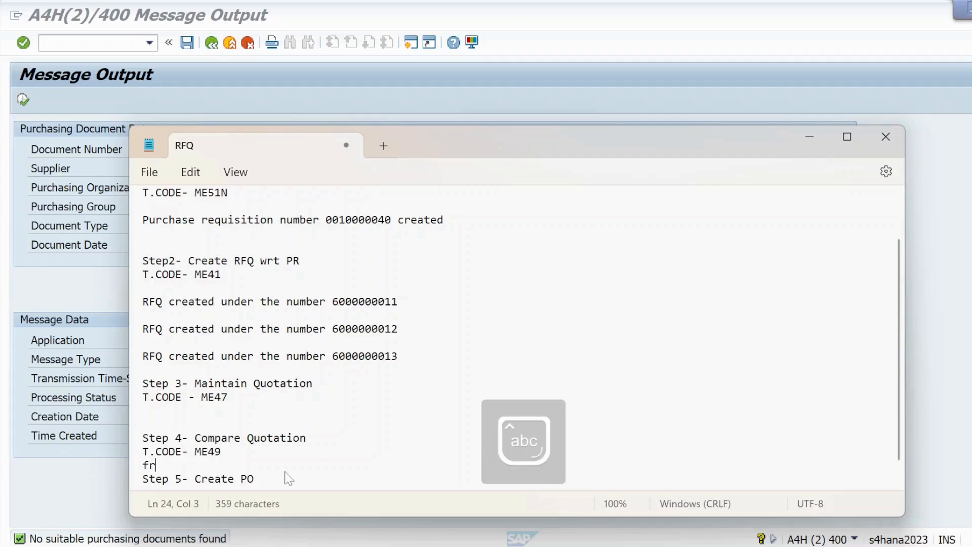
key("BackSpace")
key("BackSpace")
key("BackSpace")
Step: Append "from selected vendor" to the Step 5 title and add a new line below it
left_click(288, 479)
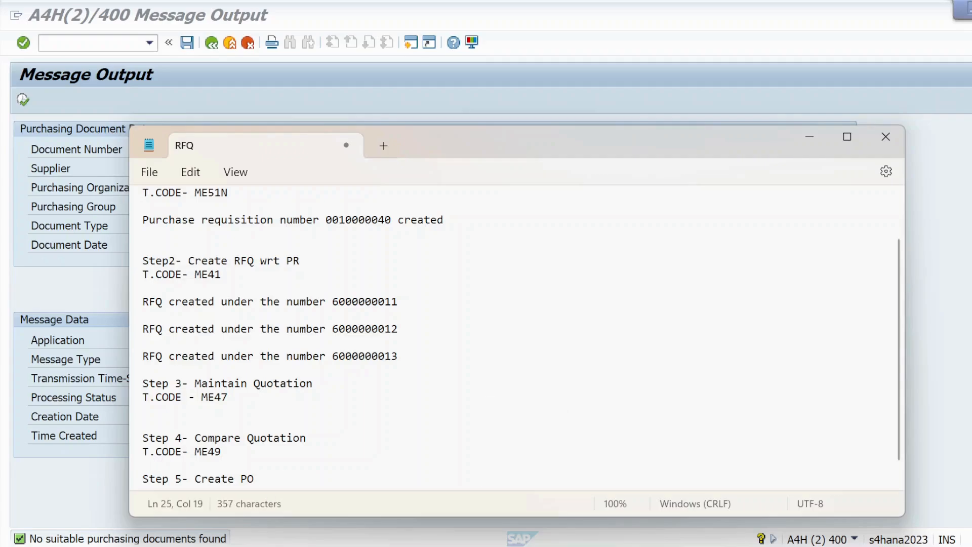
type("from selected")
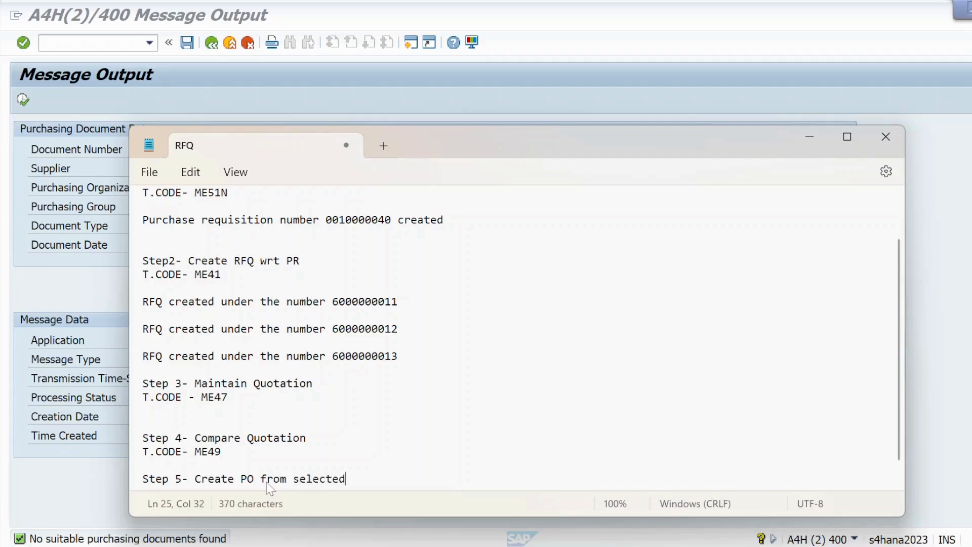
type(" vendor")
key("Return")
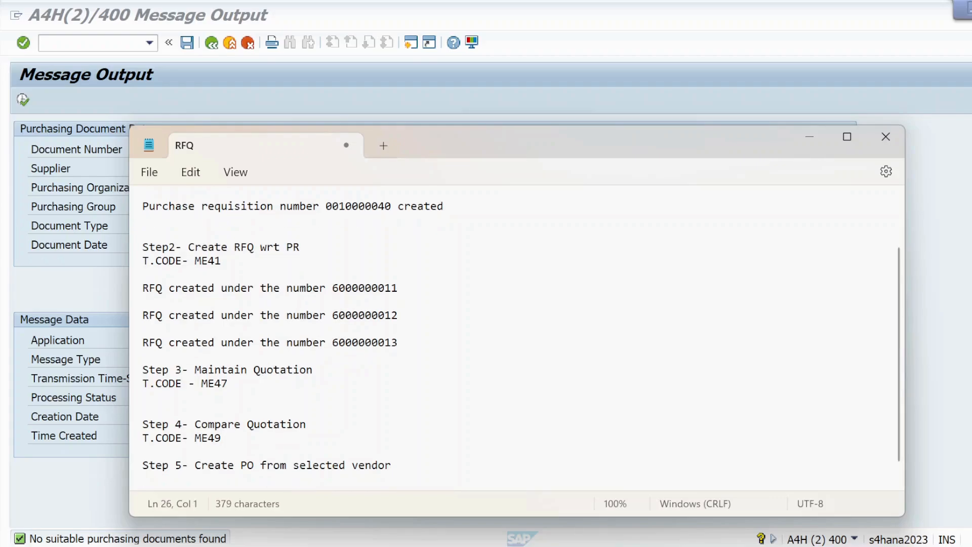
Step: Delete "from selected vendor" from the Step 5 line, leaving "Create PO"
left_click(390, 467)
key("BackSpace")
key("BackSpace")
key("BackSpace")
key("BackSpace")
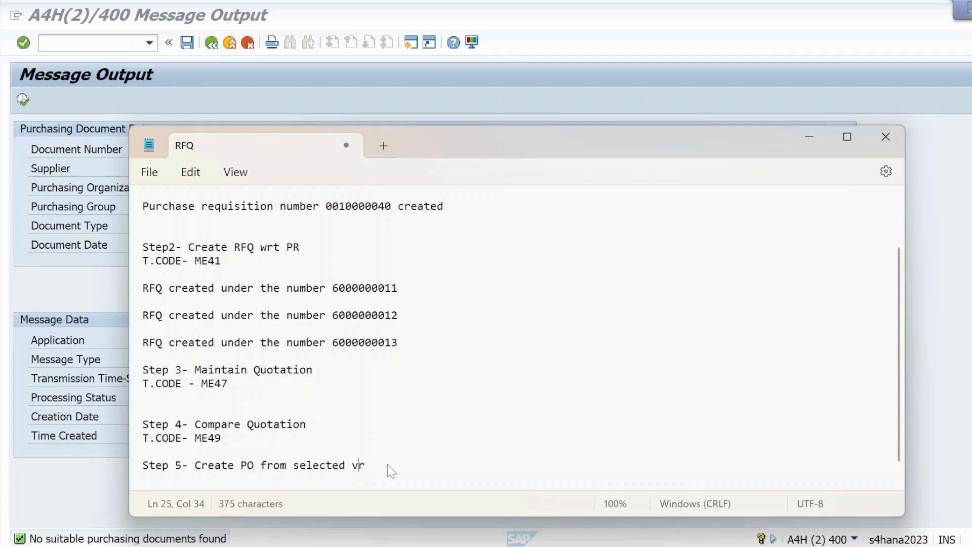
left_click(375, 470)
key("BackSpace")
key("BackSpace")
key("BackSpace")
key("BackSpace")
key("BackSpace")
key("BackSpace")
key("BackSpace")
key("BackSpace")
key("BackSpace")
key("BackSpace")
key("BackSpace")
key("BackSpace")
key("BackSpace")
key("BackSpace")
key("BackSpace")
key("BackSpace")
key("BackSpace")
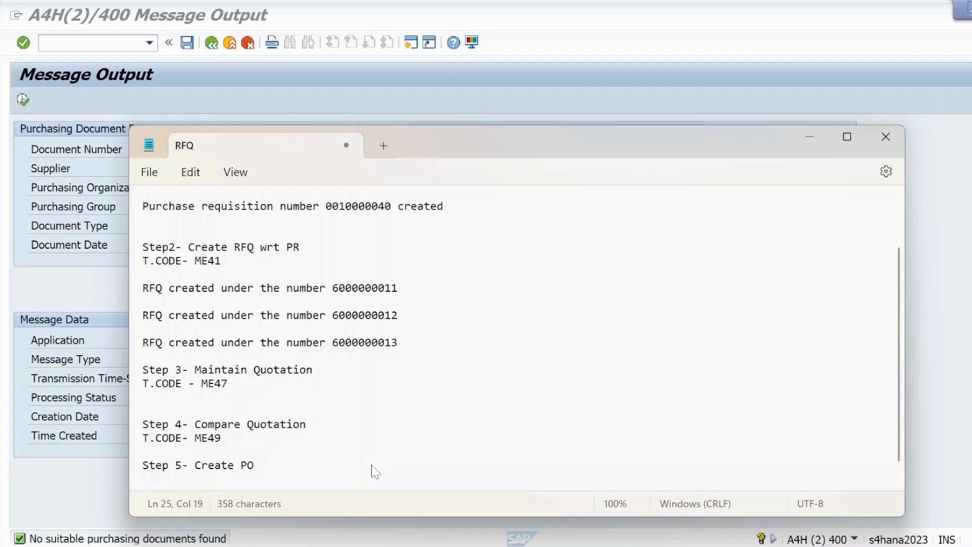
Step: Extend the Step 5 title with "w.r.t RFQ" and start a new line after a blank one
type("lw")
key("BackSpace")
key("BackSpace")
type("w.r.t")
key("Caps_Lock")
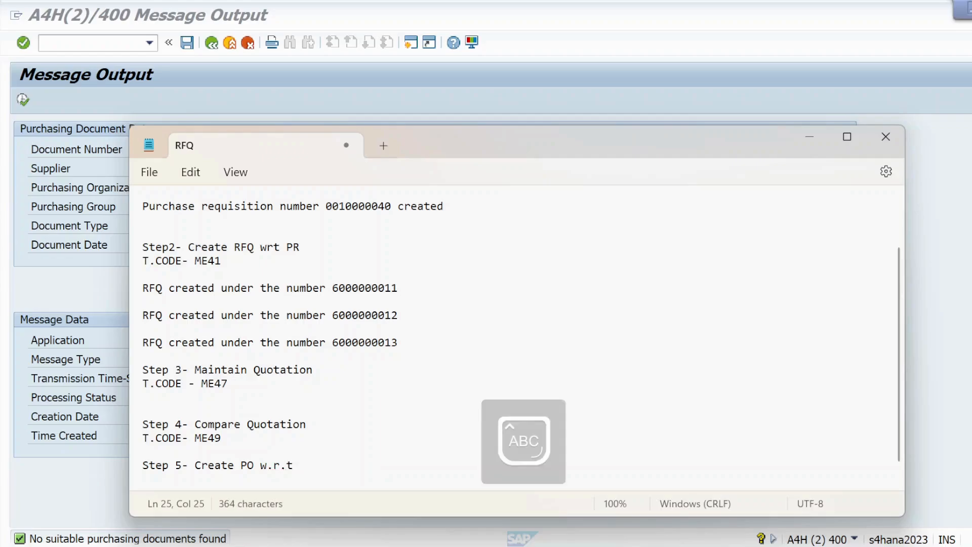
type("RFQ")
key("Return")
key("Return")
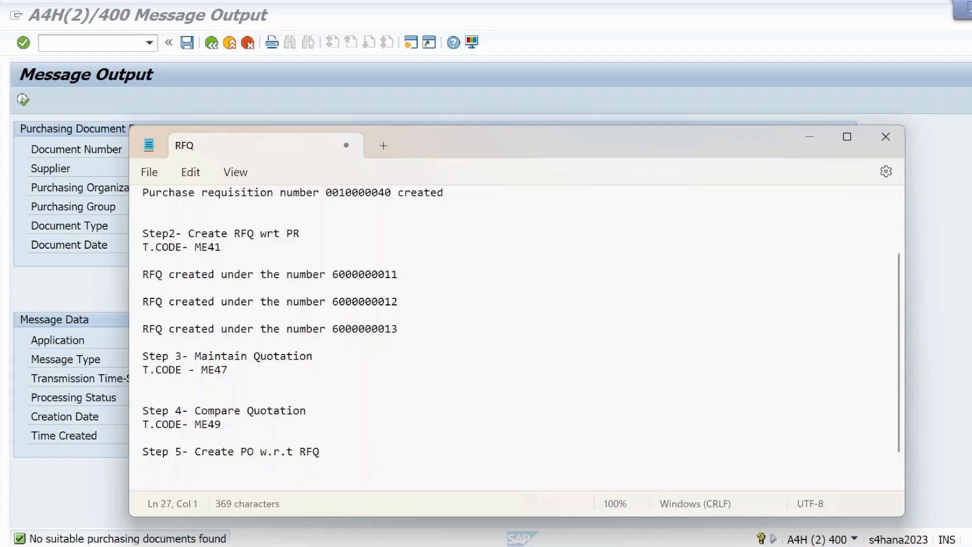
Step: Switch to SAP, start transaction ME21N, close the help area and turn on the document overview
key("alt+Tab")
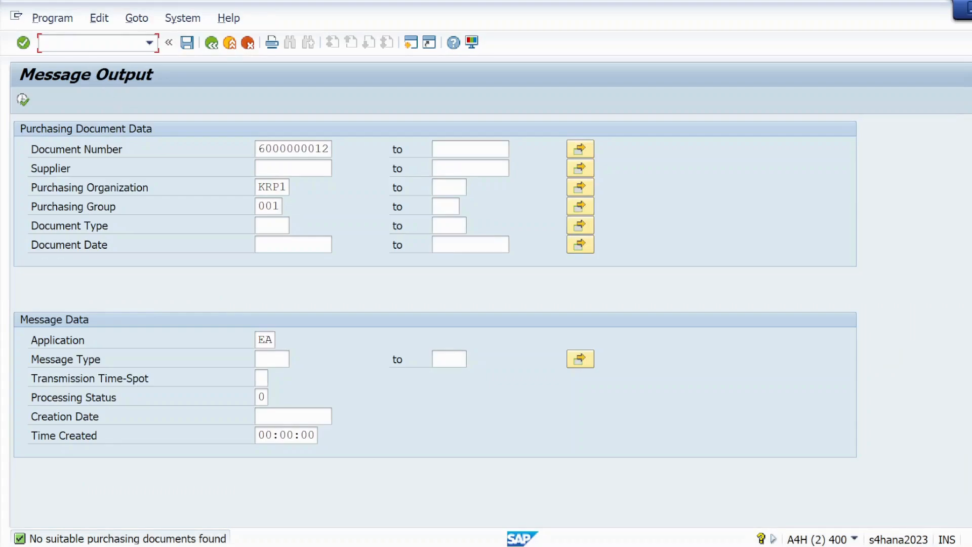
type("/NME21M")
key("BackSpace")
type("N")
key("Return")
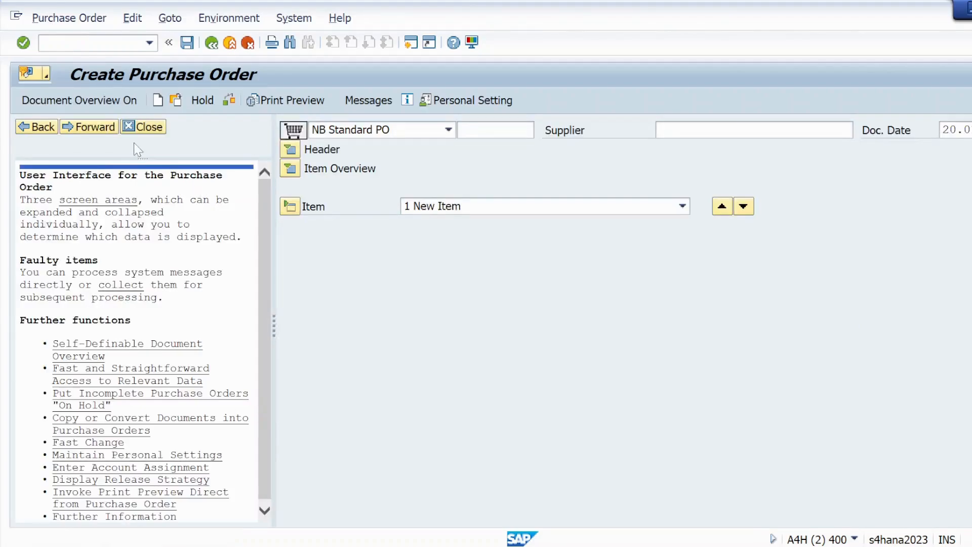
left_click(142, 128)
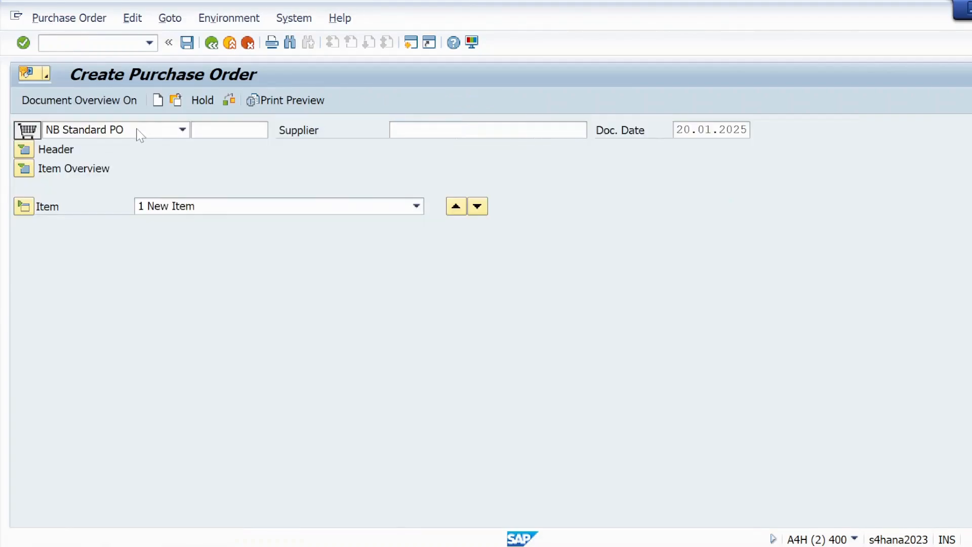
left_click(73, 100)
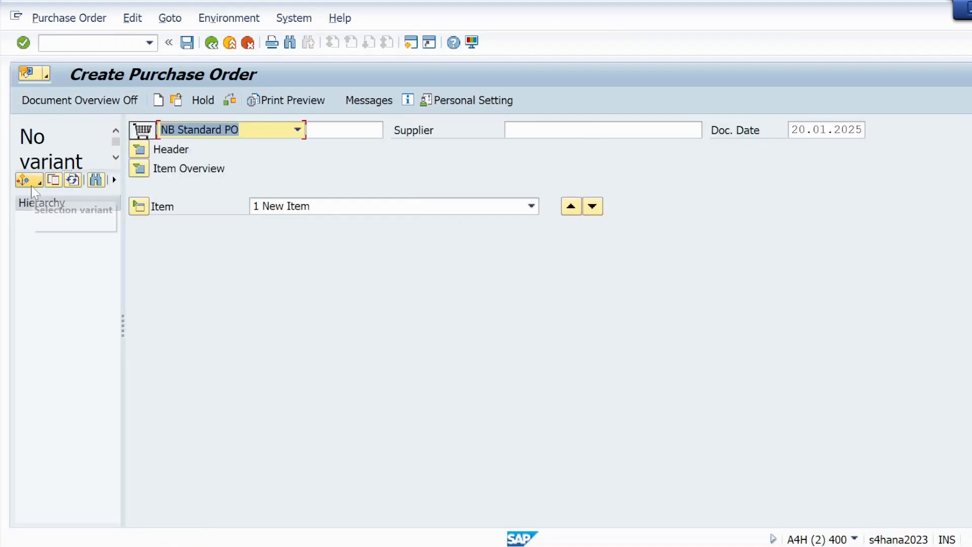
Step: Choose requests for quotations as the document overview's selection variant and clear the Purchasing Document criterion
left_click(30, 181)
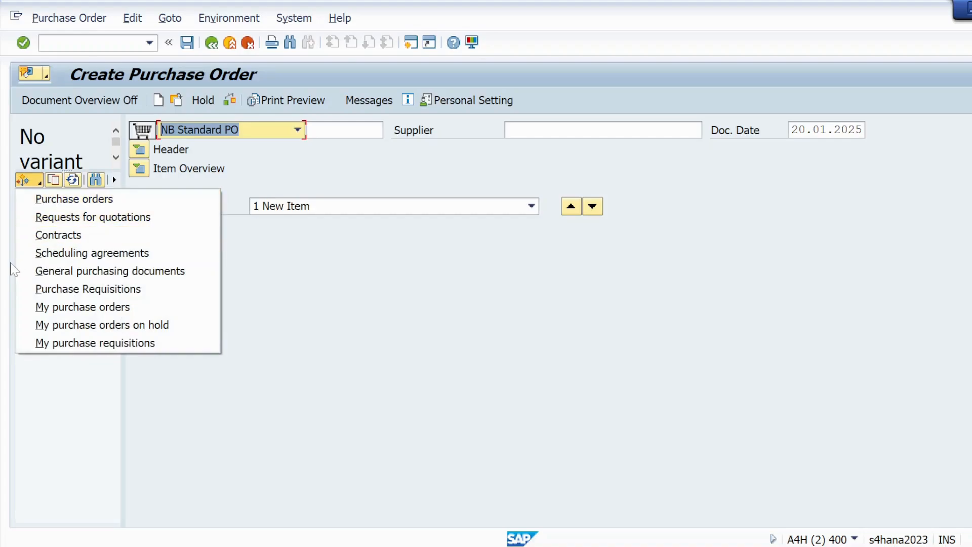
left_click(99, 224)
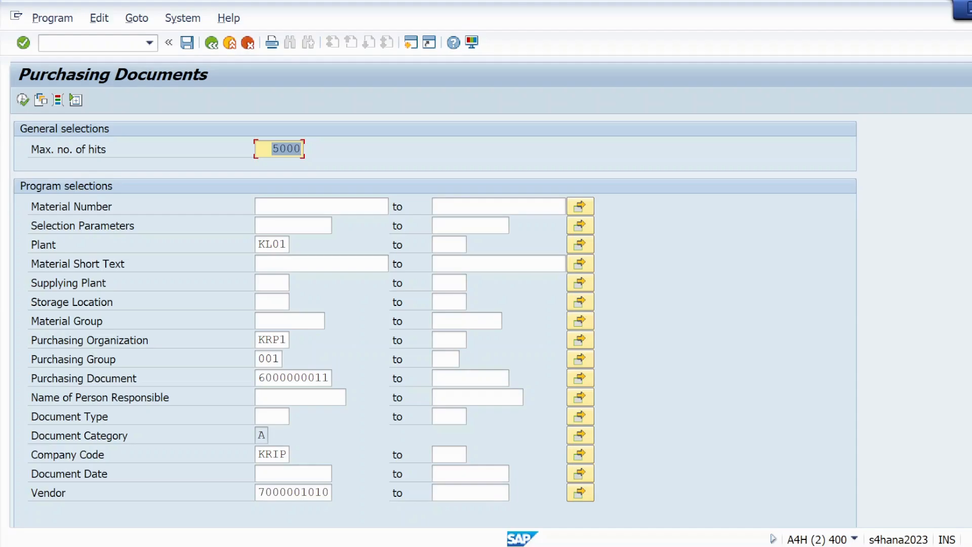
left_click(304, 378)
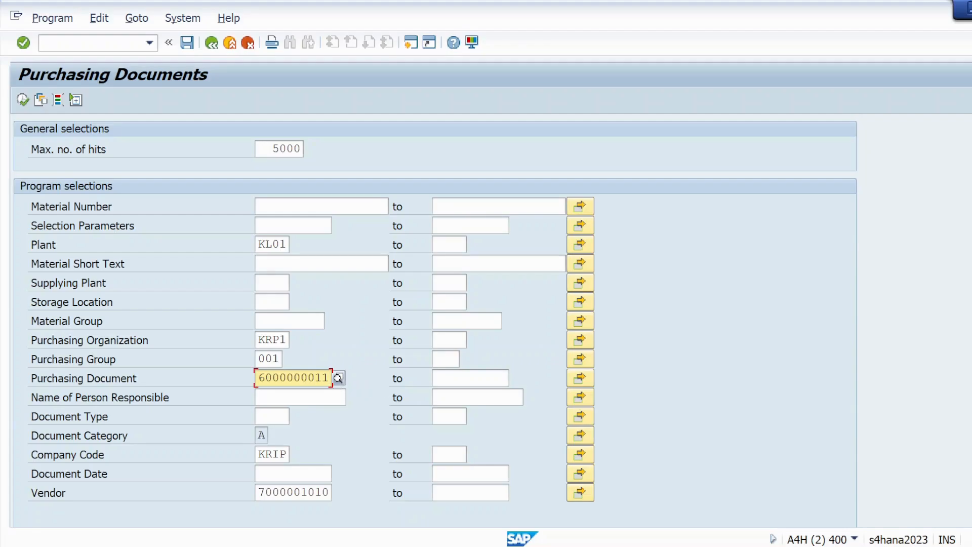
key("BackSpace")
key("BackSpace")
key("BackSpace")
key("BackSpace")
key("BackSpace")
key("BackSpace")
key("BackSpace")
key("BackSpace")
key("BackSpace")
key("BackSpace")
Step: Clear the Vendor criterion and run the selection to list the requests for quotations
left_click(308, 493)
key("BackSpace")
key("BackSpace")
key("BackSpace")
key("BackSpace")
key("BackSpace")
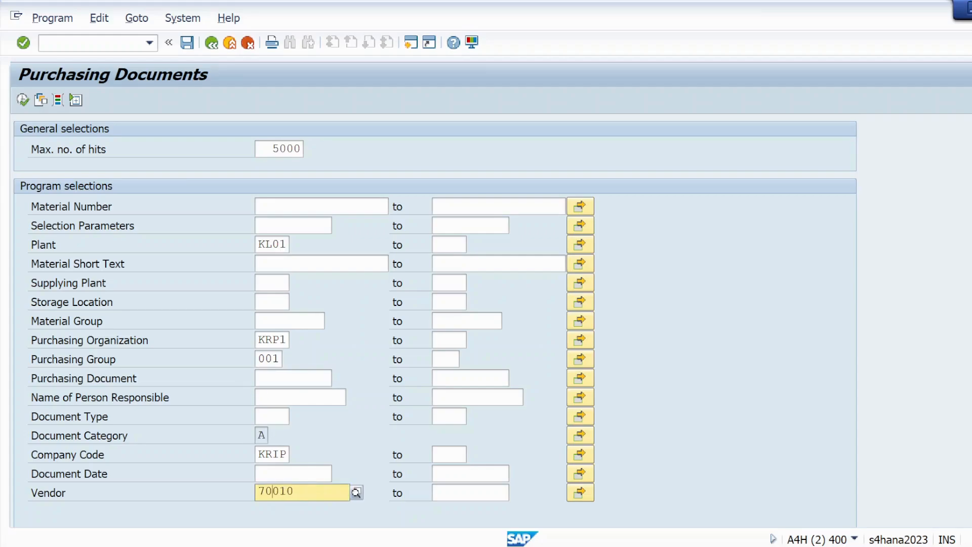
key("Delete")
key("Delete")
key("Delete")
key("BackSpace")
key("BackSpace")
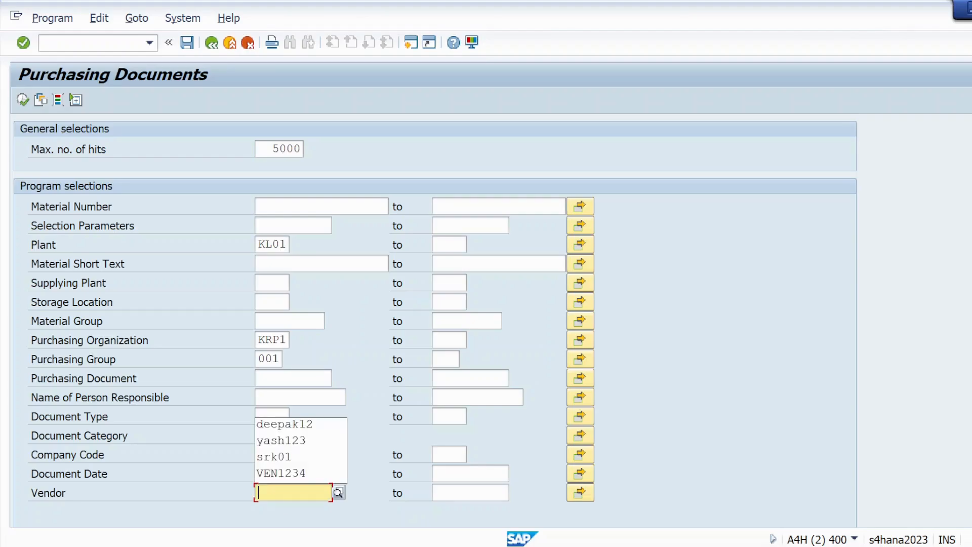
left_click(371, 429)
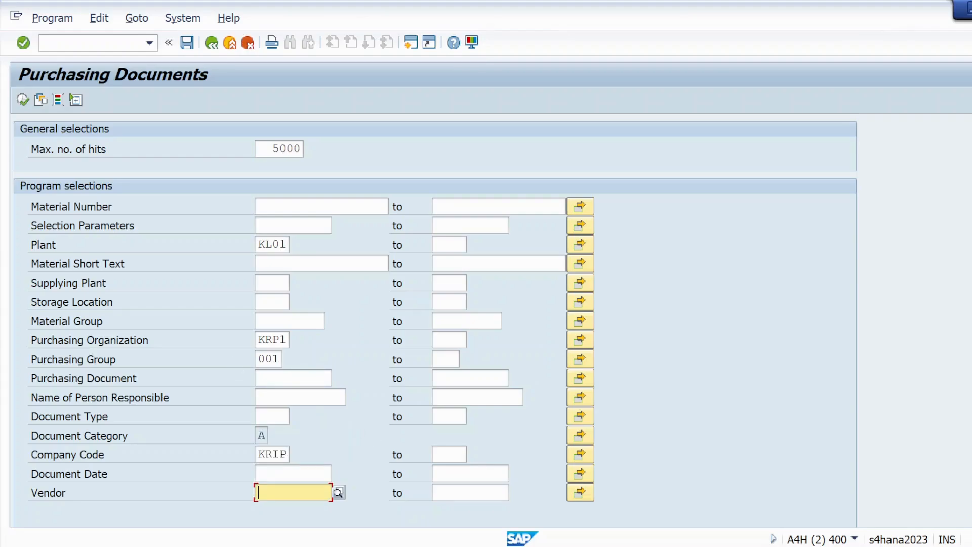
left_click(22, 99)
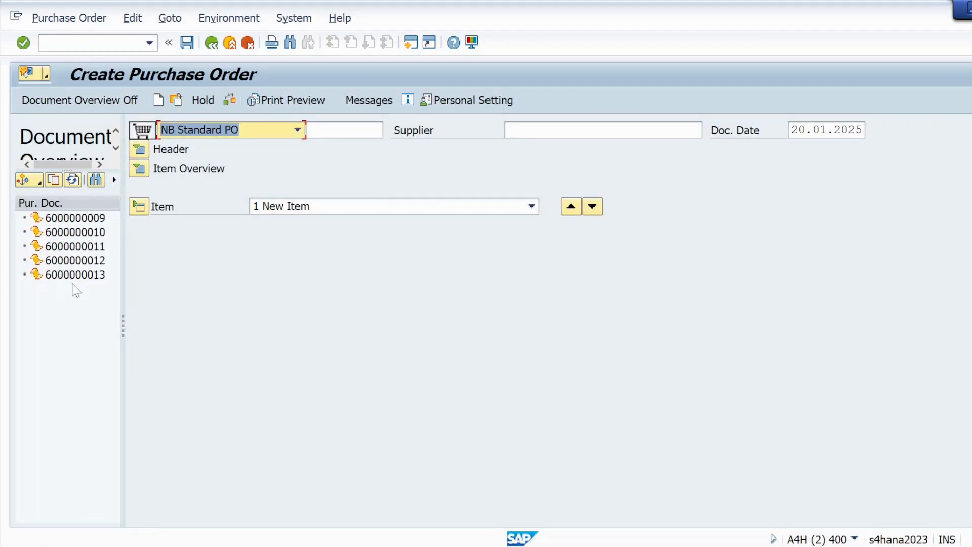
left_click(94, 251)
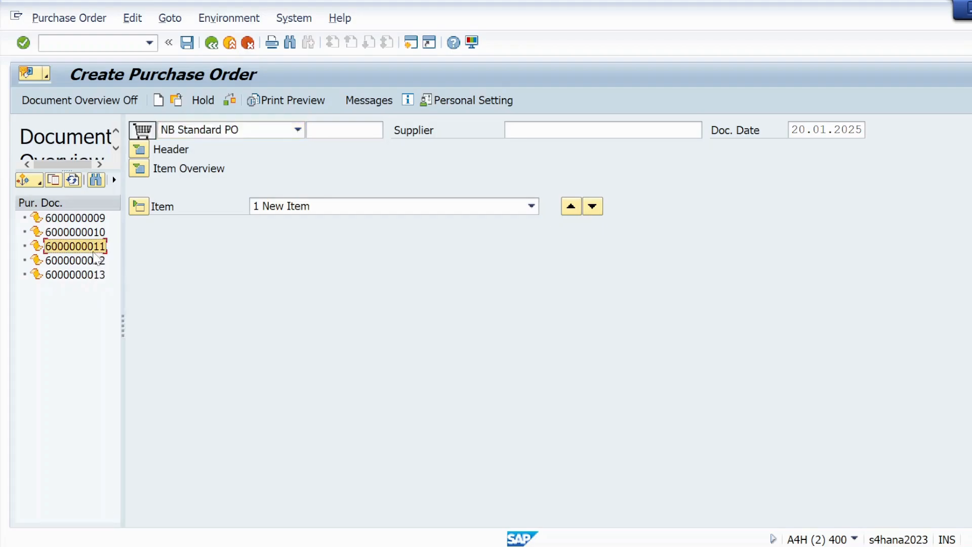
left_click(57, 184)
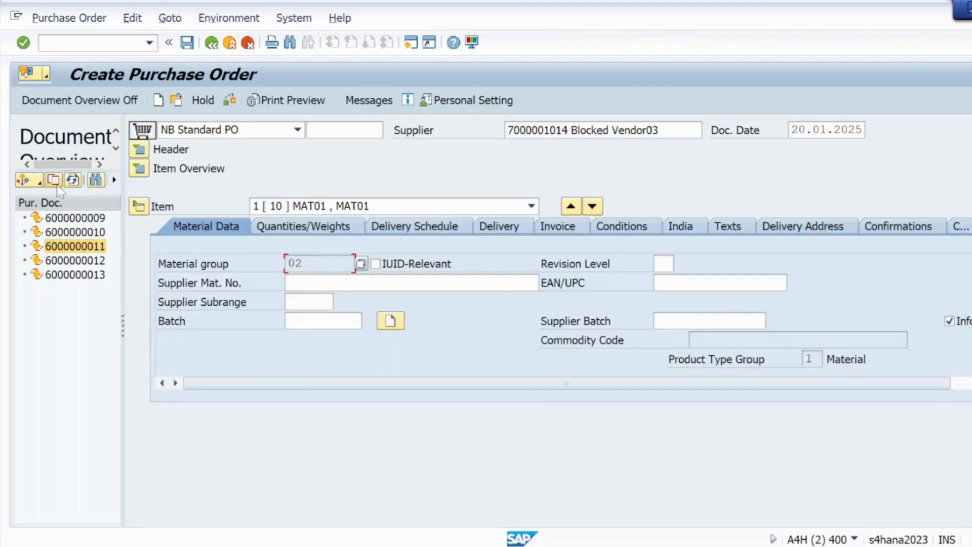
left_click(231, 100)
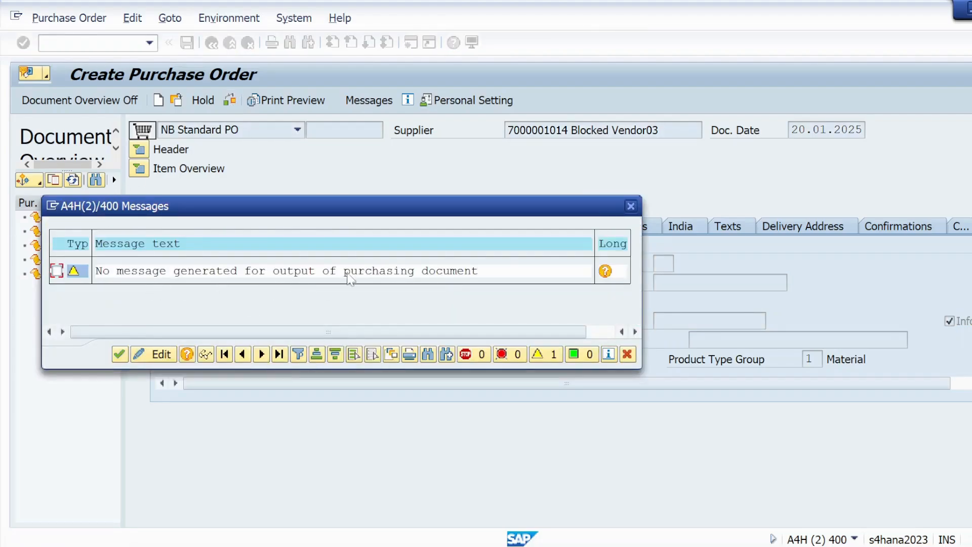
left_click(631, 207)
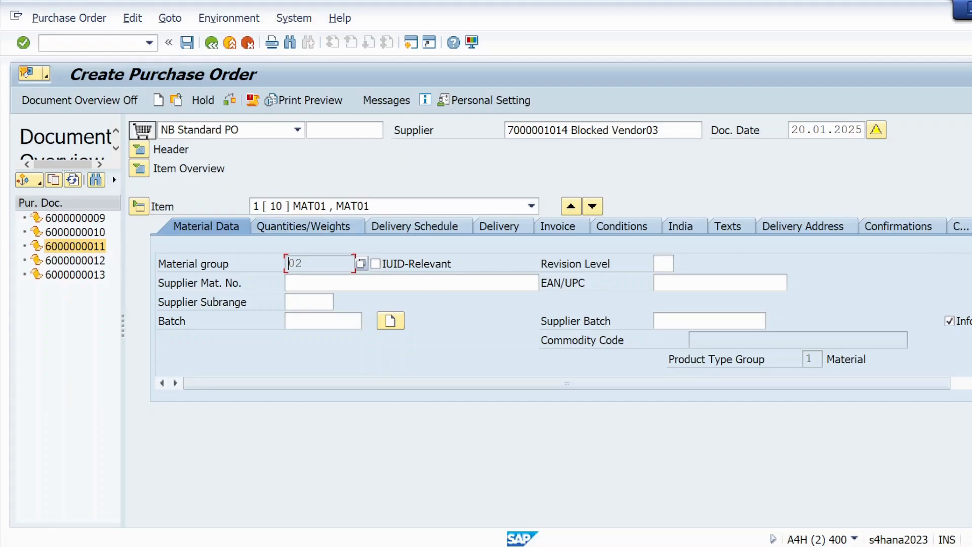
Step: Restart ME21N for a blank purchase order with the document overview on and the help area closed
left_click(80, 43)
type("/NME21N")
key("Return")
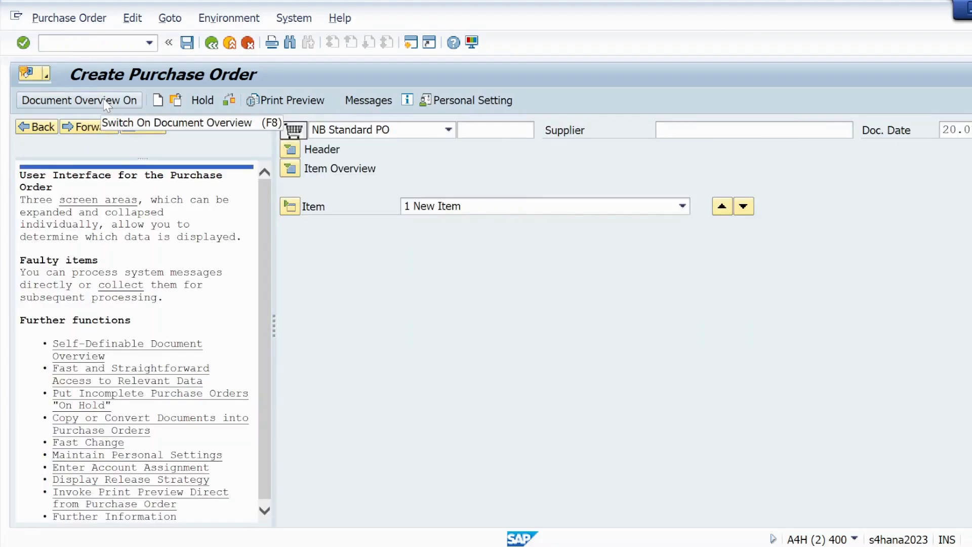
left_click(107, 105)
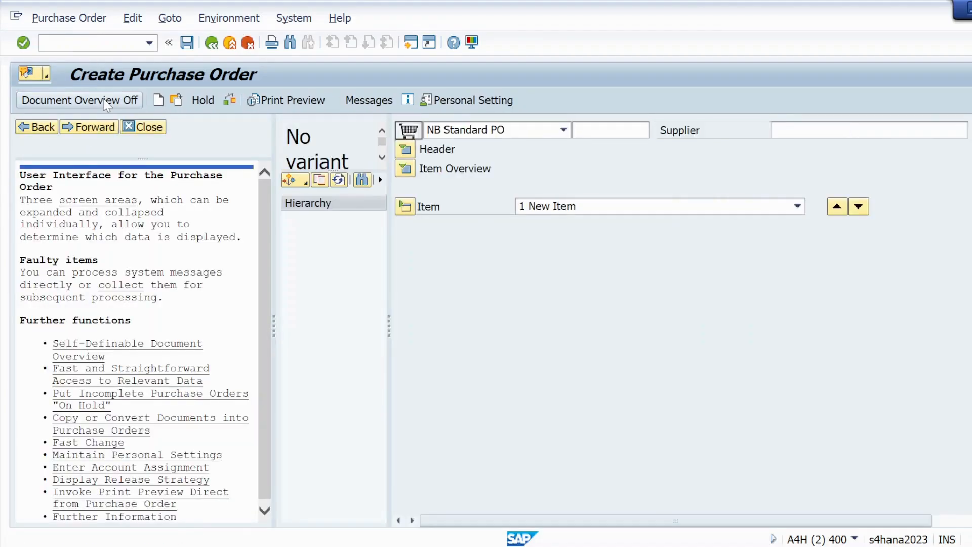
left_click(146, 132)
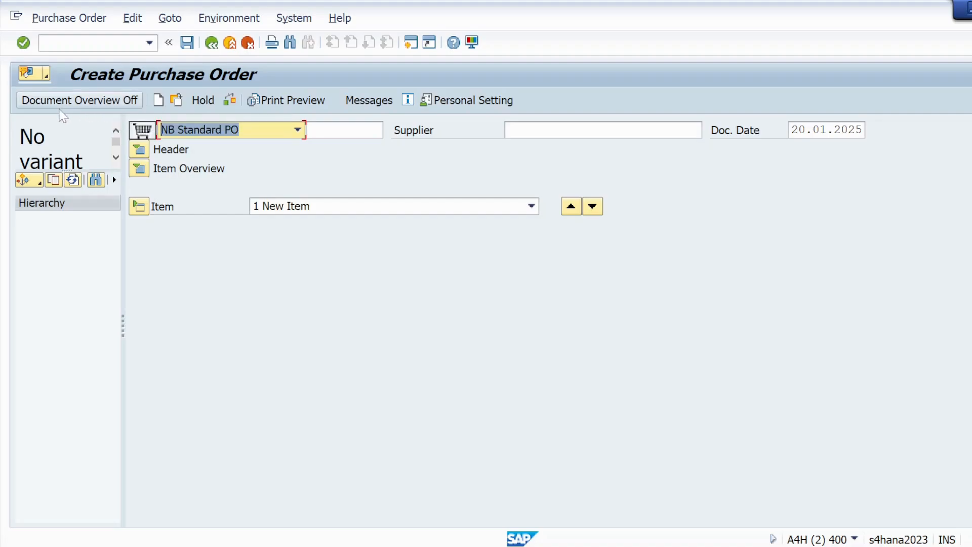
Step: List the requests for quotations in the document overview using the existing selection criteria
left_click(28, 178)
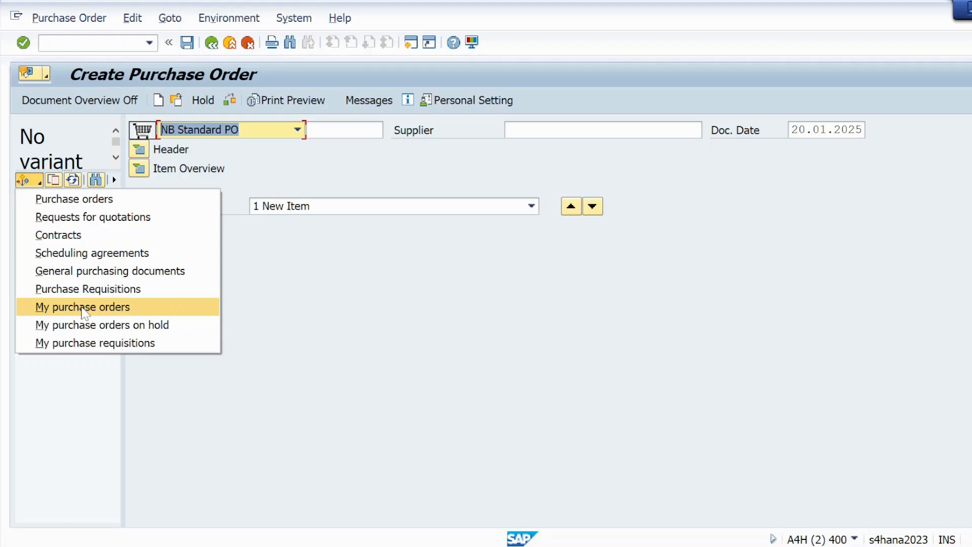
left_click(80, 217)
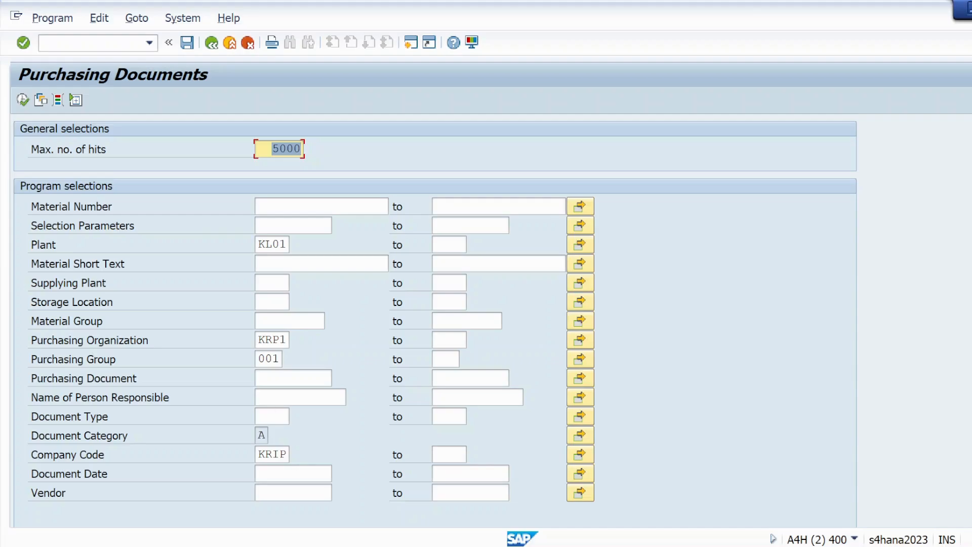
left_click(26, 102)
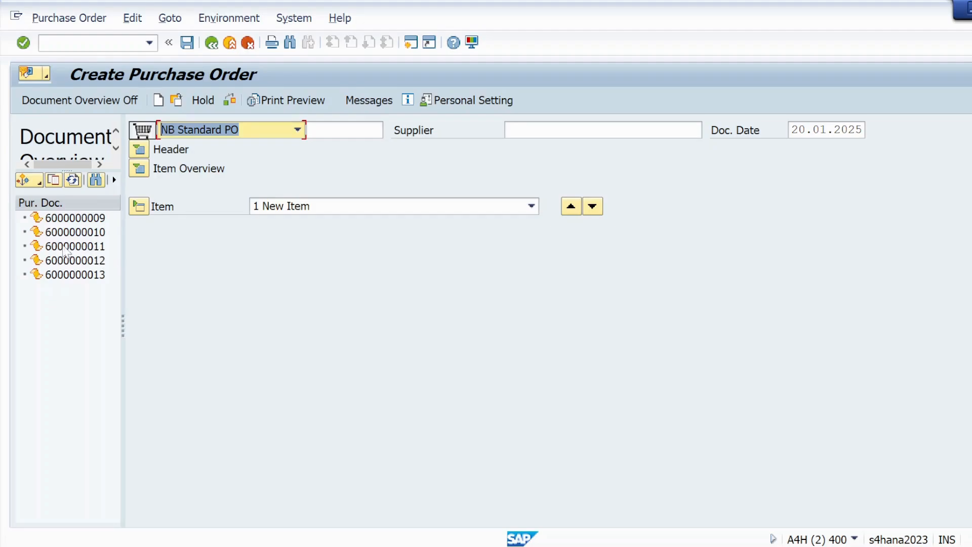
left_click(89, 265)
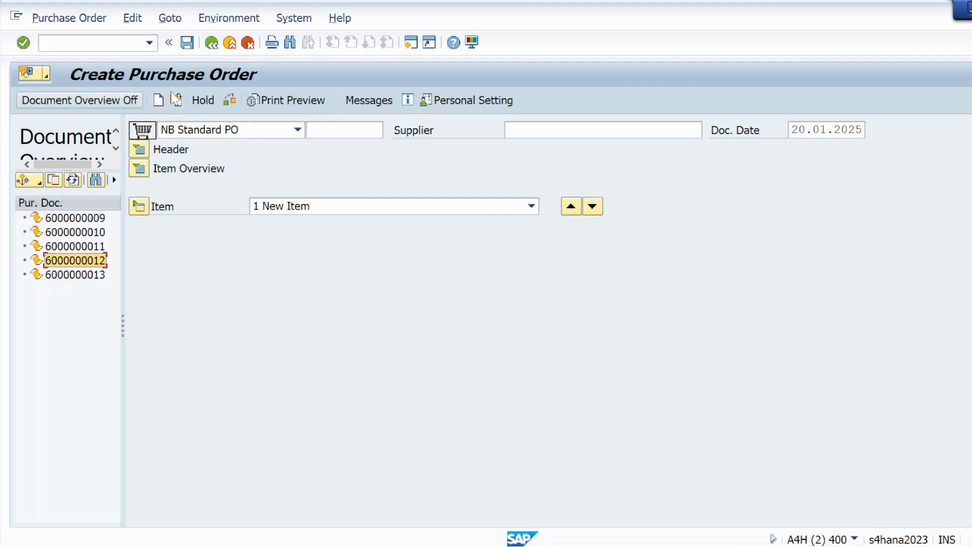
left_click(54, 182)
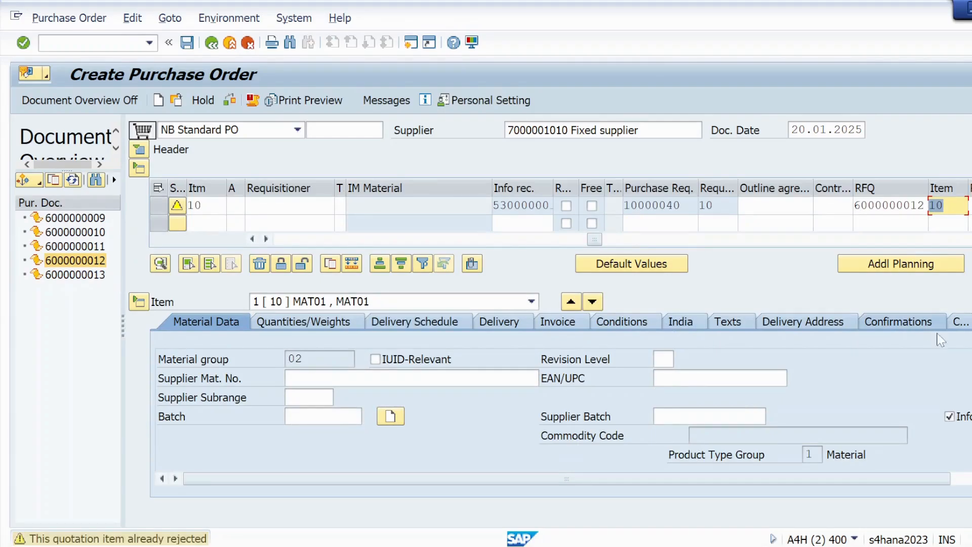
left_click(230, 103)
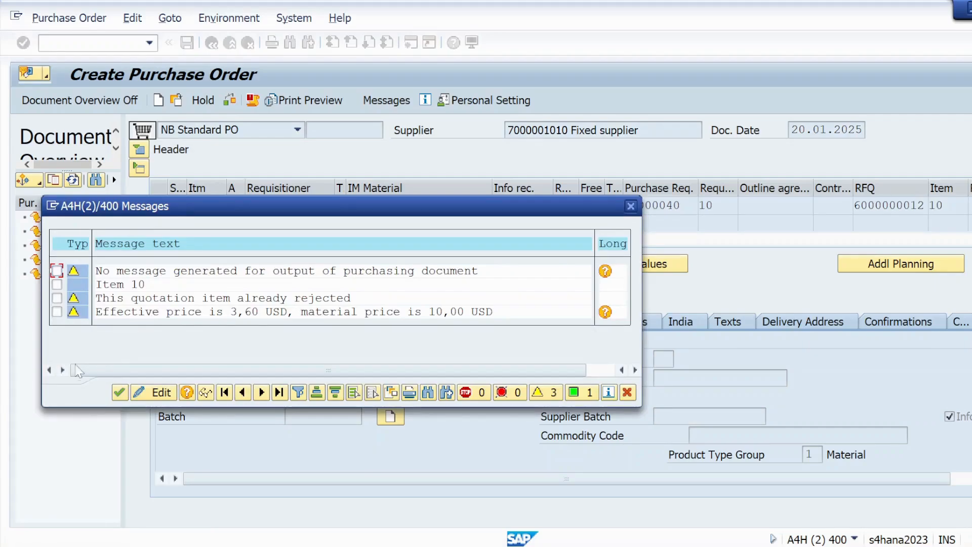
left_click(119, 392)
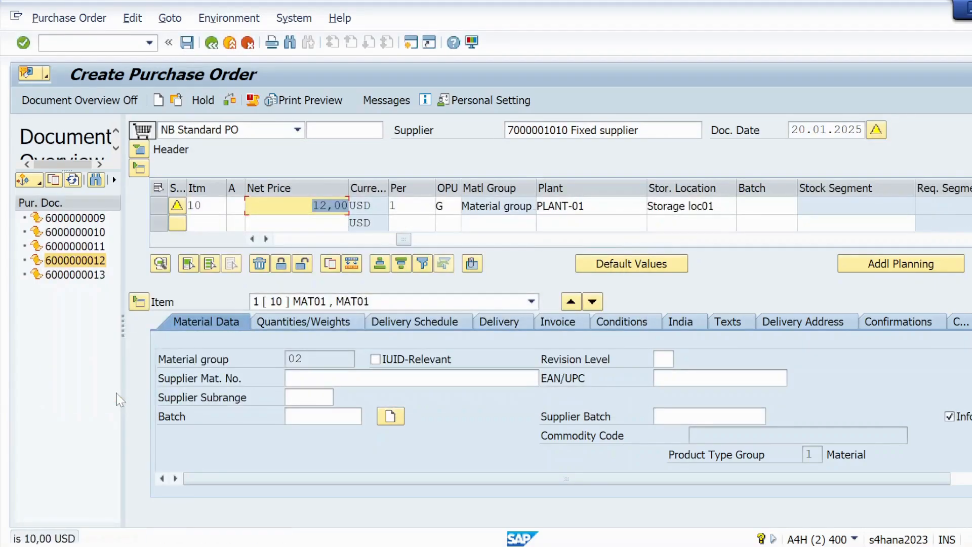
Step: Check the order again and read the long text of the effective price versus material price message
left_click(231, 103)
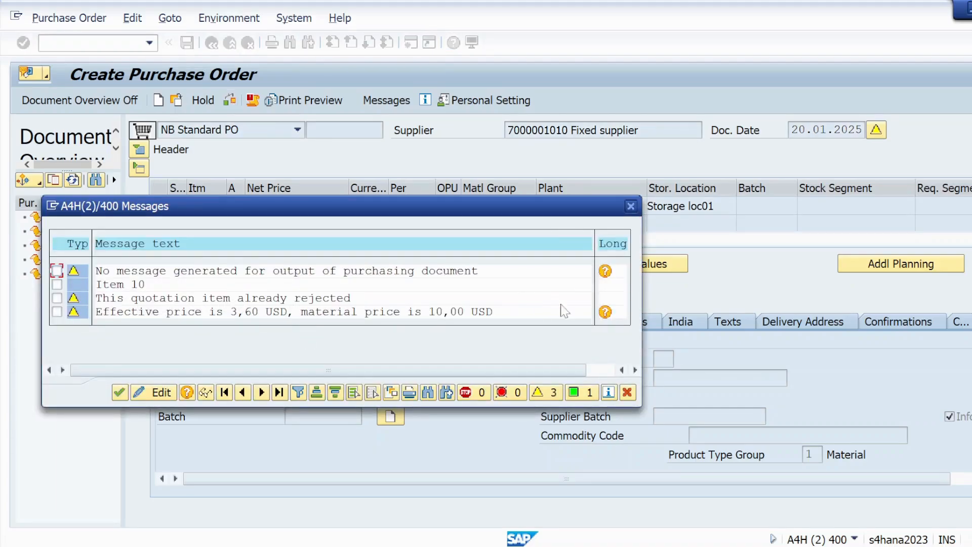
left_click(604, 312)
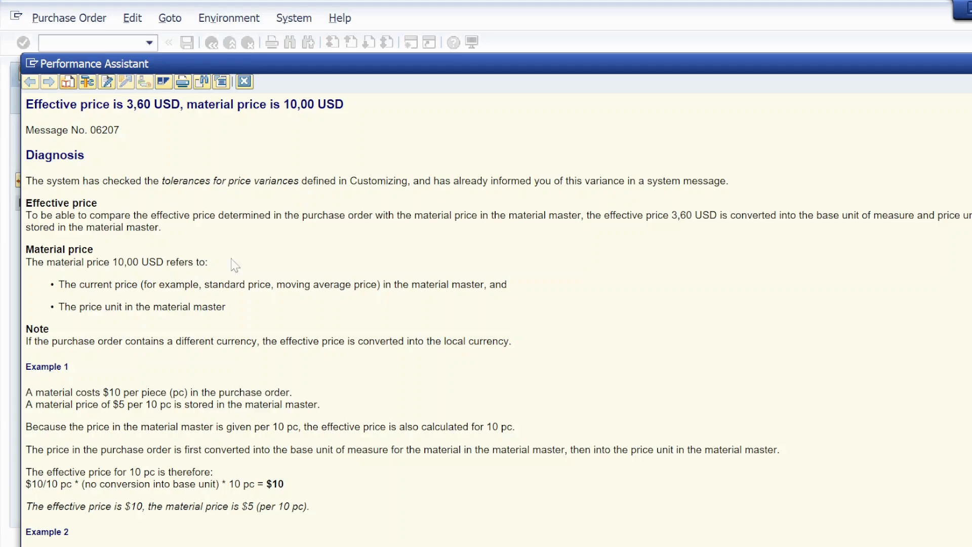
left_click(244, 82)
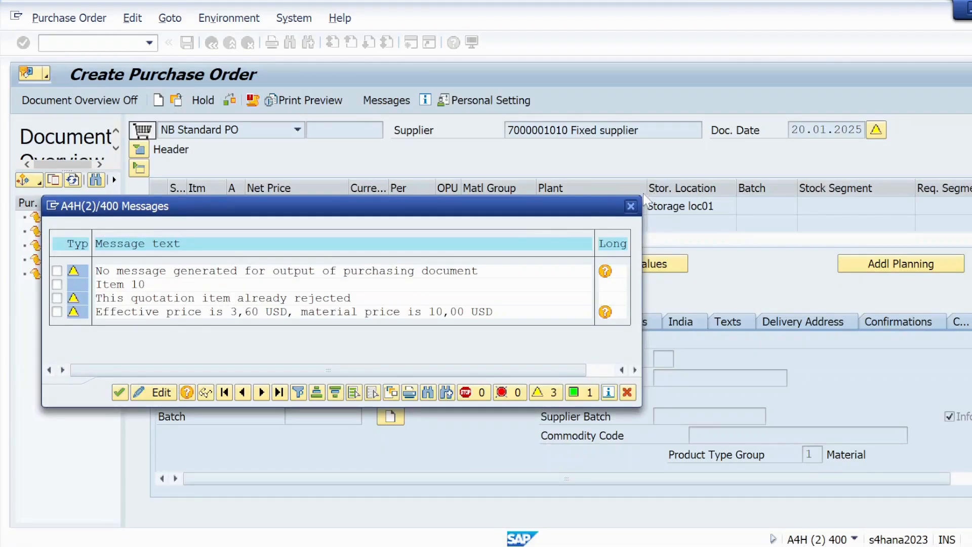
left_click(630, 206)
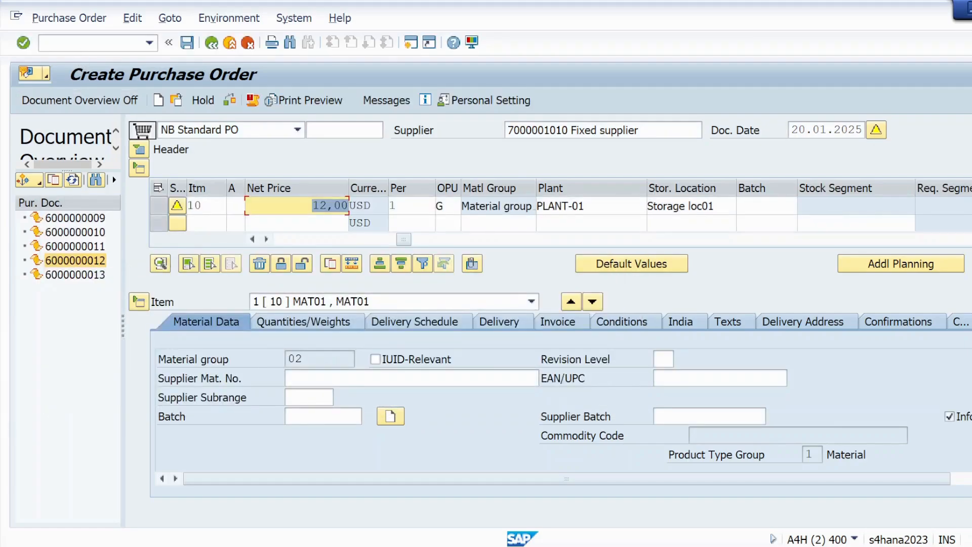
Step: Discard this draft by calling ME21N again, close the help area and display the document overview
left_click(71, 43)
type("NM")
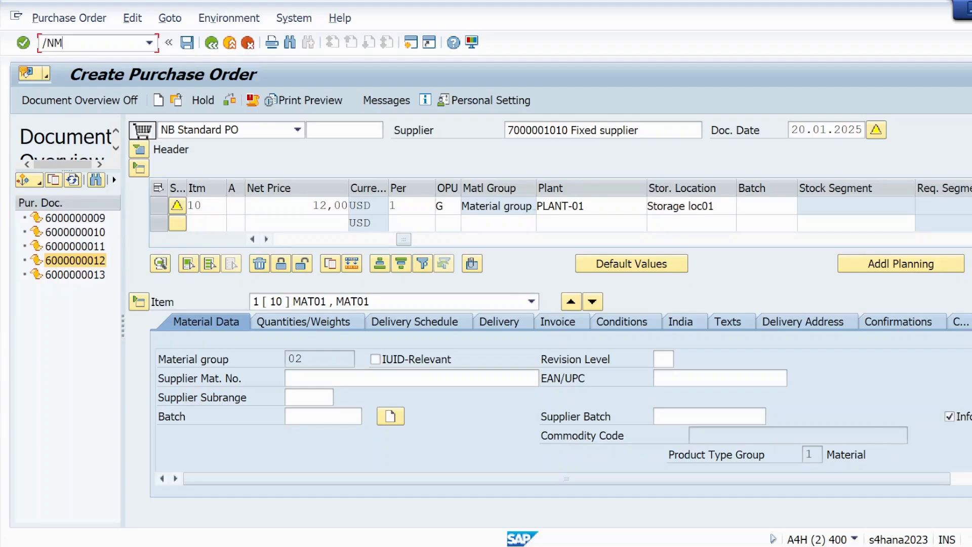
type("E21")
key("Return")
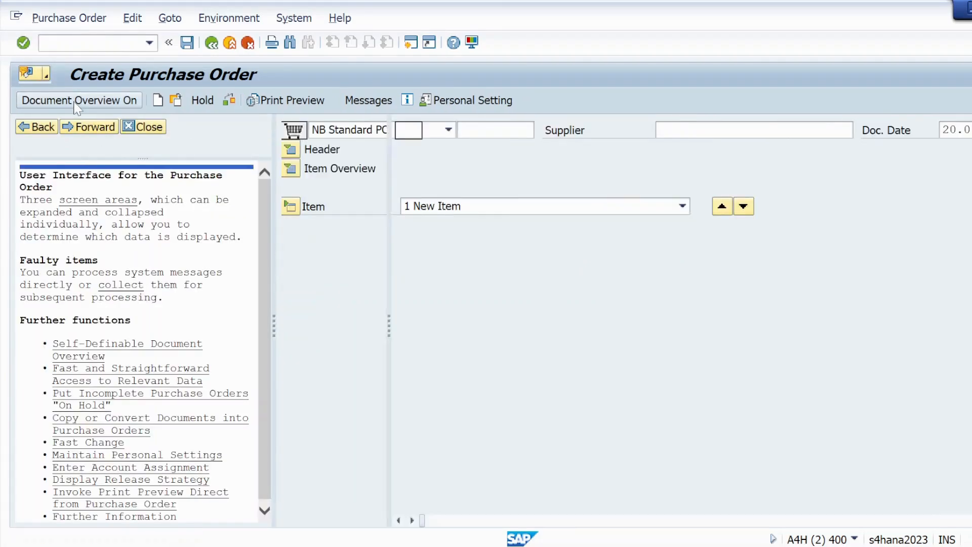
left_click(75, 100)
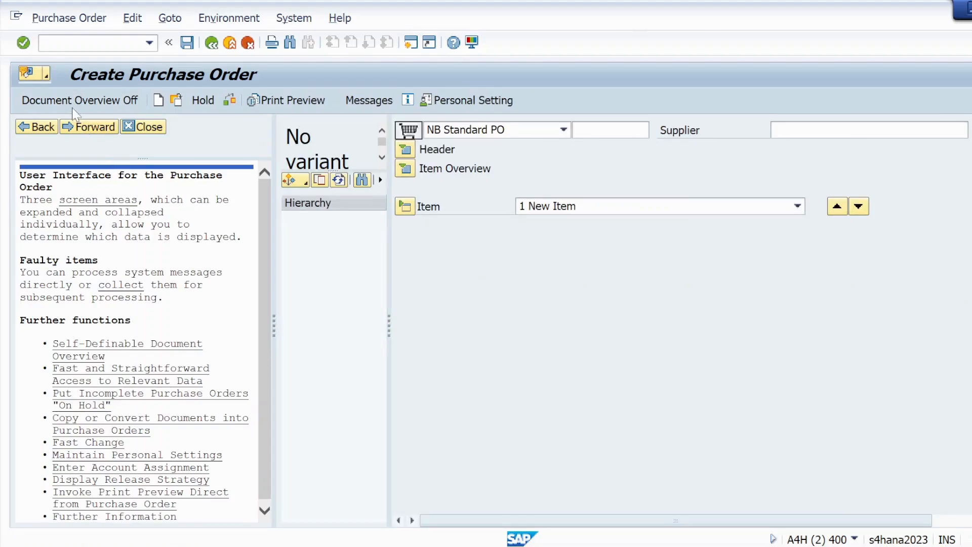
left_click(77, 104)
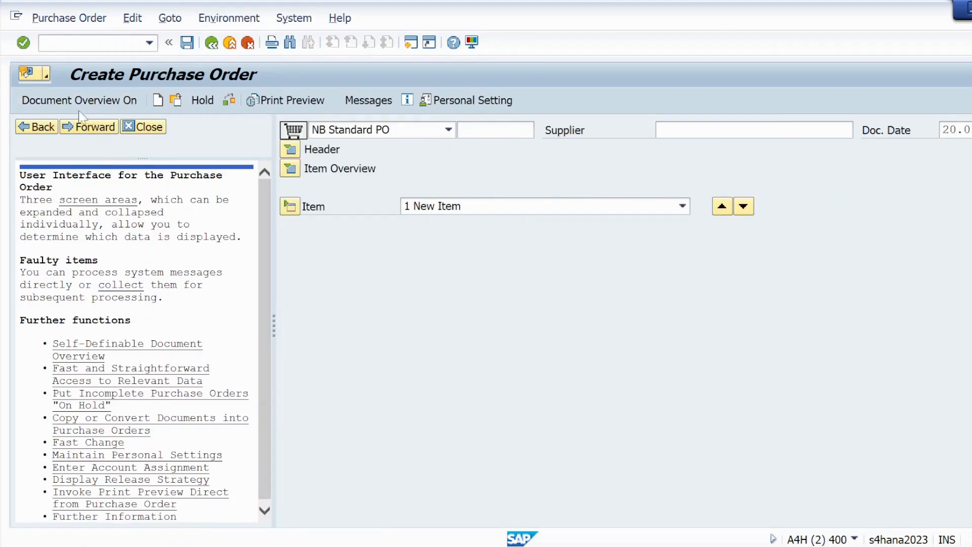
left_click(144, 127)
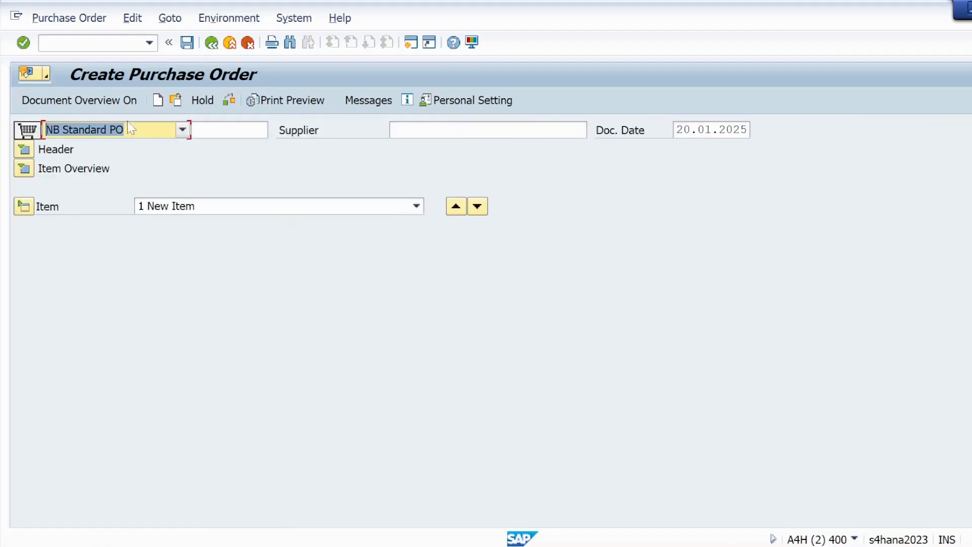
left_click(99, 101)
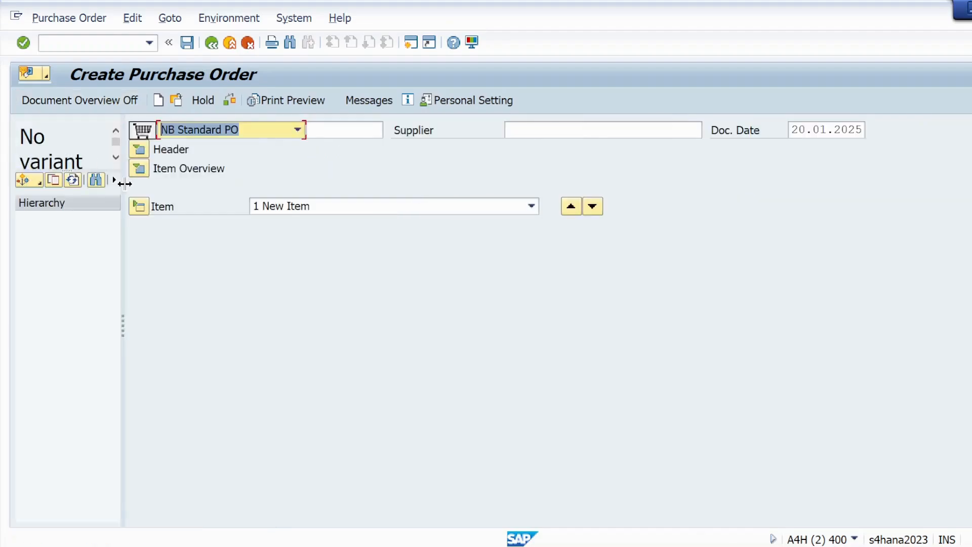
left_click(31, 182)
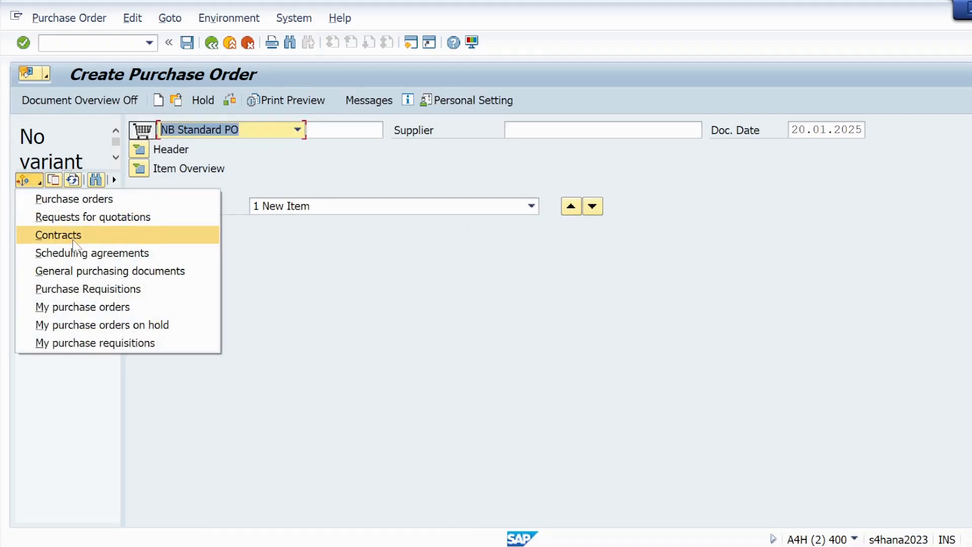
left_click(86, 217)
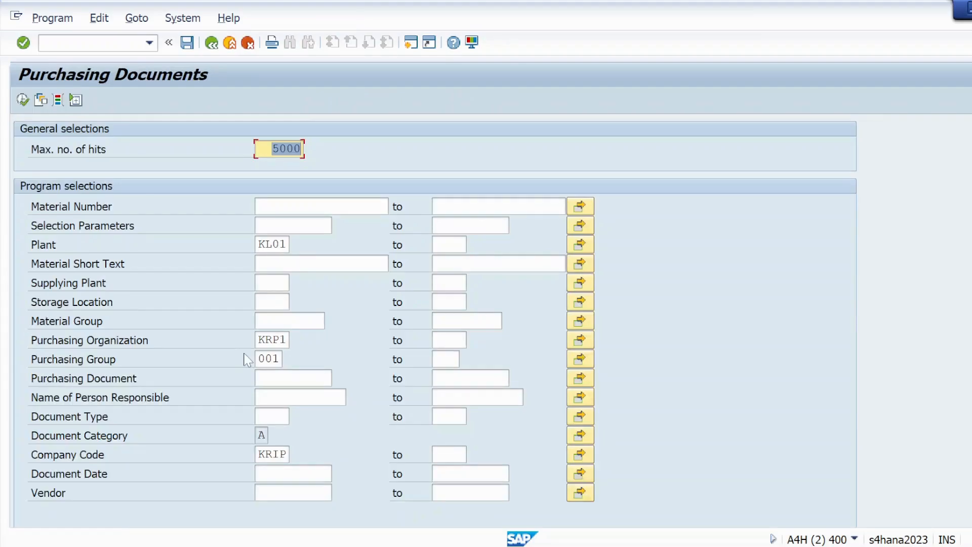
left_click(23, 100)
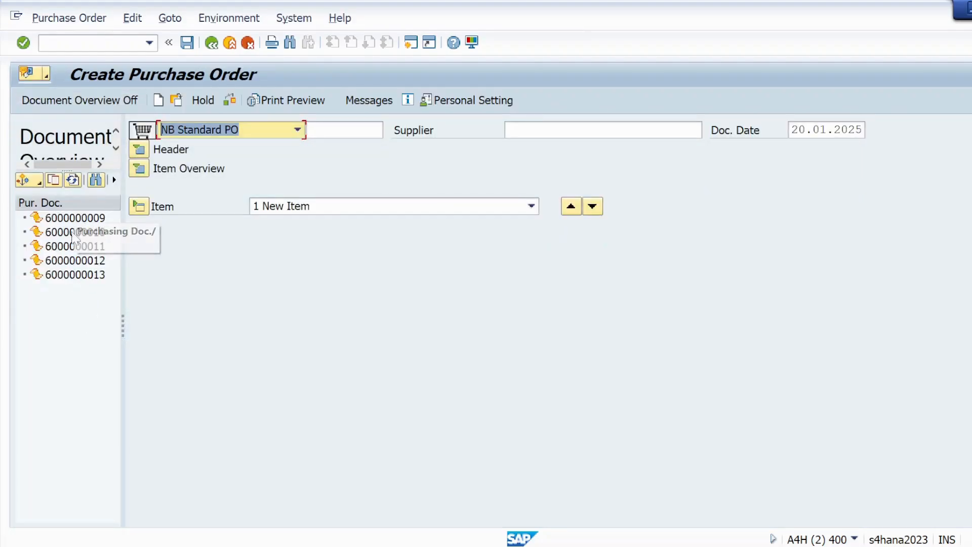
left_click(88, 276)
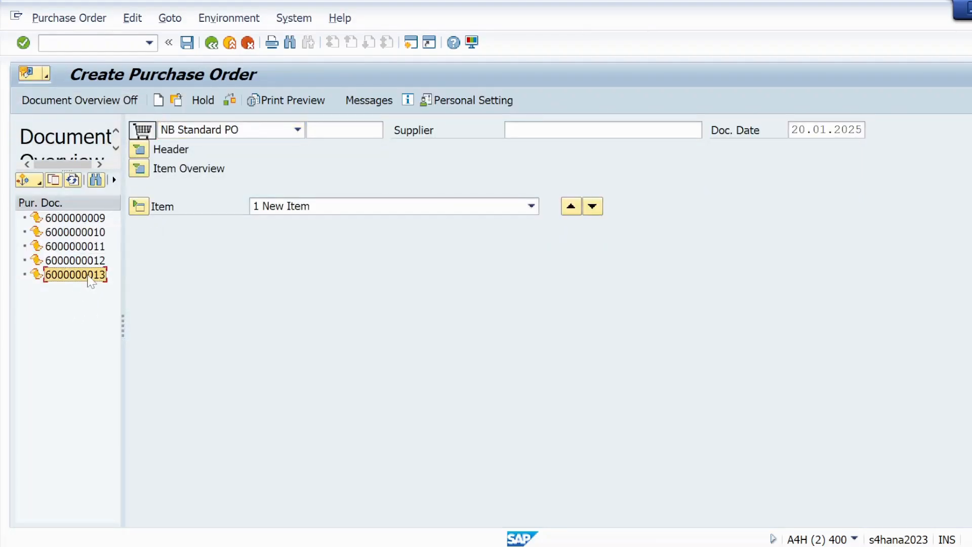
left_click(53, 180)
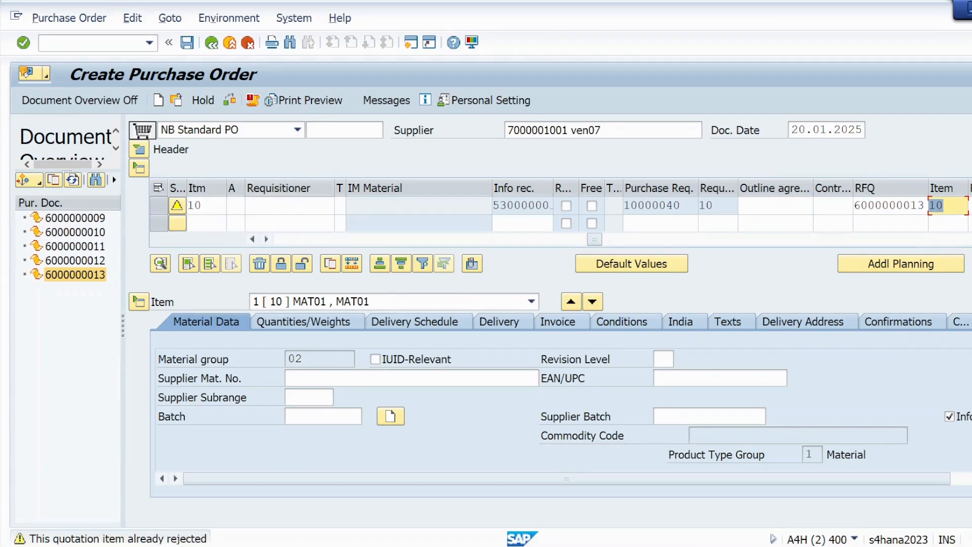
left_click_drag(593, 245, 284, 266)
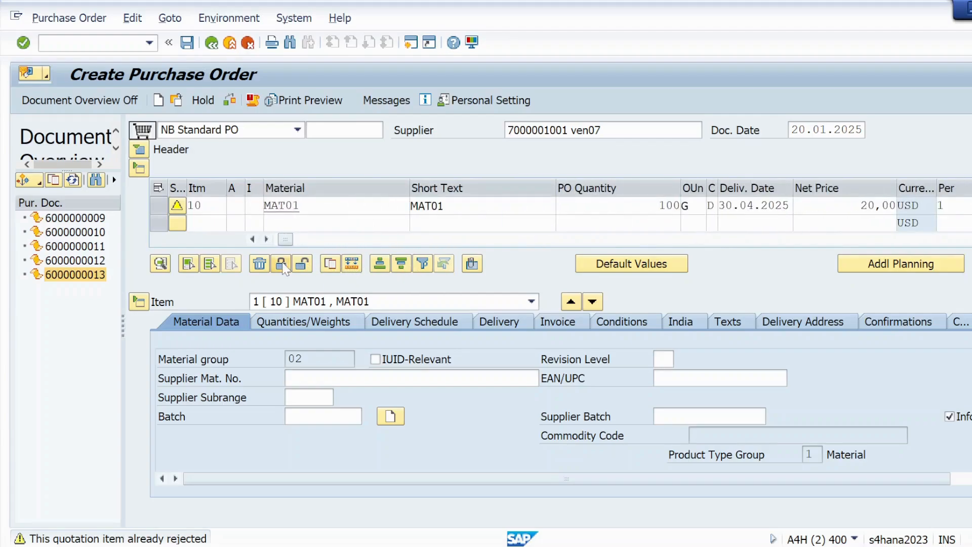
left_click(139, 149)
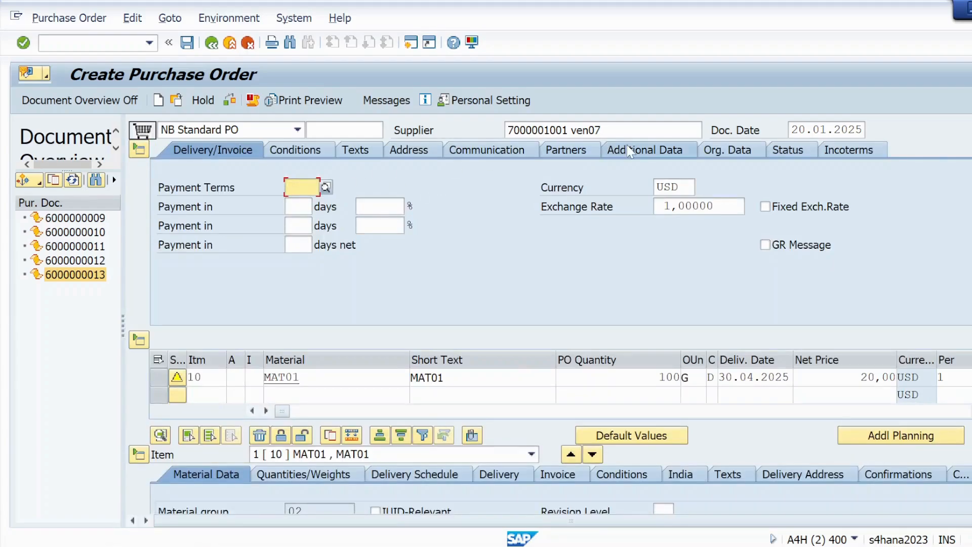
left_click(736, 148)
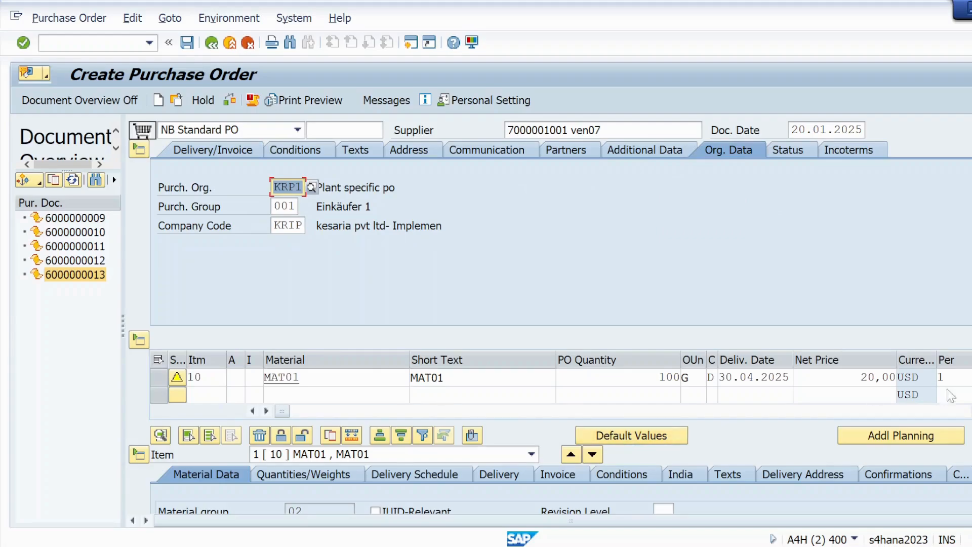
left_click(231, 100)
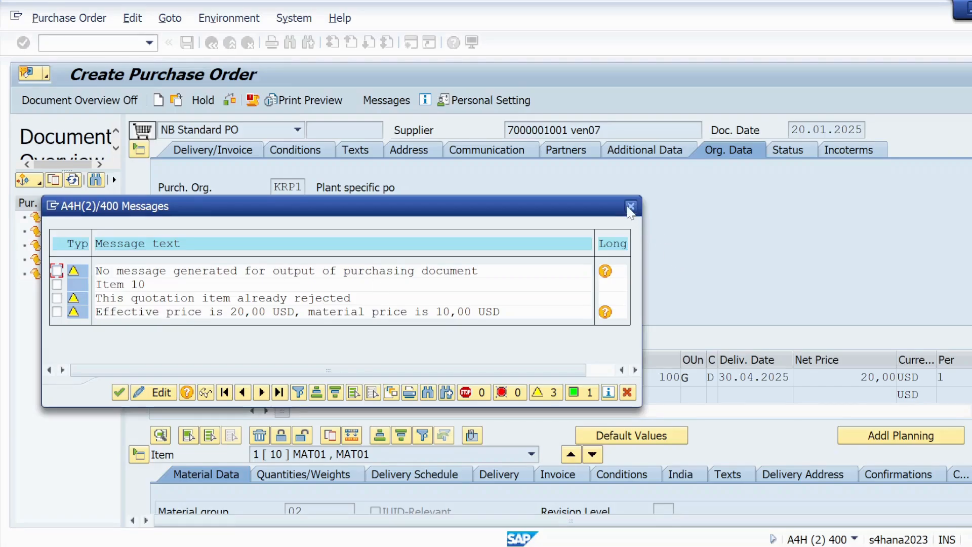
left_click(630, 207)
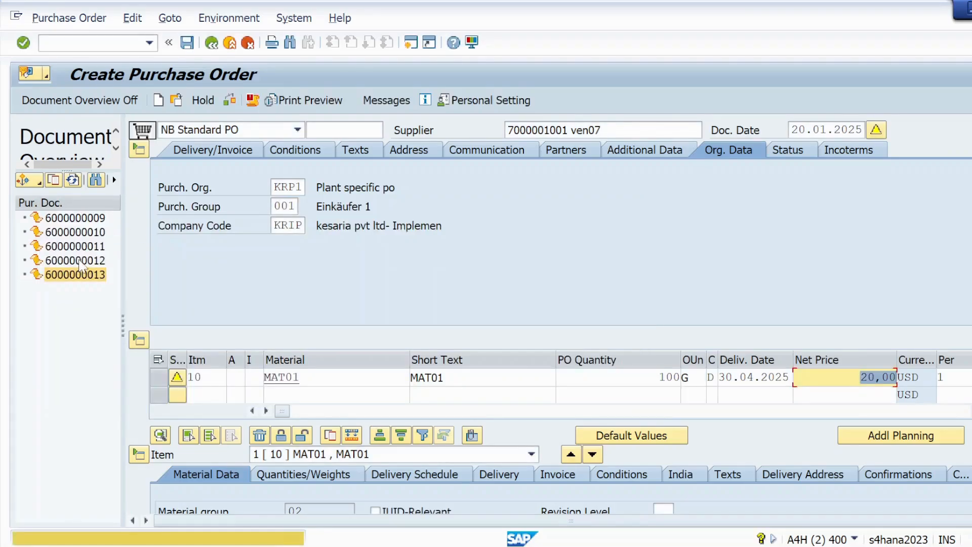
left_click(82, 275)
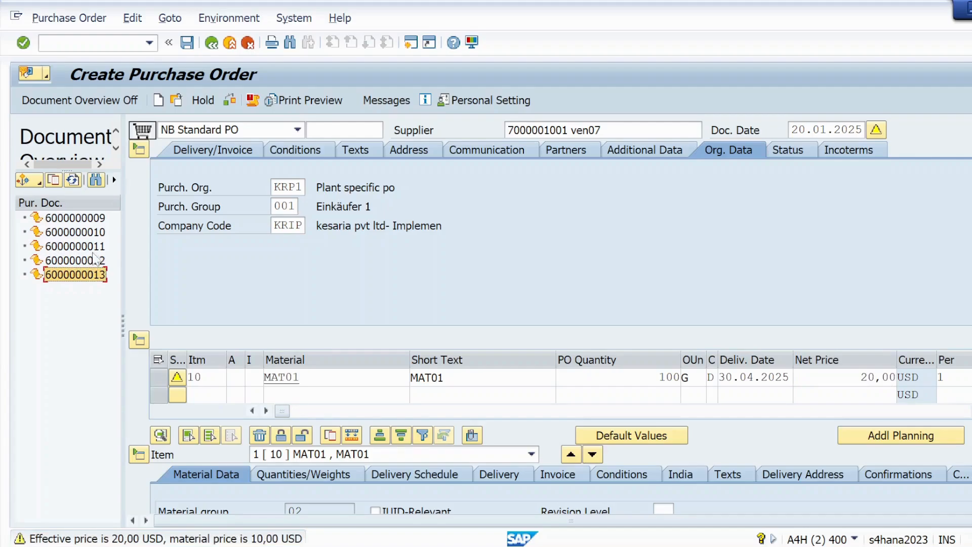
left_click(94, 247)
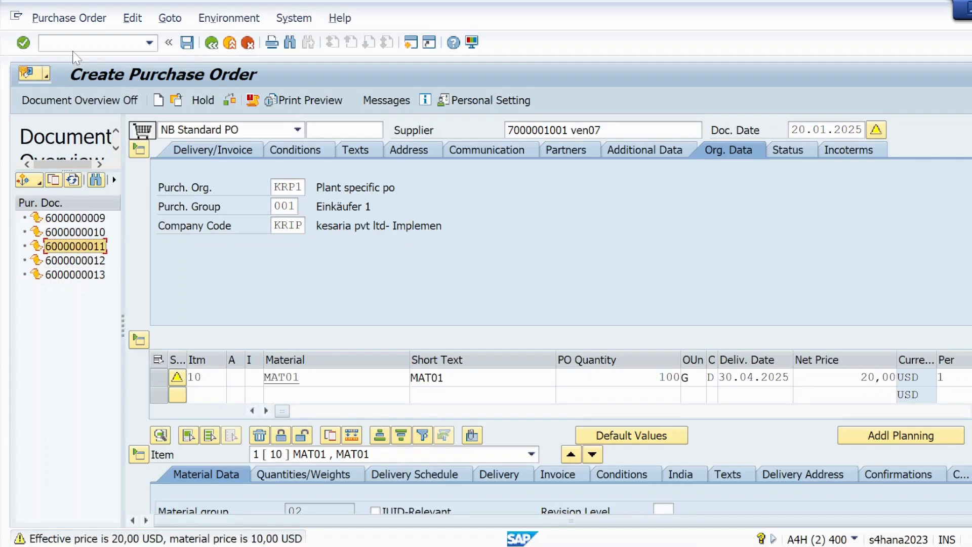
left_click(85, 43)
type("/NME21N")
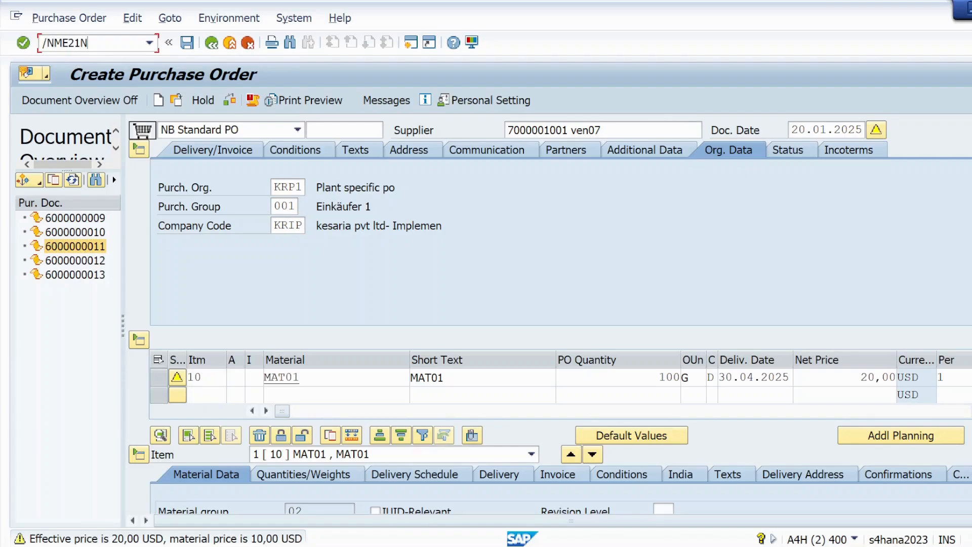
key("Return")
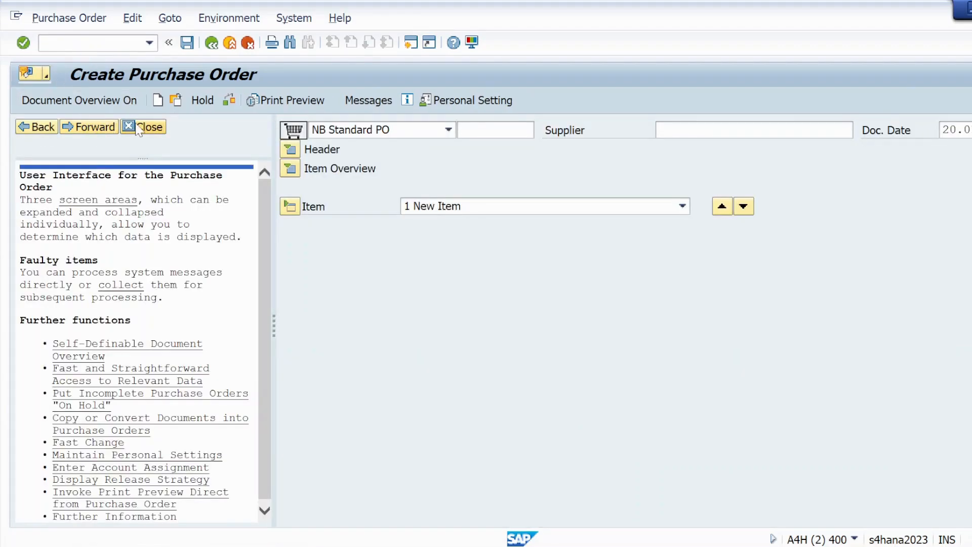
left_click(140, 127)
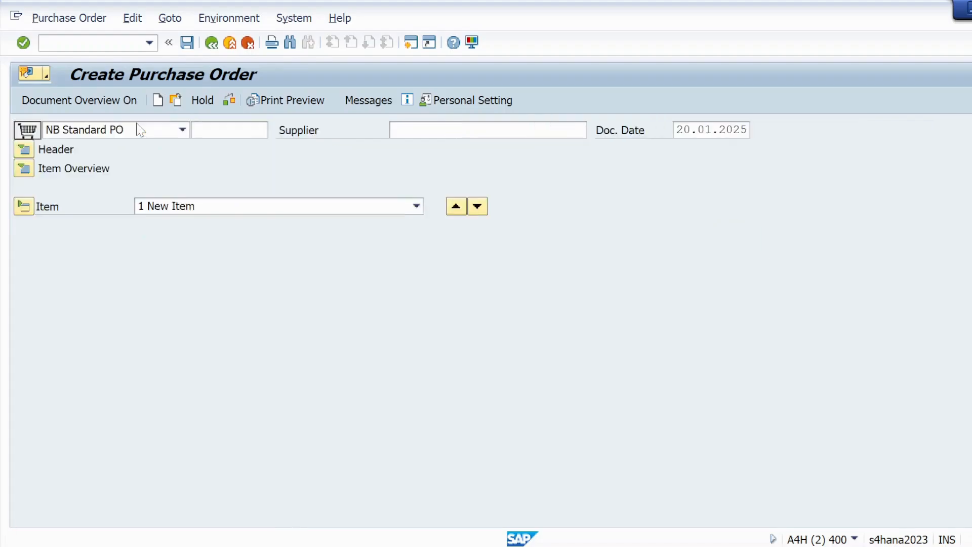
left_click(43, 101)
left_click(23, 181)
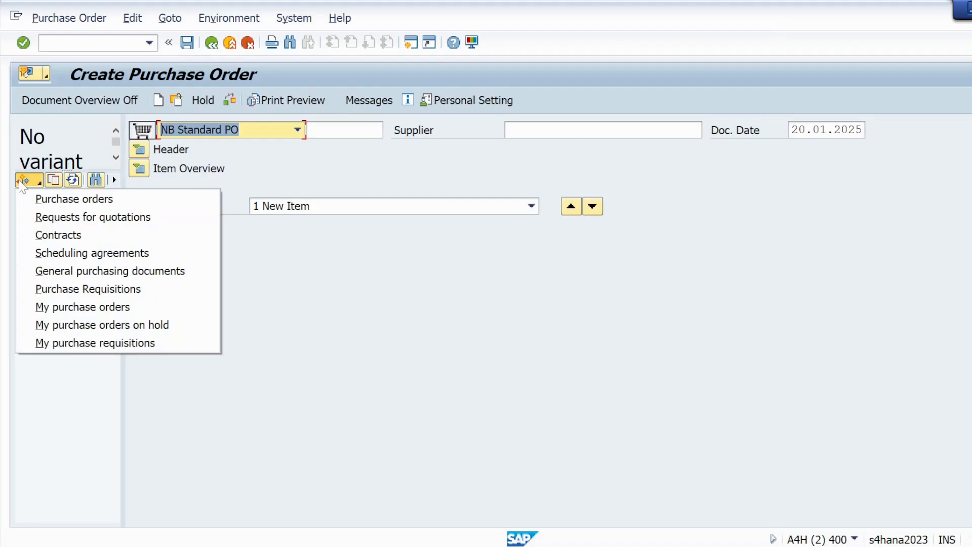
left_click(100, 222)
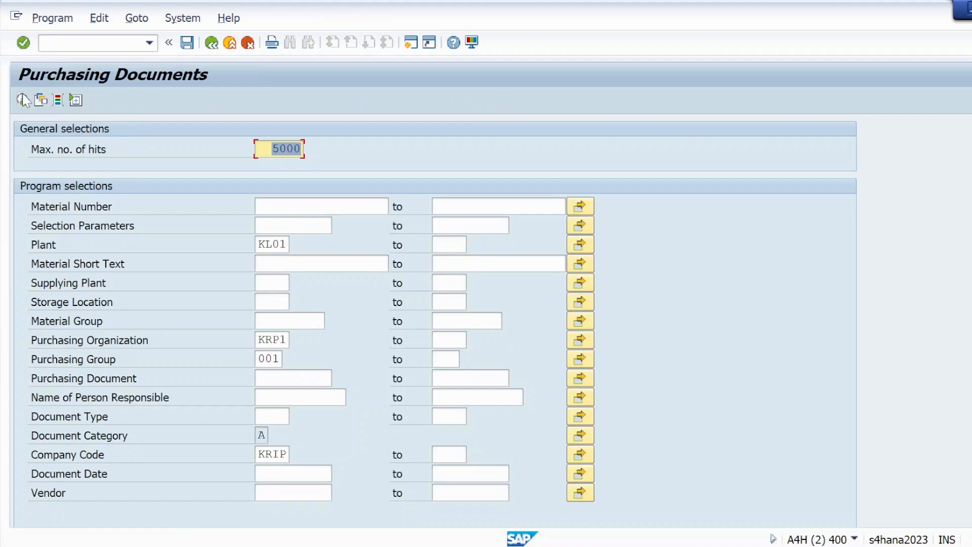
left_click(23, 99)
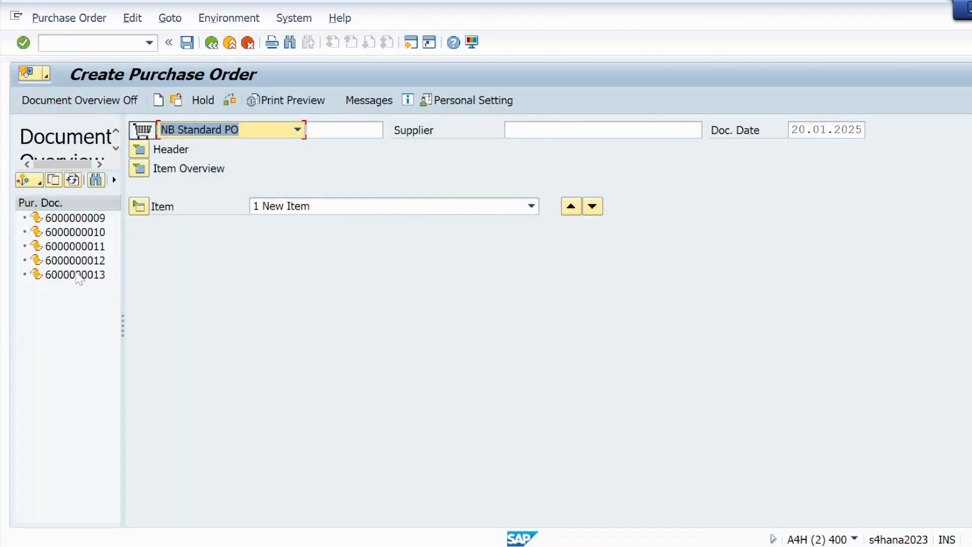
left_click(76, 274)
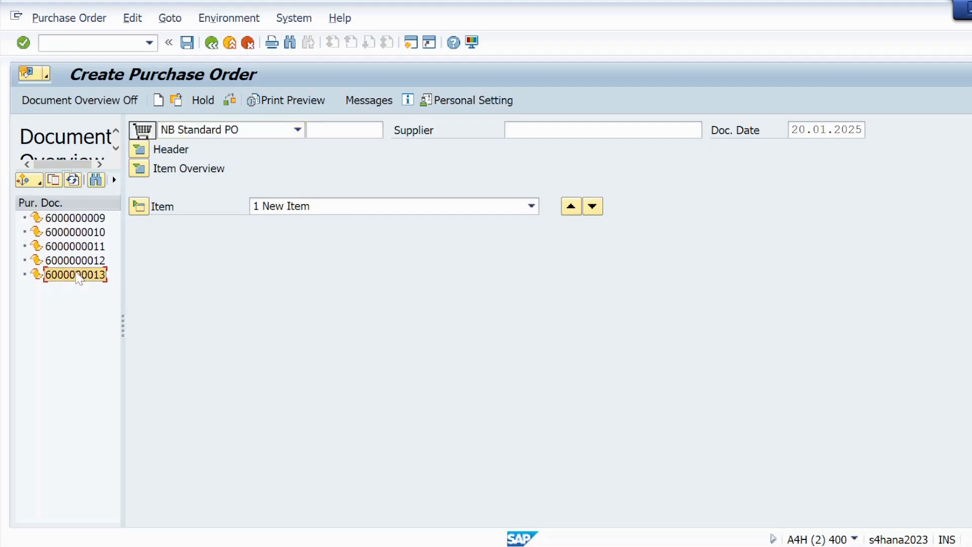
left_click(95, 247)
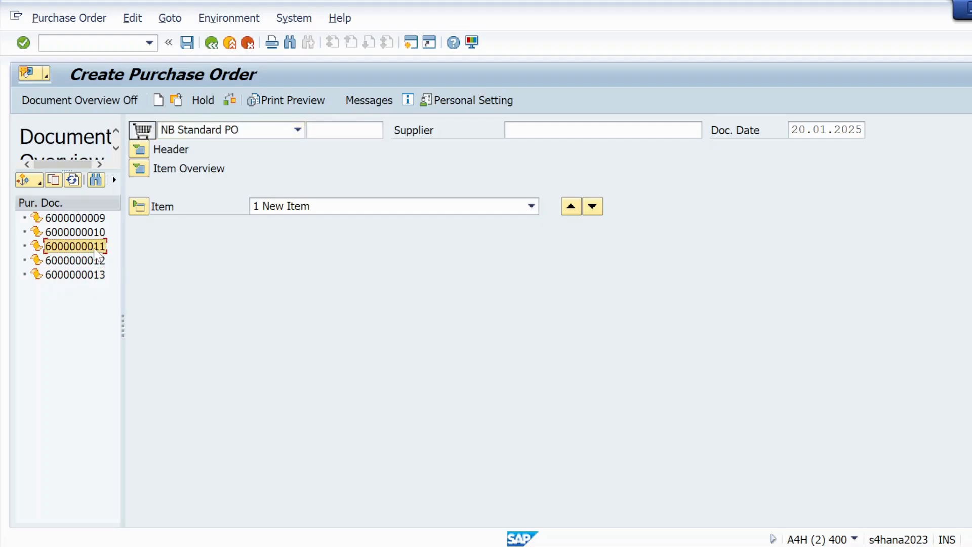
left_click(53, 180)
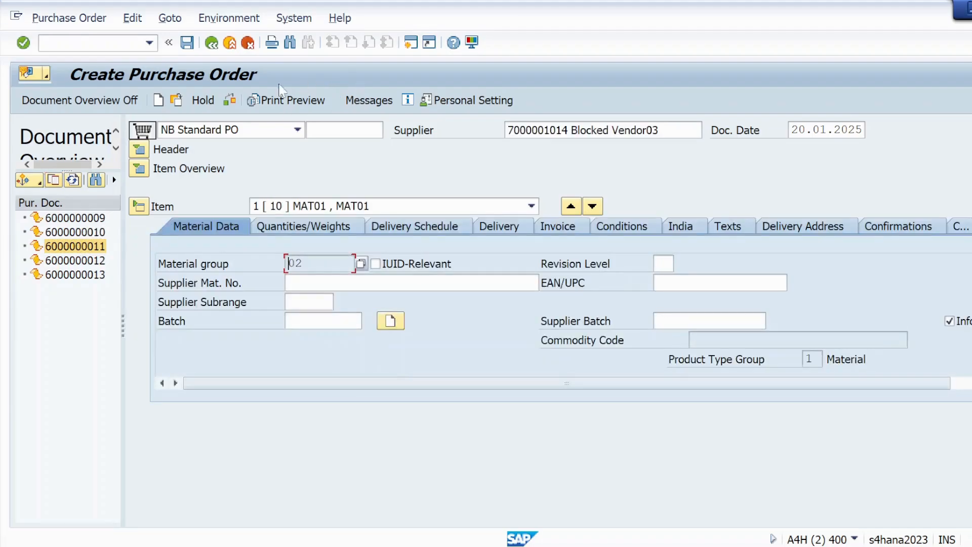
left_click(230, 101)
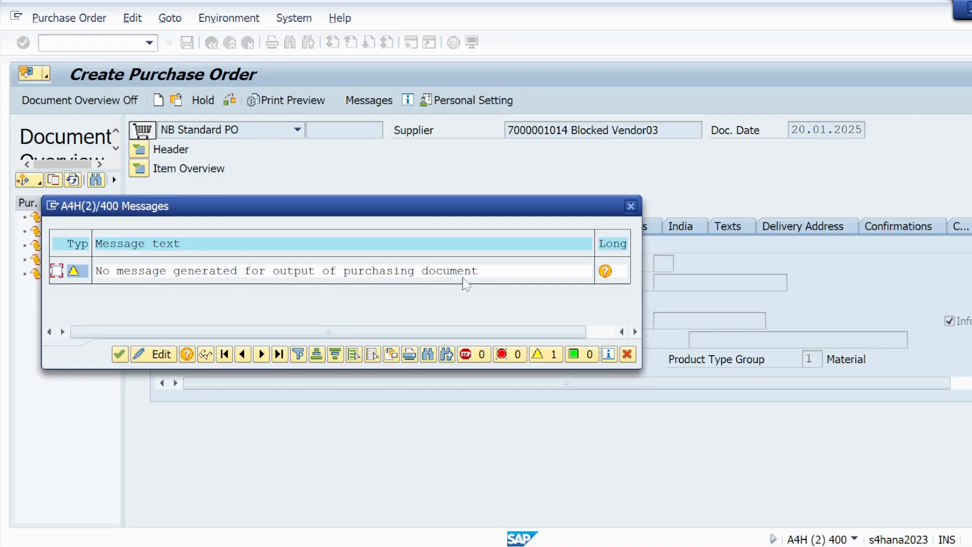
left_click(631, 206)
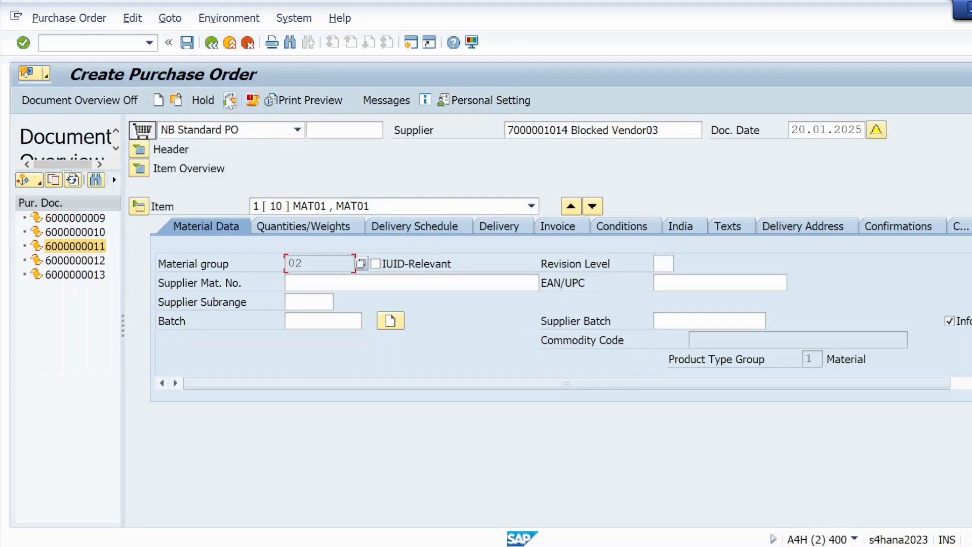
left_click(187, 43)
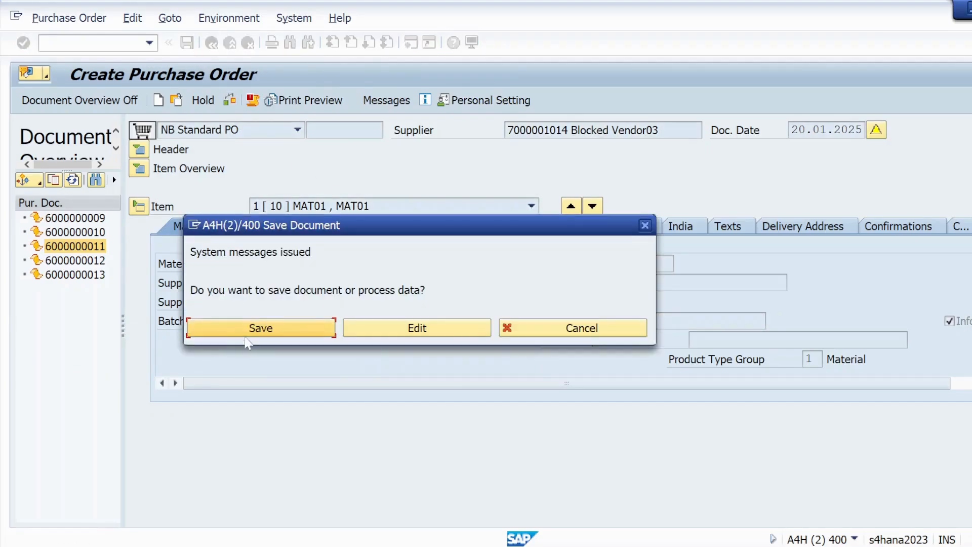
left_click(249, 329)
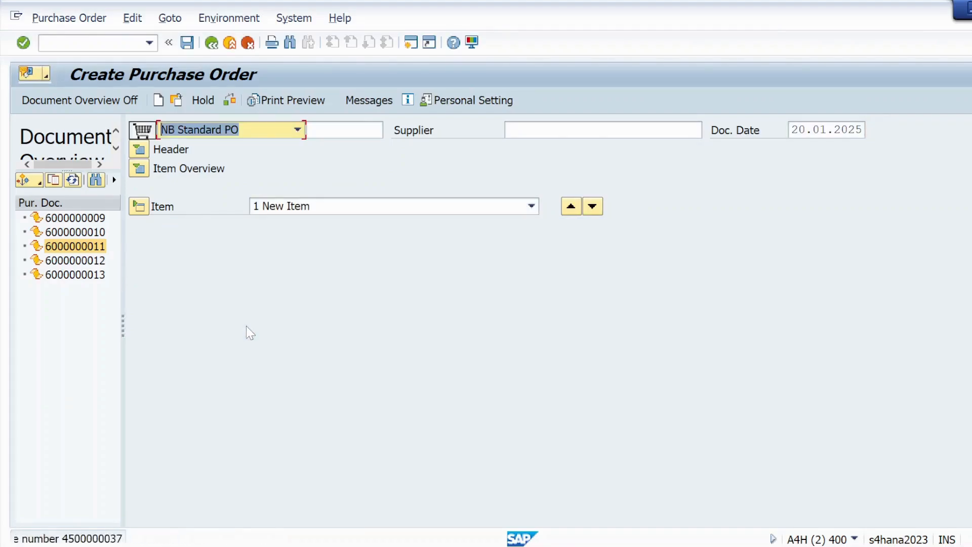
Step: Copy the PO creation message from its long text, paste it under Step 5 of the RFQ notes in Notepad and maximize the notes
double_click(134, 540)
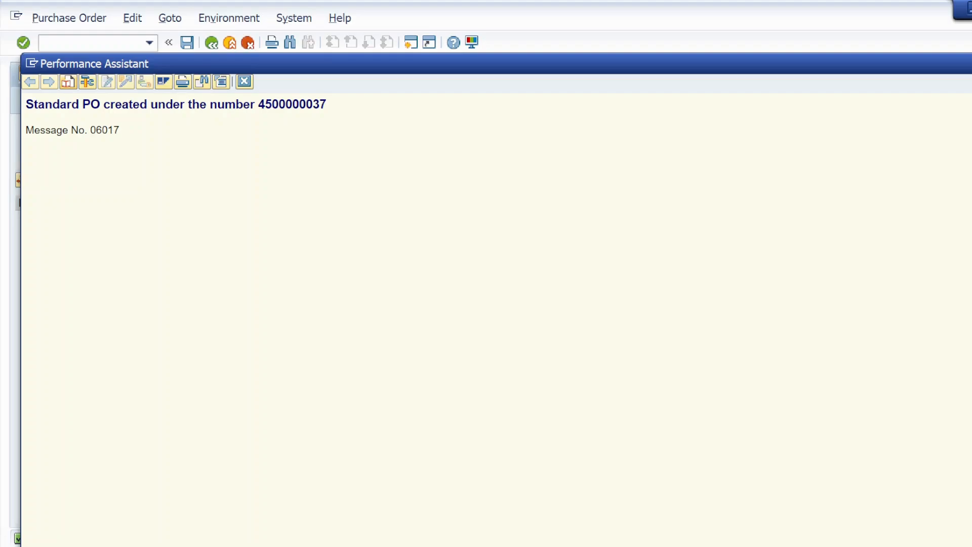
left_click_drag(26, 104, 326, 105)
key("ctrl+c")
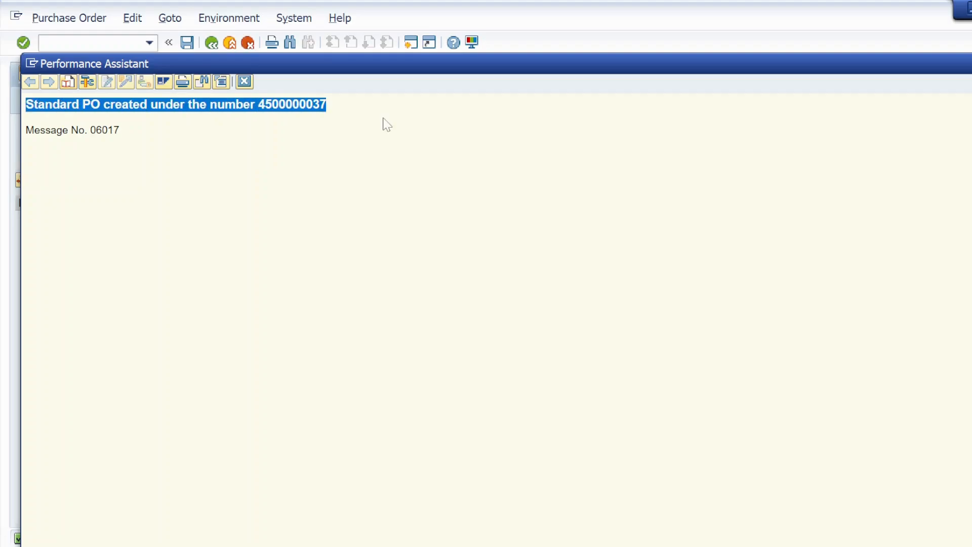
key("alt+Tab")
key("alt+Tab")
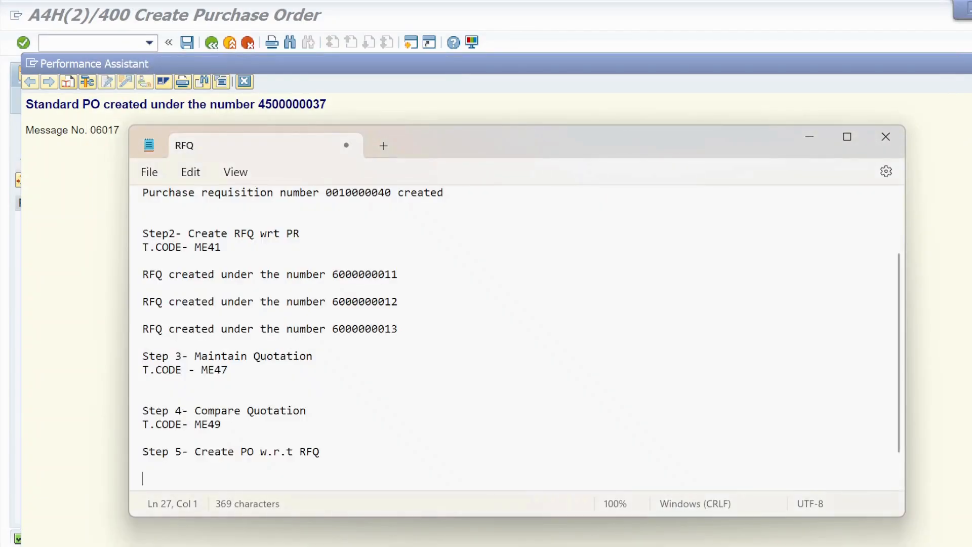
key("ctrl+v")
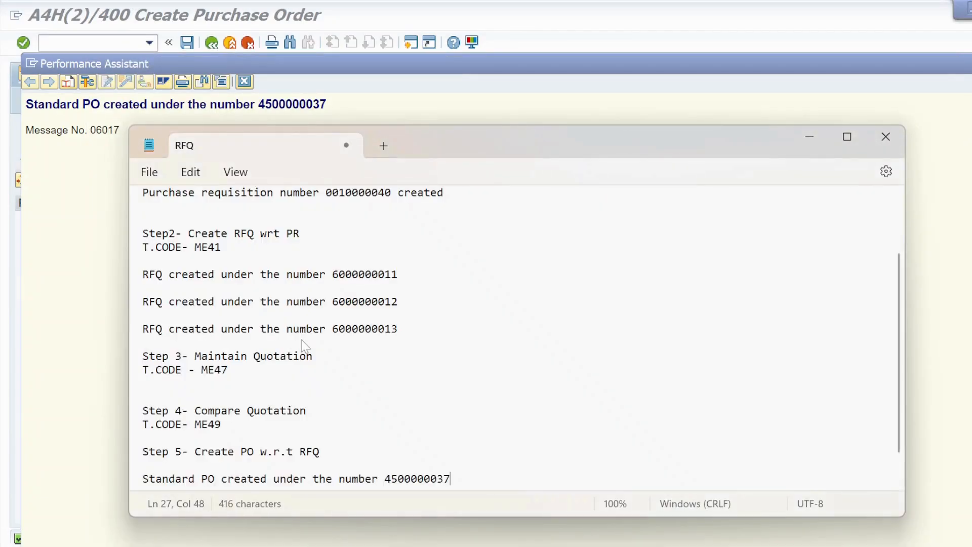
left_click(848, 138)
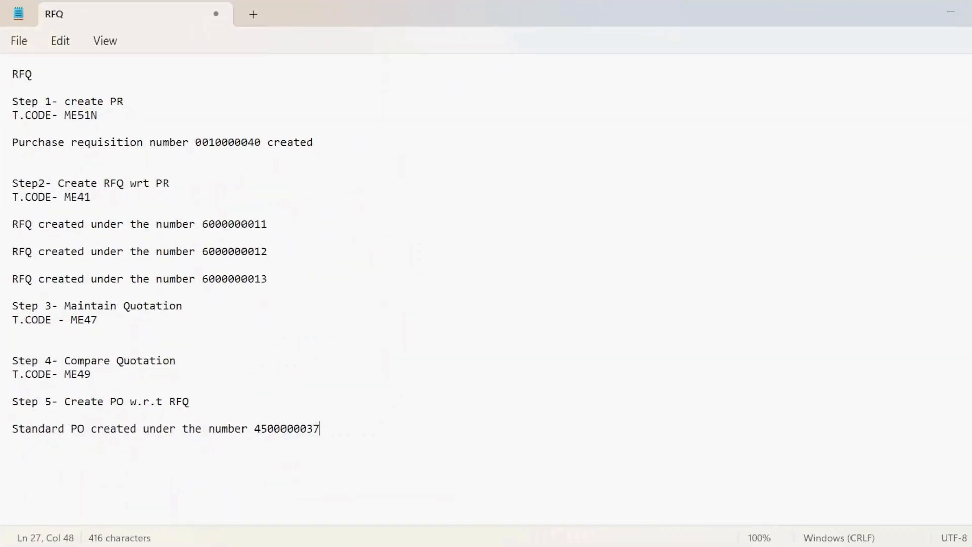
Step: Start a new "Step 6-" entry below the PO creation message in the RFQ notes
key("Return")
key("Return")
type("s")
key("BackSpace")
key("Caps_Lock")
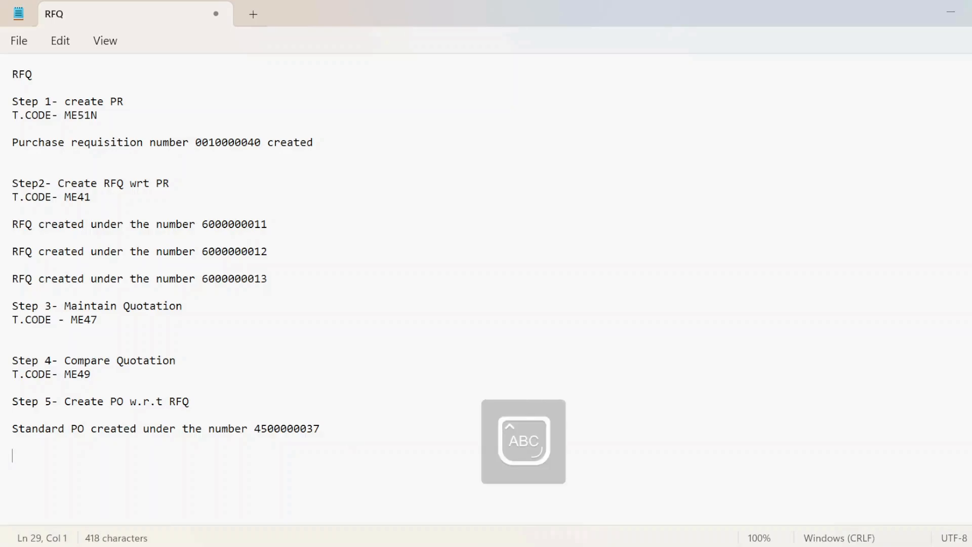
type("S")
key("Caps_Lock")
type("tep")
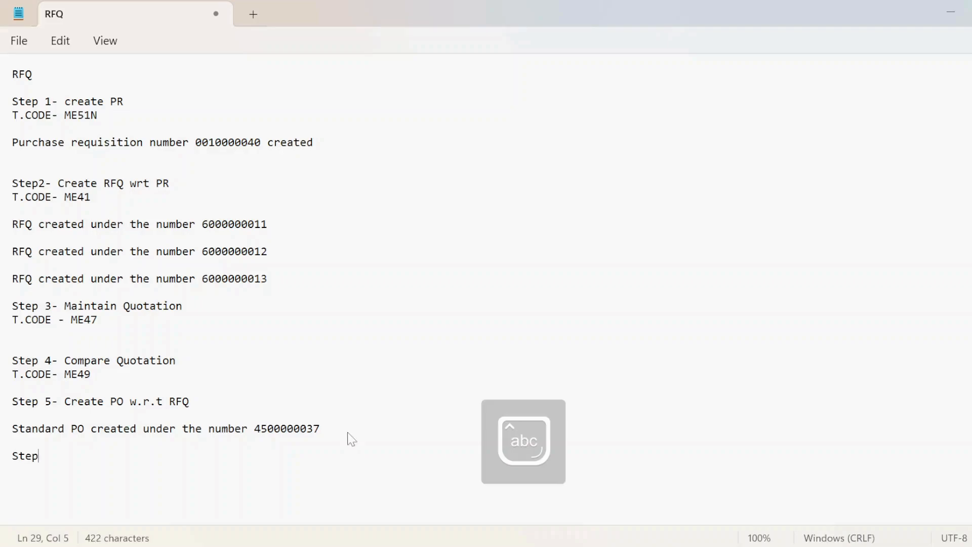
type(" 6- ")
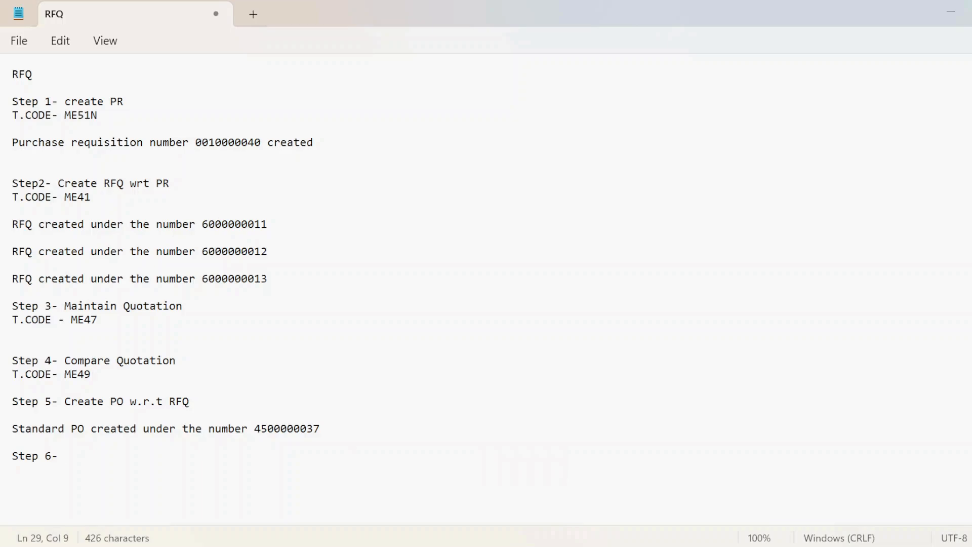
Step: Complete the Step 6 line in the notes with "check in PR Display - ME53N"
type("me")
key("BackSpace")
key("BackSpace")
type("check ")
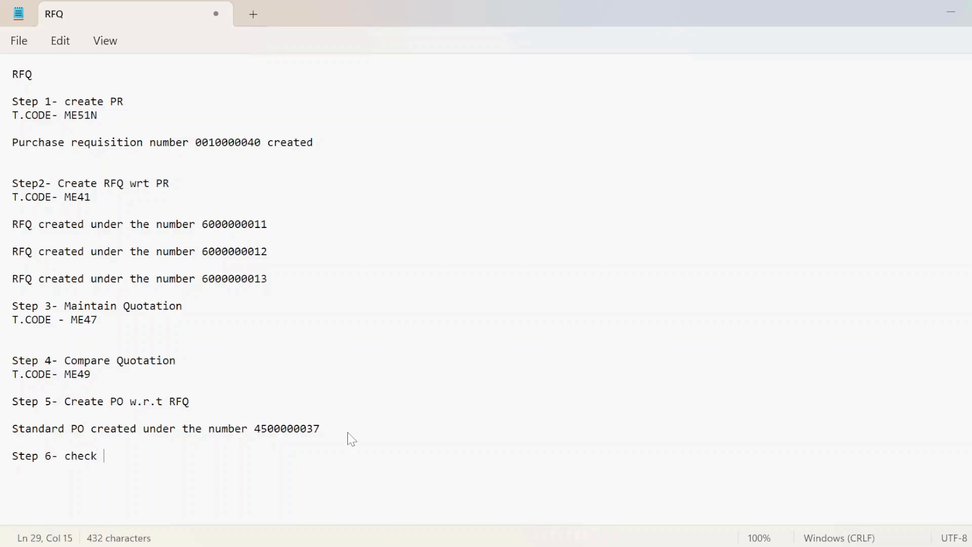
type("in")
key("Caps_Lock")
type("PR D")
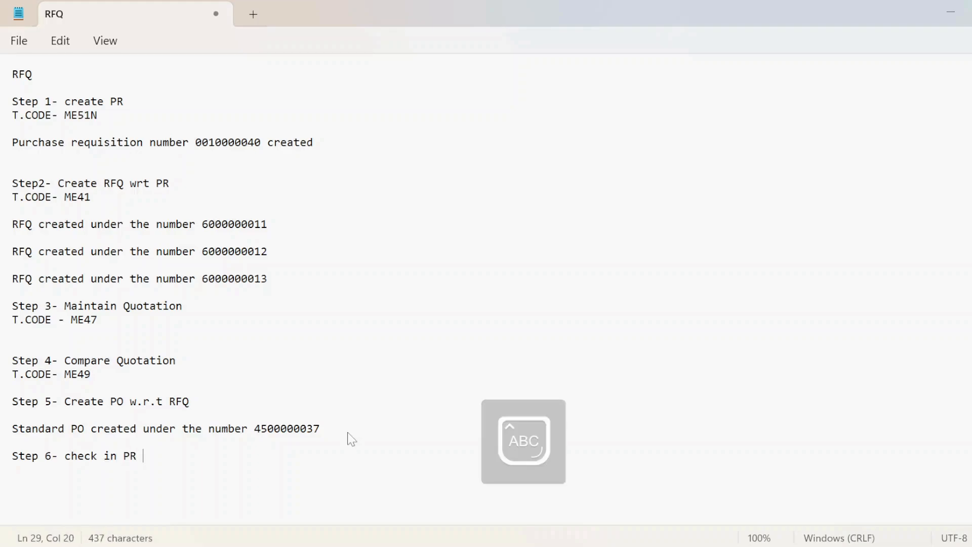
key("Caps_Lock")
type("is")
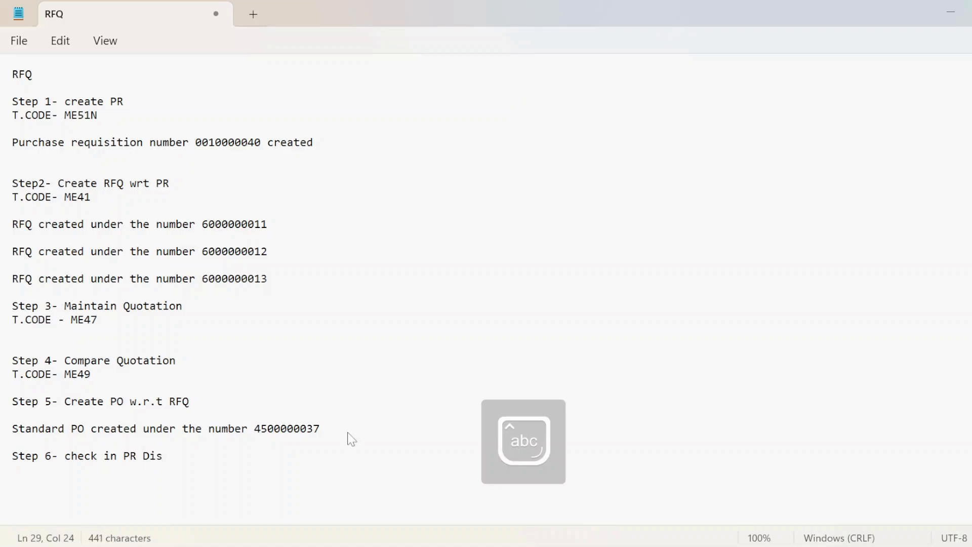
type("play -")
key("Caps_Lock")
type("ME51")
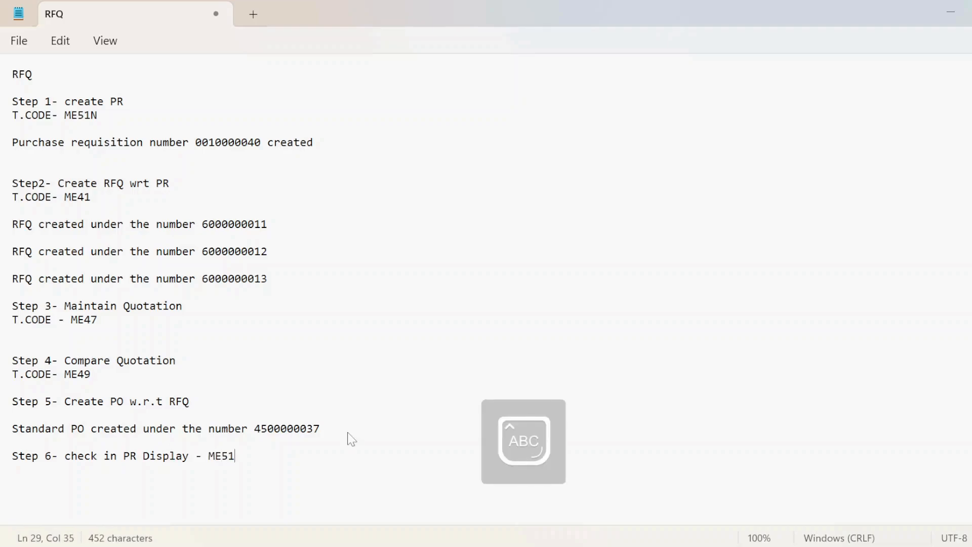
type("N")
key("BackSpace")
key("BackSpace")
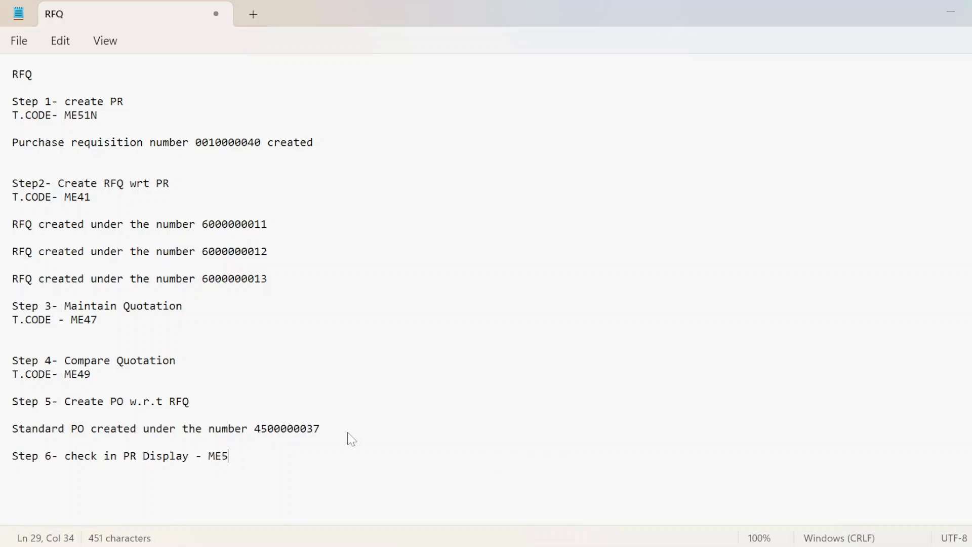
type("3N")
key("Return")
Step: Switch to the SAP purchase order window and start transaction ME53N in place of the current one
key("alt+Tab")
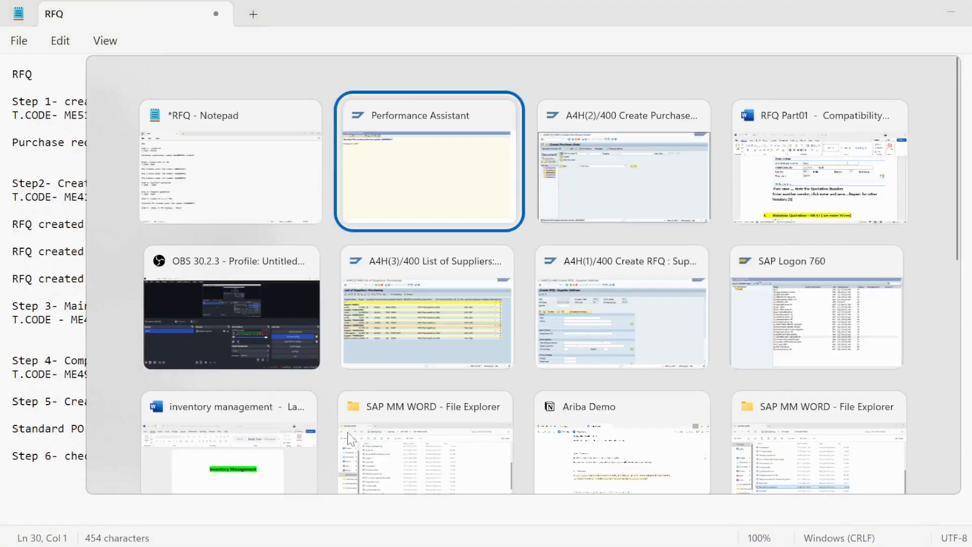
key("alt+Tab")
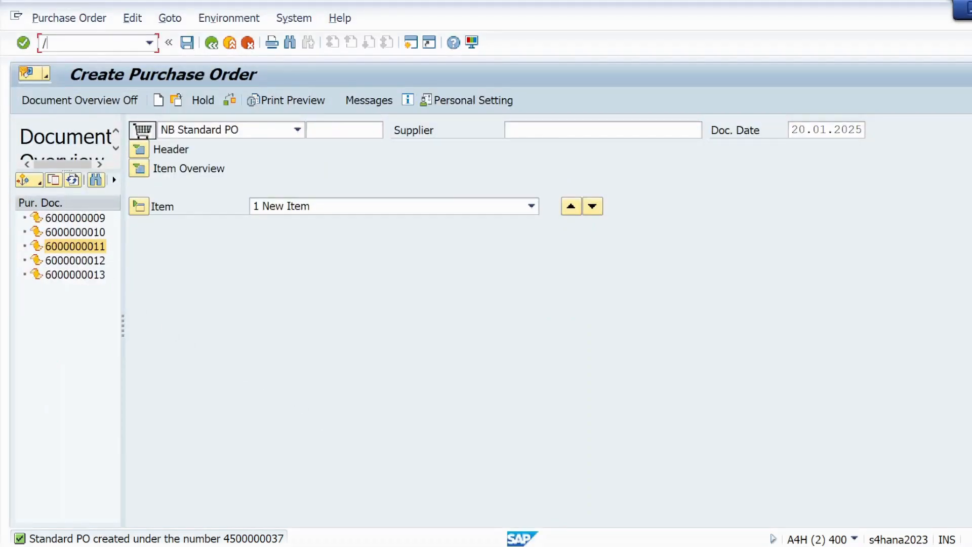
type("/NME53N")
key("Return")
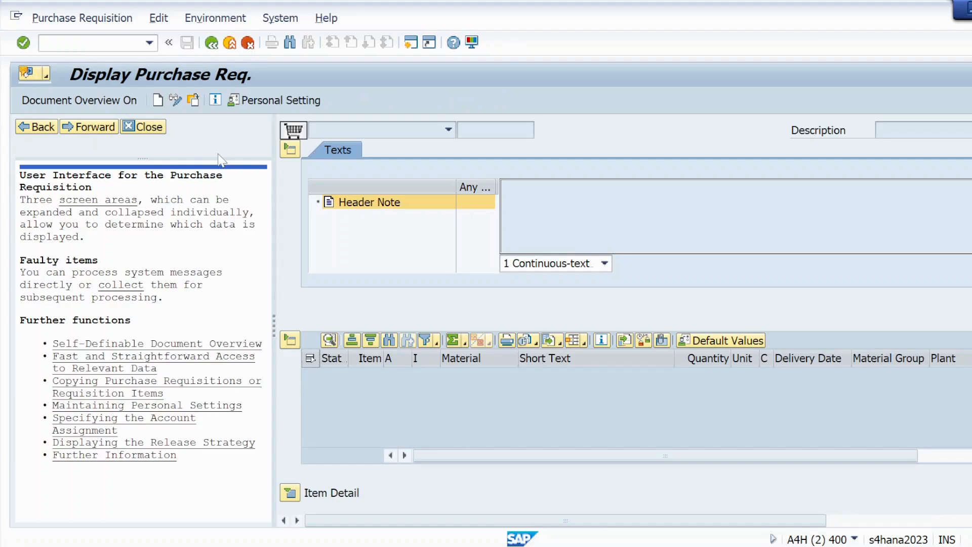
left_click(193, 100)
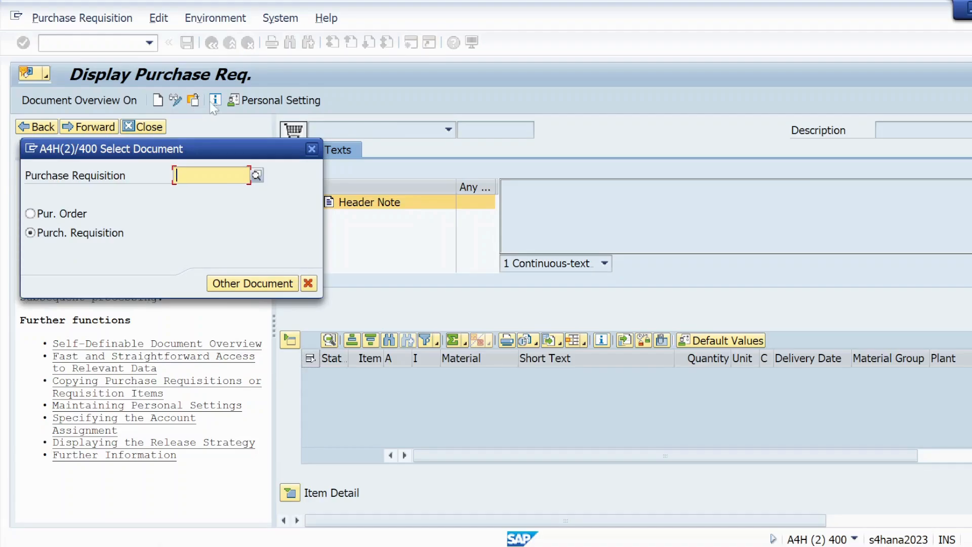
left_click(311, 150)
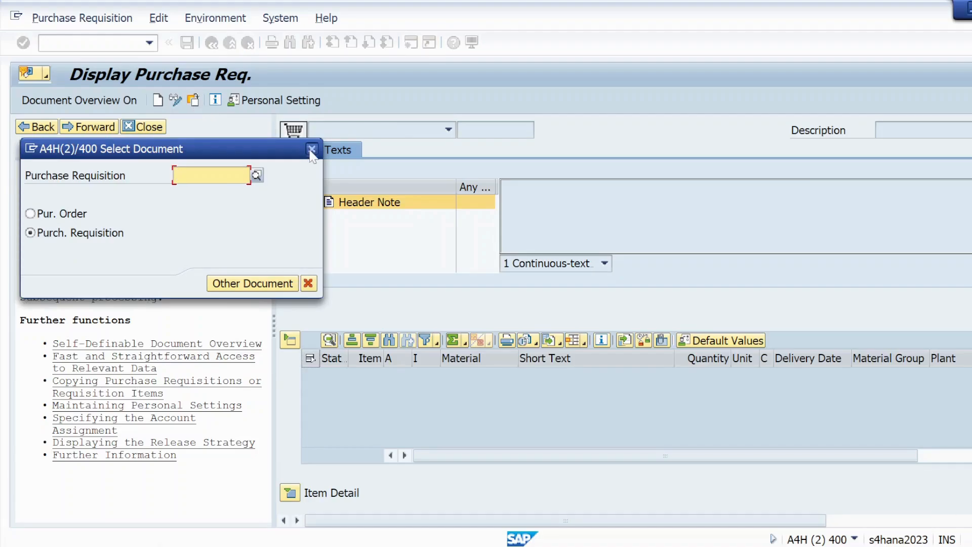
left_click(192, 101)
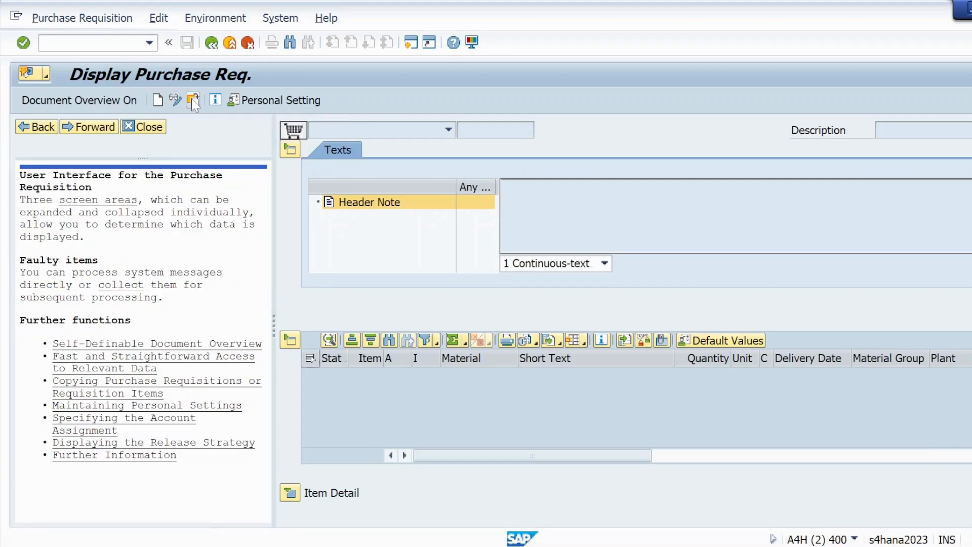
key("alt+Tab")
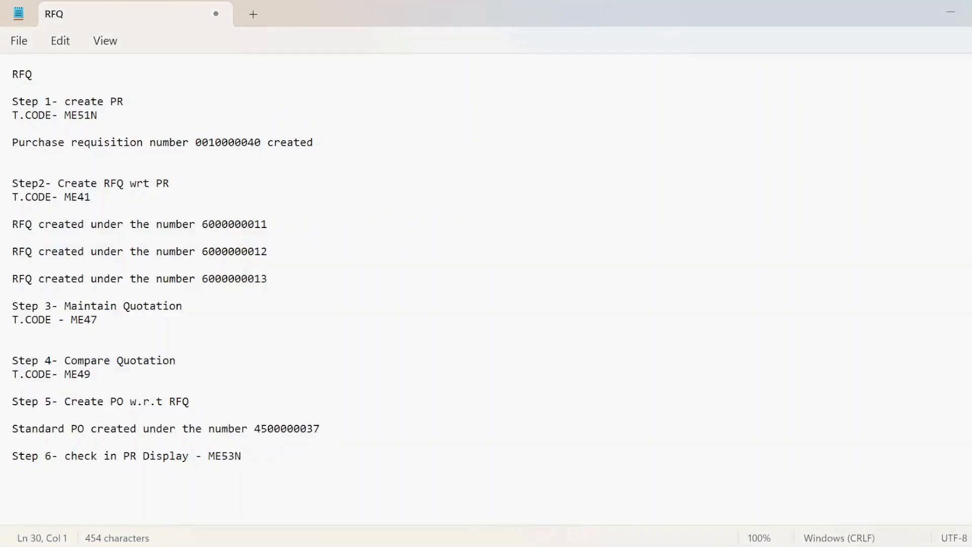
left_click_drag(261, 142, 196, 143)
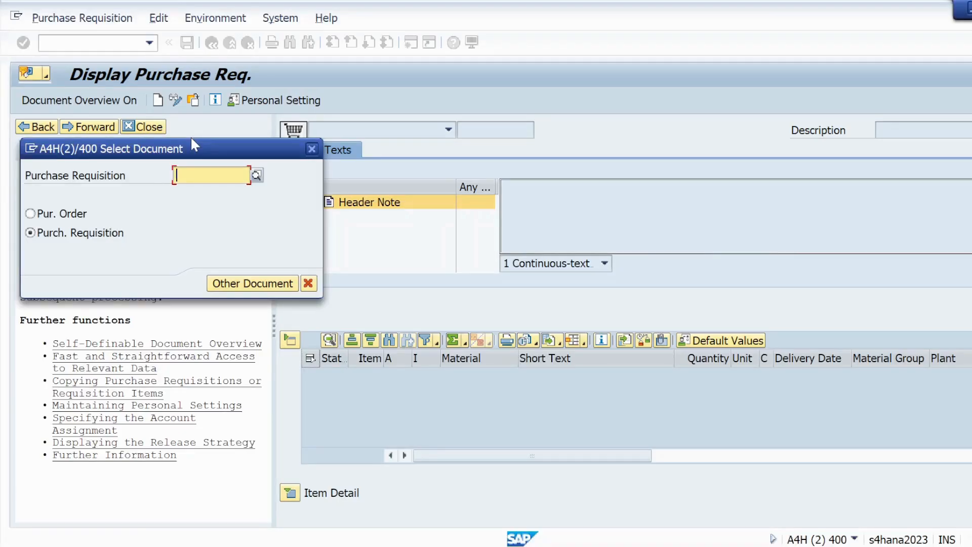
key("ctrl+v")
key("Return")
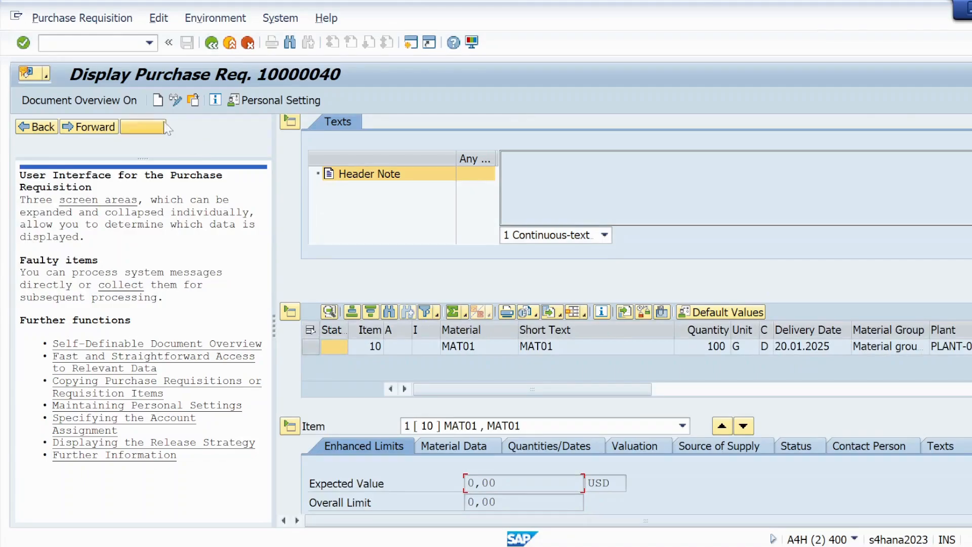
Step: Close the help area and display the status details of requisition item 10
left_click(143, 126)
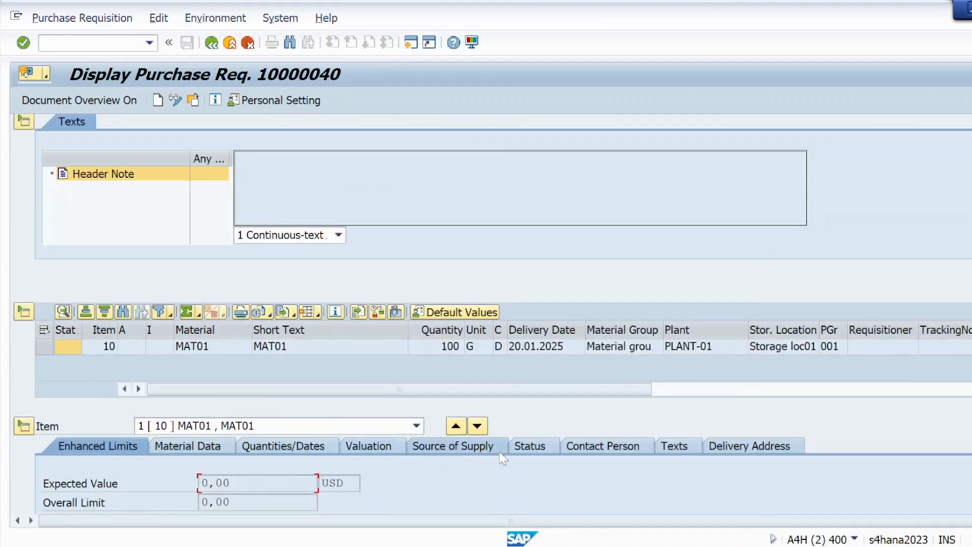
left_click(527, 447)
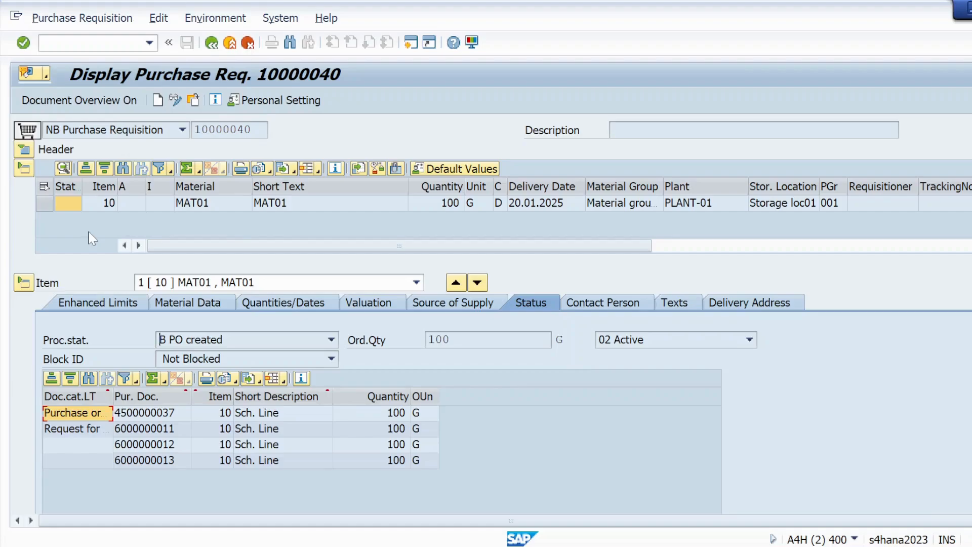
Step: Switch to the RFQ Part01 document in Word and go back to the Business Requirement section
key("alt+Tab")
key("alt+Tab")
key("alt+shift+Tab")
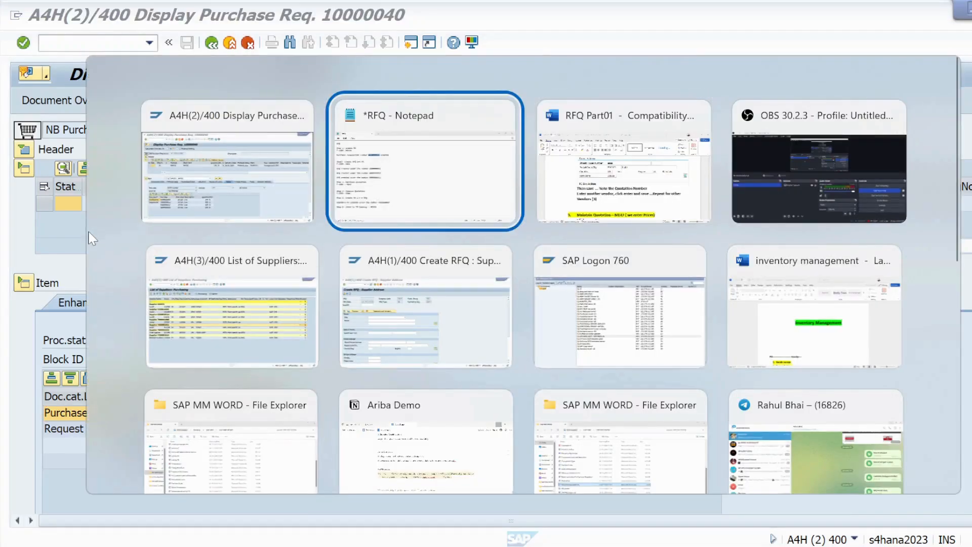
key("alt+Tab")
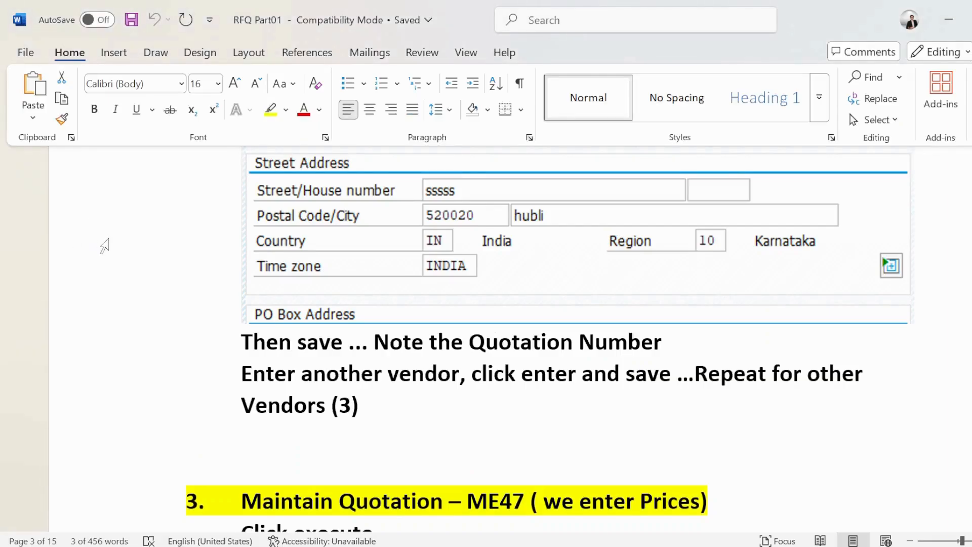
scroll(334, 313, "up", 3)
scroll(333, 314, "up", 15)
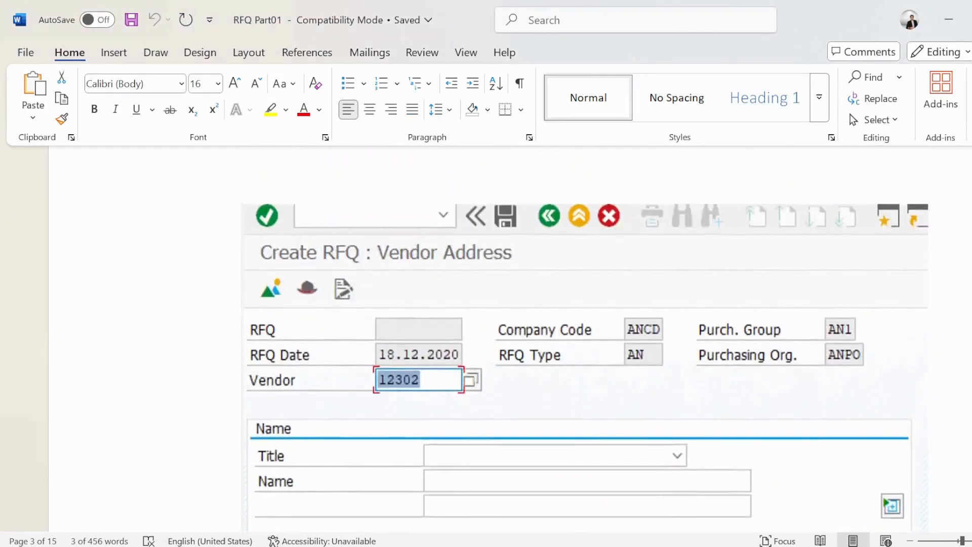
scroll(321, 256, "up", 15)
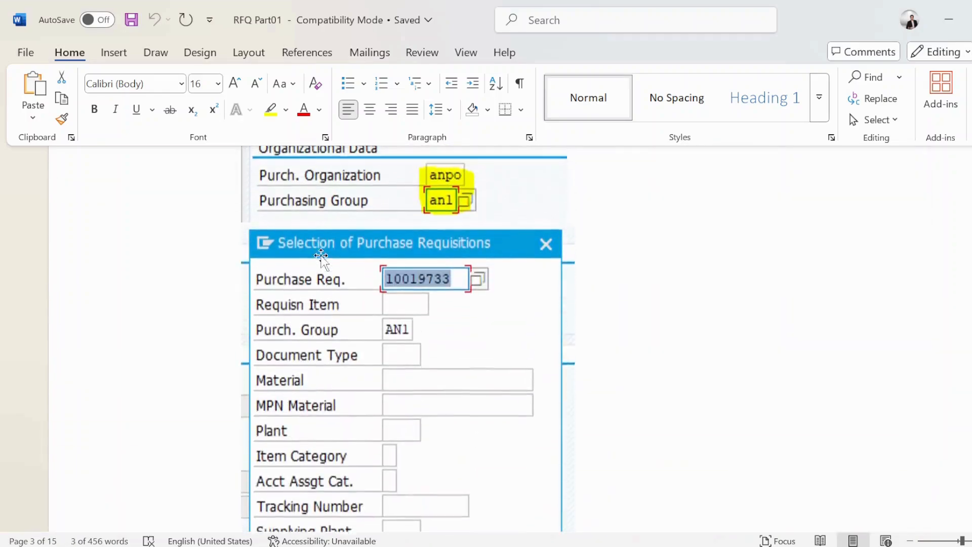
scroll(329, 258, "up", 15)
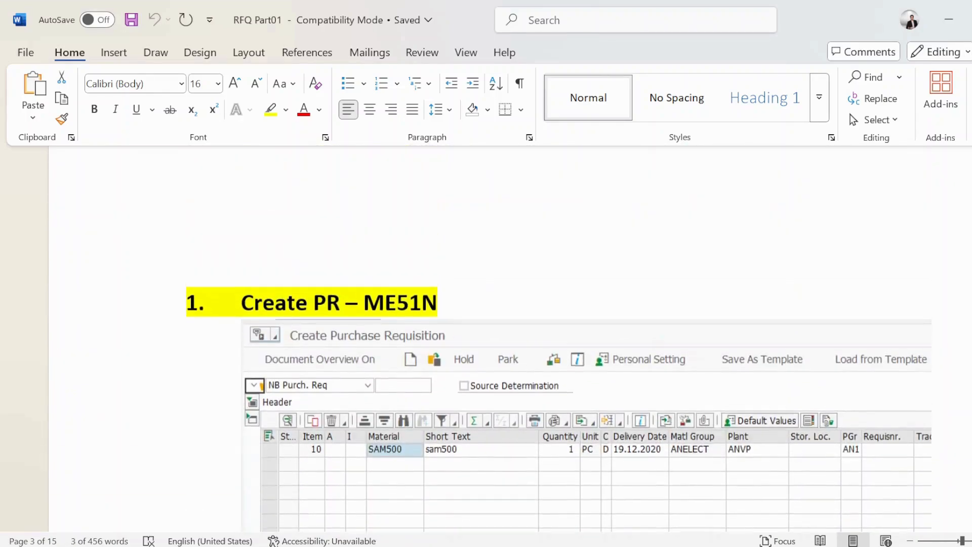
mouse_move(970, 214)
left_mouse_down()
mouse_move(971, 183)
mouse_move(971, 206)
left_mouse_up()
scroll(970, 215, "down", 12)
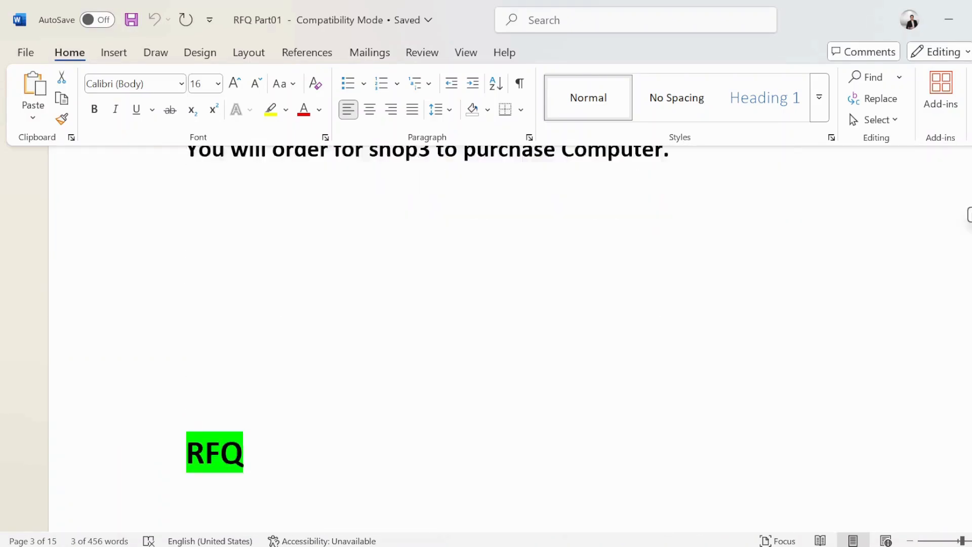
scroll(969, 214, "up", 3)
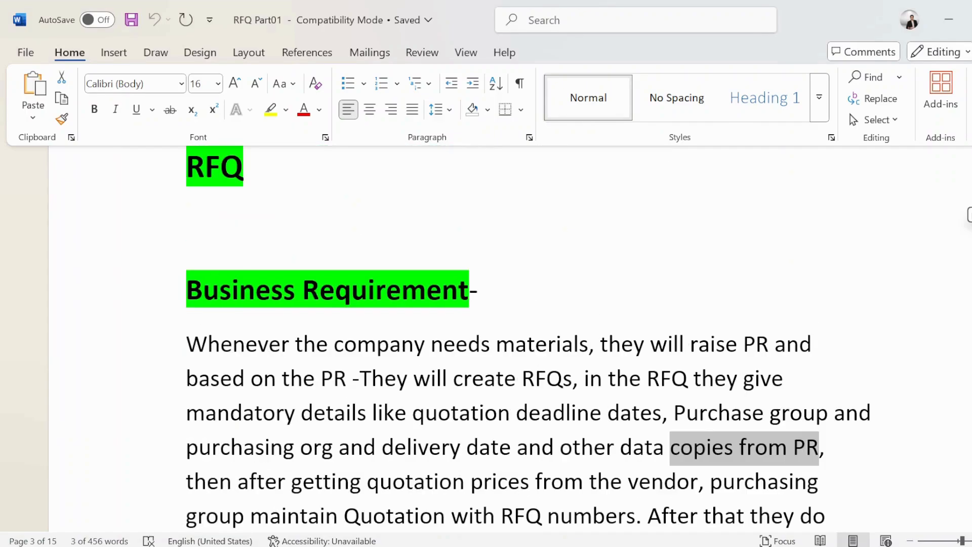
scroll(969, 214, "down", 1)
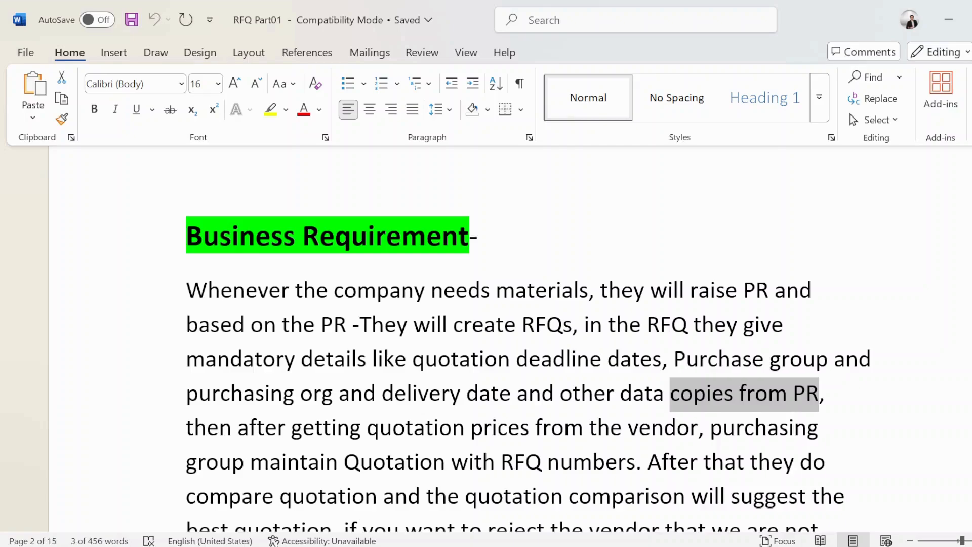
Step: Examine the opening of the Business Requirement text, marking the passages on raising a PR and creating RFQs from it
left_click(667, 290)
left_click_drag(769, 291, 743, 290)
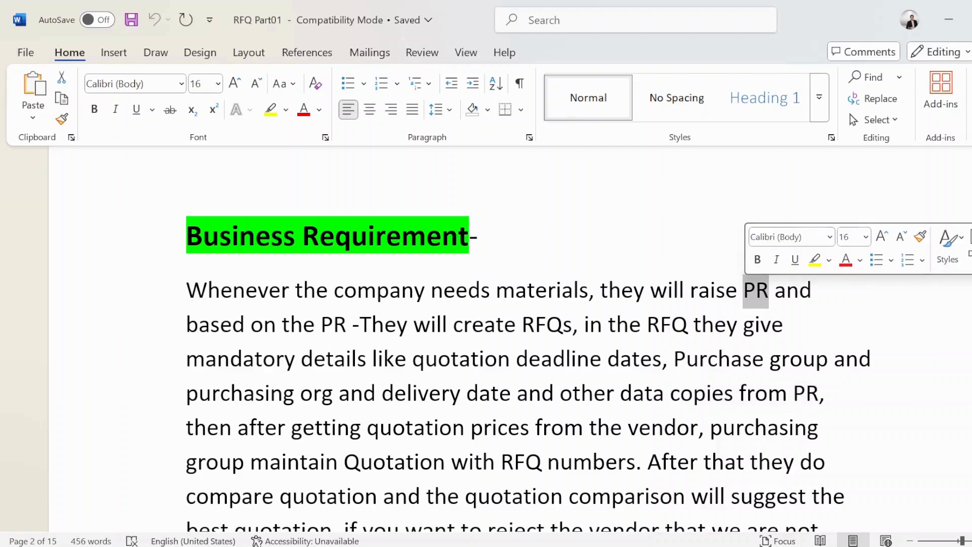
scroll(528, 346, "down", 1)
left_click_drag(351, 270, 282, 270)
left_click(413, 271)
left_click_drag(360, 271, 571, 271)
left_click(552, 305)
scroll(553, 306, "down", 1)
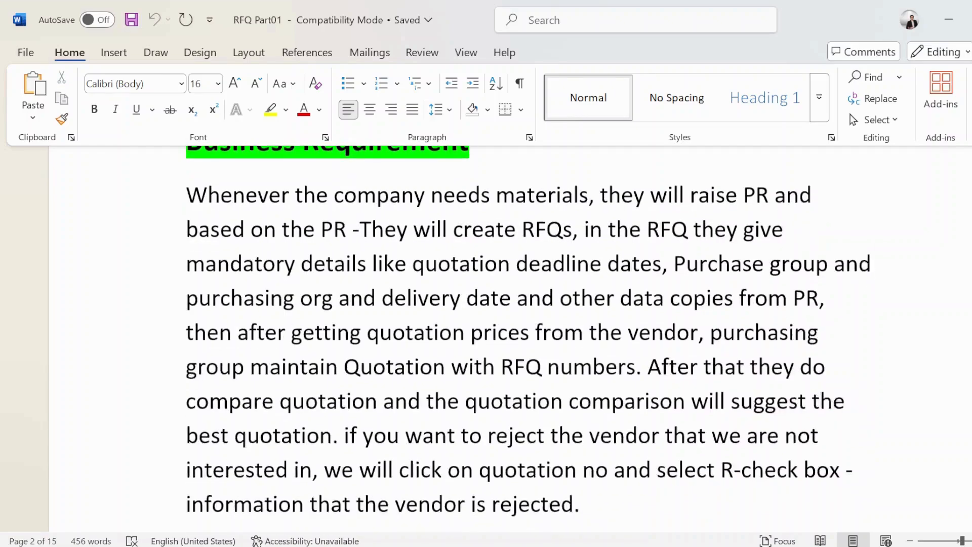
Step: Examine the passages on mandatory RFQ details and on the data copied from the PR, marking them while reading
left_click_drag(584, 218, 788, 217)
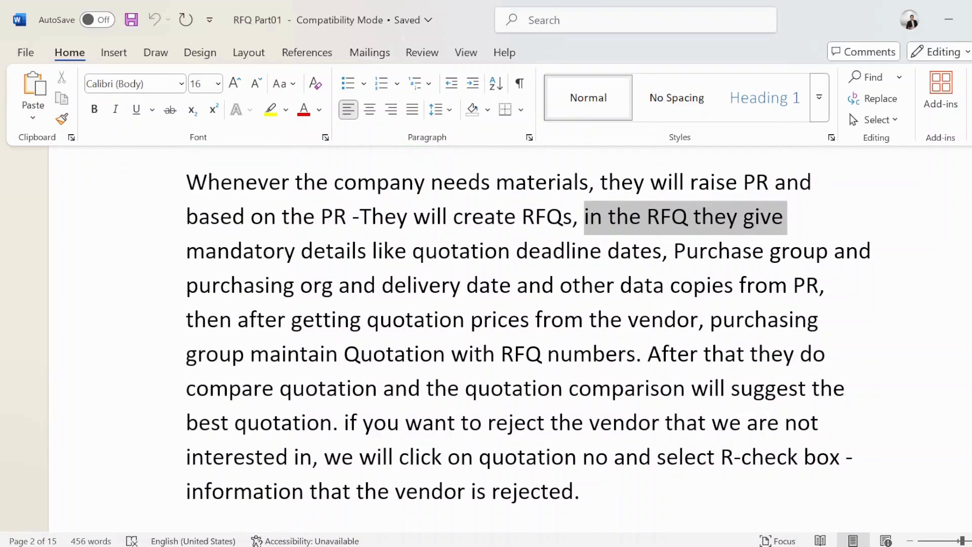
left_click_drag(187, 251, 669, 285)
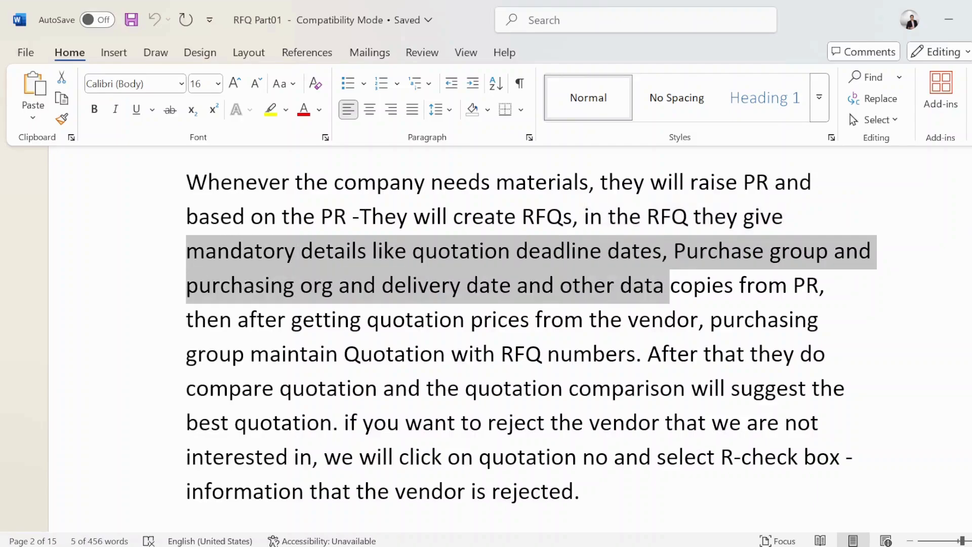
left_click(576, 251)
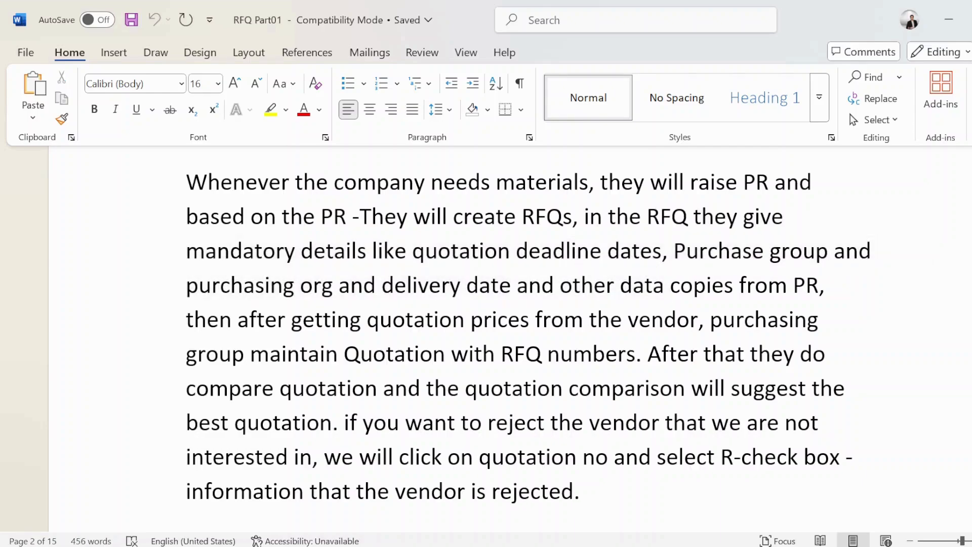
left_click_drag(187, 286, 818, 286)
left_click(528, 286)
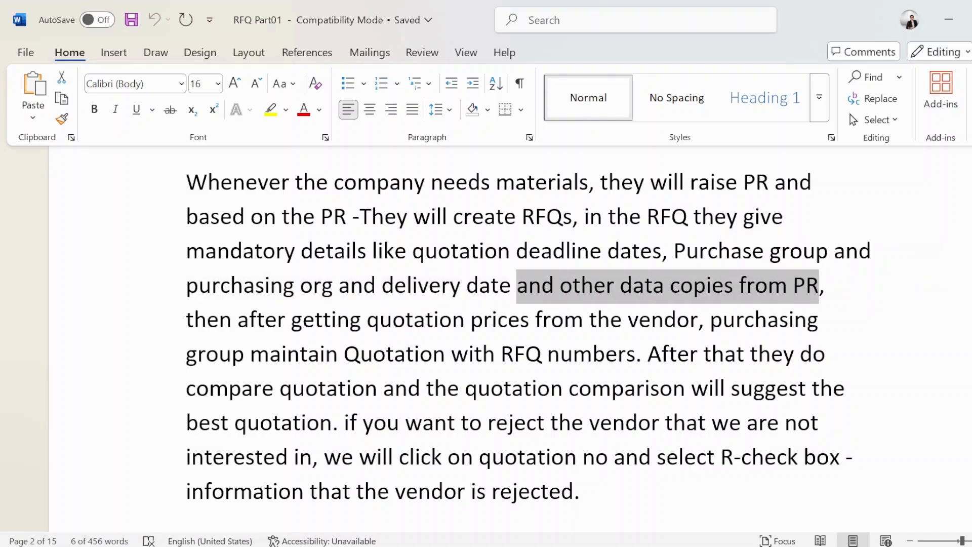
Step: Examine the passage on getting vendor quotation prices and the purchasing group maintaining quotations with RFQ numbers, marking it while reading
left_click_drag(186, 320, 707, 319)
left_click(736, 319)
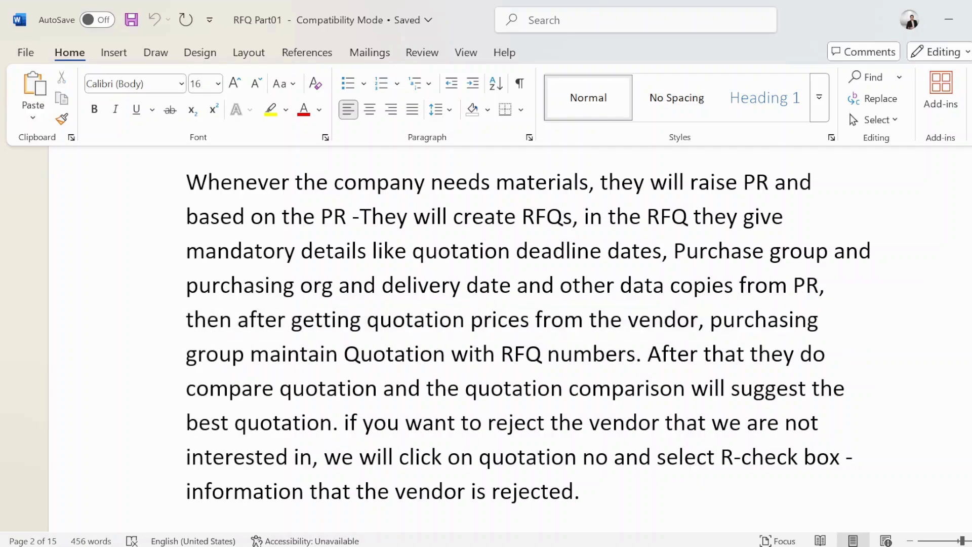
left_click_drag(186, 354, 635, 354)
left_click(414, 354)
left_click_drag(232, 354, 186, 354)
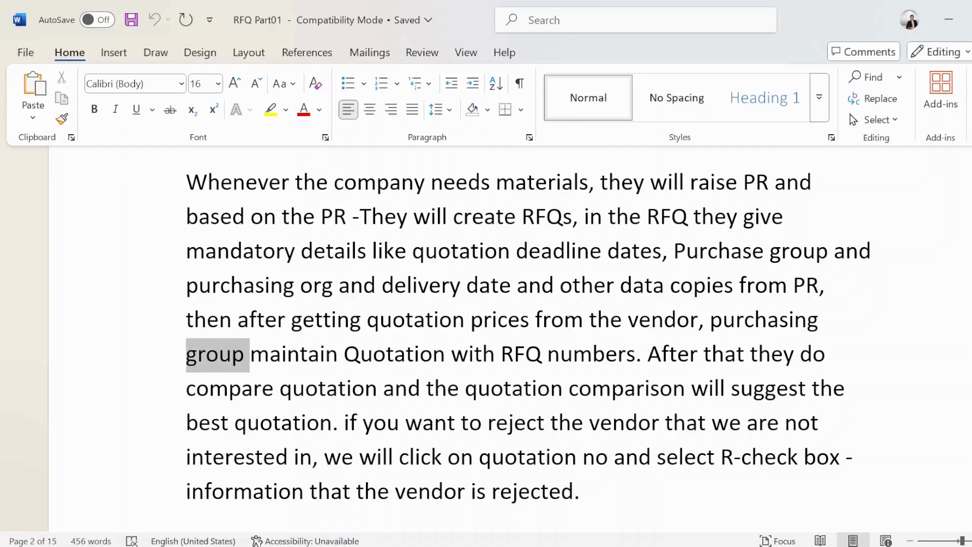
left_click_drag(711, 321, 793, 337)
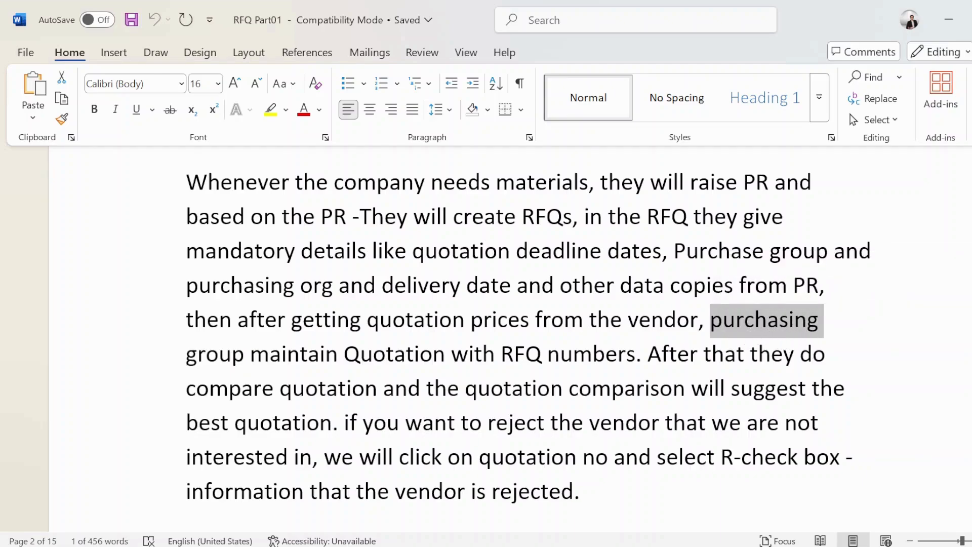
left_click(308, 355)
left_click_drag(270, 357, 546, 357)
left_click(573, 355)
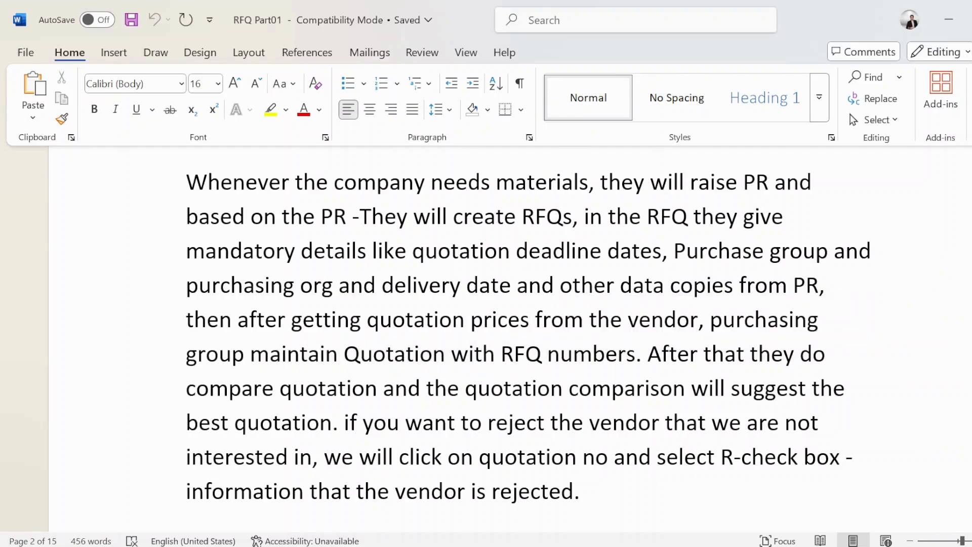
Step: Examine the passage on comparing quotations and suggesting the best one, marking the text while reading
left_click_drag(658, 356, 830, 355)
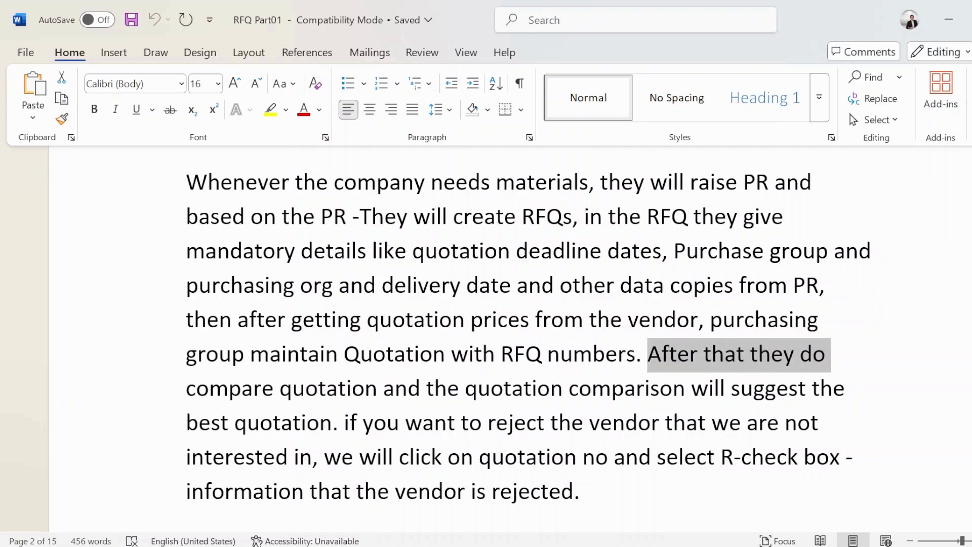
left_click_drag(186, 389, 811, 389)
left_click_drag(331, 422, 224, 440)
left_click(223, 438)
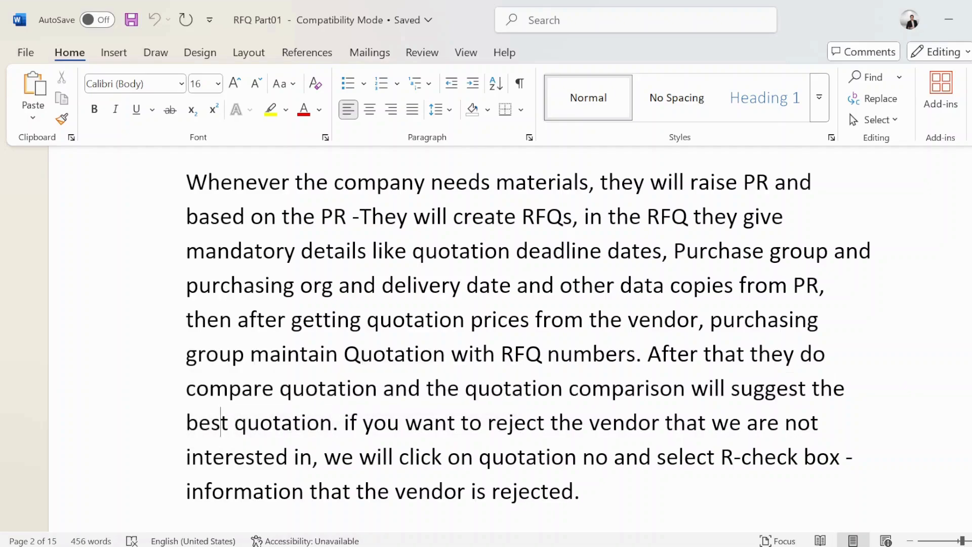
scroll(221, 422, "down", 1)
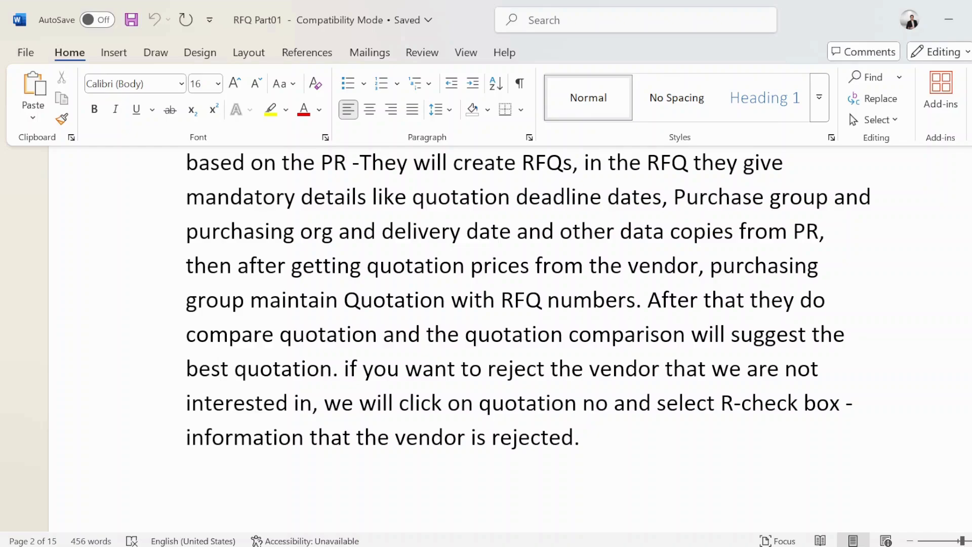
Step: Examine the passage on rejecting an unwanted vendor through the quotation number and R-check box, marking each part
left_click_drag(344, 368, 784, 369)
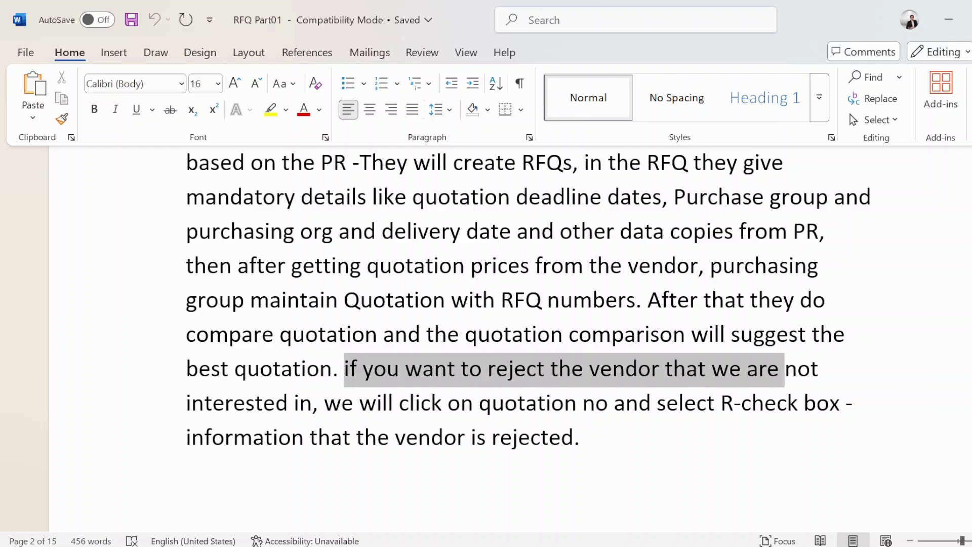
left_click_drag(324, 403, 841, 403)
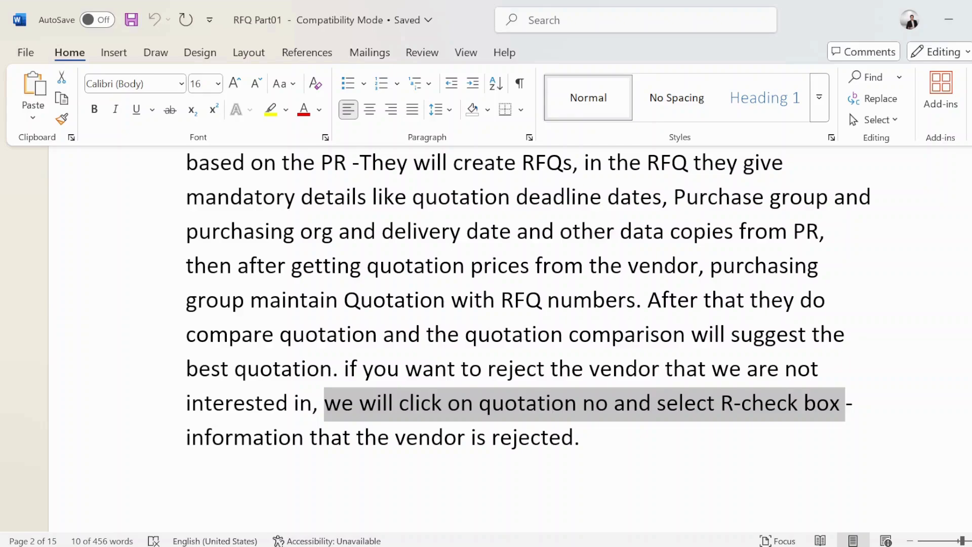
left_click_drag(186, 437, 573, 437)
scroll(527, 311, "down", 1)
scroll(506, 334, "down", 5)
scroll(506, 334, "up", 1)
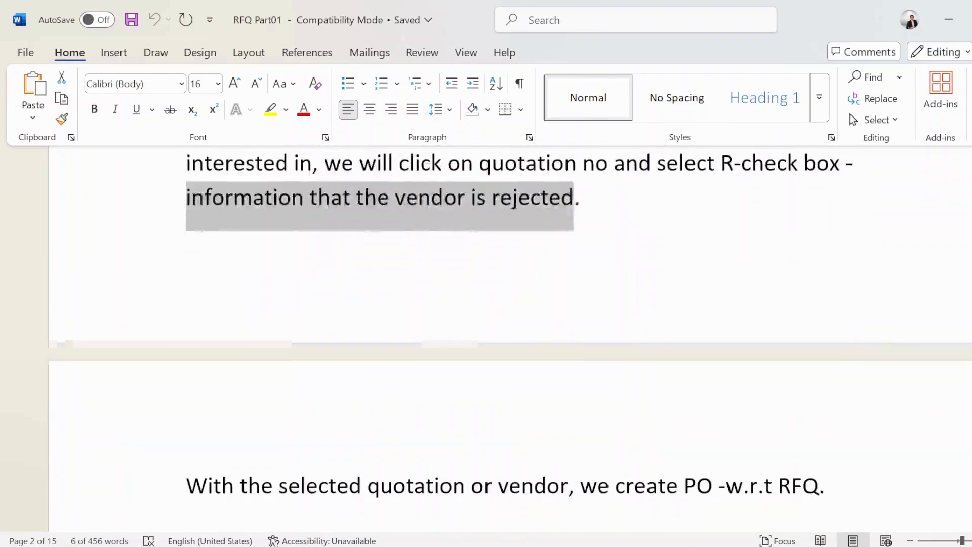
Step: Examine the closing sentence on creating a PO with reference to the RFQ, marking it, and return to the preceding page
scroll(506, 334, "down", 3)
left_click_drag(186, 348, 470, 348)
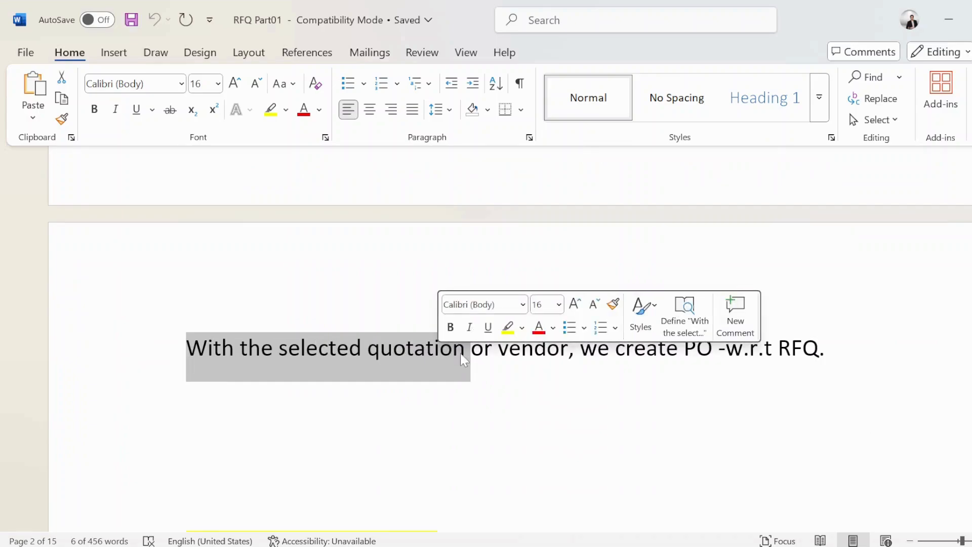
left_click(498, 350)
left_click(580, 350)
left_click_drag(579, 350, 818, 350)
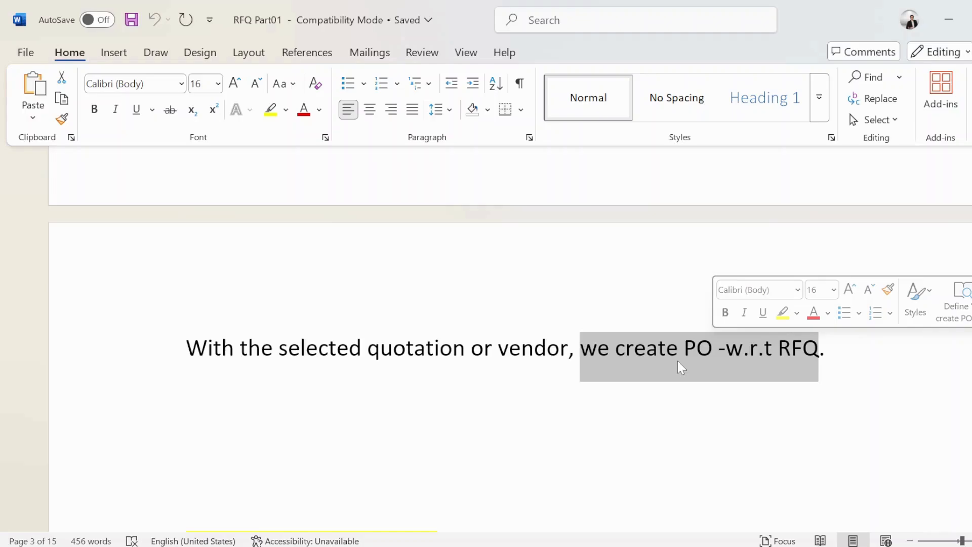
scroll(679, 364, "down", 4)
scroll(662, 351, "up", 2)
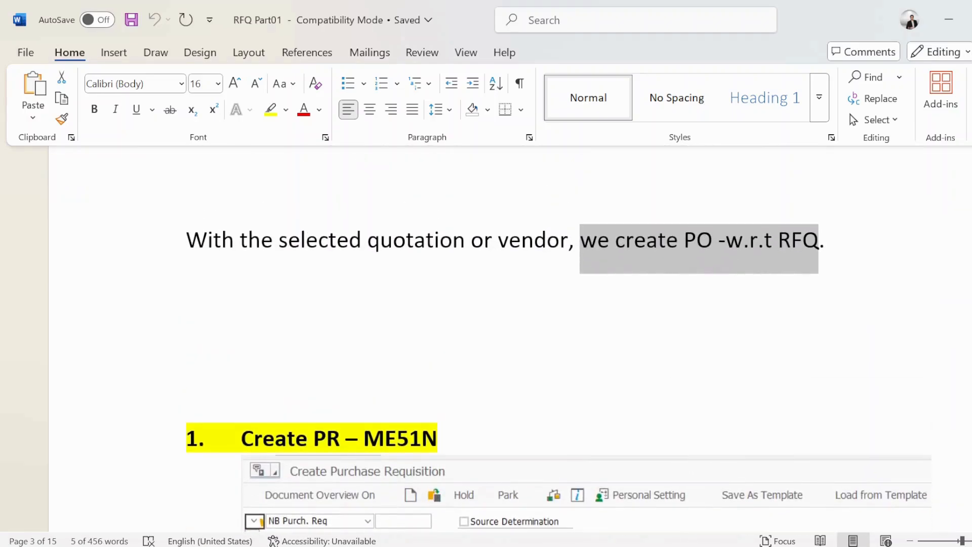
scroll(507, 339, "up", 10)
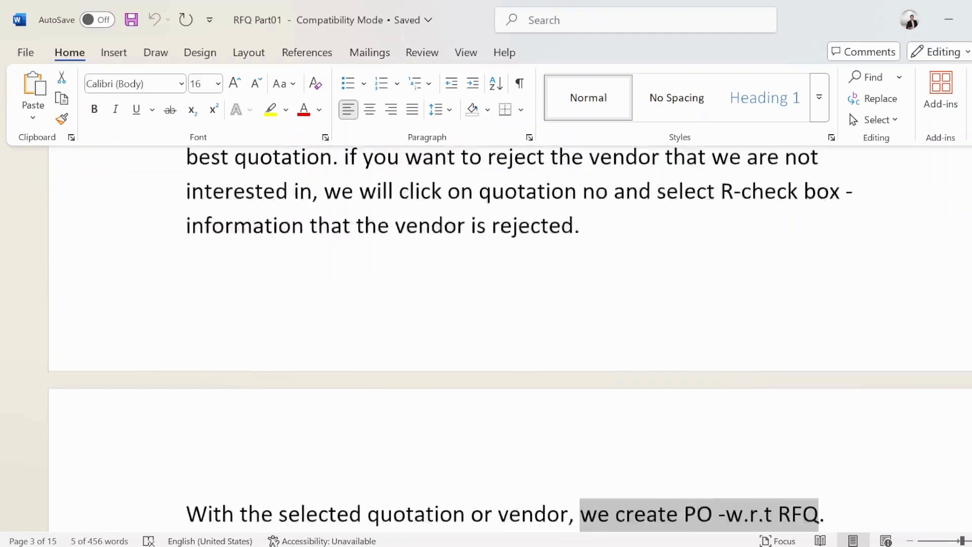
scroll(506, 340, "up", 6)
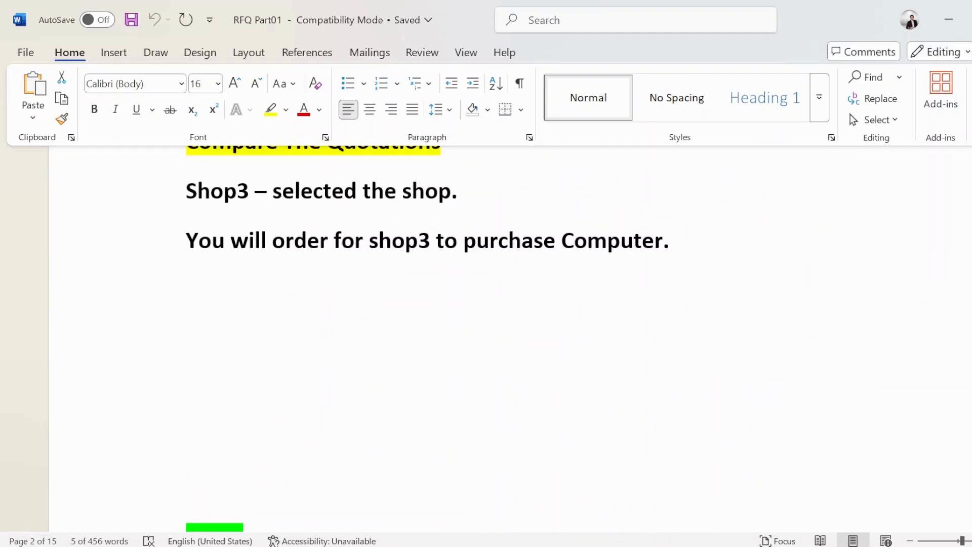
Step: Switch to the RFQ notes in Notepad and review the recorded process from creating the PR to checking it in ME53N
key("alt+Tab")
key("alt+Tab")
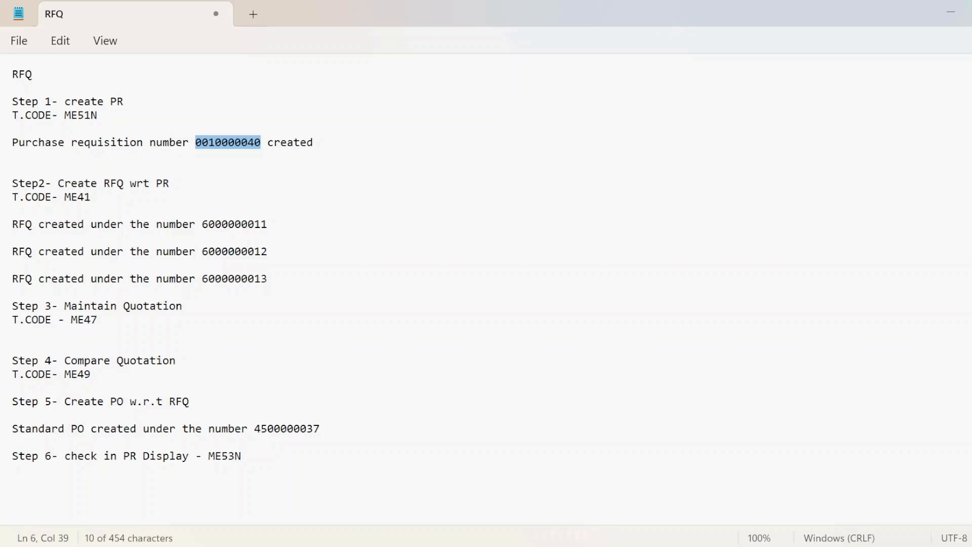
left_click(271, 241)
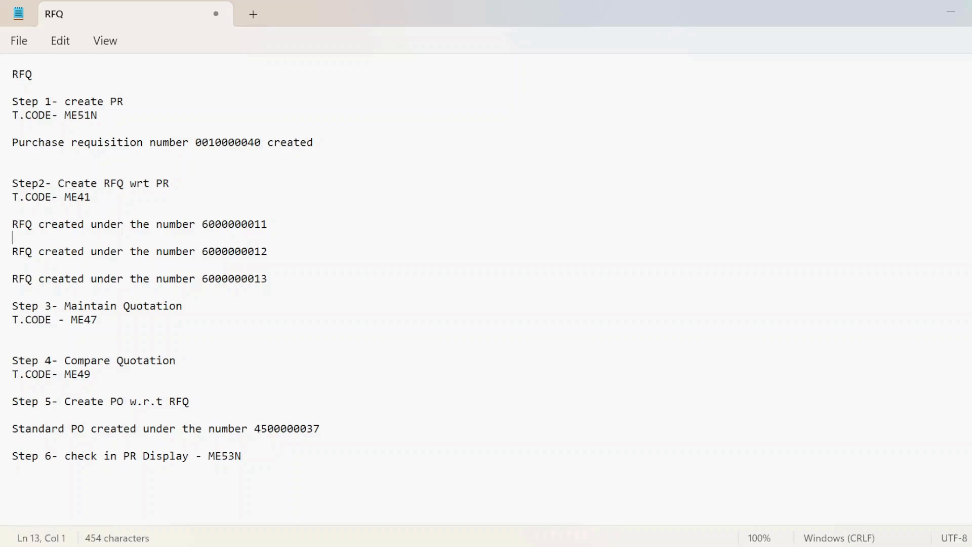
left_click(106, 185)
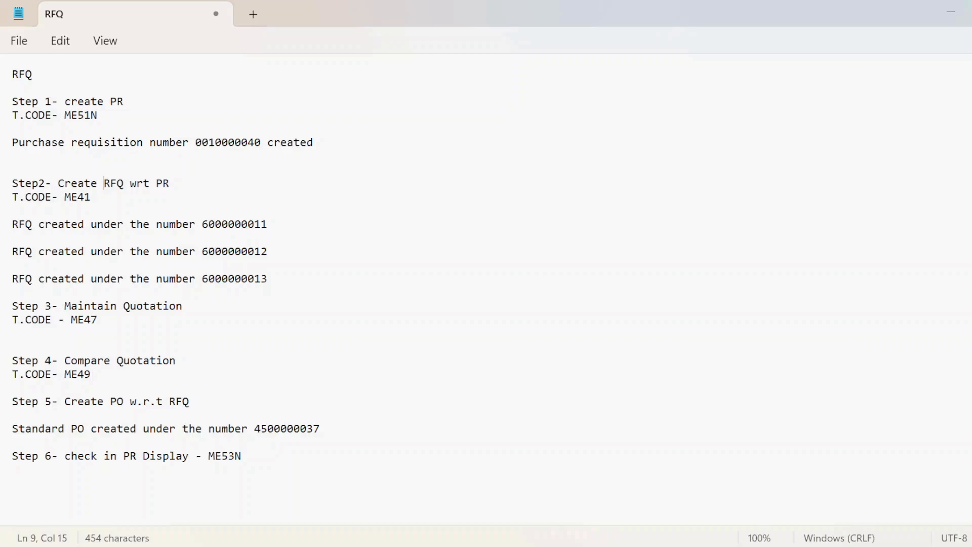
left_click(87, 319)
left_click(99, 320)
left_click(118, 362)
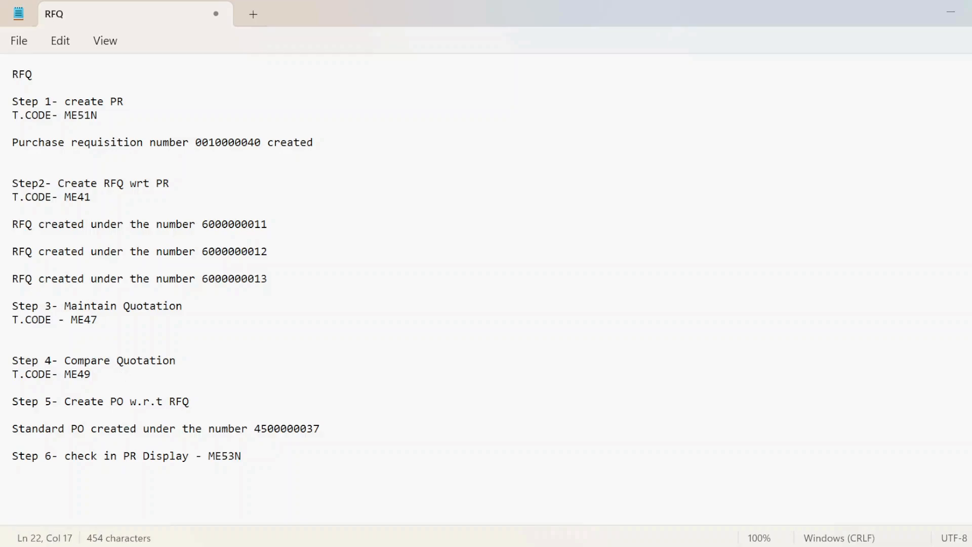
left_click(94, 378)
key("Down")
key("Down")
left_click(173, 458)
key("alt+Tab")
key("alt+Tab")
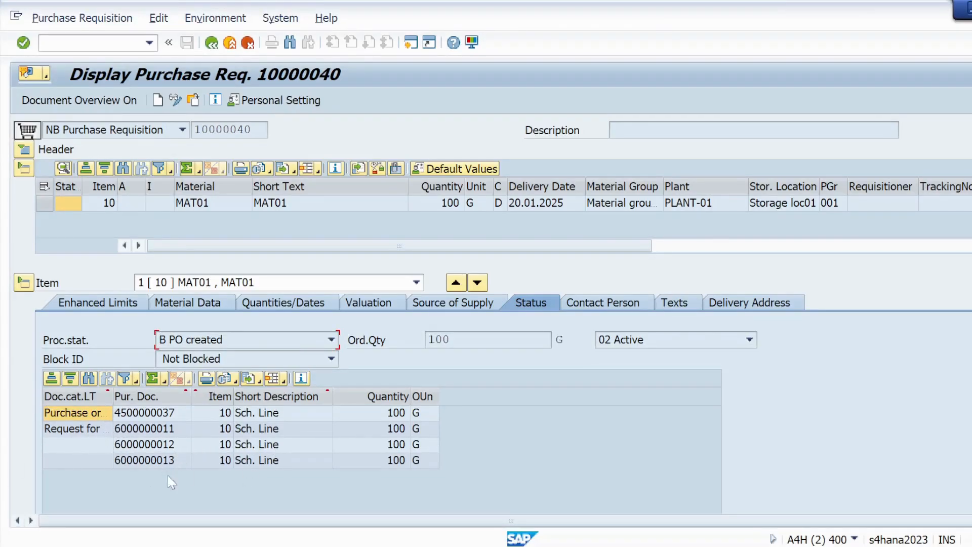
double_click(146, 430)
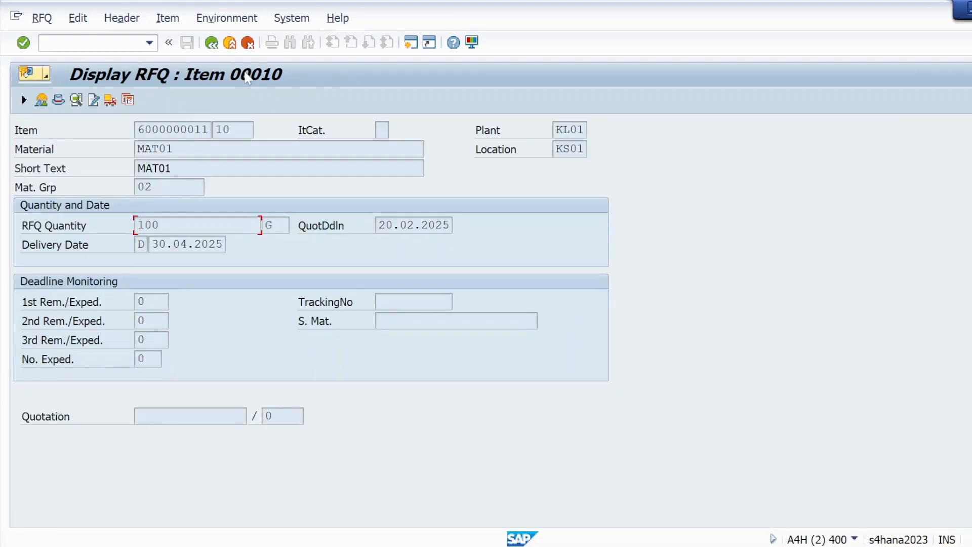
left_click(211, 42)
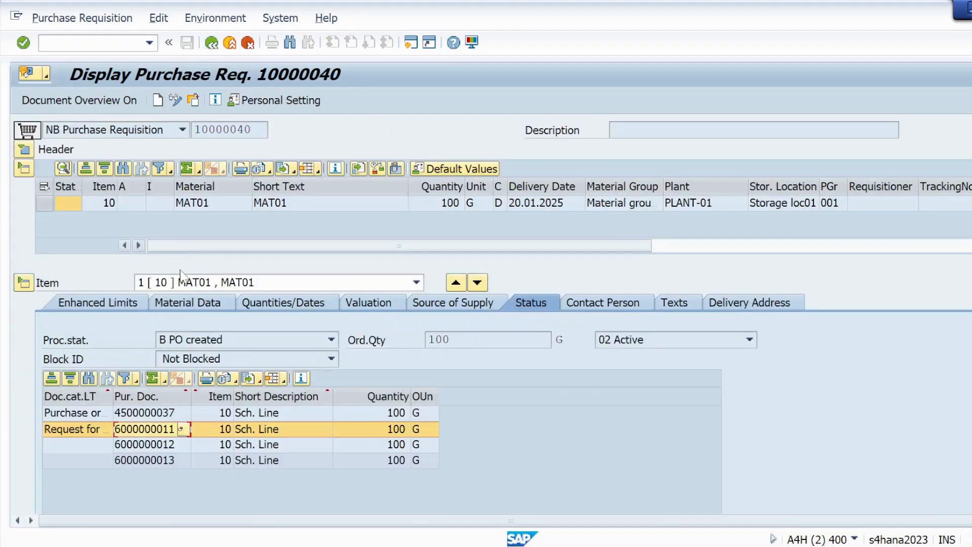
left_click(149, 446)
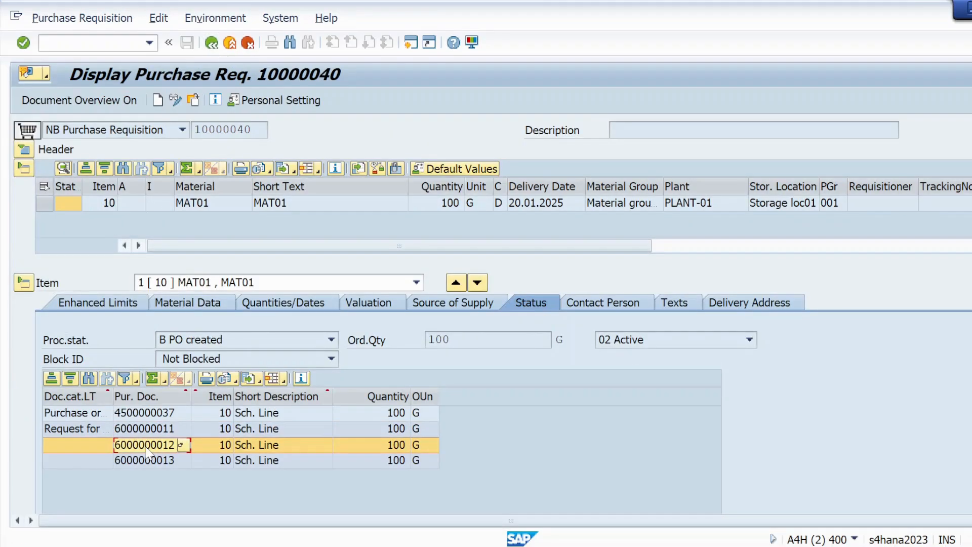
left_click(150, 460)
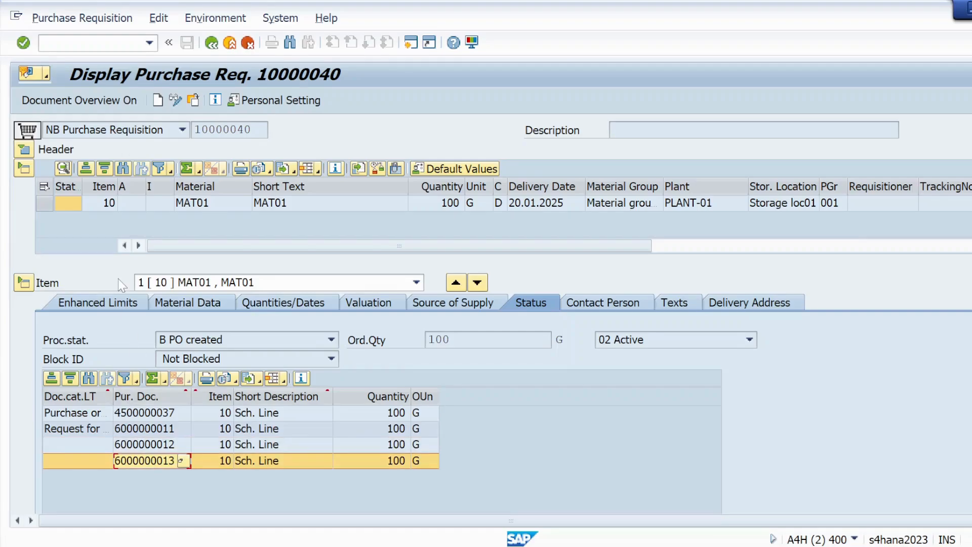
Step: Exit SAP completely with the transaction command /NEX
left_click(96, 43)
type("/NEX")
key("Return")
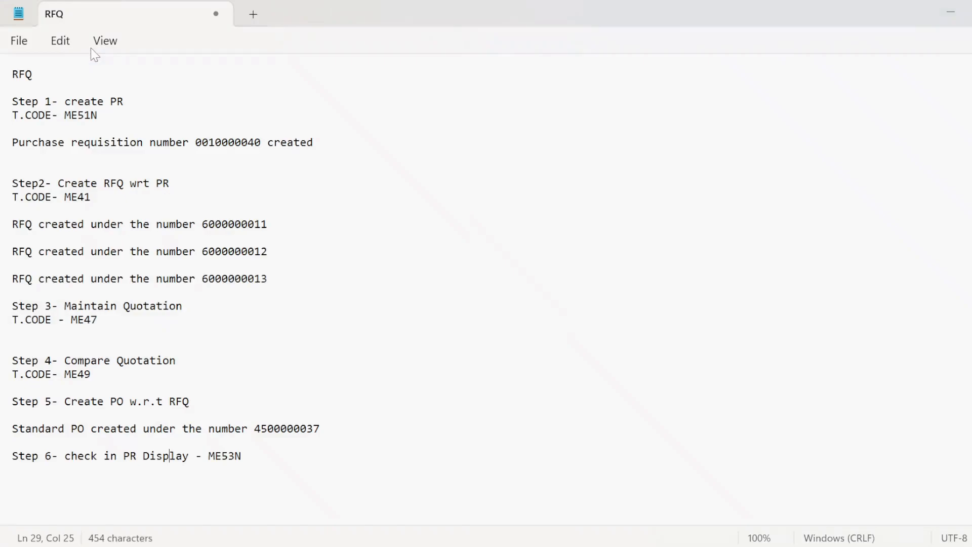